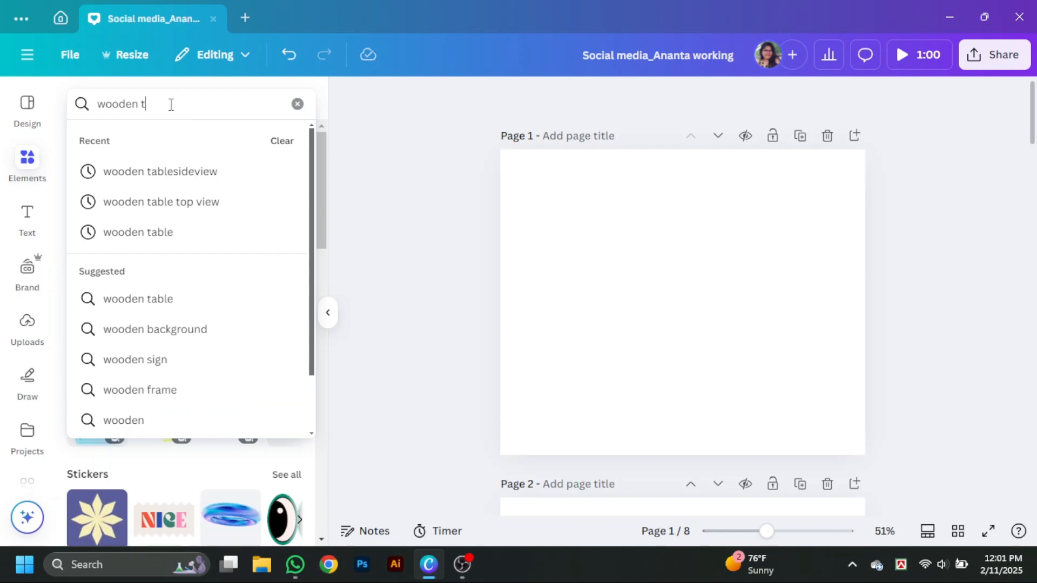
- Search the elements for "wooden table side view" and limit the results to photos
type("bl")
key("Num_Lock")
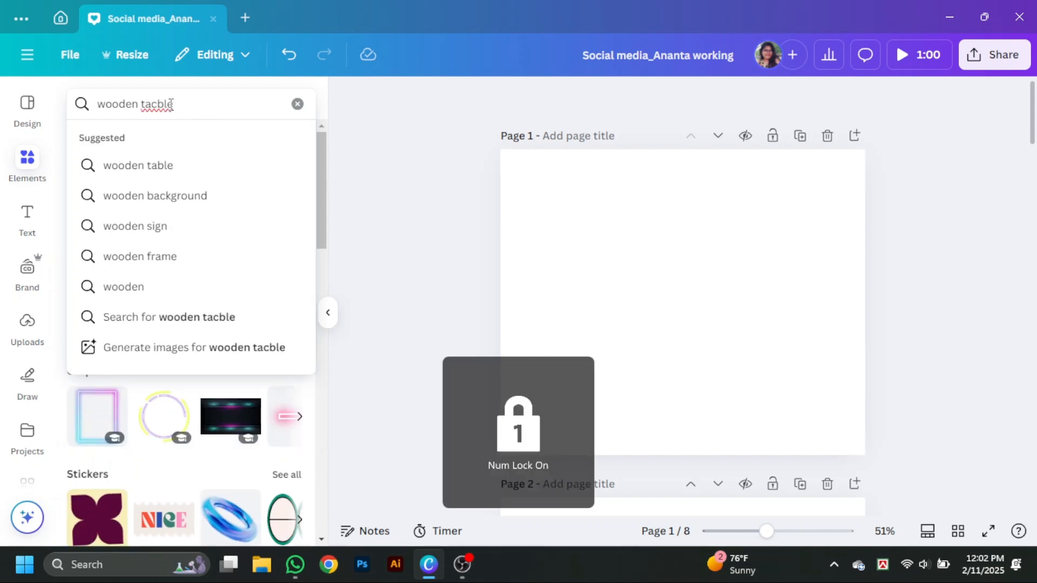
type("b")
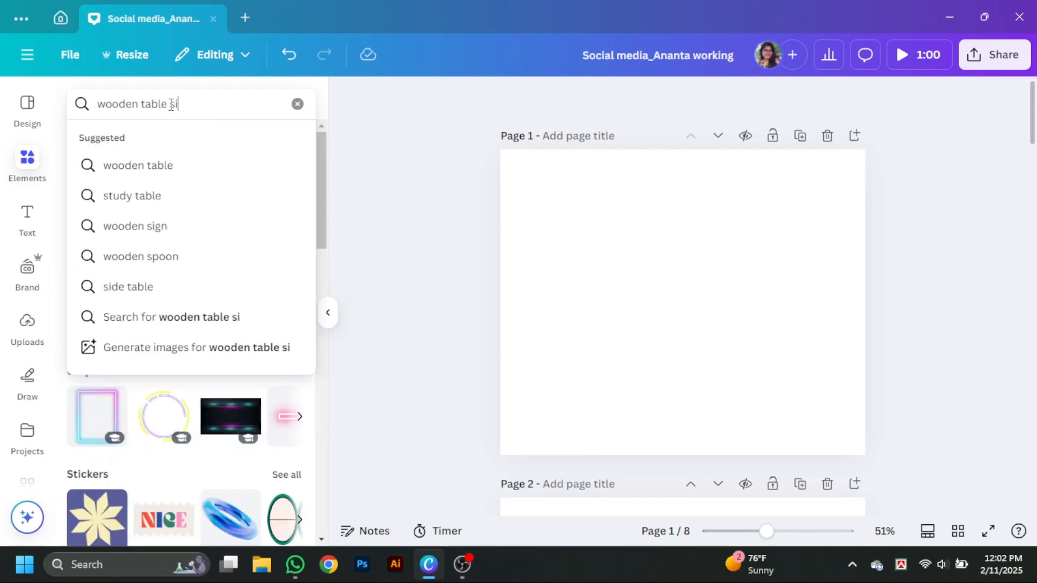
key("Return")
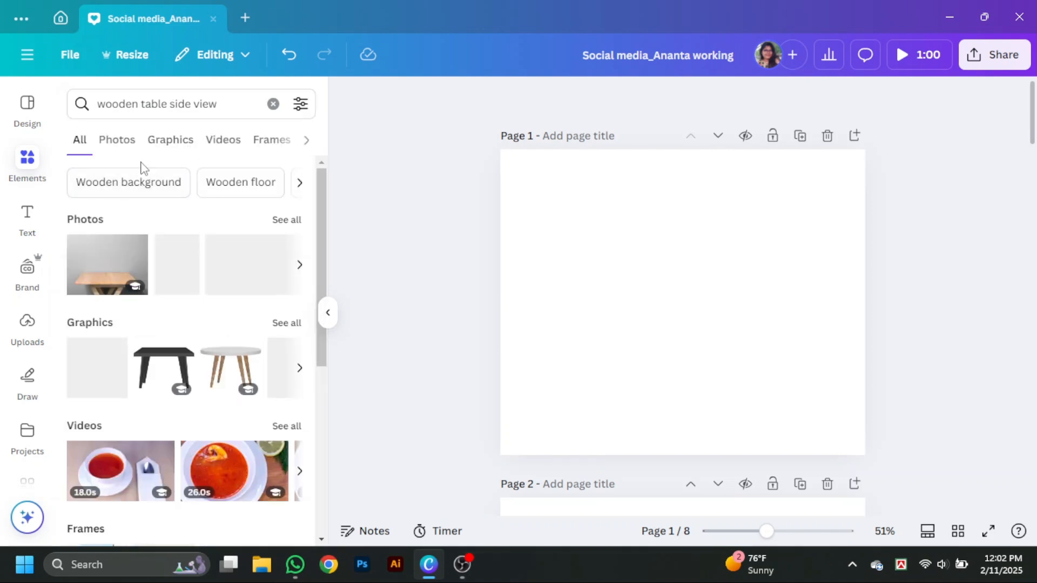
left_click(116, 139)
scroll(208, 479, "down", 10)
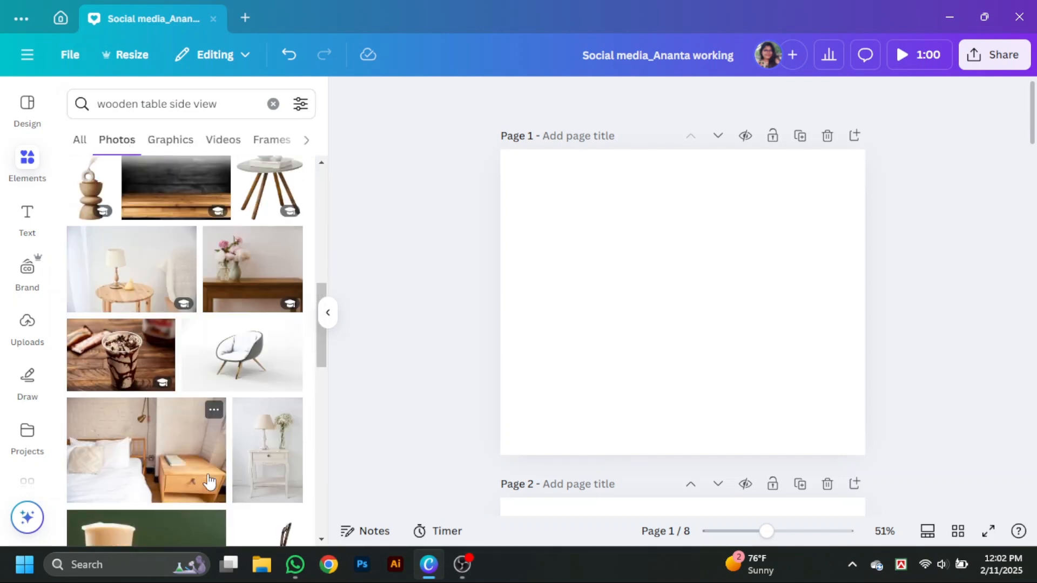
- Use the photo of a wooden table against a black plank wall to open all its recommendations, removing the photo from page 1
scroll(210, 481, "down", 10)
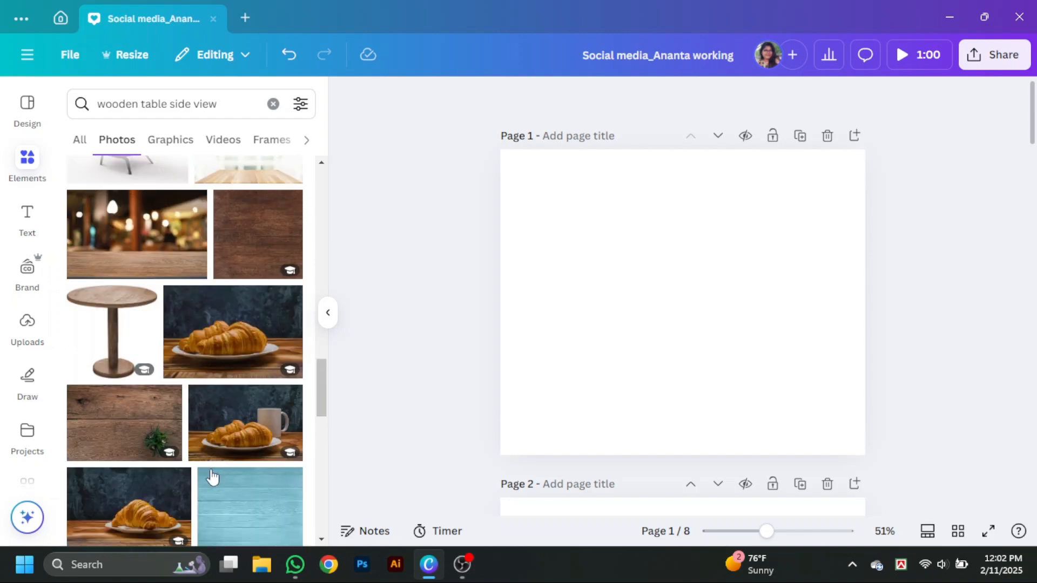
scroll(211, 476, "down", 10)
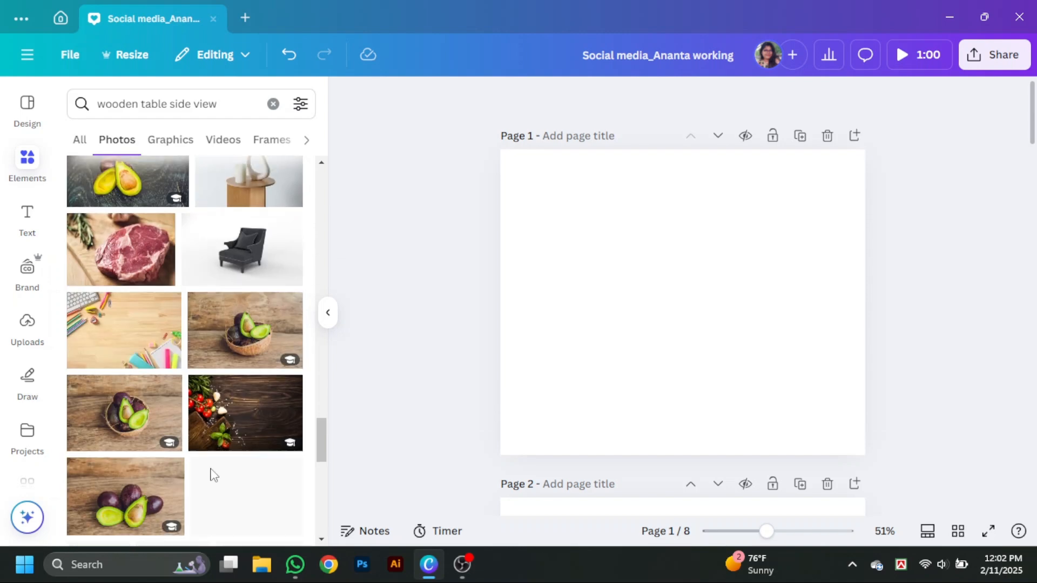
scroll(193, 373, "up", 10)
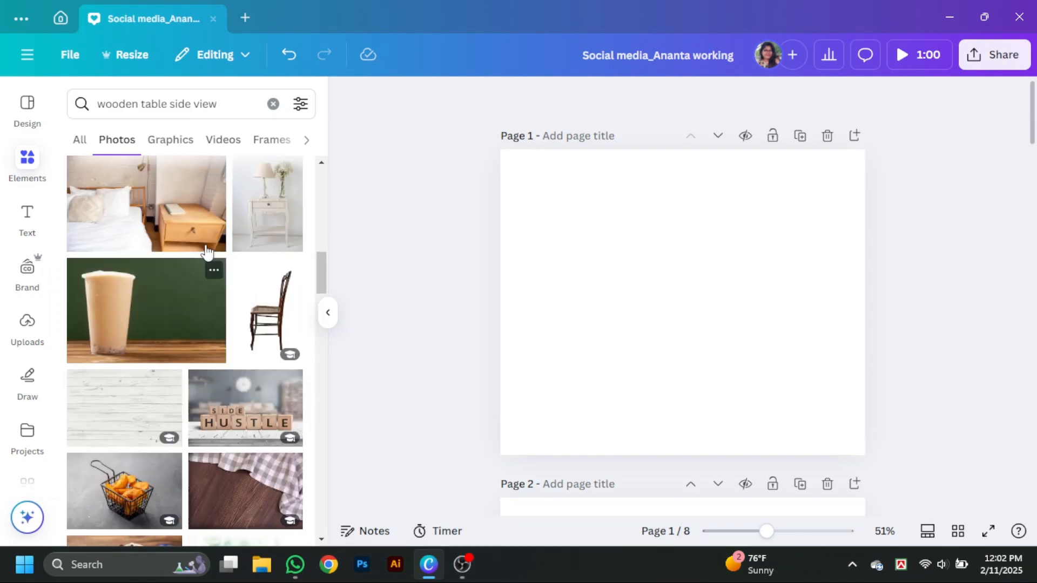
left_click(189, 330)
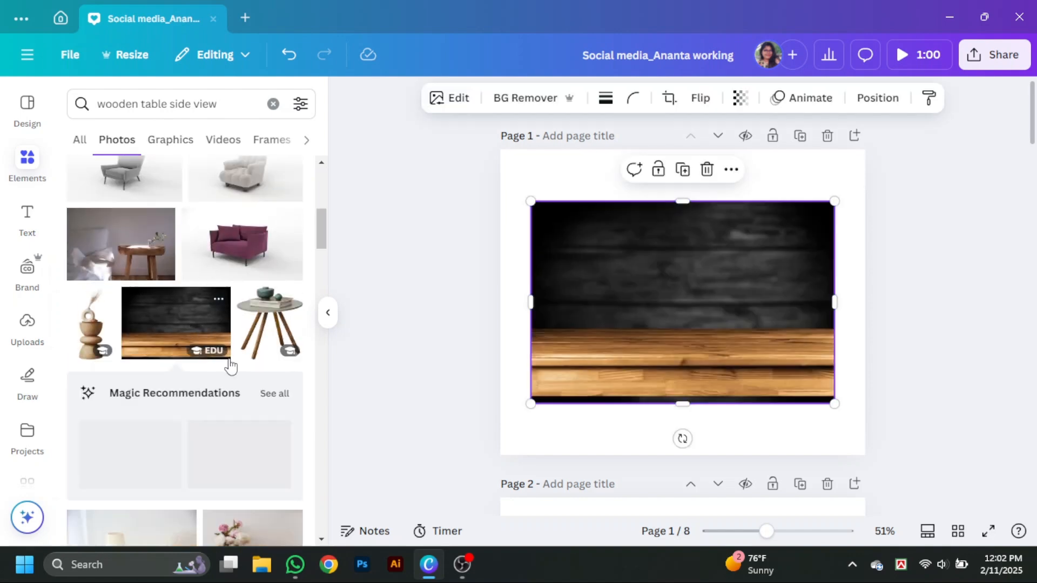
left_click(275, 393)
left_click(707, 170)
scroll(247, 301, "down", 2)
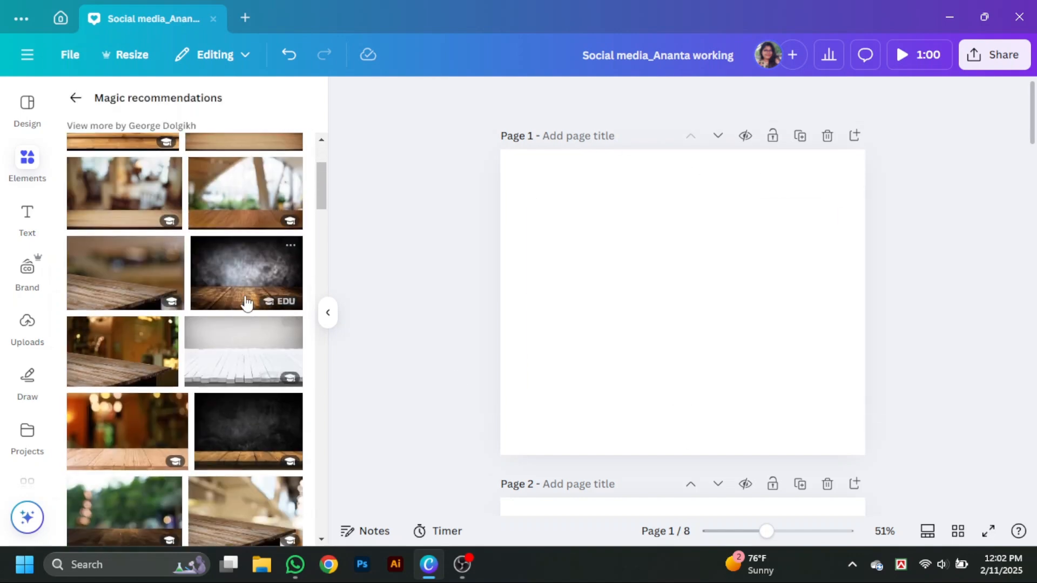
left_click(247, 291)
left_click(706, 170)
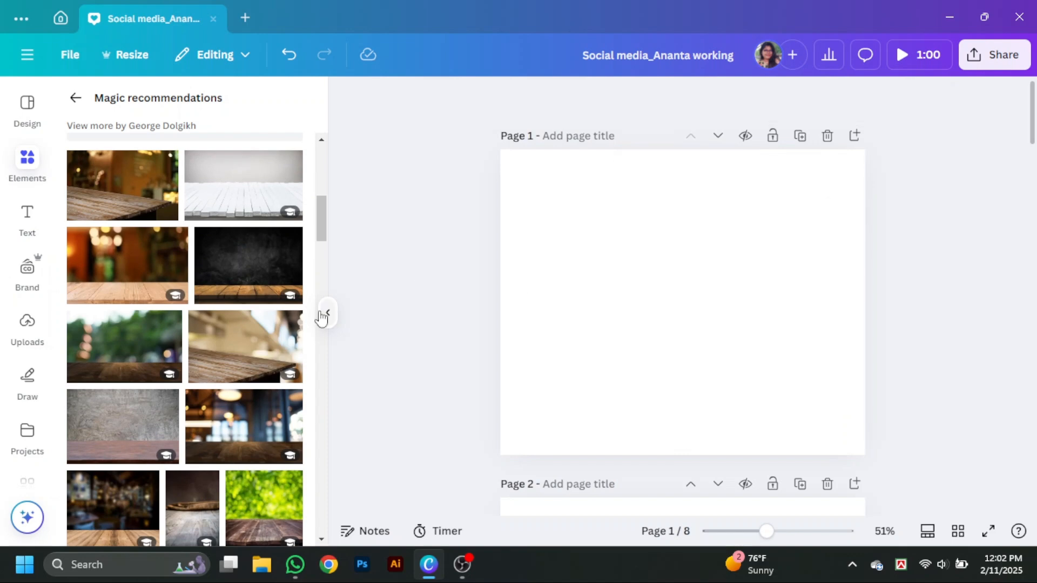
- Place the recommended photo of a brown plank table against a dark textured wall on page 1
left_click(262, 283)
scroll(130, 435, "down", 6)
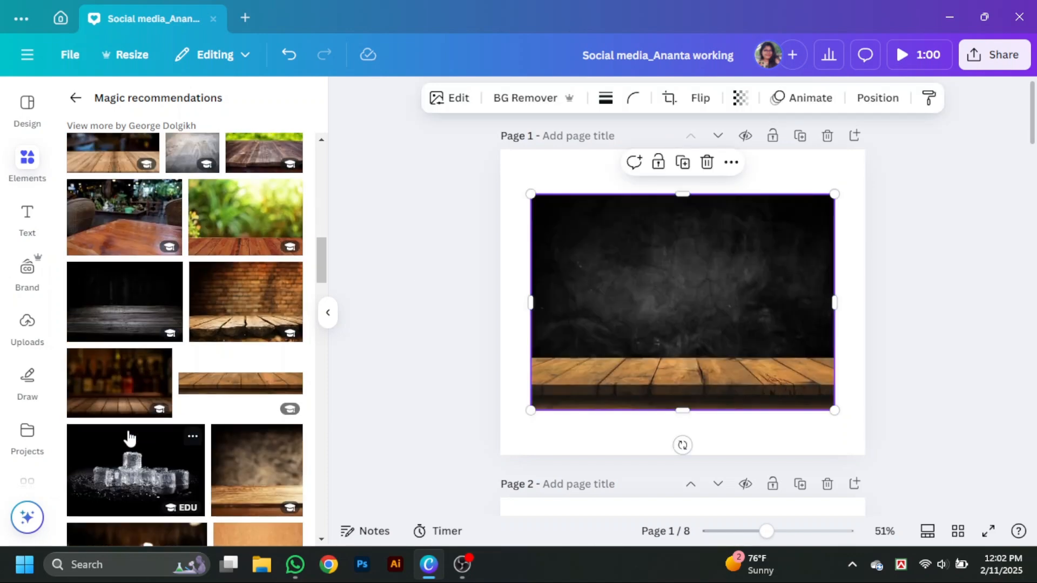
scroll(132, 433, "down", 7)
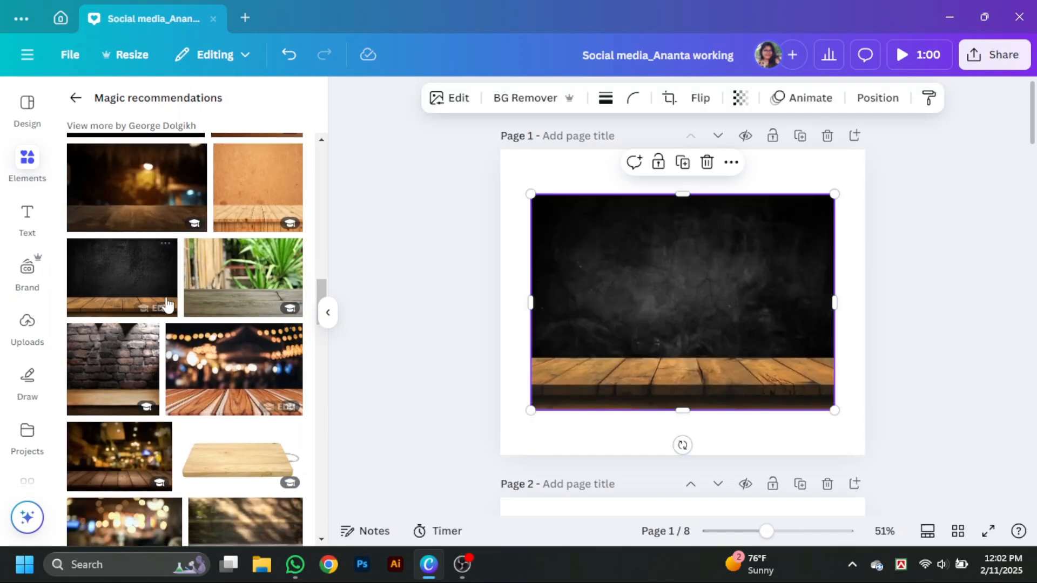
left_click_drag(133, 281, 604, 325)
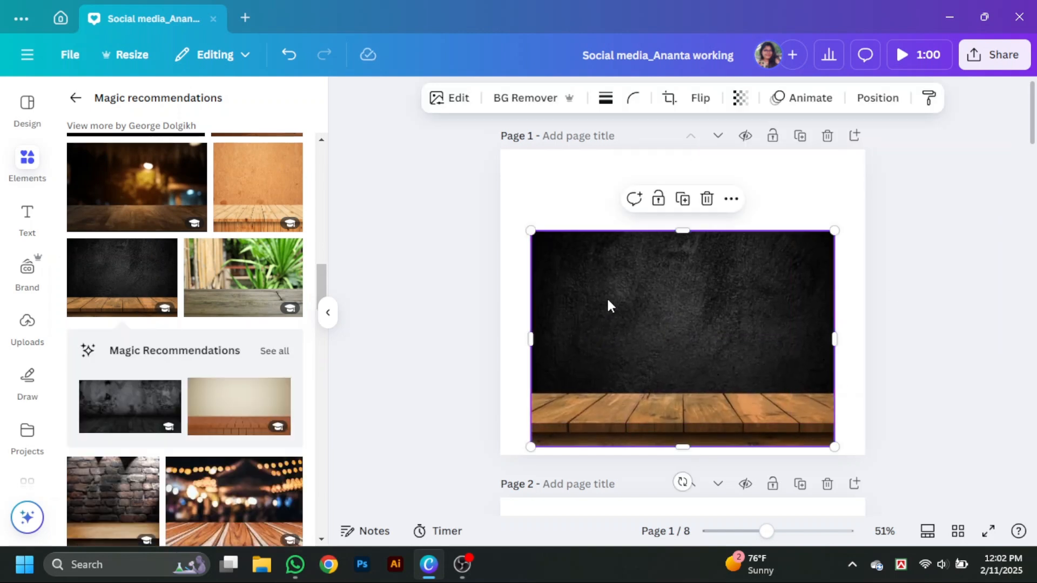
- Enlarge the table photo to the full width of page 1 and align it with the page's lower edge
left_click_drag(835, 231, 847, 192)
left_click_drag(537, 197, 497, 193)
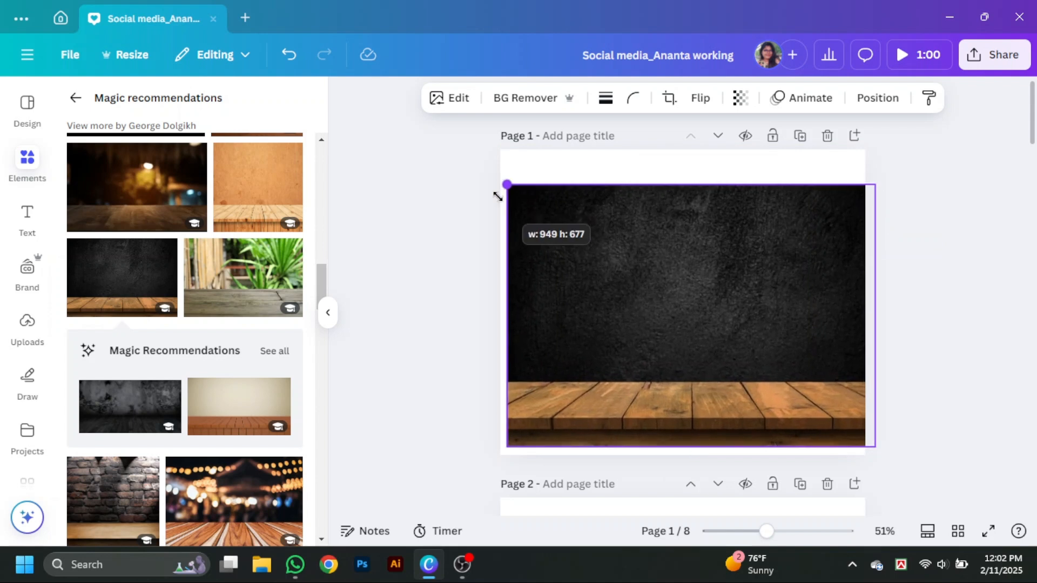
left_click(328, 313)
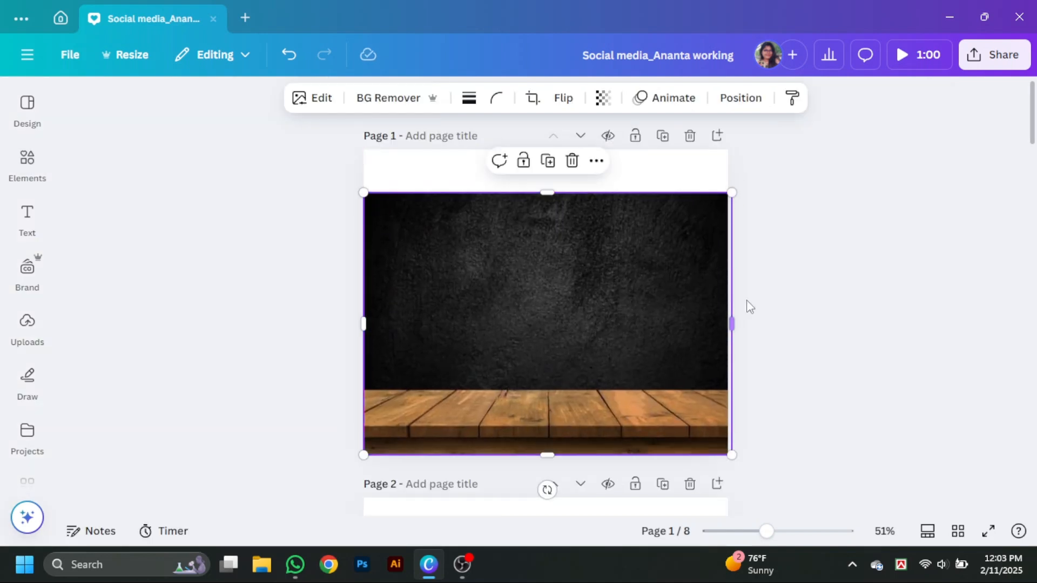
left_click_drag(724, 320, 725, 319)
left_click(799, 335)
- Remove the background from the table photo and move it slightly lower on the page
left_click(518, 403)
left_click_drag(512, 380, 511, 391)
left_click(392, 103)
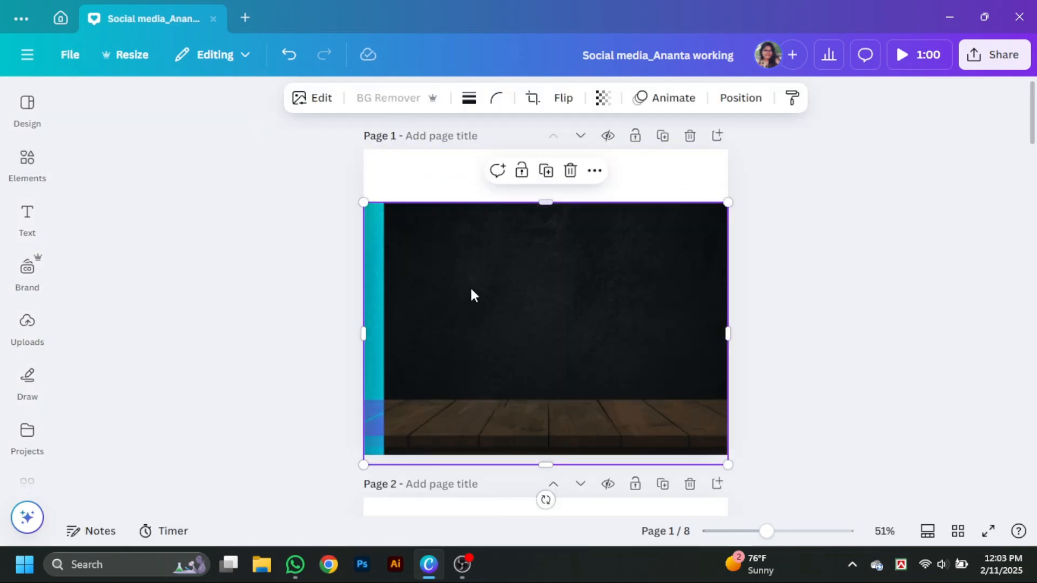
left_click(865, 373)
left_click_drag(607, 417, 607, 423)
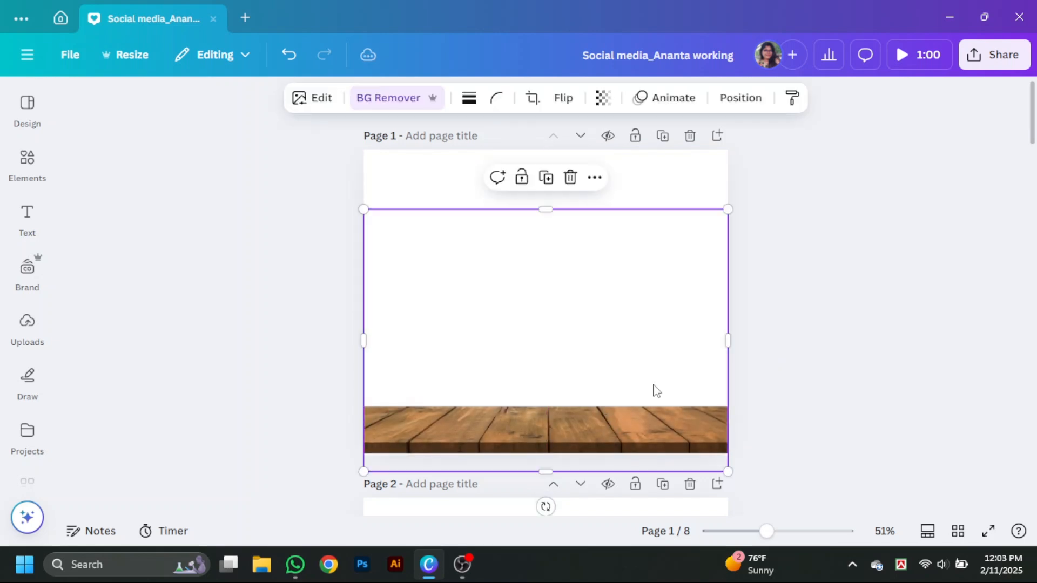
- Crop the table photo to just the wooden tabletop strip and fit it along the lower edge of page 1
left_click_drag(546, 210, 545, 401)
left_click_drag(625, 445, 627, 433)
left_click_drag(546, 469, 547, 452)
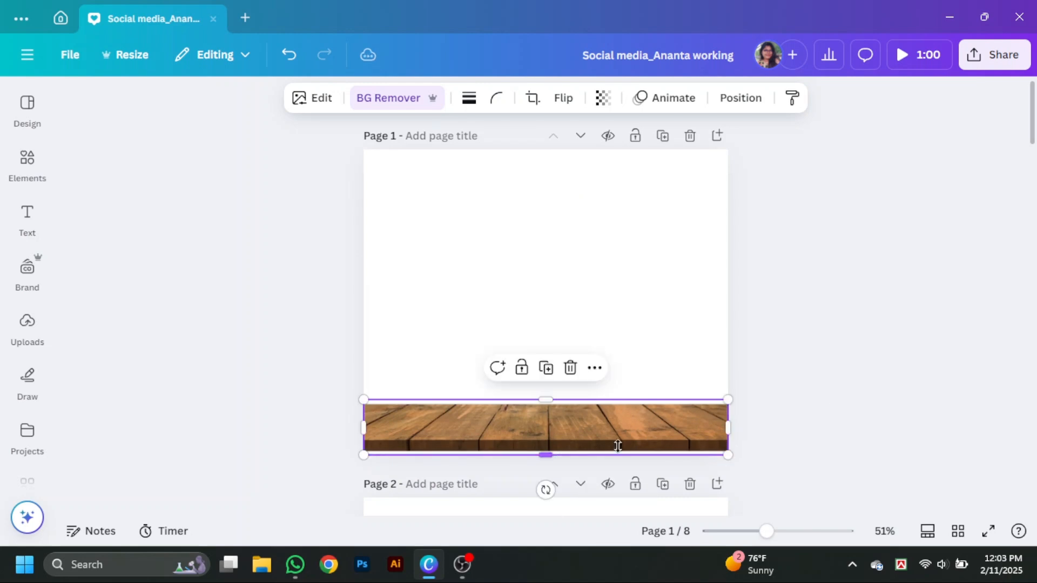
left_click(888, 452)
- Search the elements for "black and red background" and show all matching graphics
left_click(592, 244)
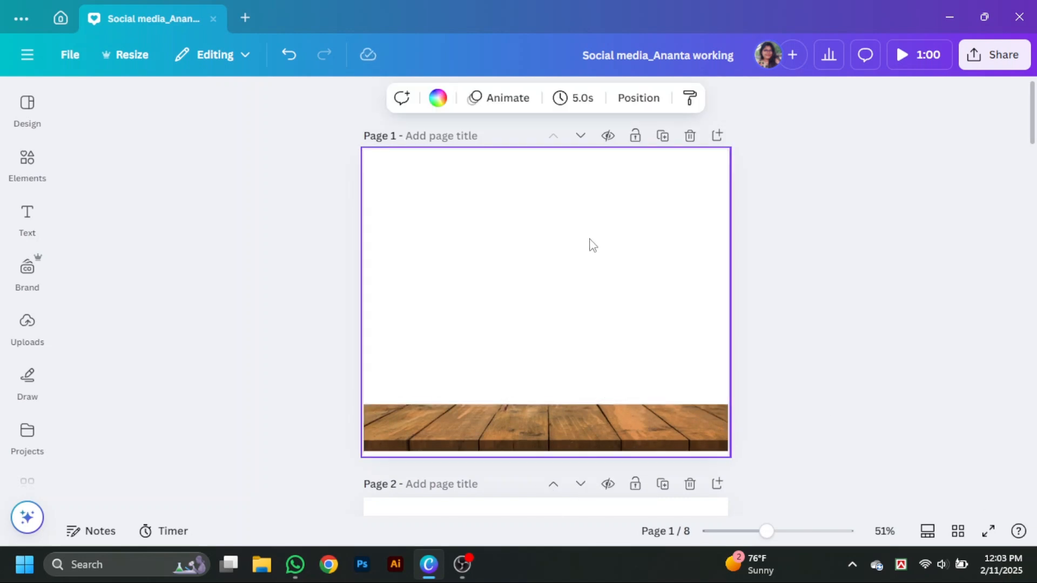
left_click(27, 162)
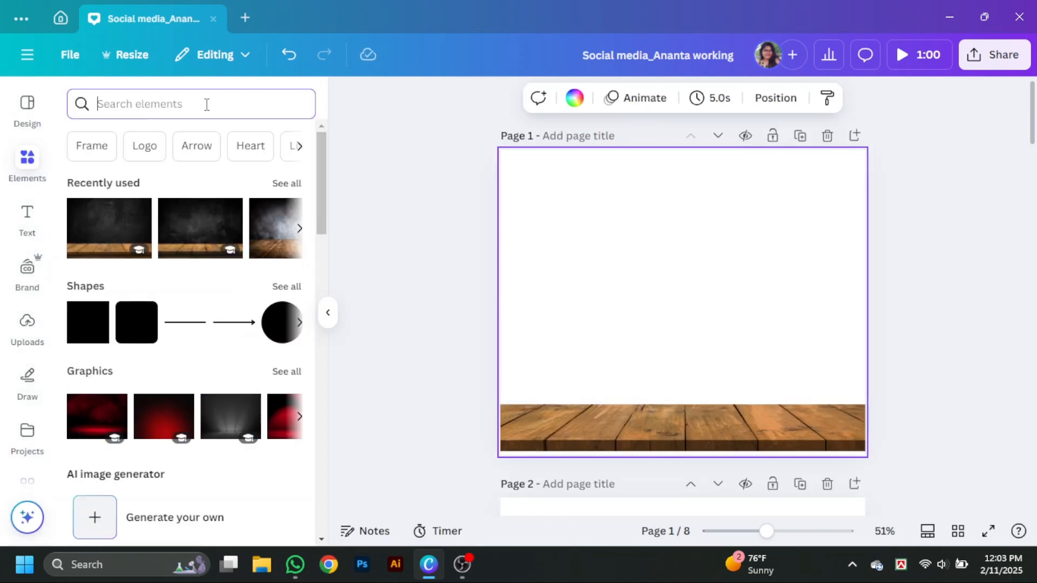
type("red")
left_click(218, 172)
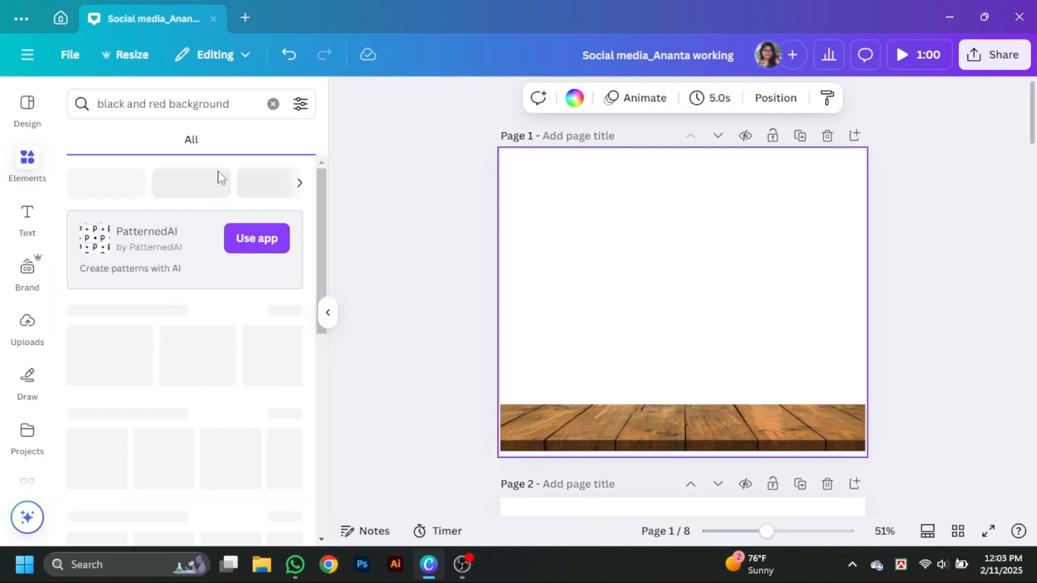
left_click(284, 308)
scroll(217, 473, "down", 3)
scroll(217, 475, "up", 3)
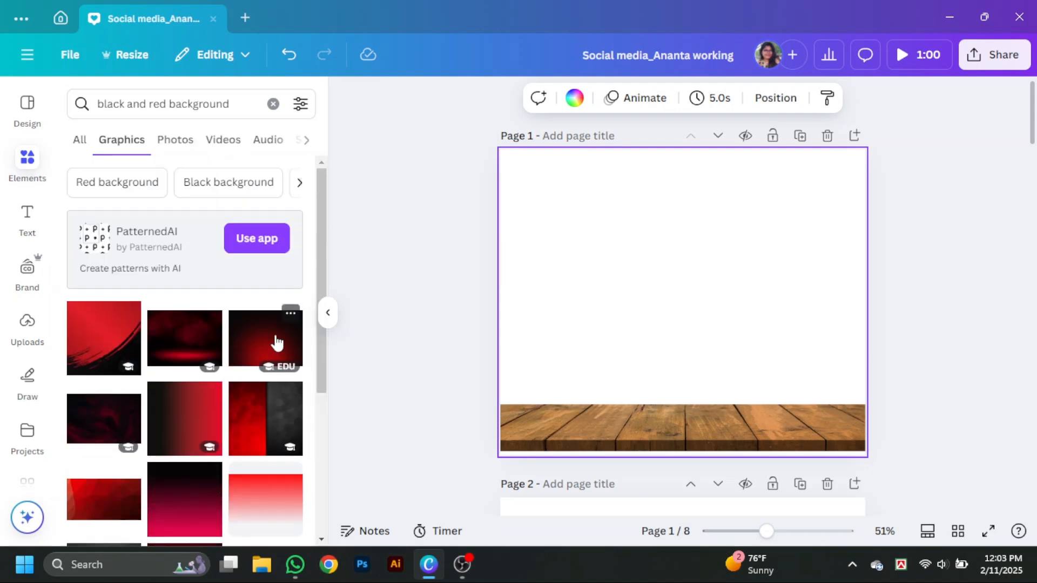
- Try the black graphic with a red radial glow as the background of page 1
left_click(275, 342)
right_click(680, 302)
left_click(800, 461)
- Replace the page 1 background with the black gradient graphic that has a red glow in its upper-left corner
scroll(196, 434, "down", 6)
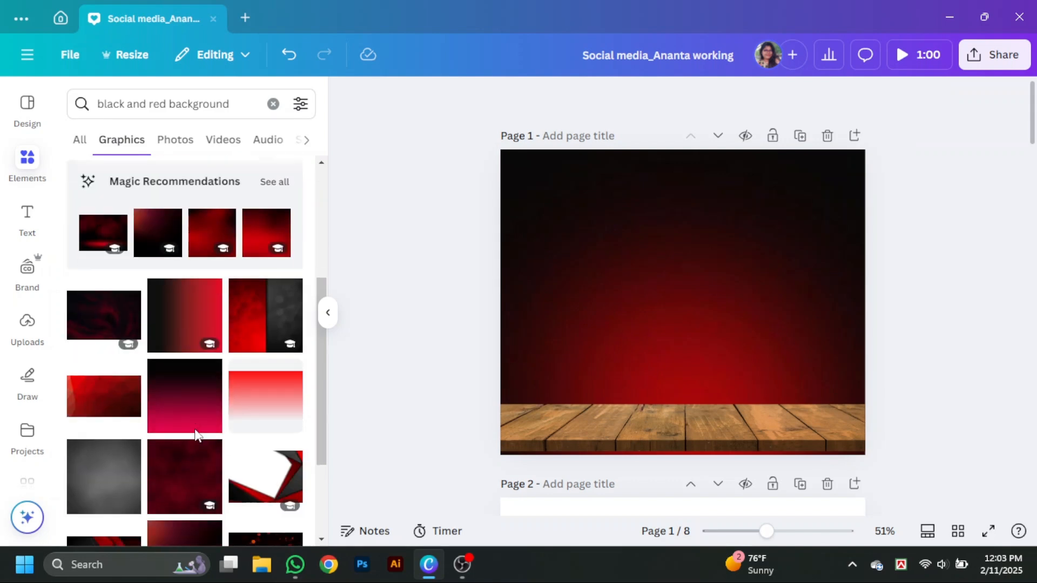
left_click(203, 346)
right_click(718, 346)
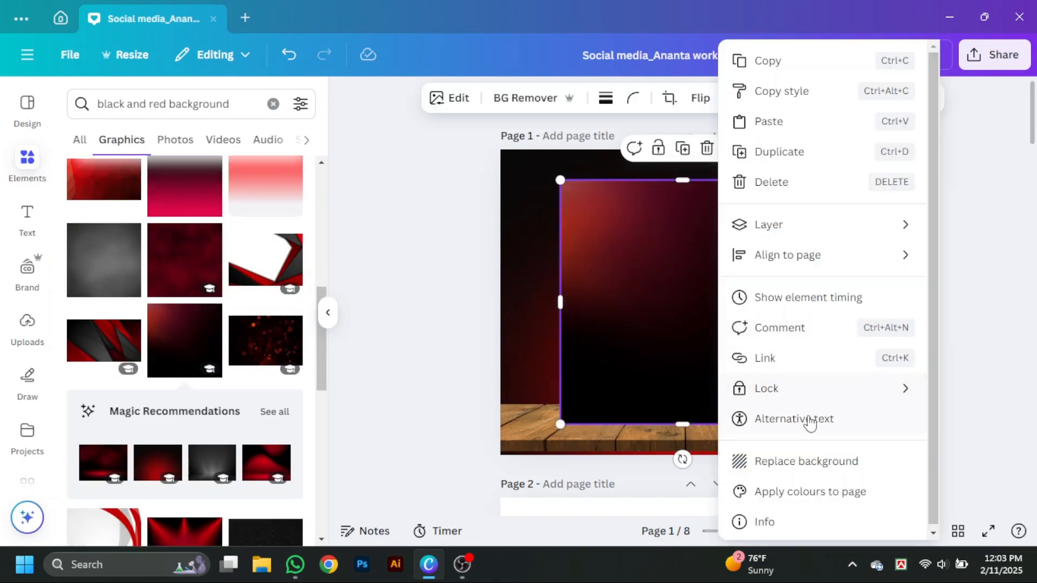
left_click(795, 463)
left_click(328, 313)
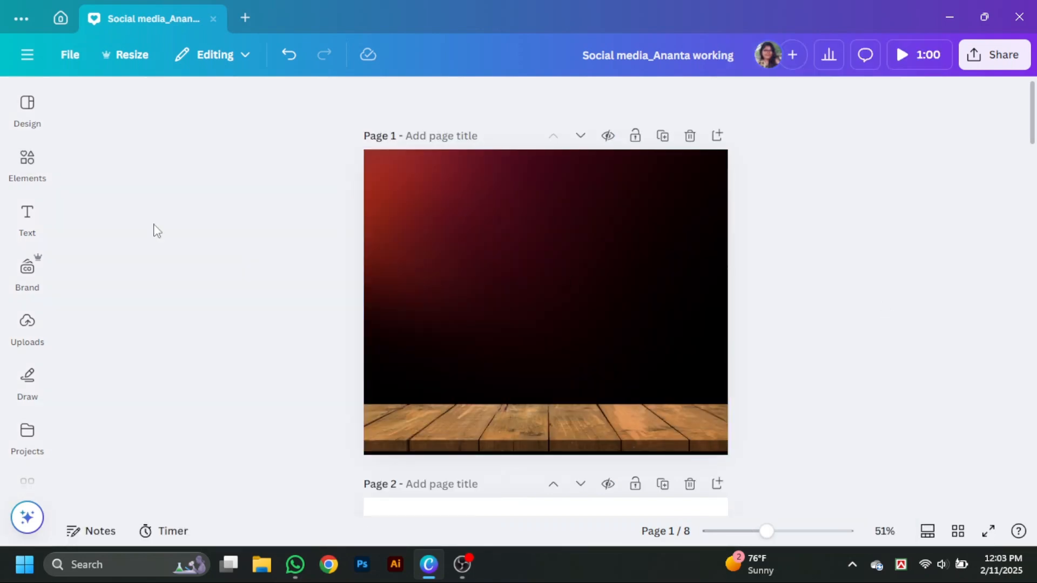
- Search for "burger" photos and add the double-patty cheeseburger with pickles and lettuce to page 1
left_click(27, 159)
left_click(274, 104)
type("burger")
key("Return")
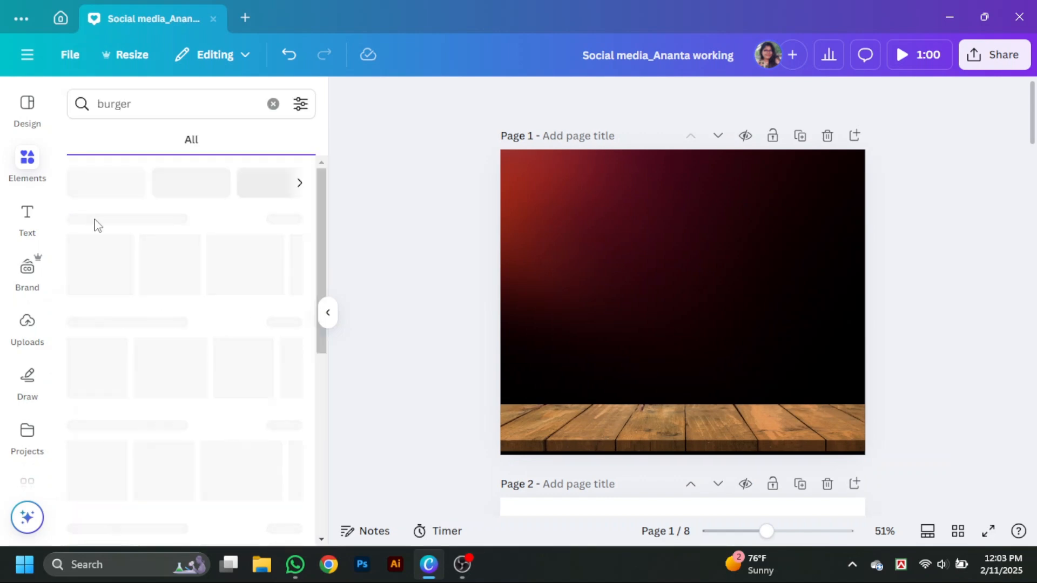
left_click(174, 142)
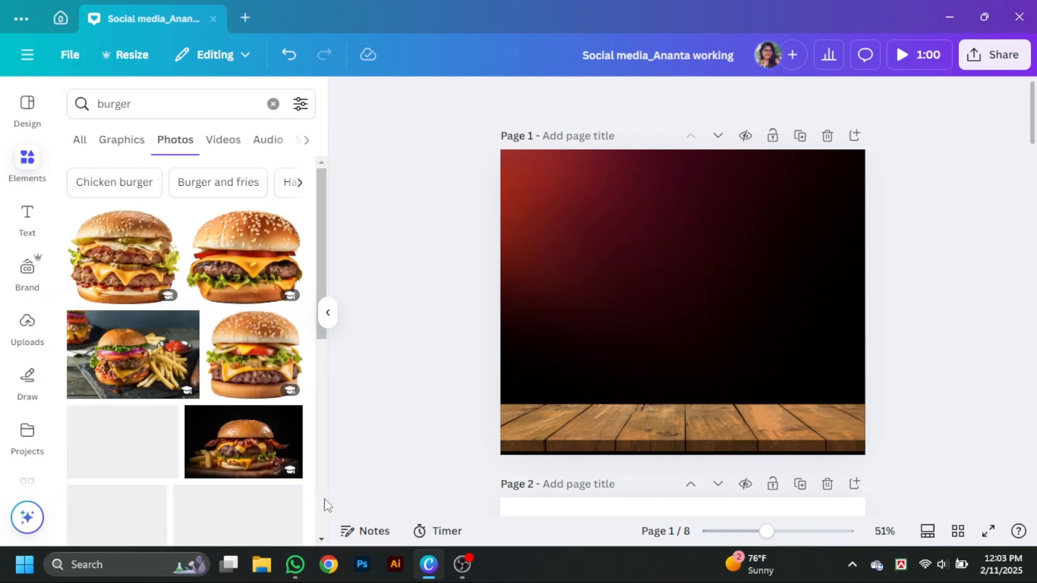
left_click(138, 271)
left_click(327, 313)
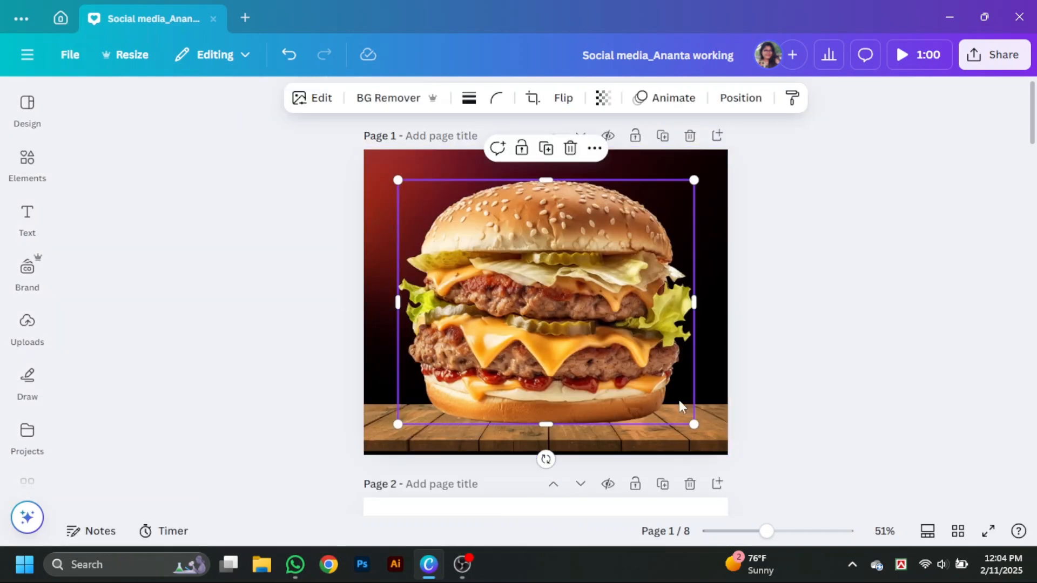
- Shrink the burger photo and rest it on the wooden tabletop
left_click_drag(695, 424, 654, 392)
left_click_drag(531, 343, 545, 376)
left_click_drag(667, 427, 621, 389)
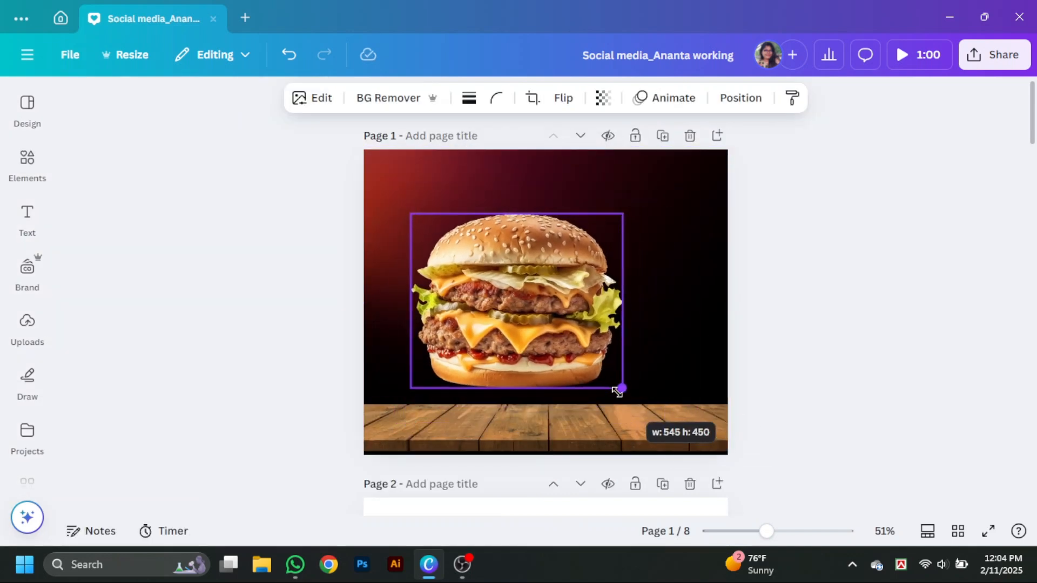
left_click_drag(551, 342, 573, 382)
left_click(854, 361)
- Enlarge the burger to about 534 × 441 px and centre it horizontally on the page
left_click(638, 330)
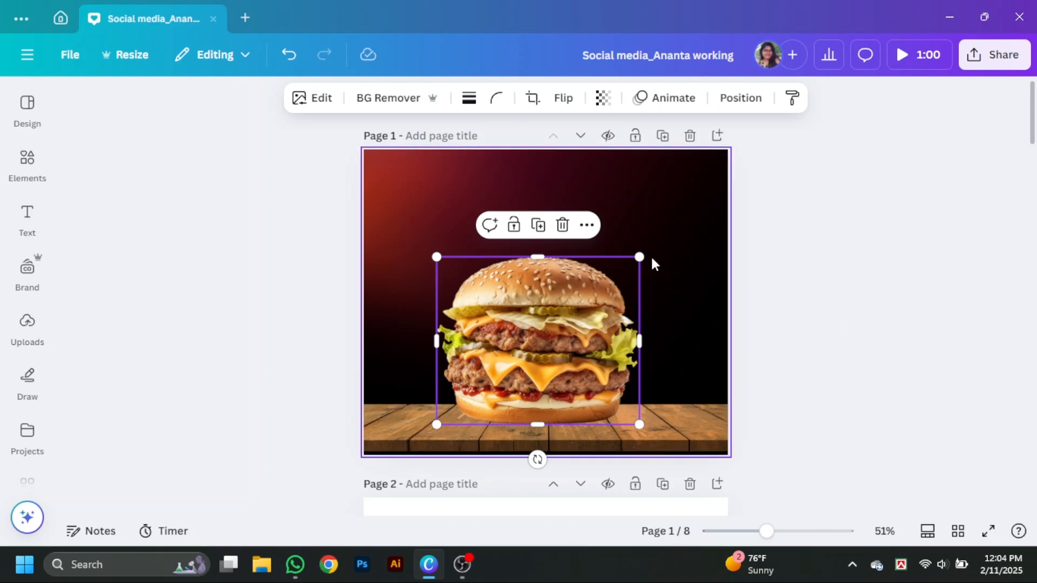
left_click_drag(640, 257, 645, 254)
left_click_drag(608, 332, 614, 331)
left_click(741, 97)
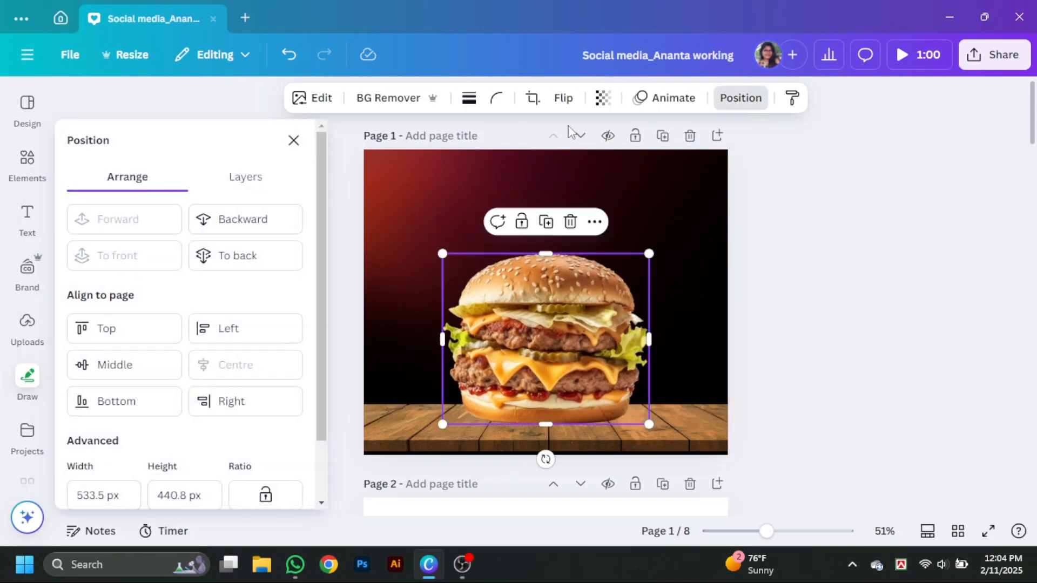
left_click(891, 206)
- Search the element photos for "drop shadow"
left_click(27, 162)
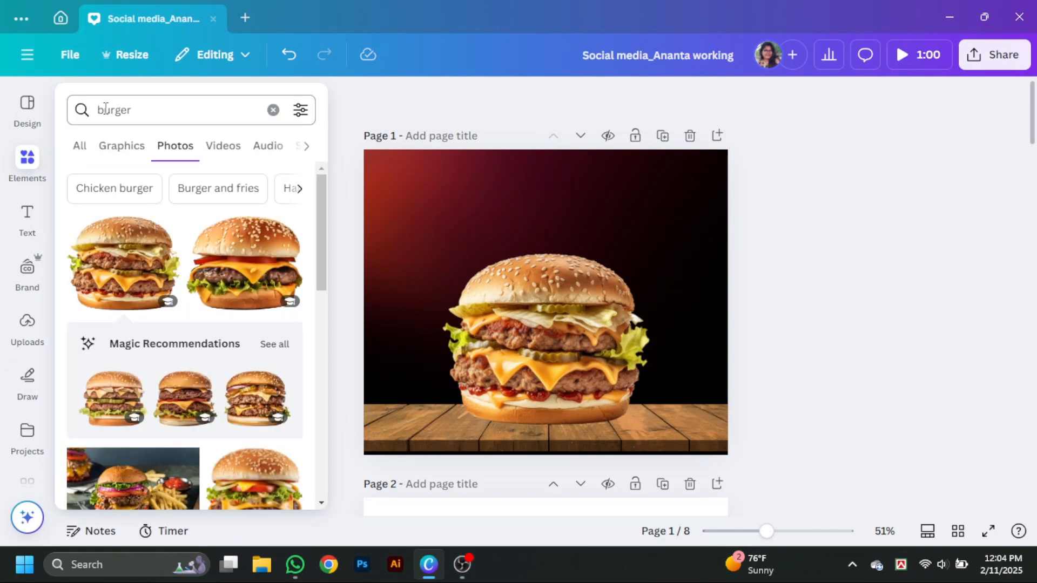
left_click(88, 119)
type("drop shad")
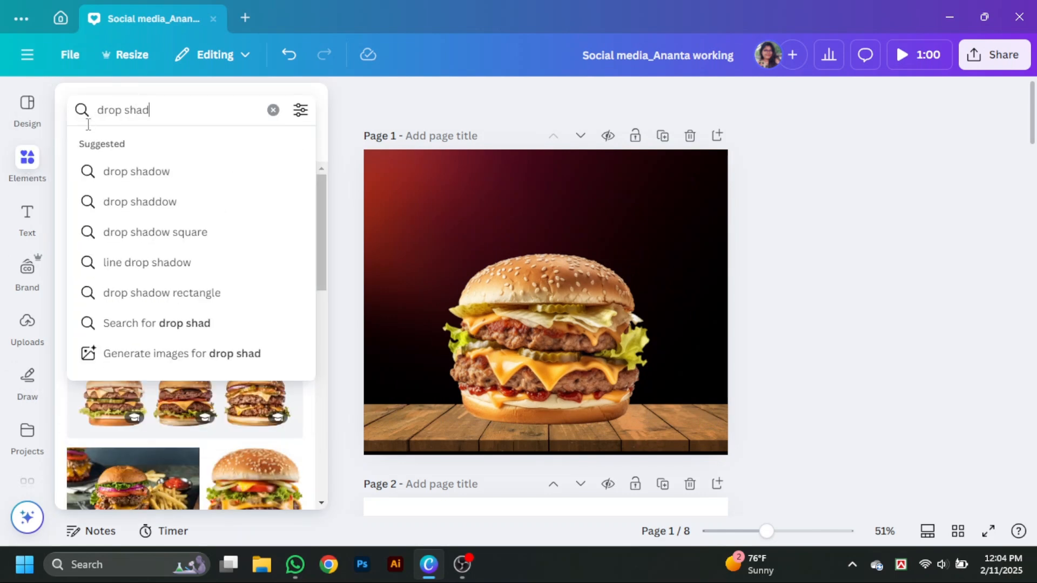
type("ow")
key("Return")
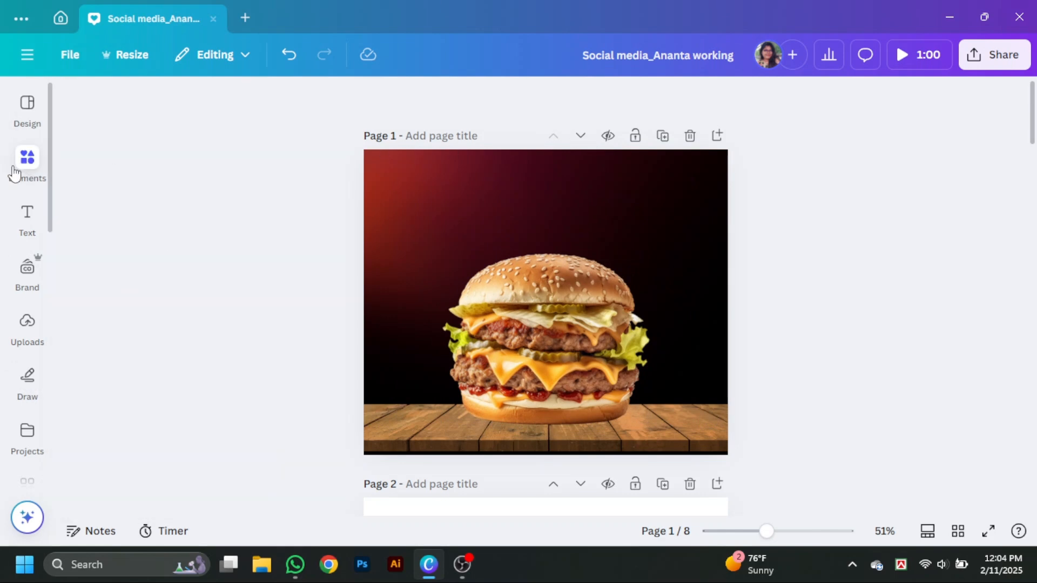
left_click(14, 174)
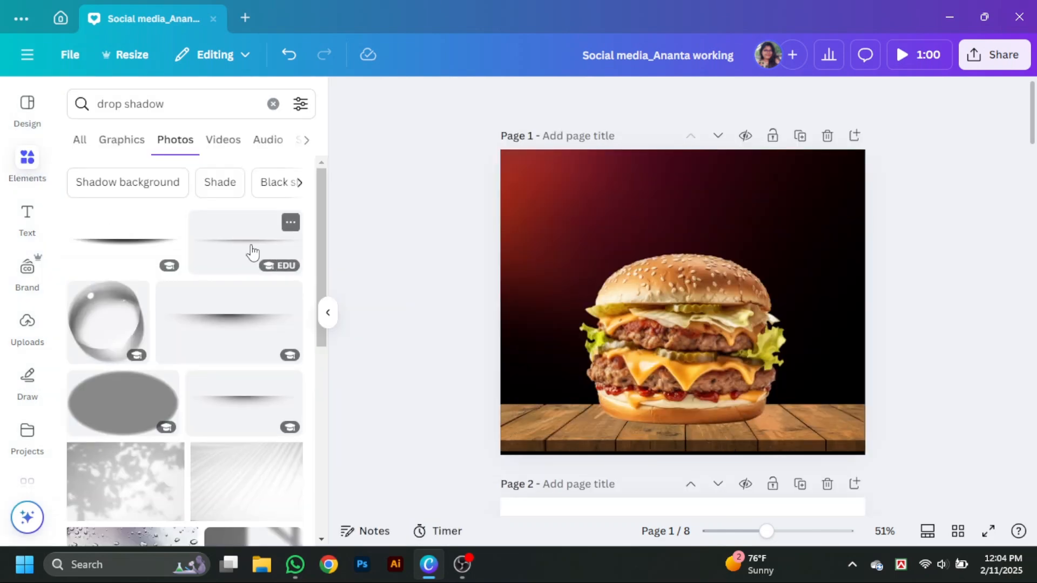
left_click(250, 248)
left_click_drag(716, 304, 729, 432)
key("Delete")
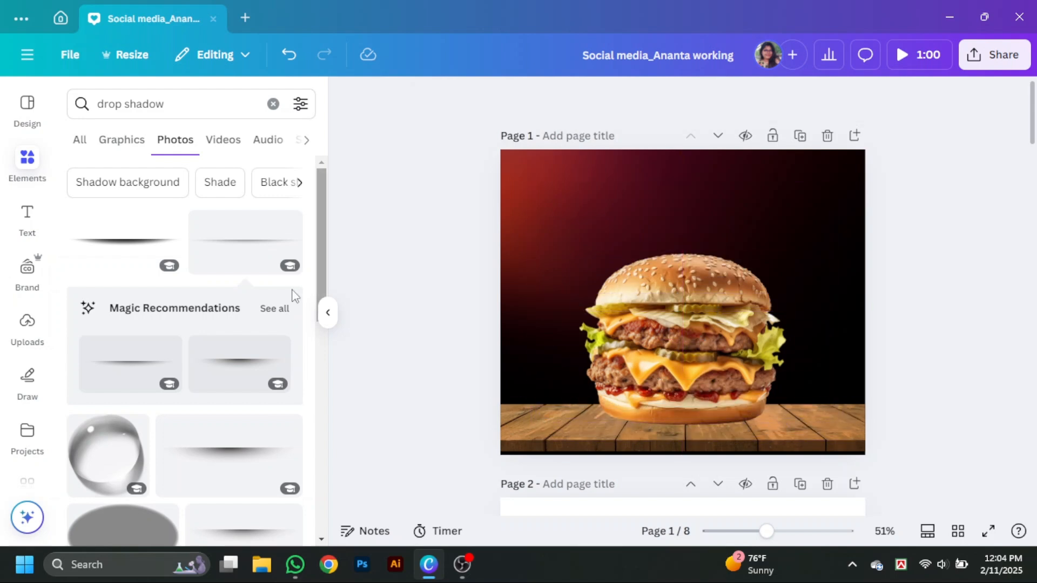
- Try the first thin drop shadow photo beneath the burger, remove it and search the photos for "black drop shadow" instead
left_click(154, 244)
left_click_drag(766, 308, 766, 429)
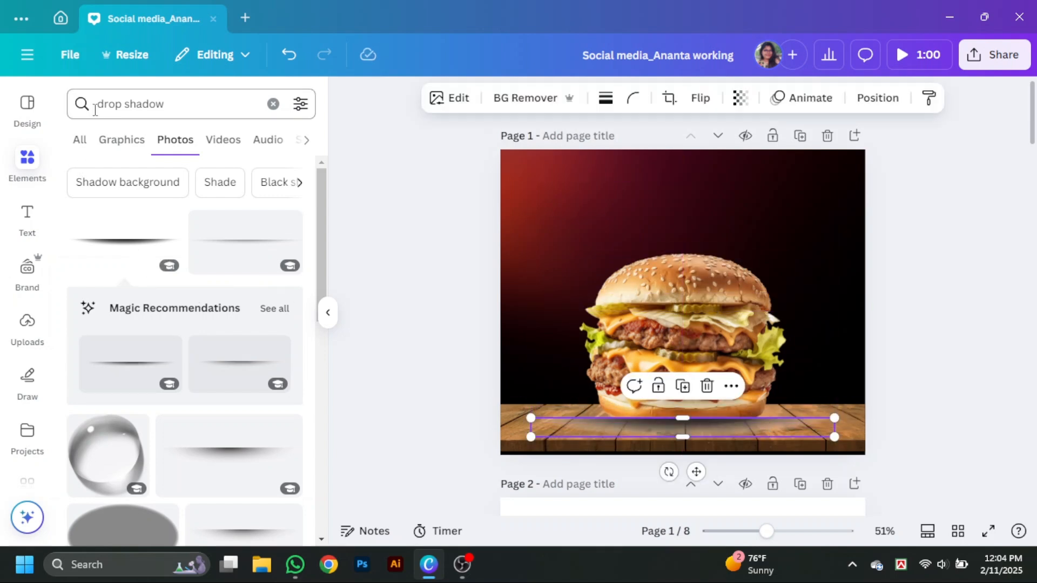
left_click(97, 106)
key("Return")
left_click(98, 104)
type("black")
key("Return")
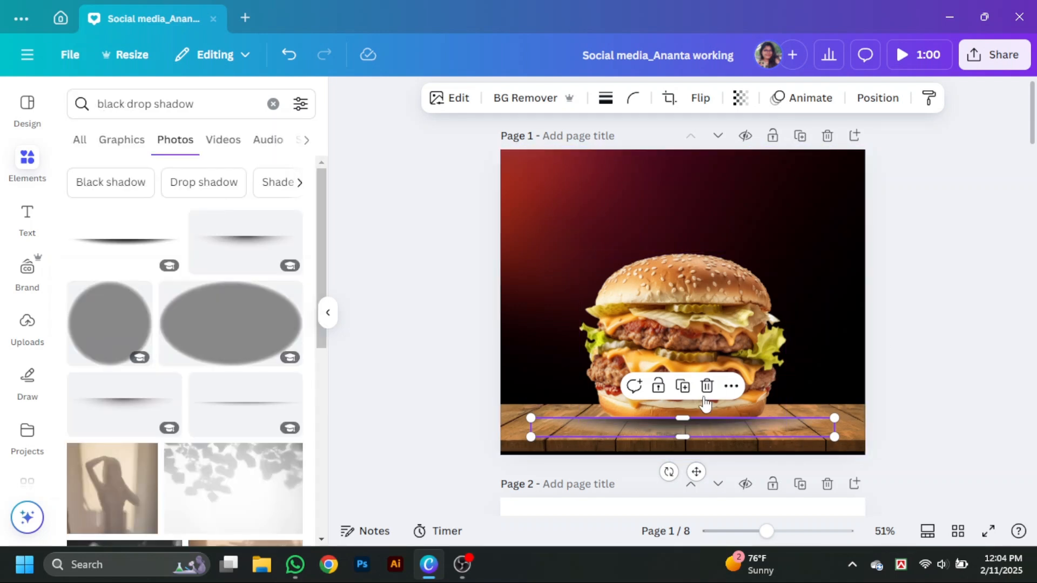
left_click(707, 388)
- Browse the "Black shadow" photo suggestions and try two shadow photos around the burger's base
scroll(118, 232, "down", 2)
left_click(110, 182)
left_click(124, 240)
left_click_drag(621, 304, 648, 400)
left_click(129, 447)
left_click(707, 350)
- Go through the "Drop shadow" photos and try a wide thin shadow across the burger's base
left_click(110, 182)
scroll(189, 378, "down", 7)
left_click(156, 351)
left_click_drag(745, 303, 746, 392)
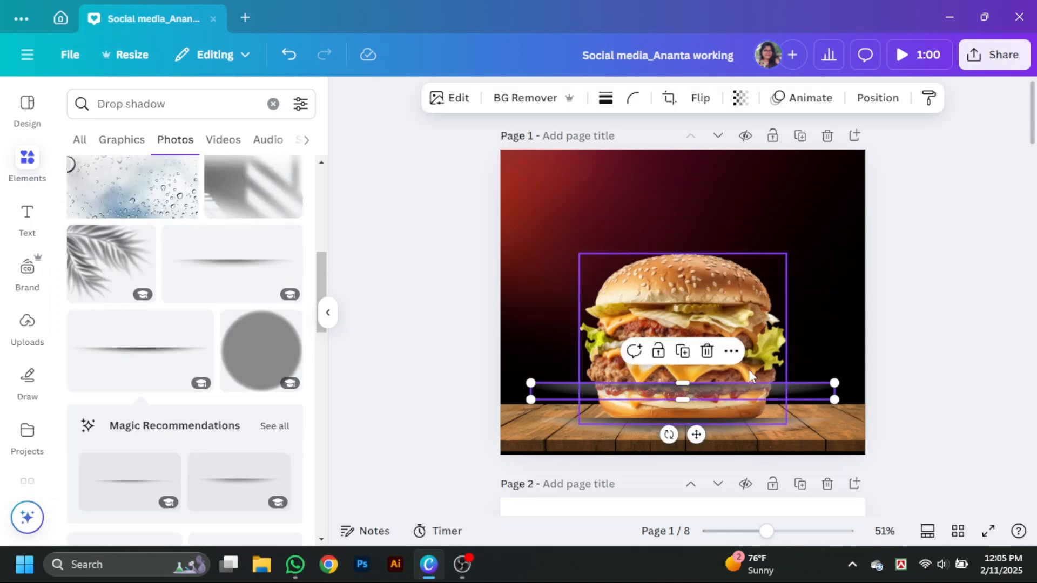
left_click(707, 351)
- Try one more shadow photo under the burger and delete all the trial shadow photos from the page
scroll(163, 351, "down", 3)
left_click(136, 329)
left_click(756, 427)
left_click(702, 387)
left_click(702, 302)
left_click(706, 264)
- Add the dark, flat elliptical shadow from the drop shadow graphics, shrink it and centre it over the burger's lower part
left_click(121, 139)
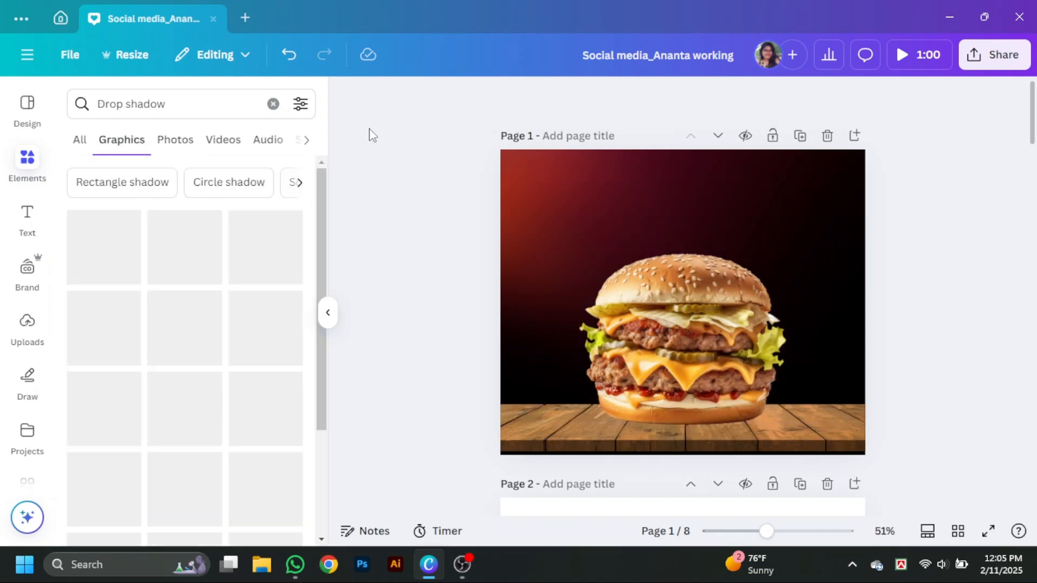
left_click(184, 409)
left_click_drag(693, 309, 683, 432)
left_click_drag(825, 451, 746, 427)
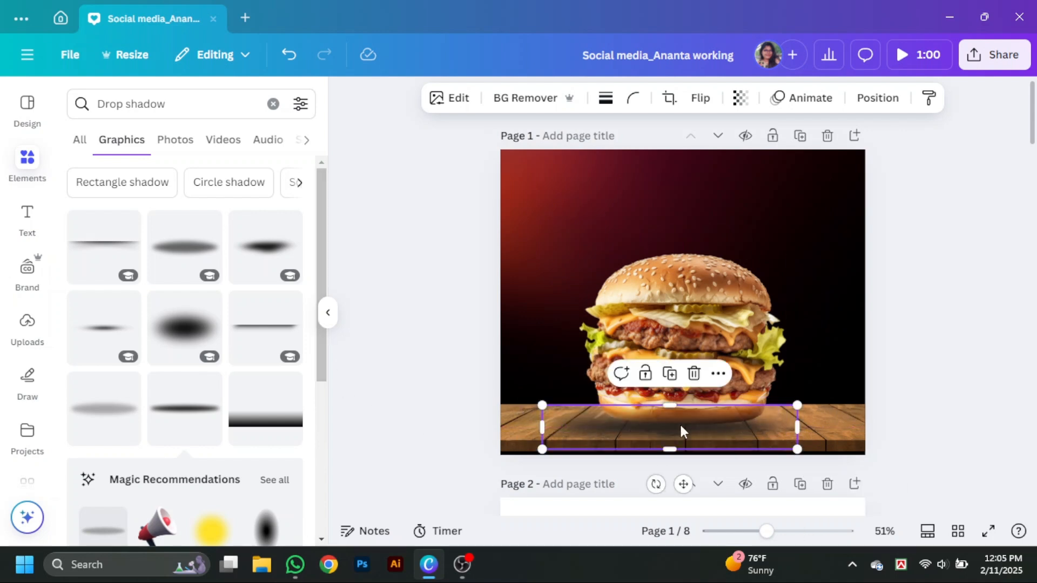
left_click_drag(679, 429, 693, 387)
- Look through more drop shadow graphics and try the grey oval shadow below the burger
scroll(184, 398, "down", 10)
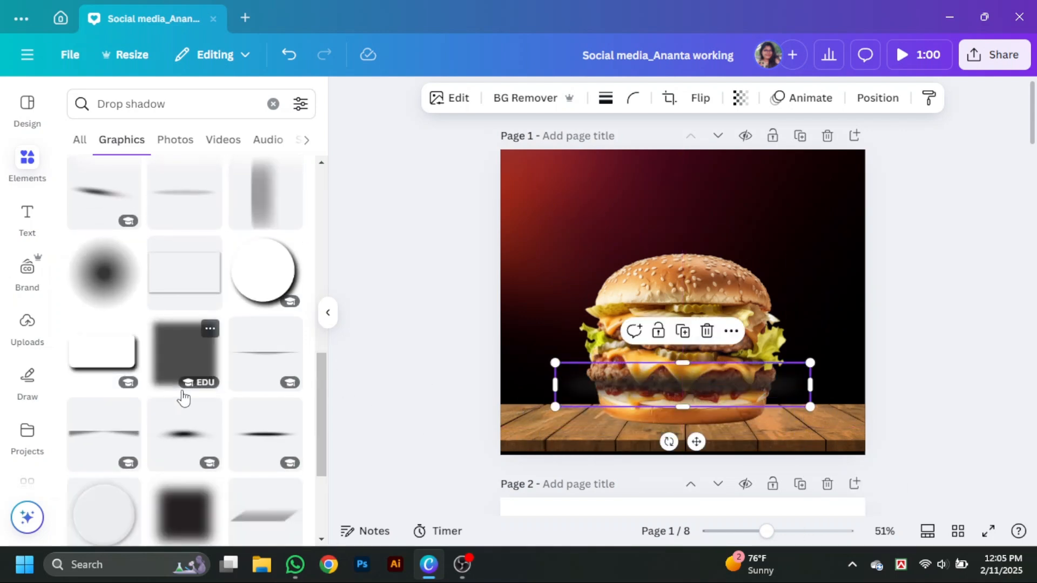
scroll(232, 383, "up", 10)
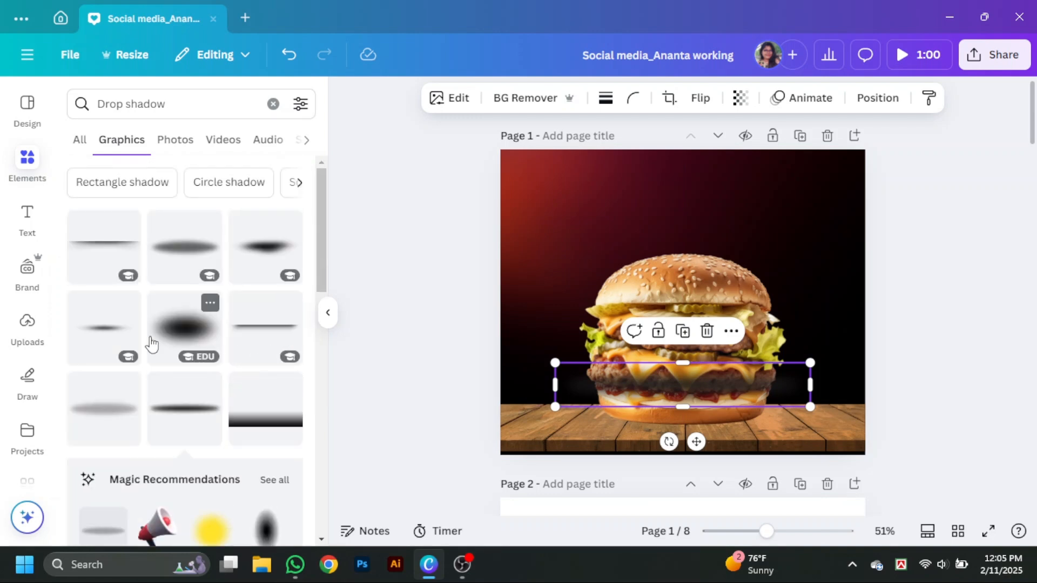
left_click(184, 259)
left_click_drag(719, 327, 707, 460)
left_click(697, 361)
- Scale the dark shadow graphic down to just wider than the burger and position it beneath the bottom bun on the table
left_click(328, 313)
left_click_drag(581, 404, 583, 452)
left_click_drag(767, 531, 805, 531)
left_click_drag(926, 441, 841, 427)
left_click_drag(685, 363, 702, 356)
left_click_drag(863, 416, 838, 411)
left_click_drag(764, 362, 769, 365)
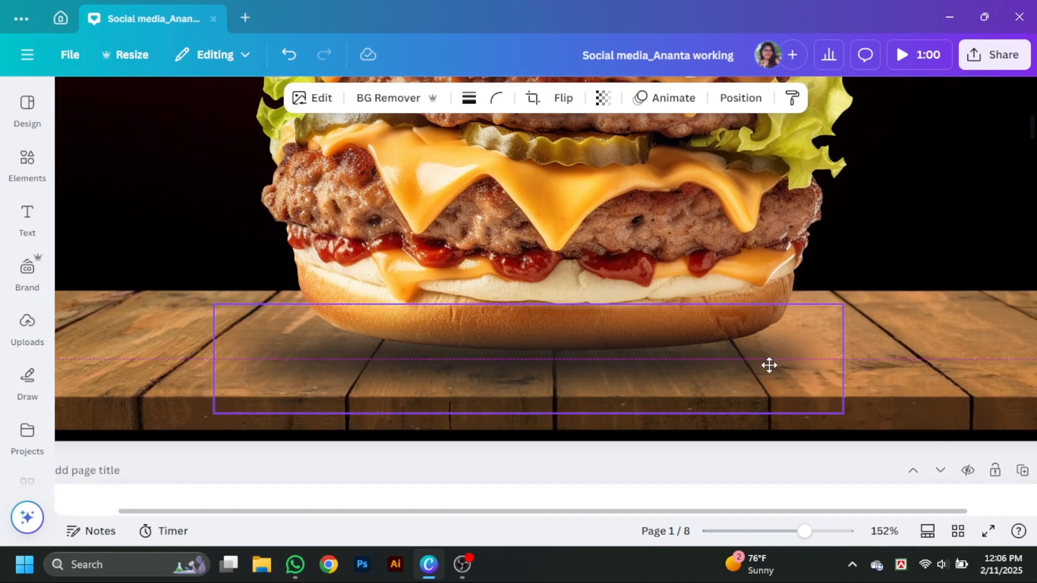
left_click_drag(647, 345, 634, 347)
left_click(634, 346)
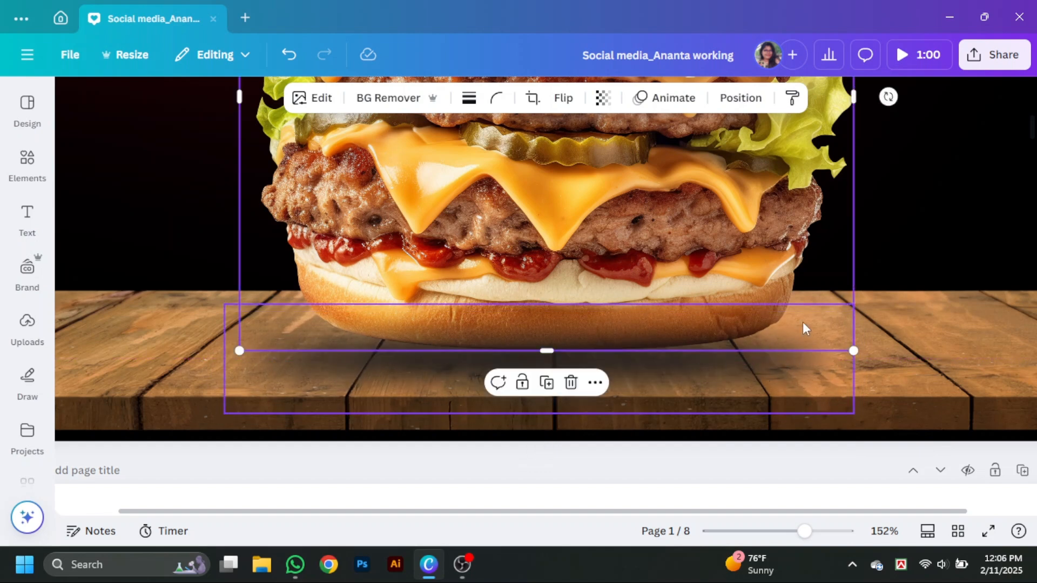
- Apply the warm Bali filter to the shadow graphic
left_click(938, 351)
left_click(670, 375)
left_click(312, 98)
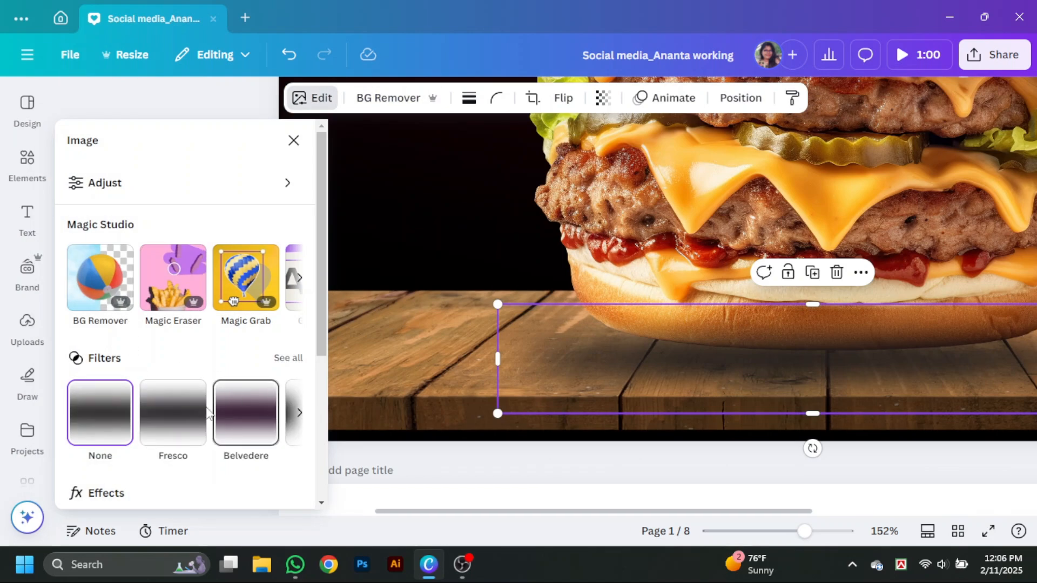
left_click(273, 356)
scroll(207, 442, "down", 3)
left_click(111, 290)
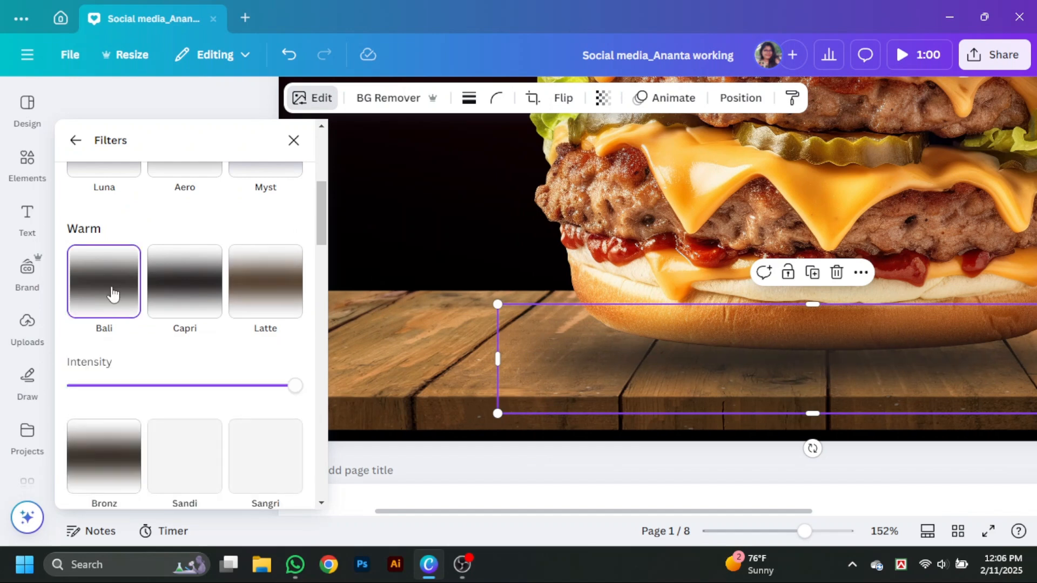
scroll(217, 409, "down", 4)
scroll(218, 409, "down", 3)
left_click(293, 139)
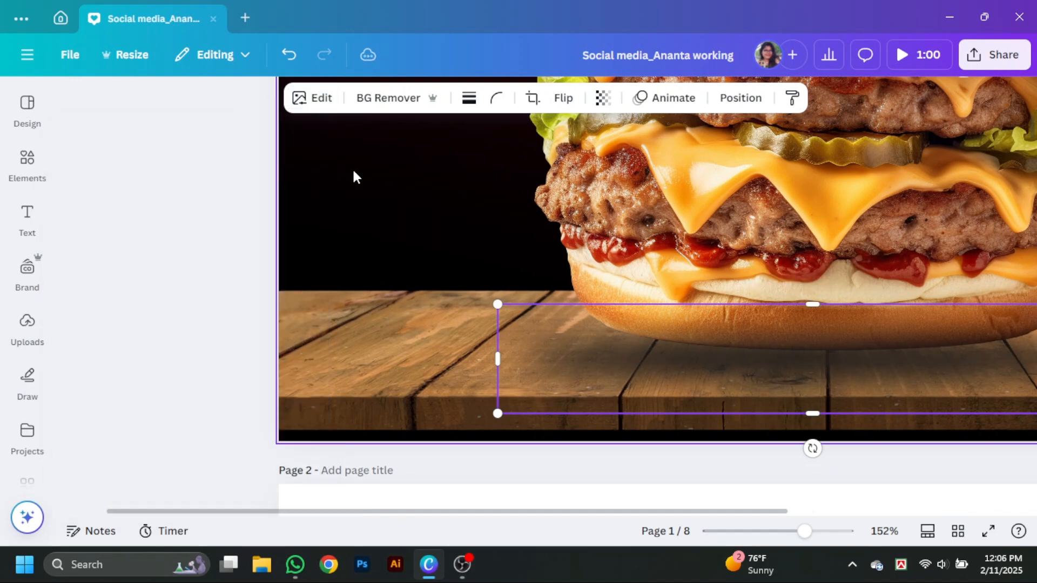
- Bring the burger in front of the shadow in the layer order
left_click(743, 250)
right_click(743, 252)
mouse_move(759, 233)
left_click(708, 255)
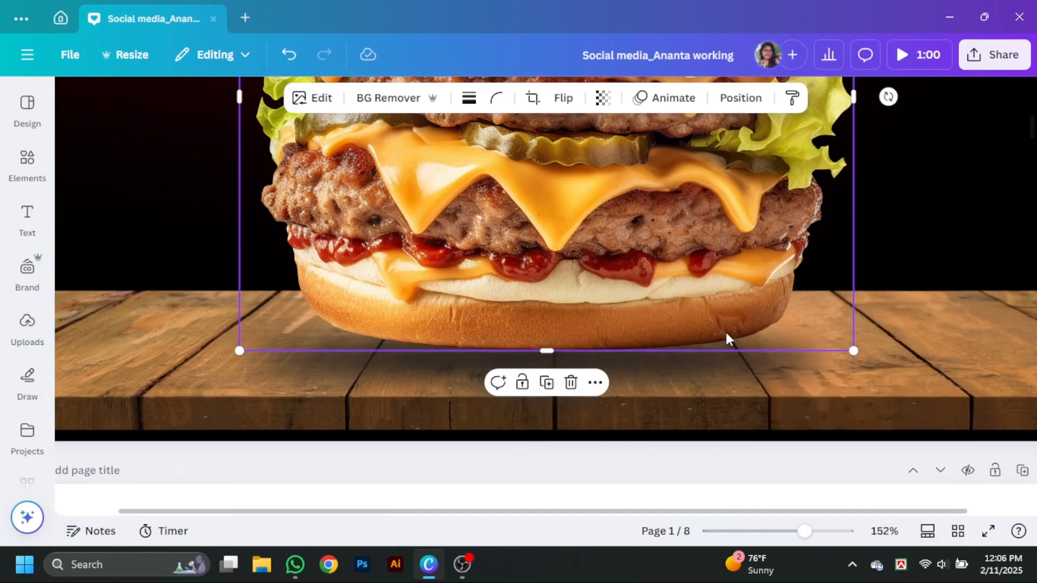
- Darken the burger's shadow by stacking an aligned duplicate on it, and preview the page full screen
left_click(754, 372)
left_click(729, 233)
left_click(685, 375)
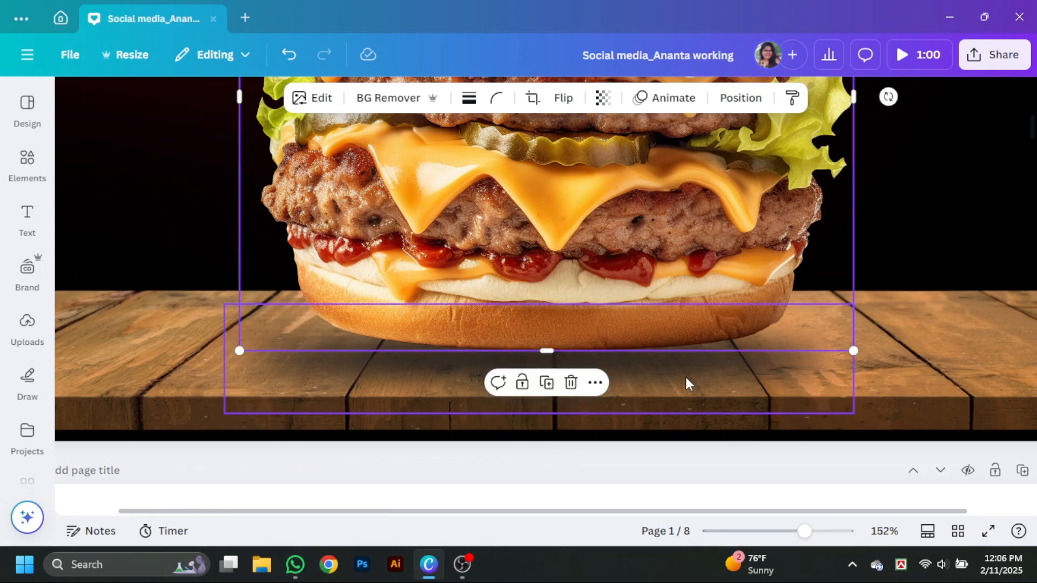
left_click_drag(707, 369, 699, 367)
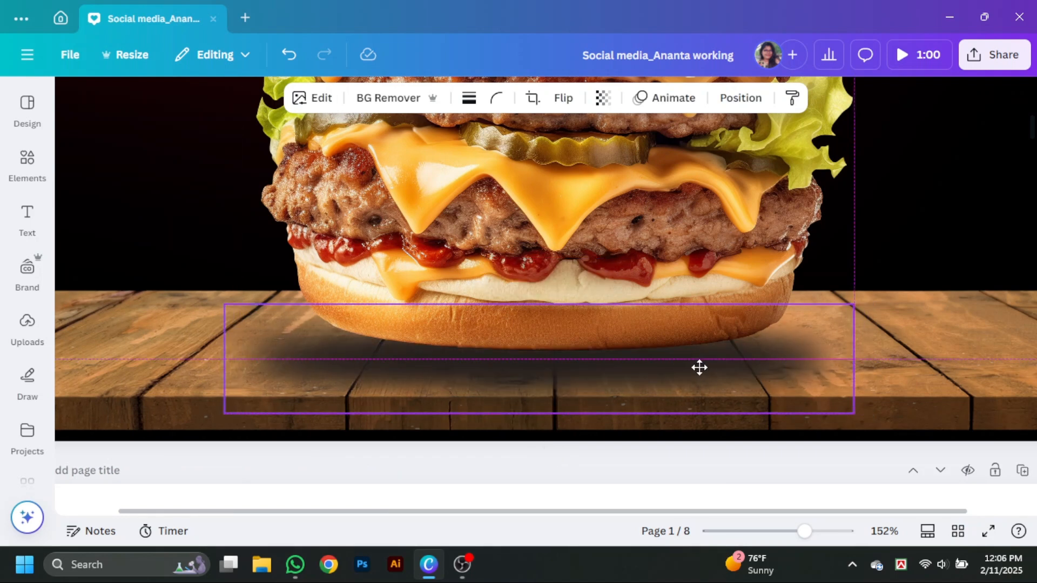
left_click(989, 534)
key("Escape")
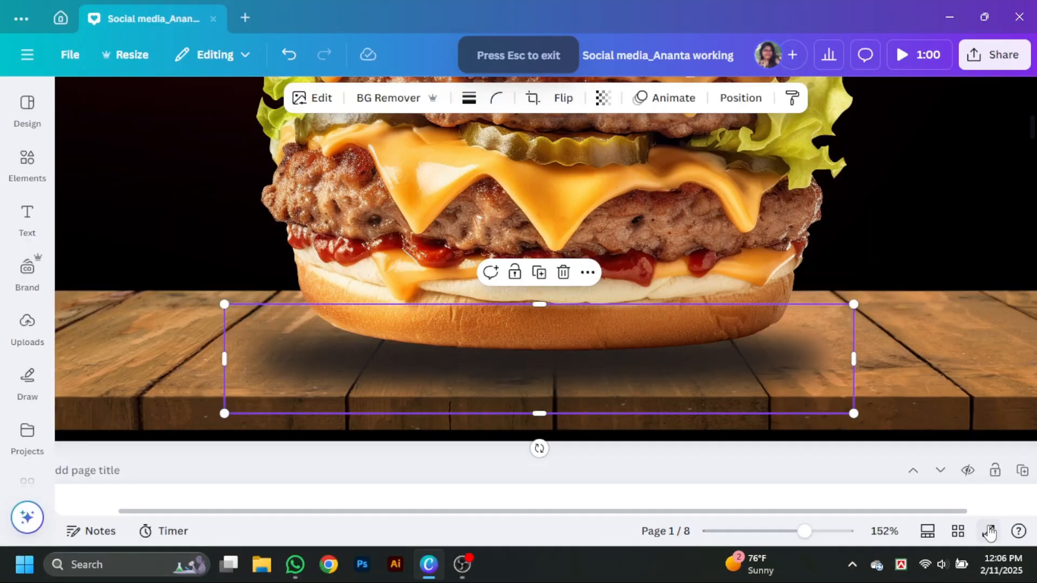
- Nudge the burger slightly down onto its shadow and review the composition full screen and close up
left_click(690, 248)
left_click_drag(689, 247, 690, 260)
left_click(989, 534)
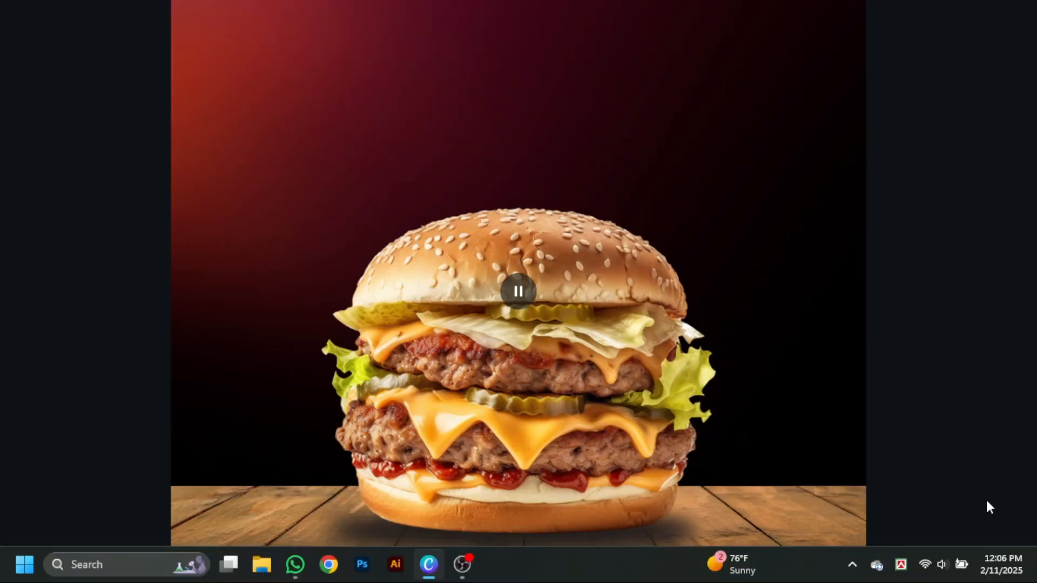
key("Escape")
left_click(946, 356)
left_click_drag(805, 532, 798, 541)
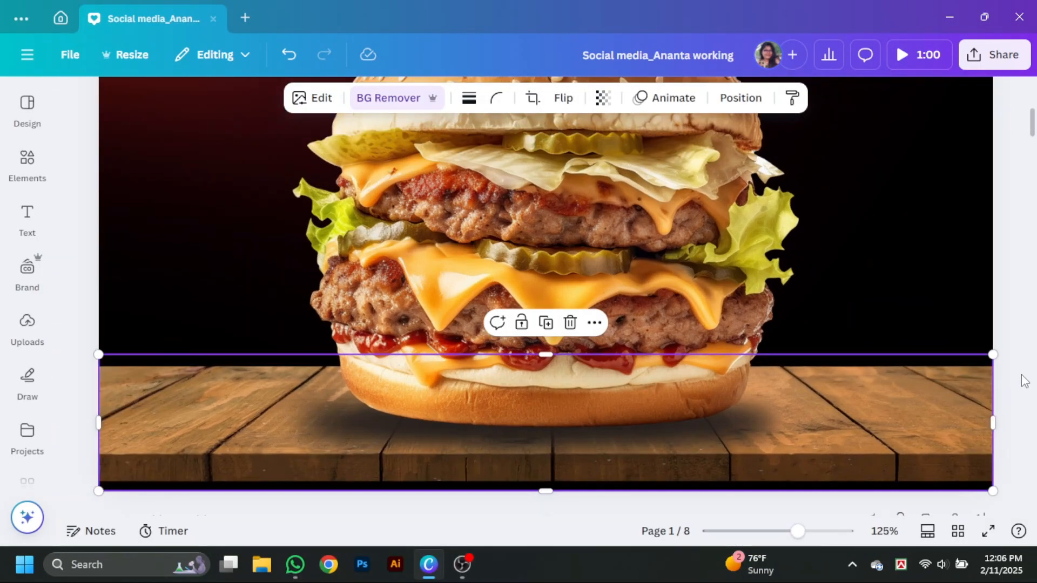
left_click(1021, 377)
scroll(1011, 406, "up", 3)
scroll(1009, 406, "down", 4)
scroll(670, 448, "up", 8)
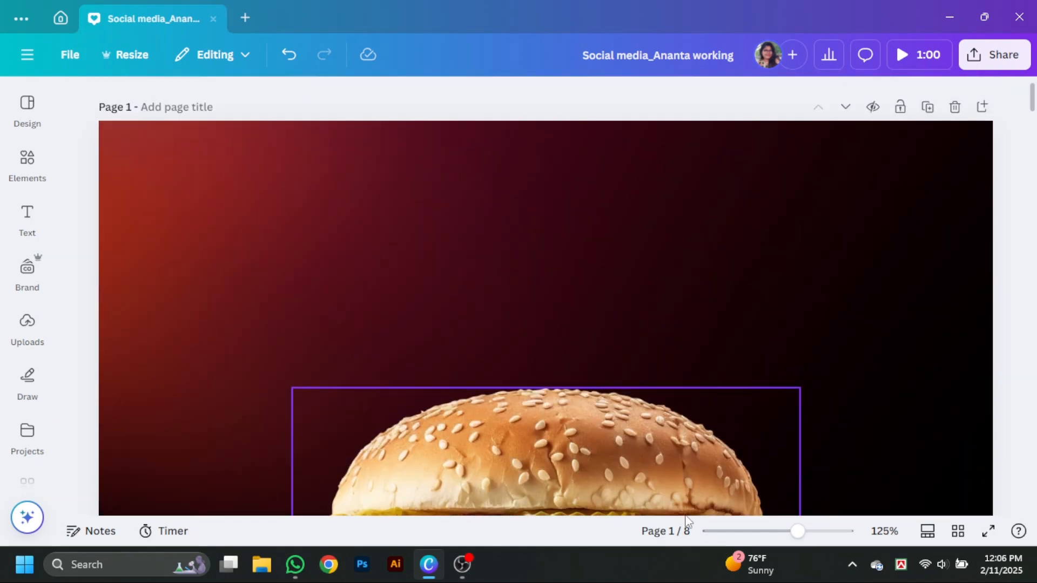
- Add a heading reading "Hot & Special" and place it centred above the burger
left_click_drag(798, 532, 784, 533)
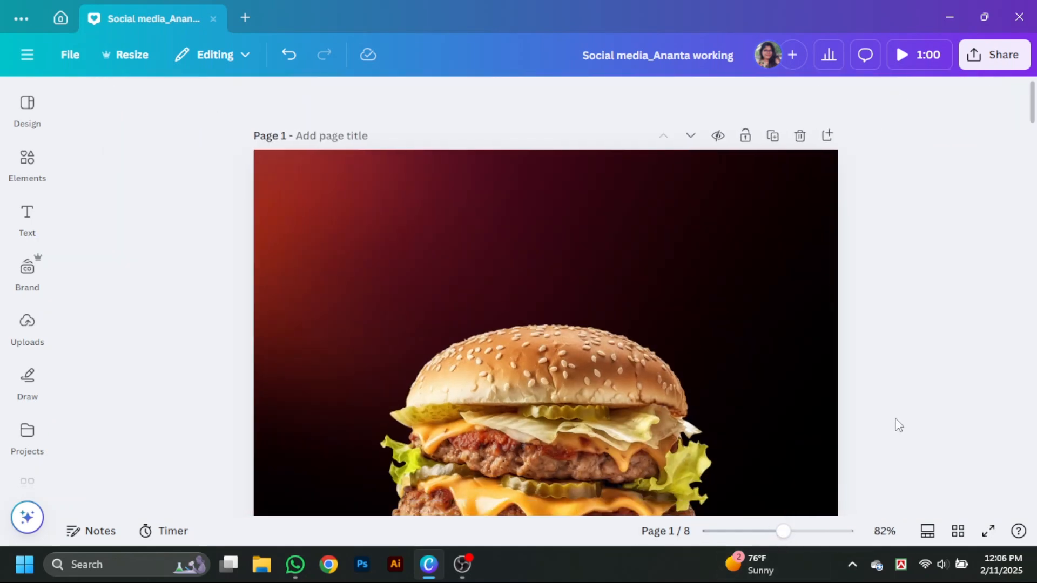
left_click(27, 219)
left_click(151, 273)
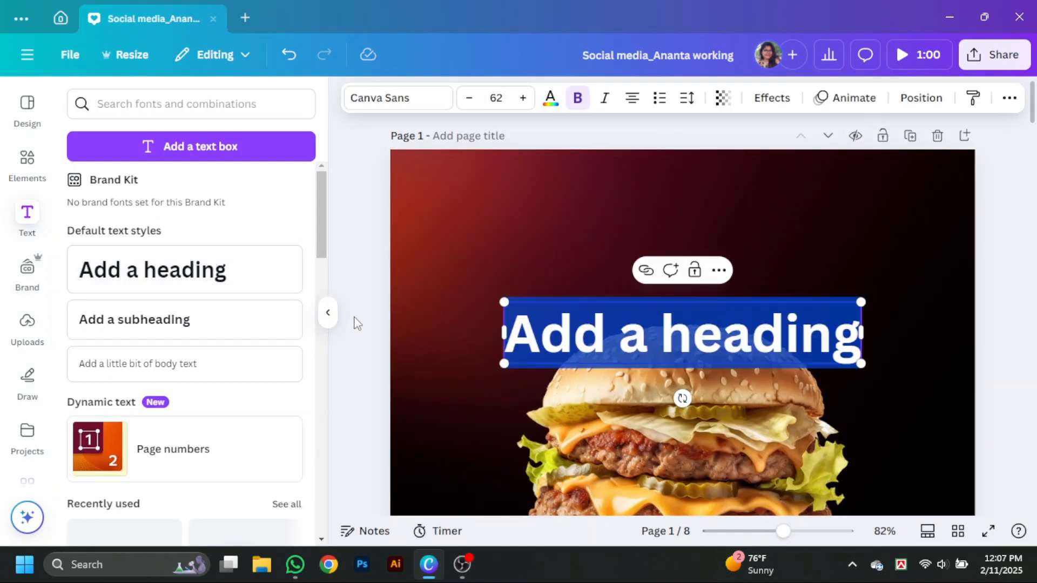
left_click(327, 310)
left_click_drag(622, 329, 611, 248)
double_click(613, 246)
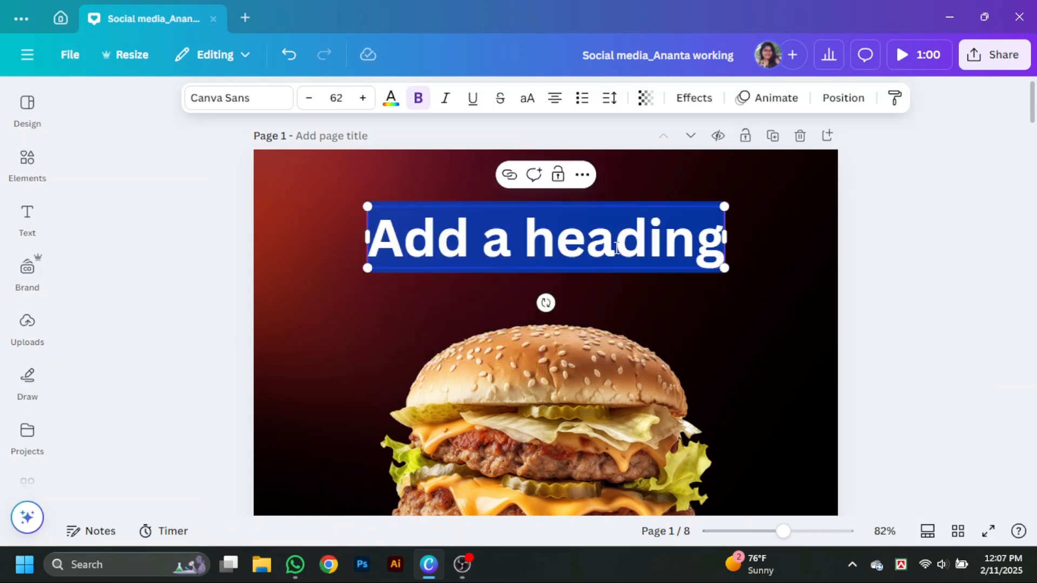
type("Hot & Special")
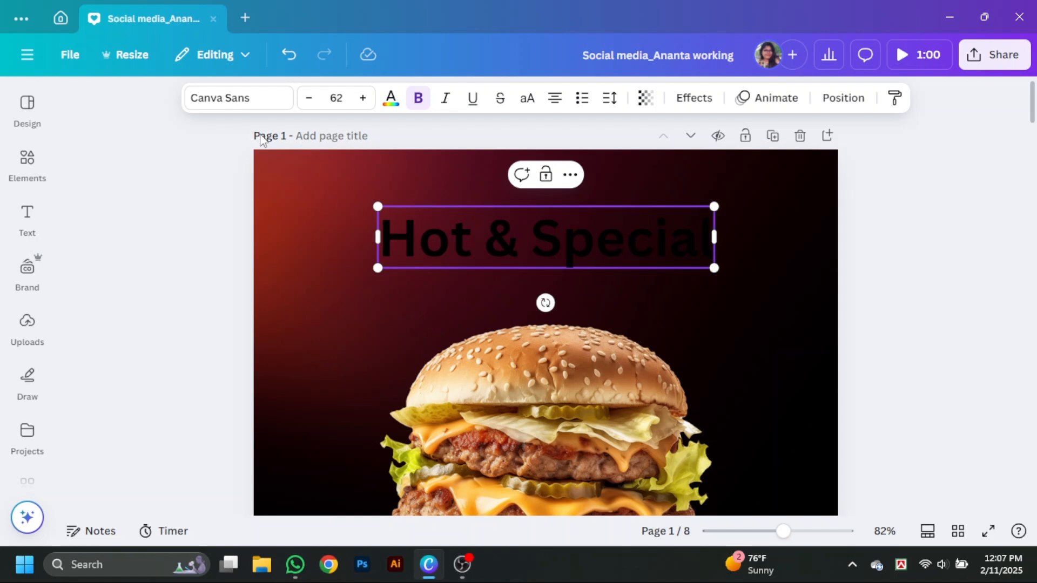
- Colour the whole heading white (#ffffff) and switch it to uppercase
left_click_drag(382, 238, 656, 233)
left_click(393, 100)
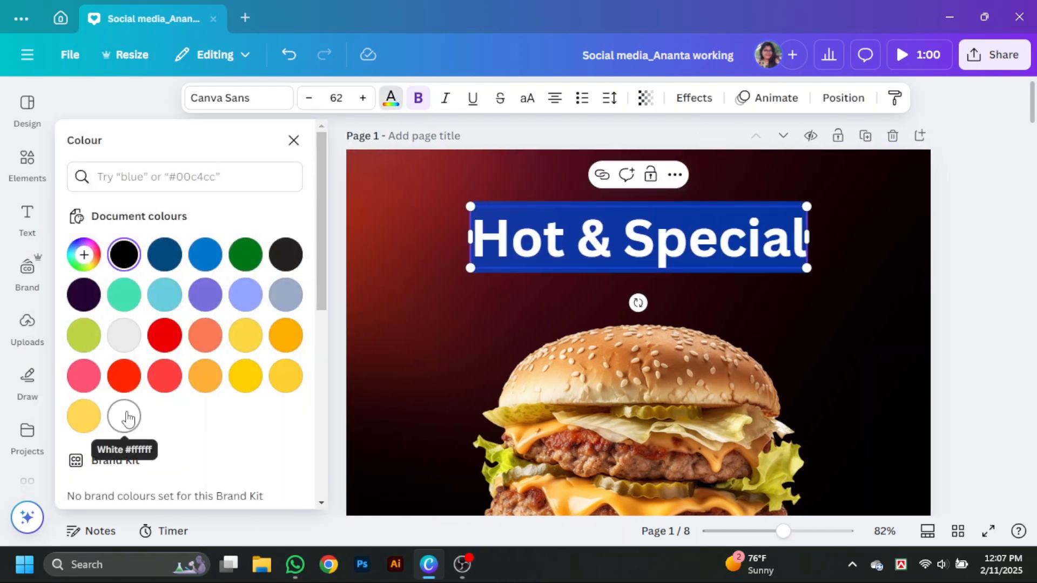
left_click(124, 417)
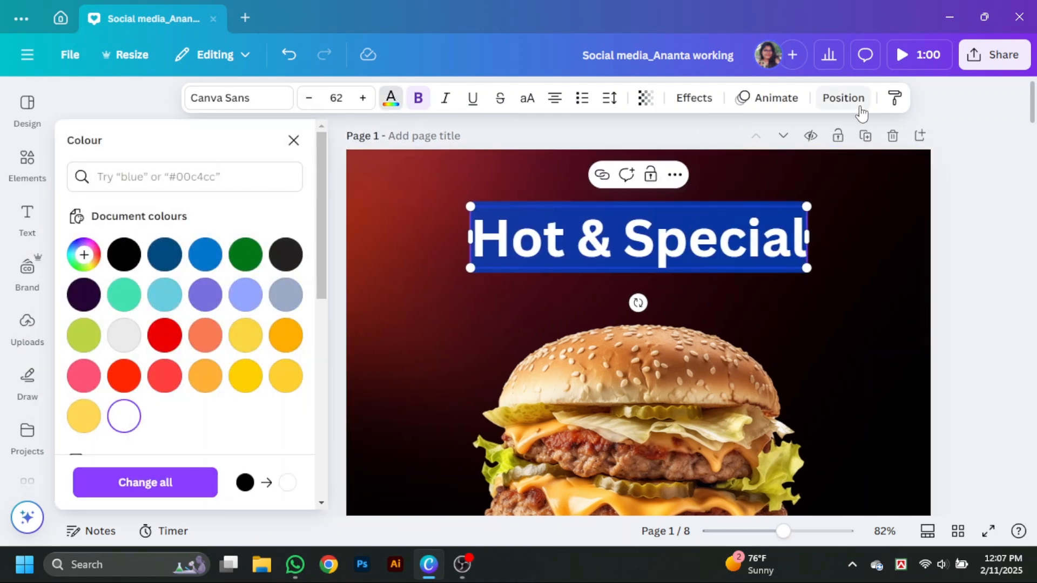
left_click(527, 98)
- Set the heading's font to Anton
left_click(235, 104)
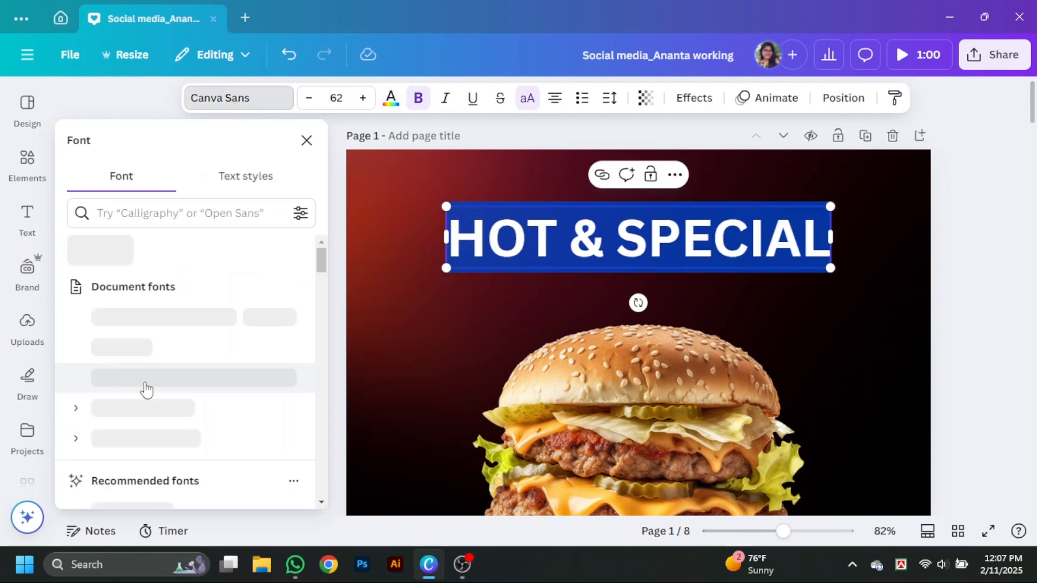
scroll(143, 384, "down", 7)
left_click(144, 371)
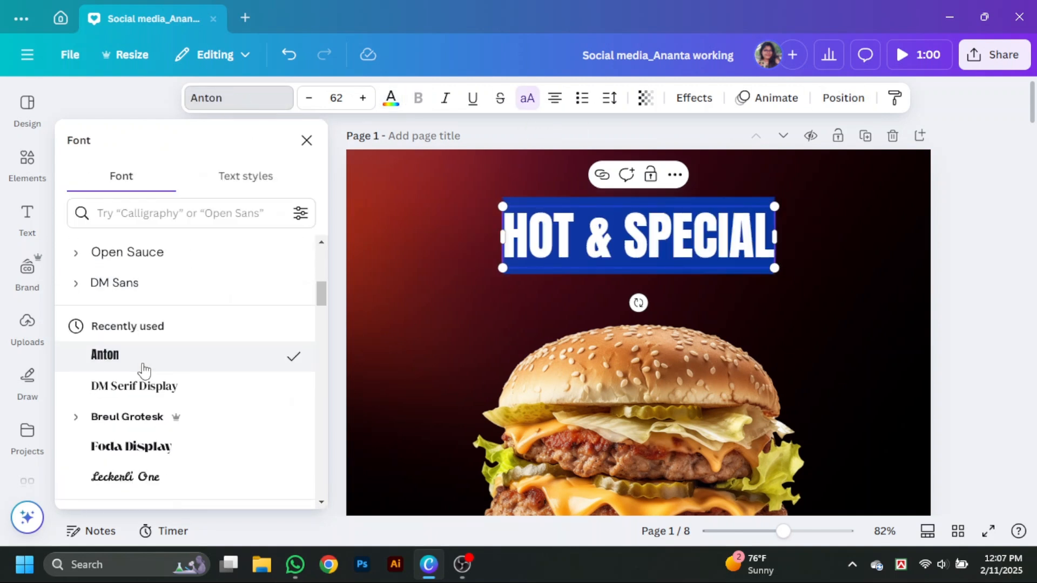
- Browse the Headings fonts and the other font style categories for a bolder heading typeface
scroll(162, 335, "up", 8)
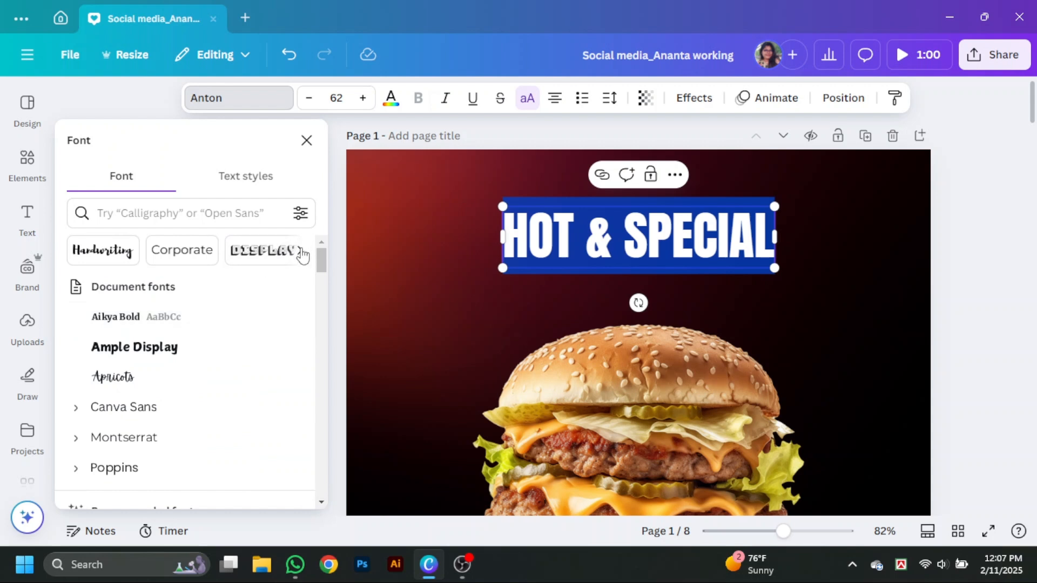
left_click(179, 251)
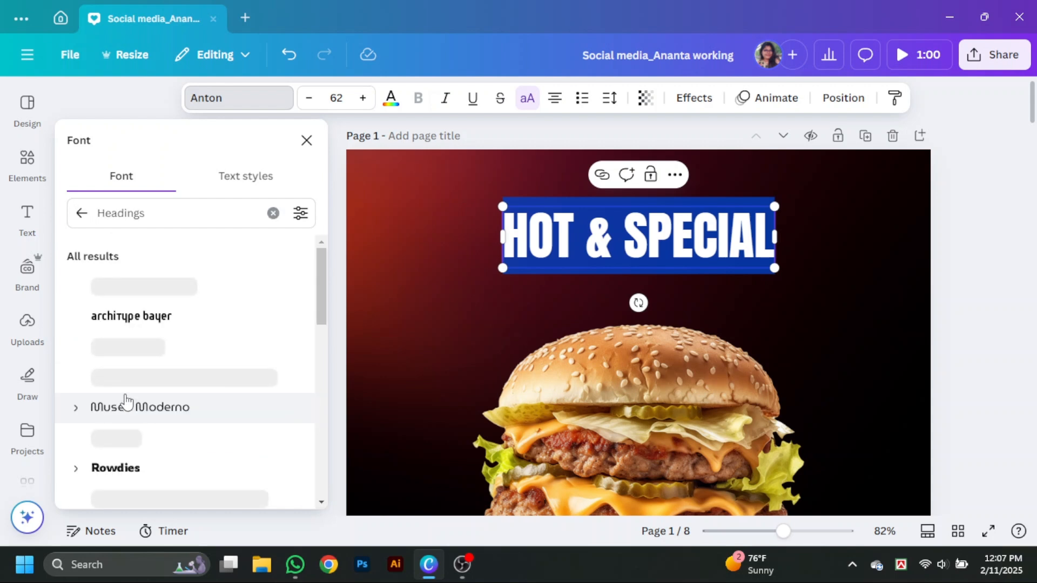
scroll(126, 400, "down", 5)
scroll(127, 398, "down", 3)
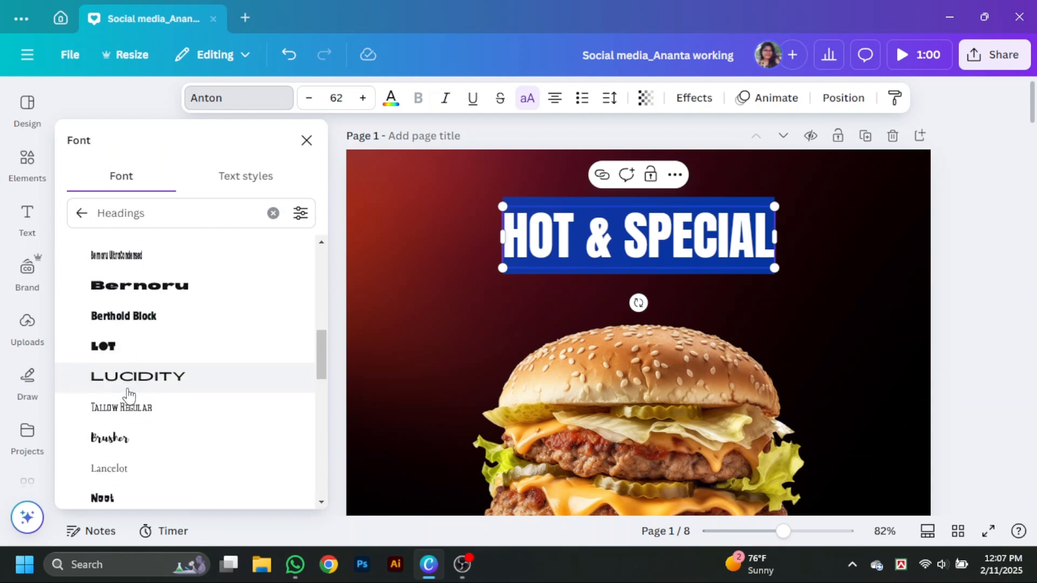
scroll(131, 393, "down", 4)
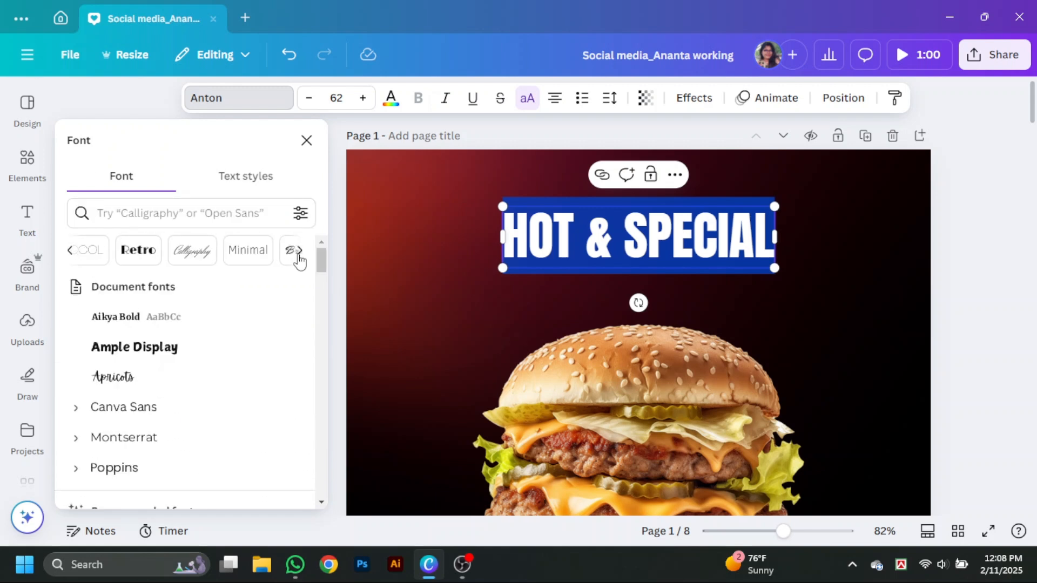
scroll(207, 354, "up", 7)
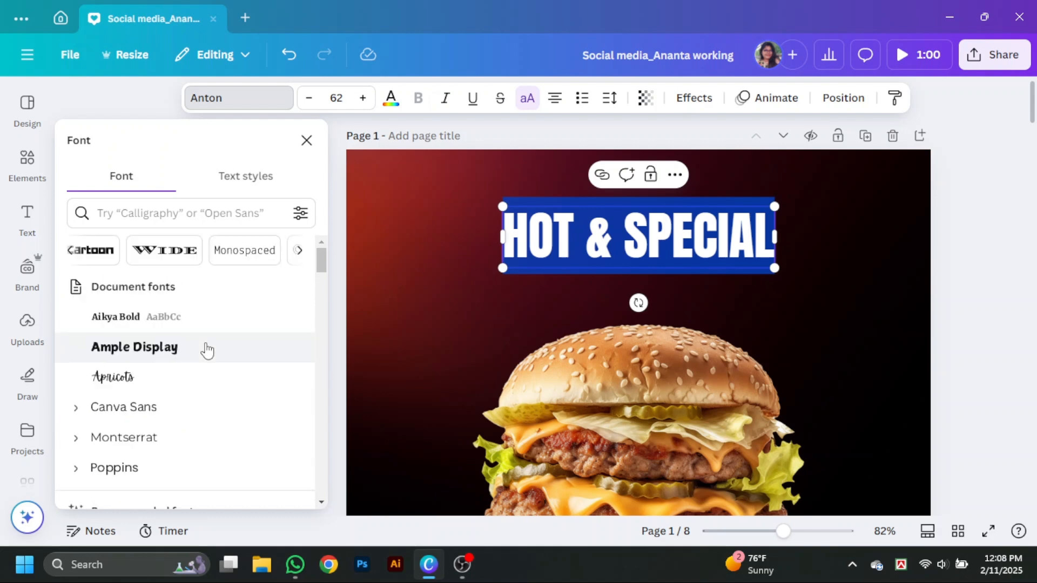
- Try Rubik One from the Wide fonts on the heading
left_click(165, 250)
scroll(221, 348, "down", 6)
left_click(221, 338)
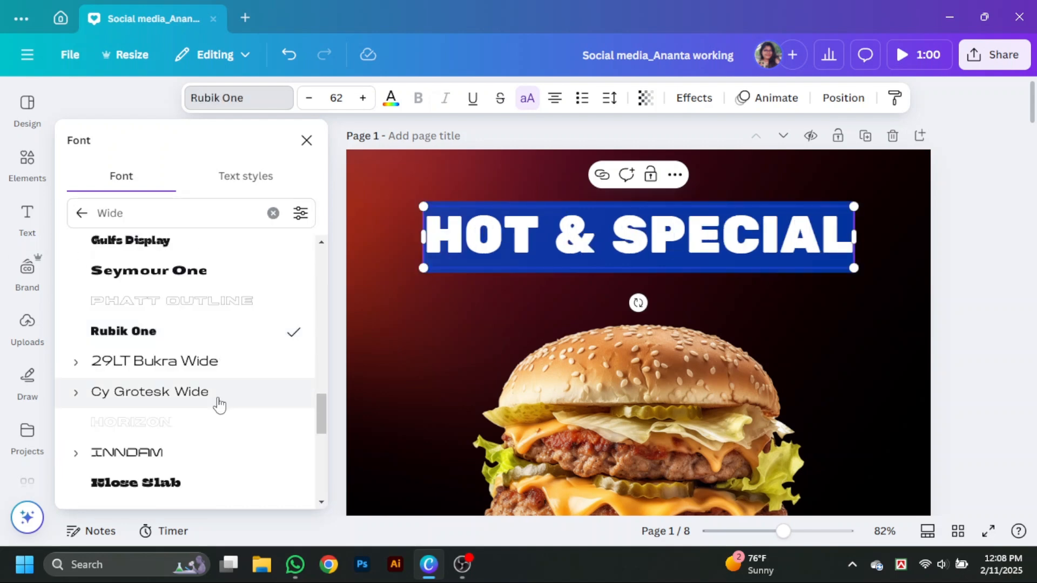
- Change the heading's font to Oilvare Base from the Wide fonts
scroll(205, 367, "down", 20)
left_click(216, 278)
scroll(213, 292, "up", 5)
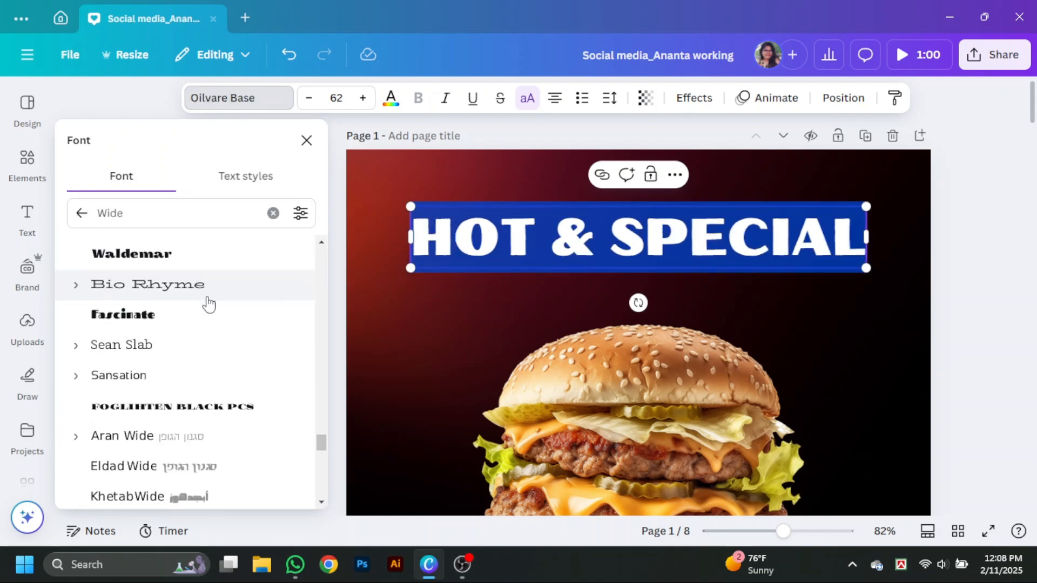
- Try Boldesqo from the Bold fonts on the "HOT & SPECIAL" heading
left_click(273, 213)
left_click(142, 250)
scroll(200, 384, "down", 10)
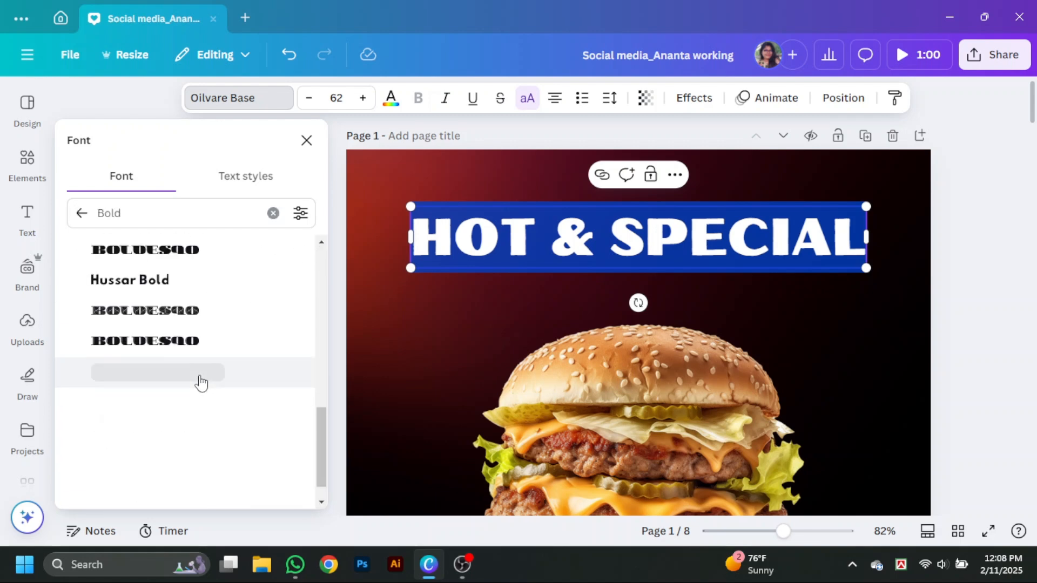
left_click(143, 311)
key("ctrl+z")
scroll(143, 306, "down", 4)
scroll(143, 306, "down", 5)
left_click(273, 213)
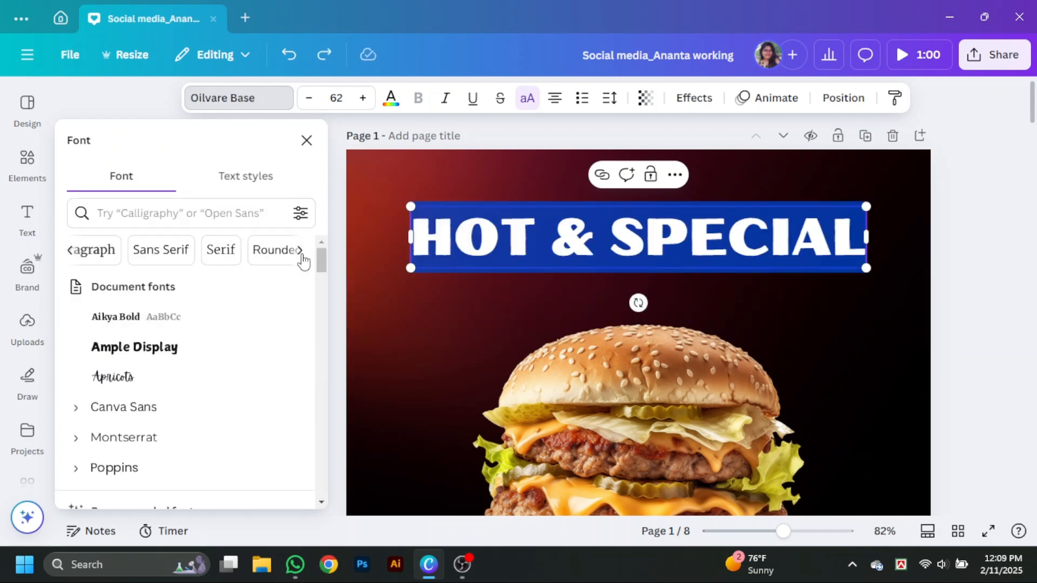
- Try Sports World from the Sports fonts on the "HOT & SPECIAL" heading
left_click(166, 257)
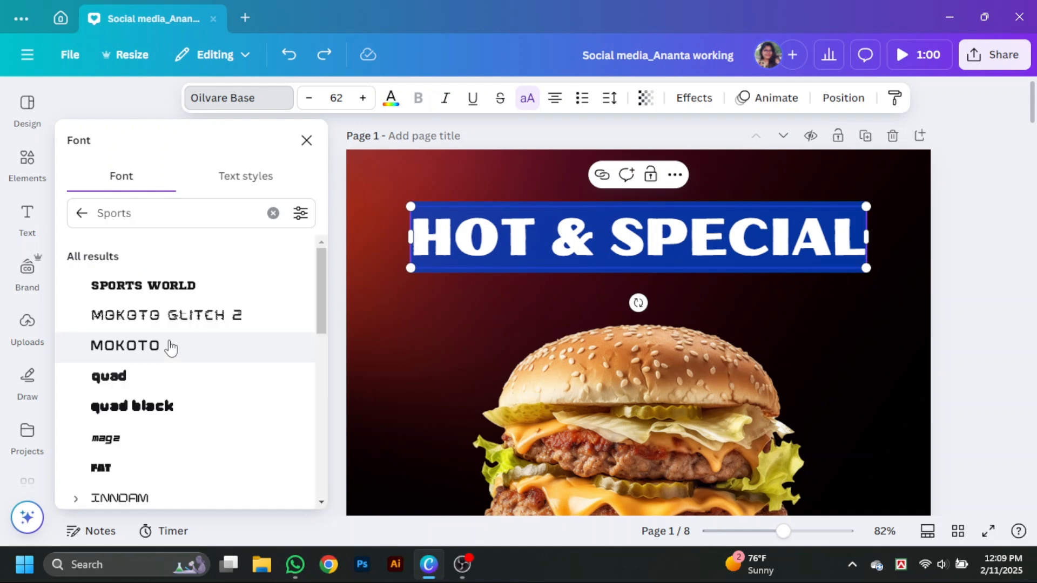
left_click(174, 292)
scroll(173, 296, "down", 4)
- Set the heading's font to the recently used Anton and scale the text down to about size 57.4
left_click(274, 211)
scroll(127, 324, "down", 3)
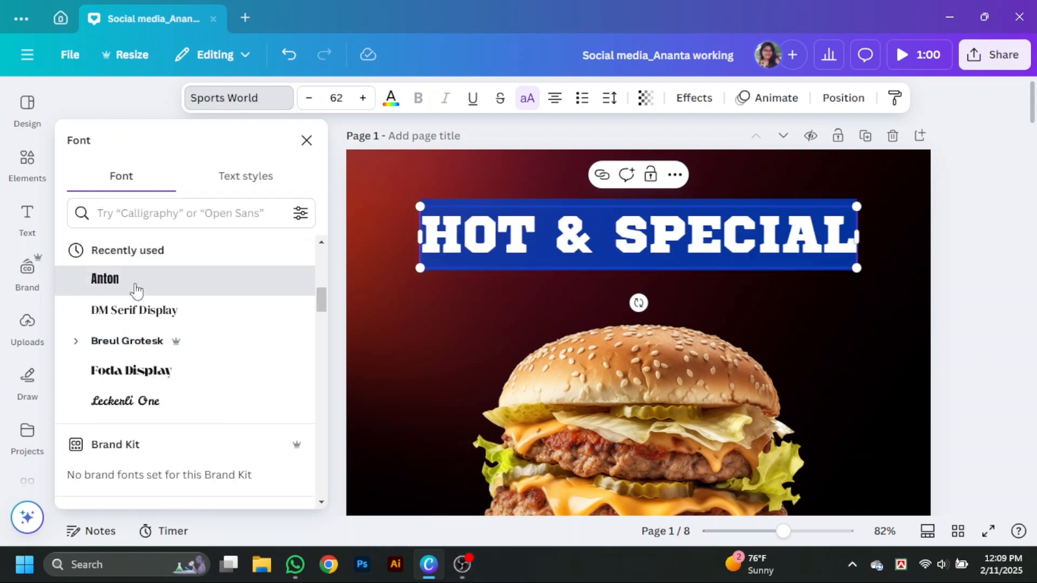
left_click(131, 277)
left_click(705, 232)
left_click_drag(683, 266, 606, 250)
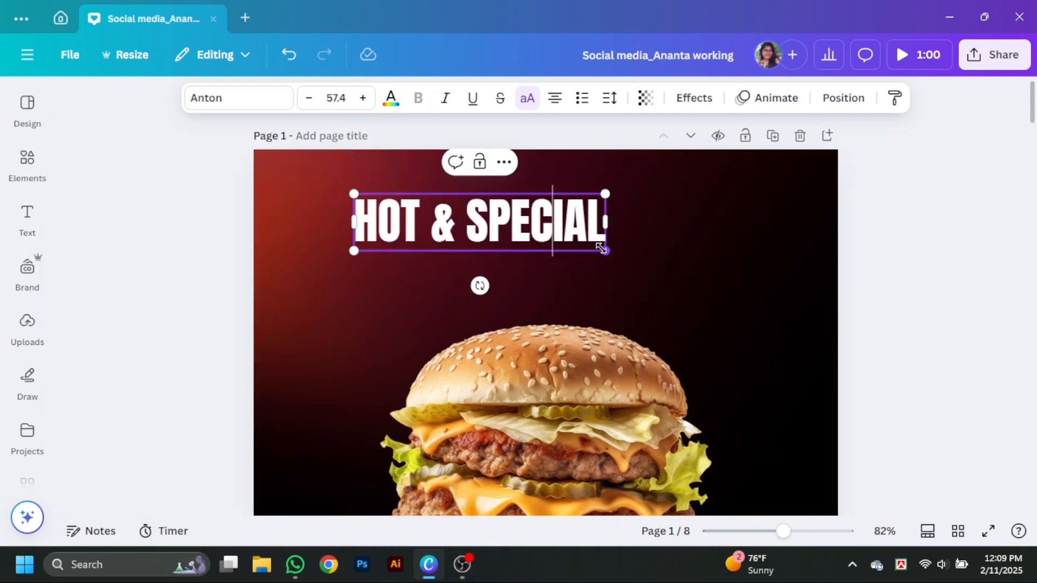
- Centre the "HOT & SPECIAL" heading horizontally and place a copy below it that reads "BURGER"
left_click(659, 227)
left_click_drag(552, 220, 615, 289)
double_click(614, 289)
type("BURGER")
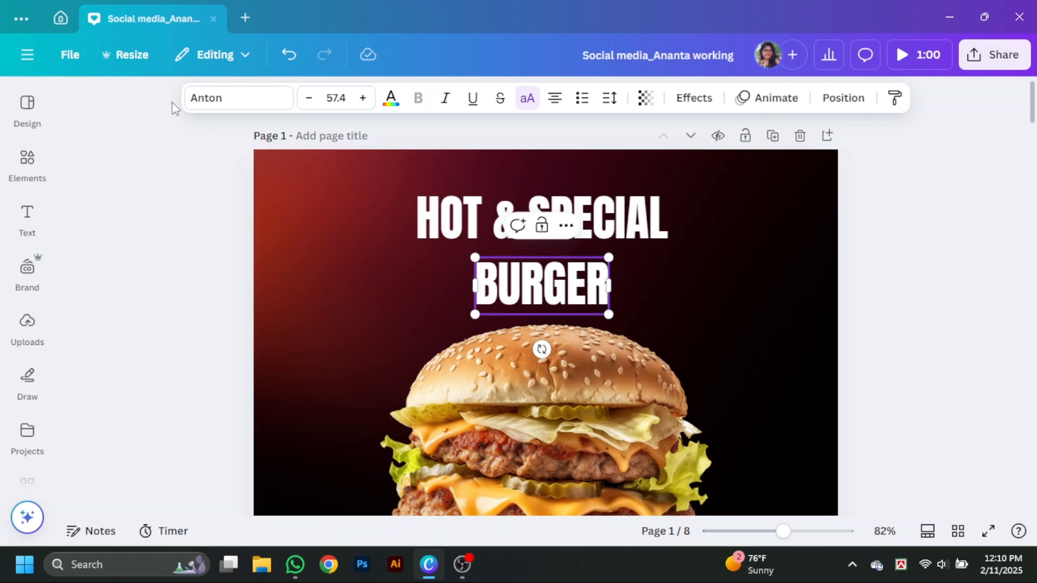
- Try Gulfs Display from the Display fonts on the "BURGER" text
left_click(194, 99)
scroll(146, 348, "down", 2)
scroll(146, 351, "up", 2)
scroll(147, 351, "down", 2)
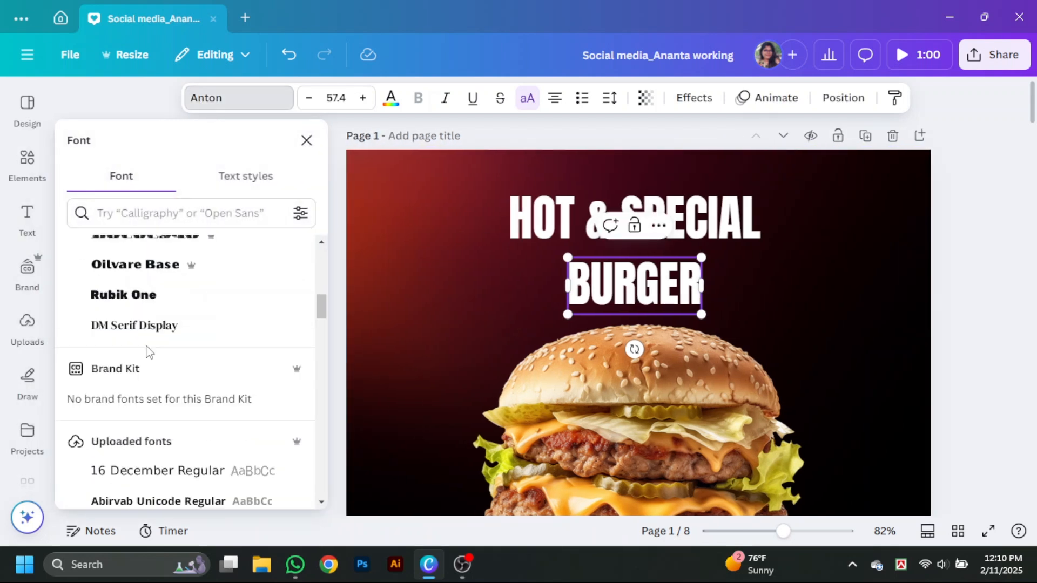
scroll(148, 352, "down", 1)
scroll(147, 352, "up", 10)
left_click(266, 251)
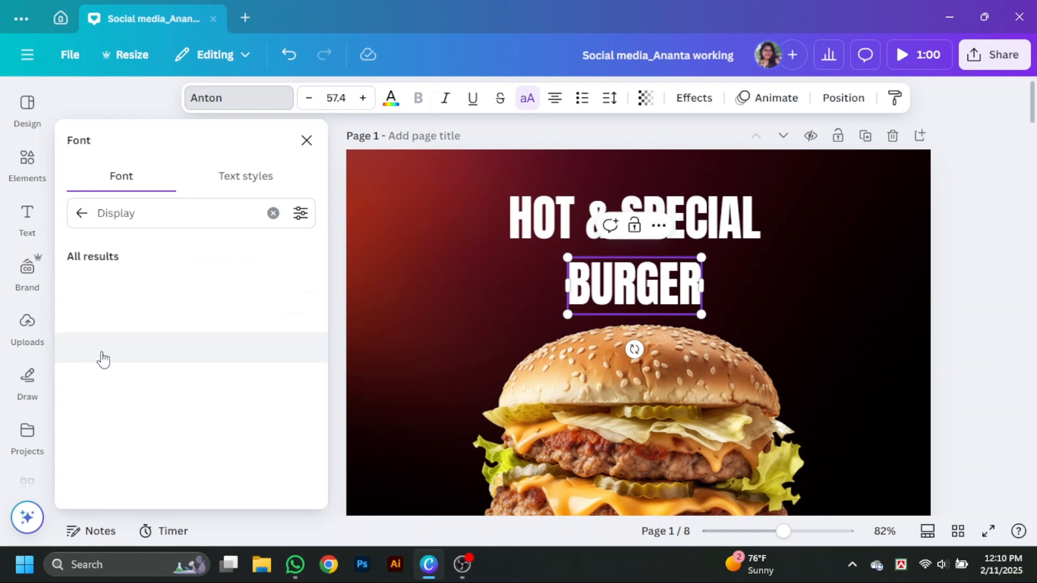
left_click(136, 500)
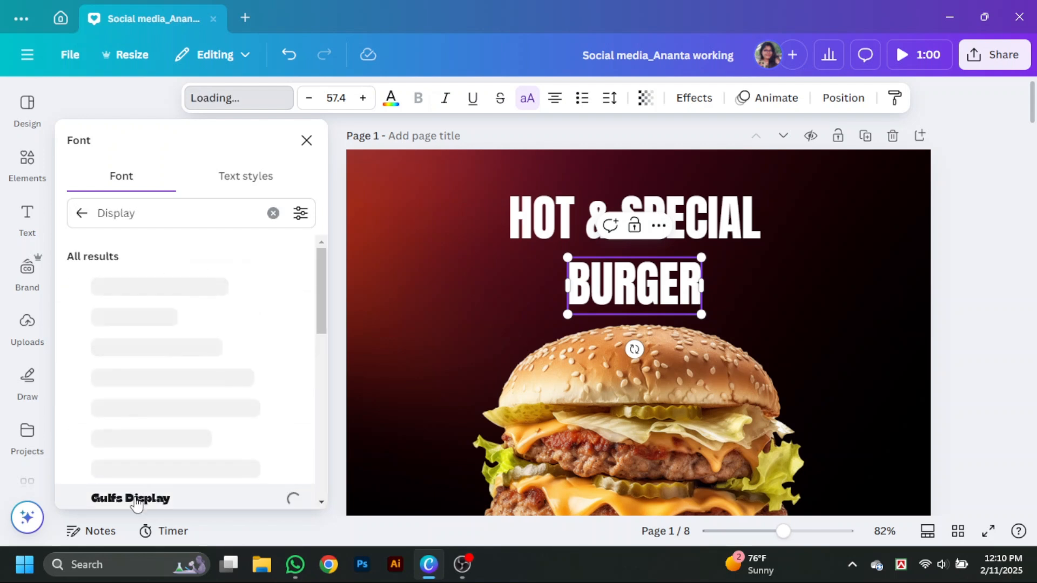
scroll(213, 399, "down", 4)
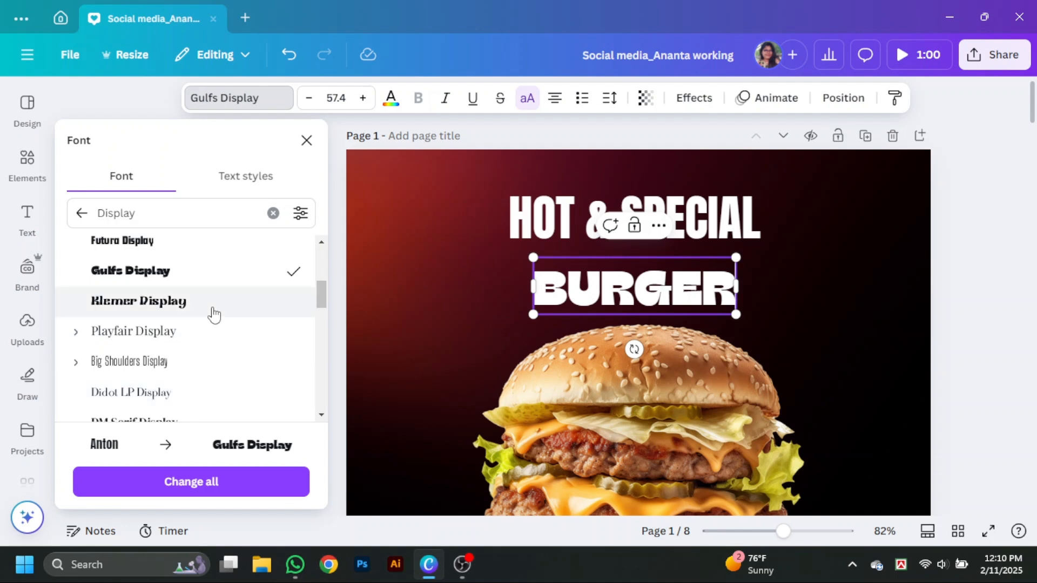
- Try further Display fonts on the "BURGER" text, including Kaftus and Rubik 80s Fade
scroll(213, 323, "down", 3)
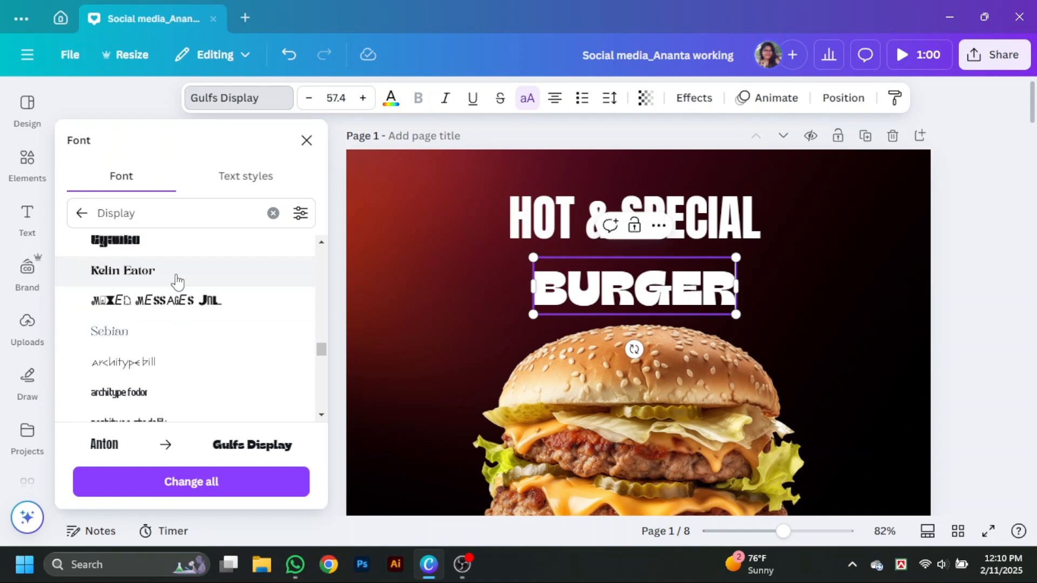
left_click(176, 282)
scroll(194, 343, "down", 3)
scroll(200, 270, "down", 2)
left_click(190, 243)
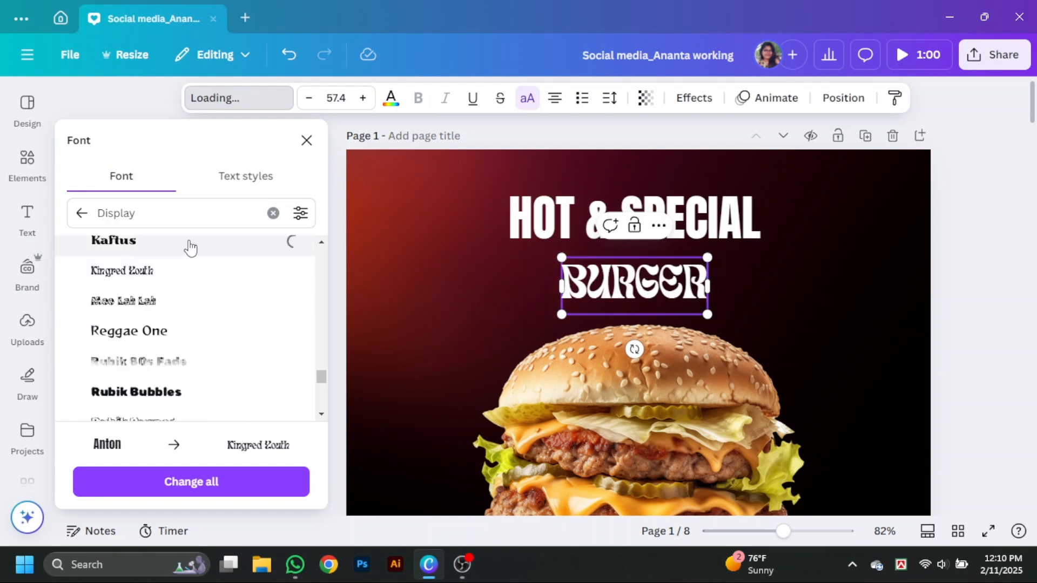
scroll(200, 343, "down", 2)
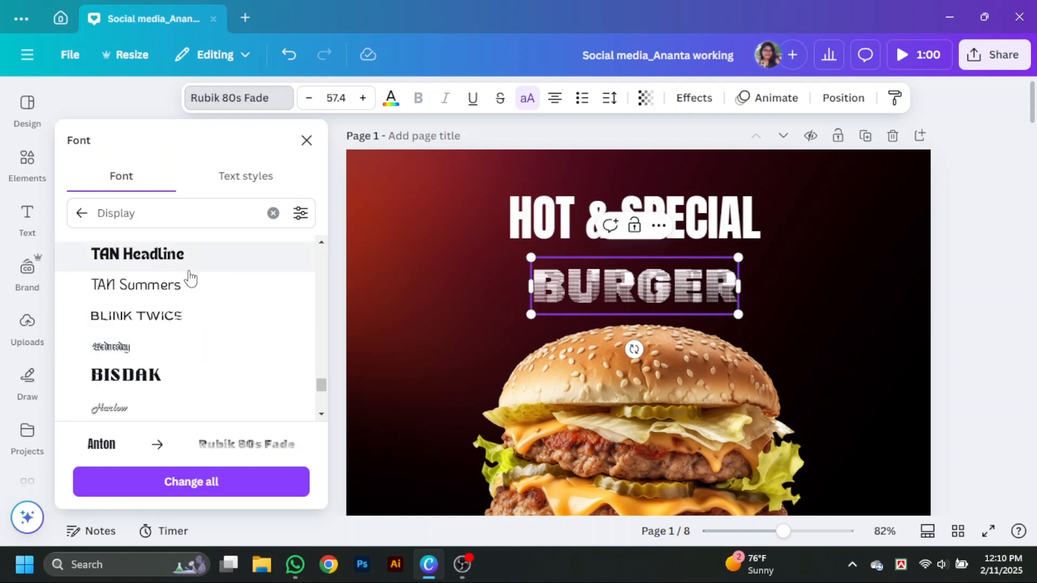
- Try the Nectarine and March fonts on the "BURGER" text
left_click(189, 270)
scroll(178, 351, "down", 2)
scroll(169, 339, "down", 10)
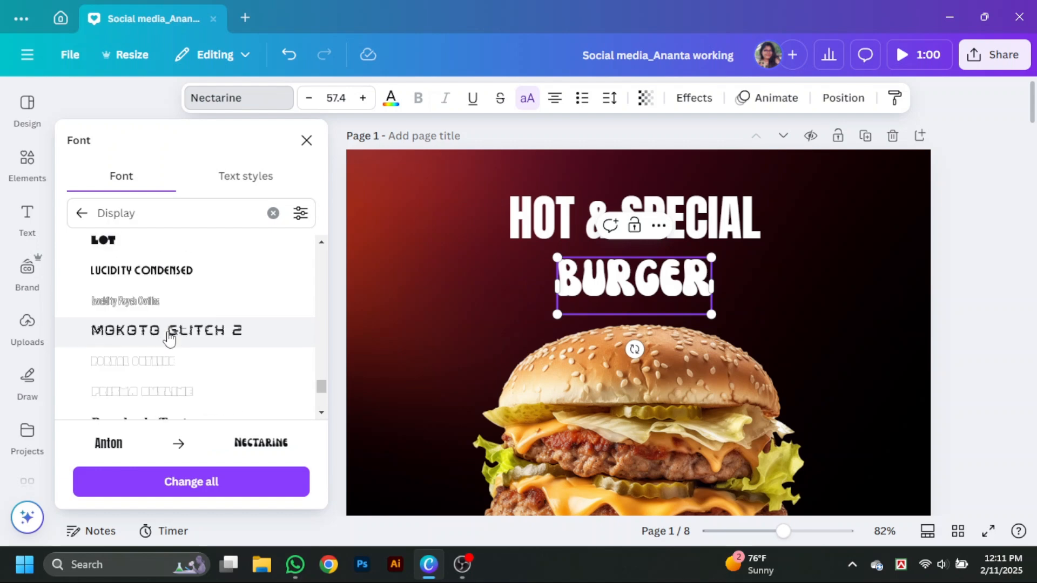
left_click(162, 278)
scroll(159, 327, "down", 1)
scroll(161, 327, "down", 5)
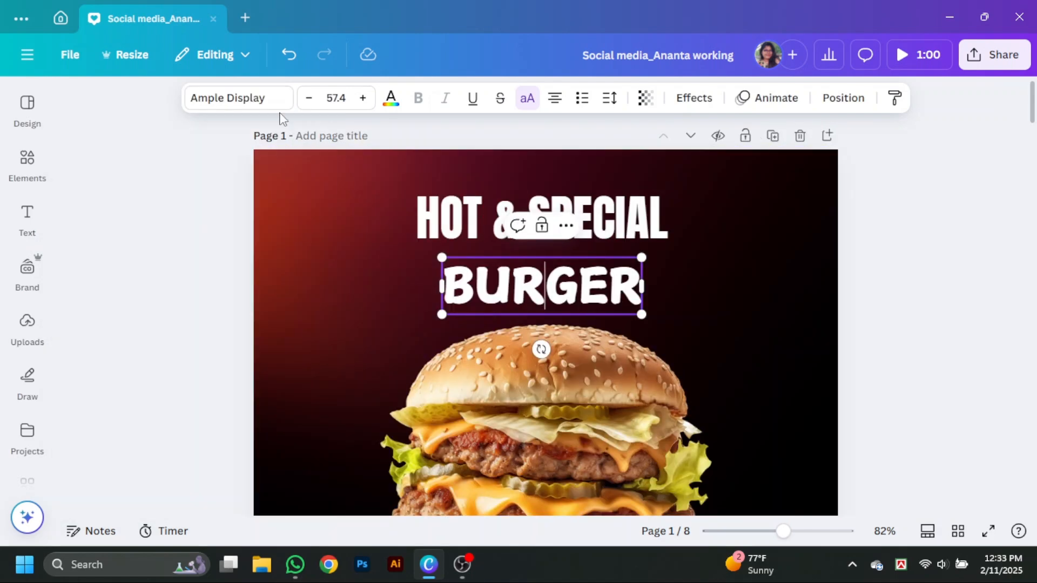
- Search the fonts for "ga" and set the "BURGER" text to Gagalin
left_click(254, 100)
left_click(122, 216)
type("ga")
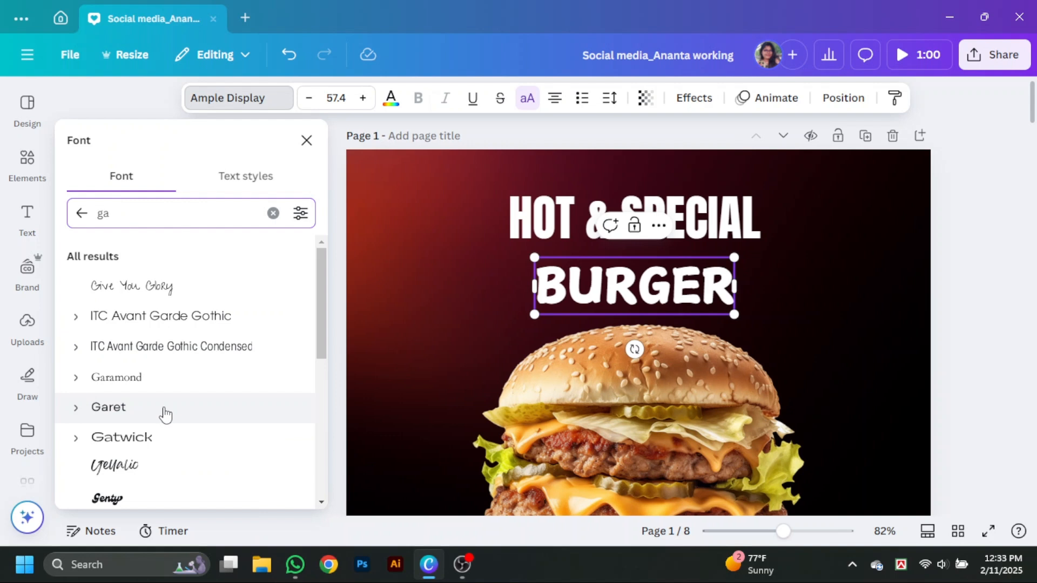
scroll(183, 324, "down", 4)
scroll(183, 325, "down", 1)
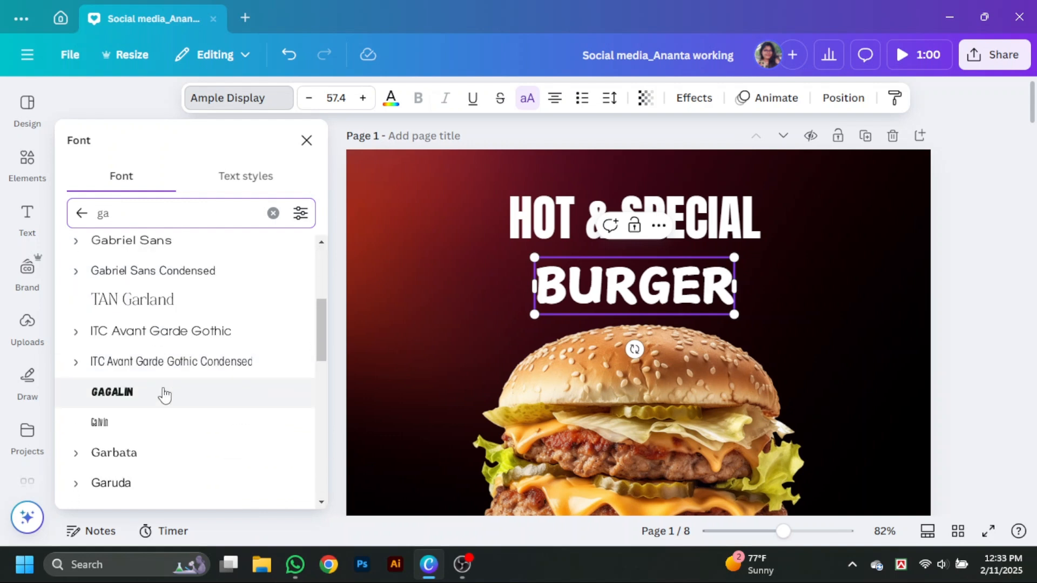
left_click(162, 393)
left_click(306, 142)
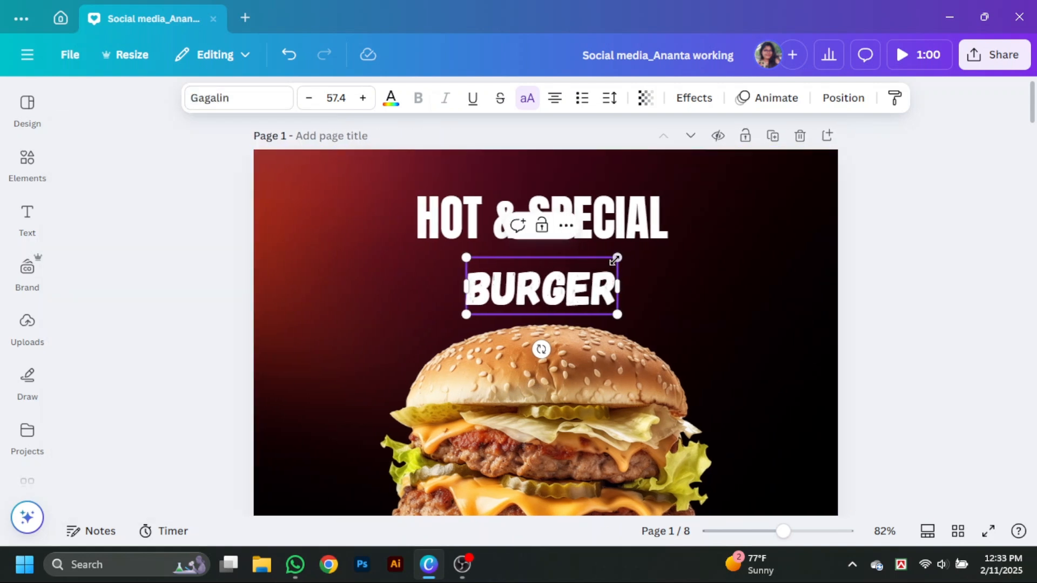
- Enlarge "BURGER" to about size 118 and fit it between the "HOT & SPECIAL" line and the burger
left_click_drag(618, 259, 668, 239)
left_click_drag(607, 298, 556, 296)
left_click_drag(611, 286, 675, 283)
left_click_drag(674, 324, 818, 364)
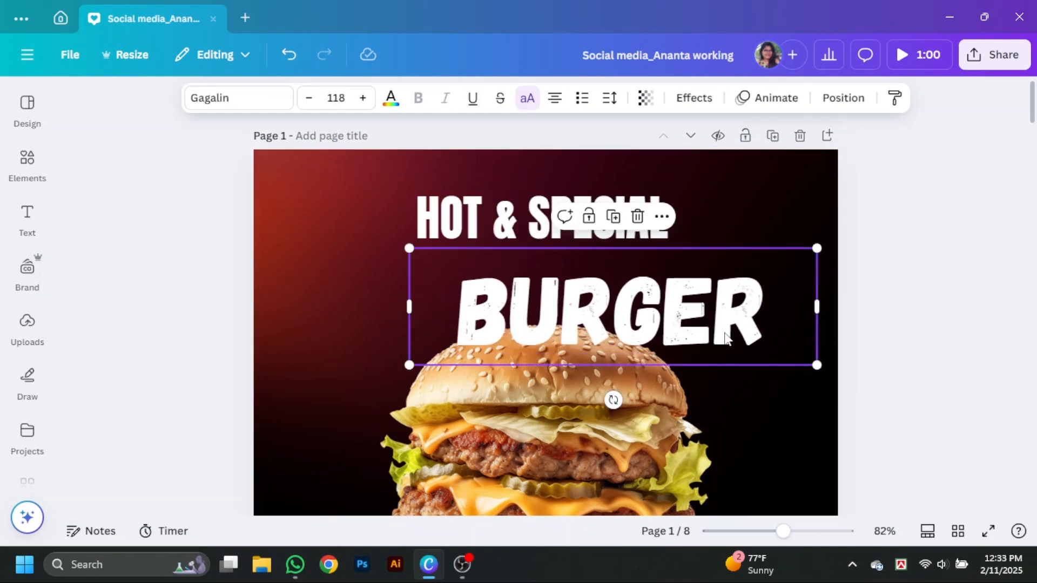
left_click_drag(726, 331, 668, 304)
left_click_drag(622, 212, 636, 213)
left_click_drag(676, 287, 676, 286)
- Try the Was Gayji NP font on the "BURGER" text
left_click(239, 98)
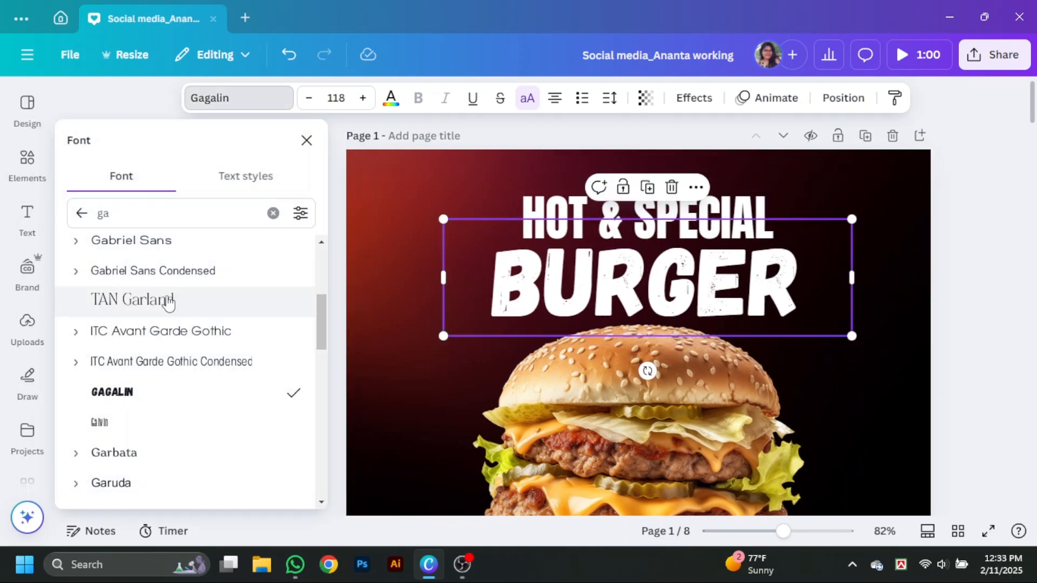
scroll(178, 331, "down", 5)
scroll(179, 332, "down", 5)
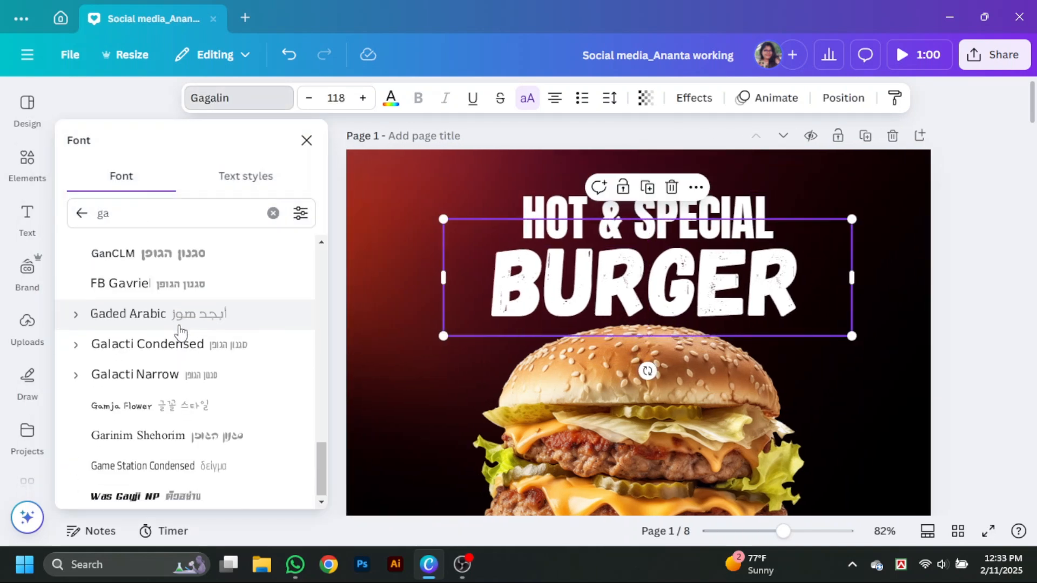
left_click(204, 494)
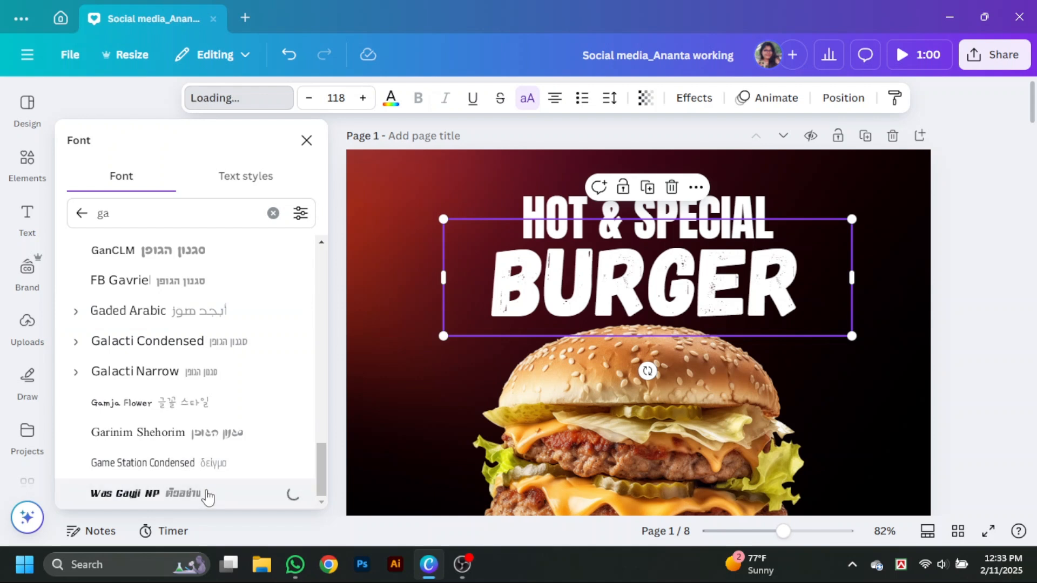
key("ctrl+z")
left_click(306, 141)
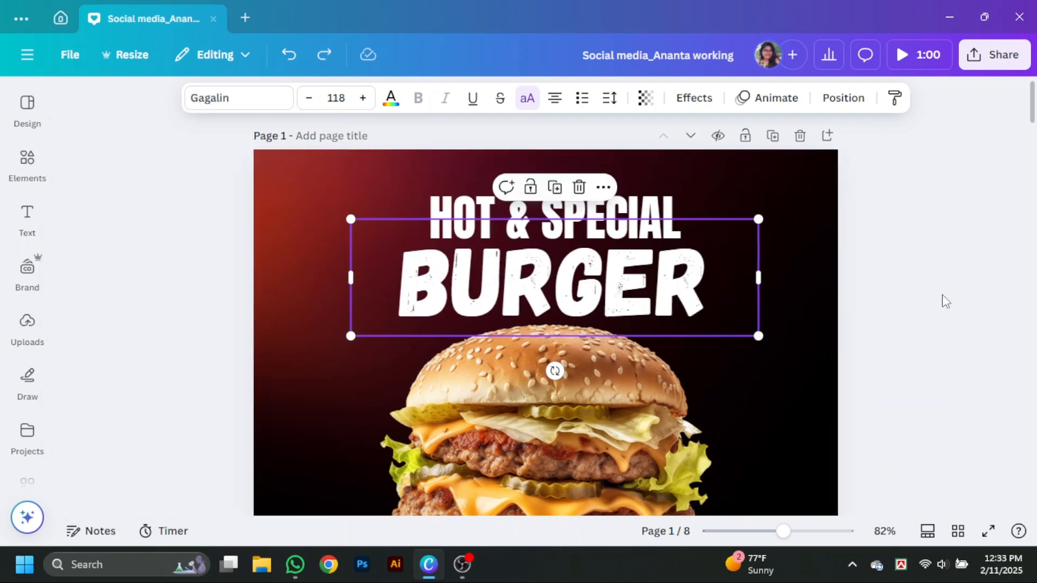
- Enlarge "BURGER" to about size 142 and centre it horizontally just above the burger
left_click_drag(758, 216, 843, 197)
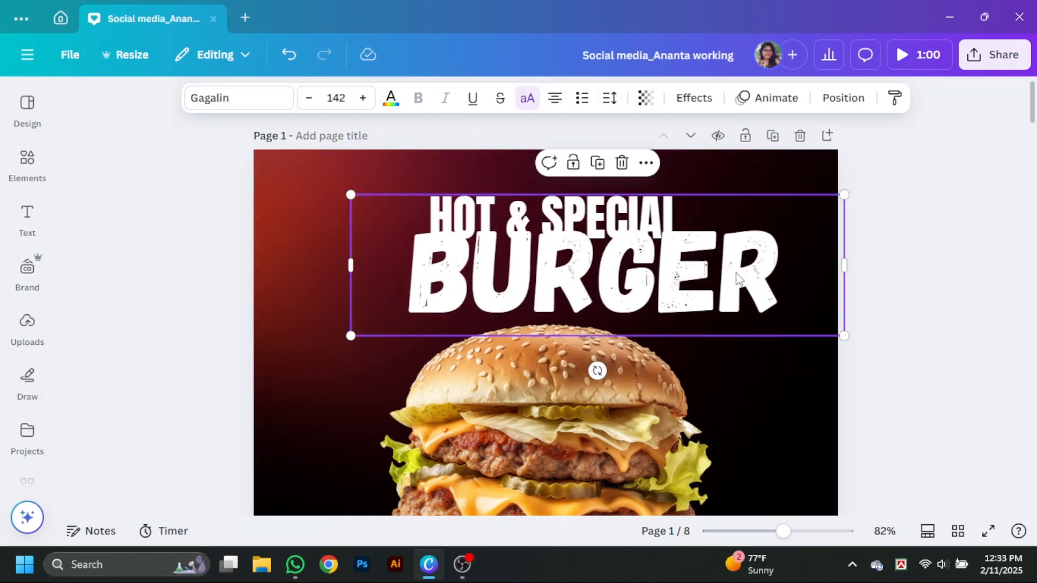
left_click_drag(729, 271, 679, 282)
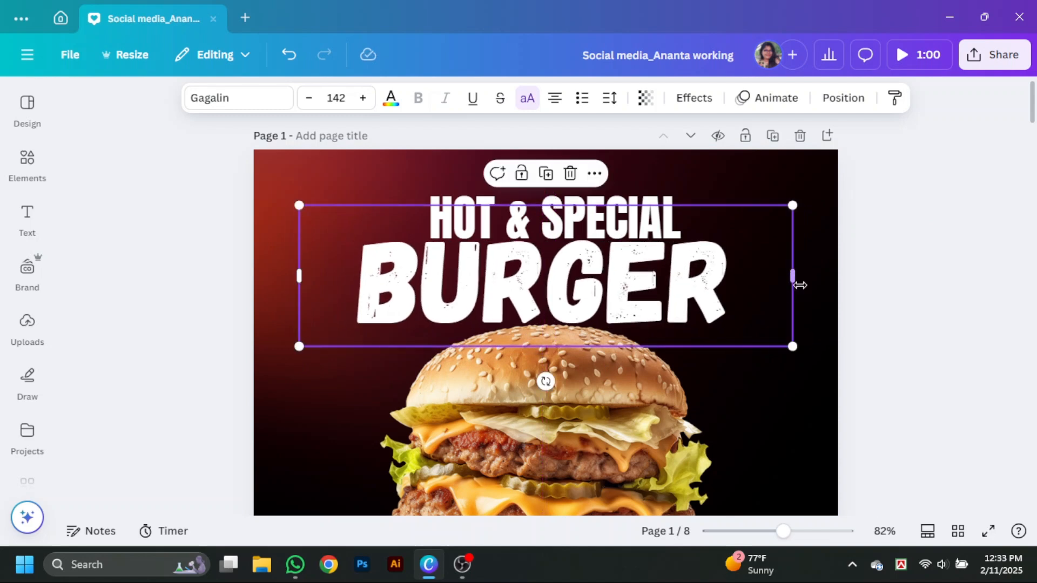
mouse_move(798, 281)
left_mouse_down()
mouse_move(771, 286)
mouse_move(752, 273)
mouse_move(794, 276)
left_mouse_up()
- Scale the "HOT & SPECIAL" line down to about size 50.4 and centre it above "BURGER"
scroll(808, 329, "down", 2)
left_click_drag(690, 226, 636, 199)
scroll(629, 208, "up", 2)
left_click(654, 195)
scroll(636, 198, "down", 3)
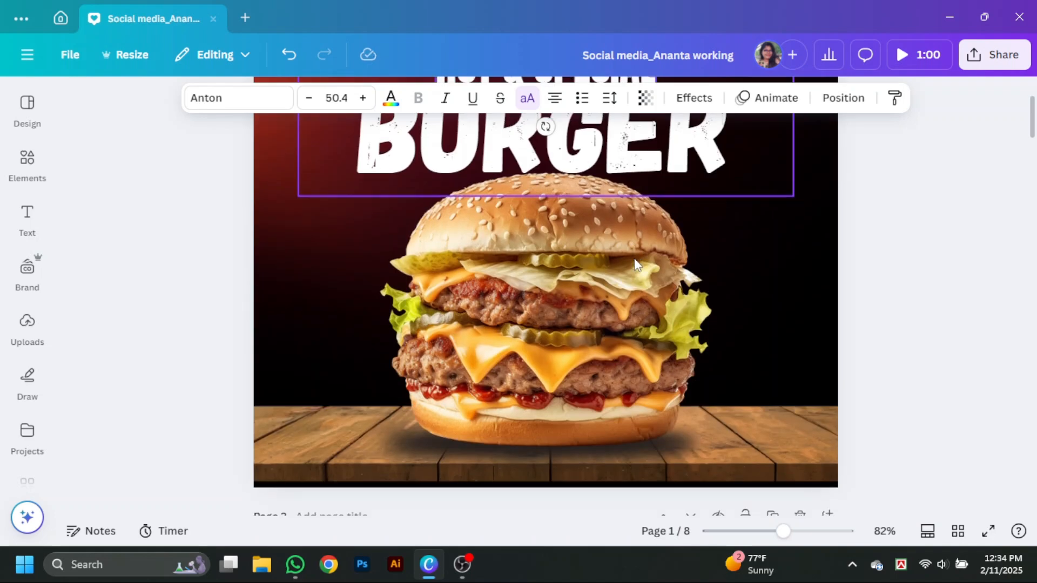
- Select both text lines and the burger image together and check their position options and the overall layout
left_click(608, 407)
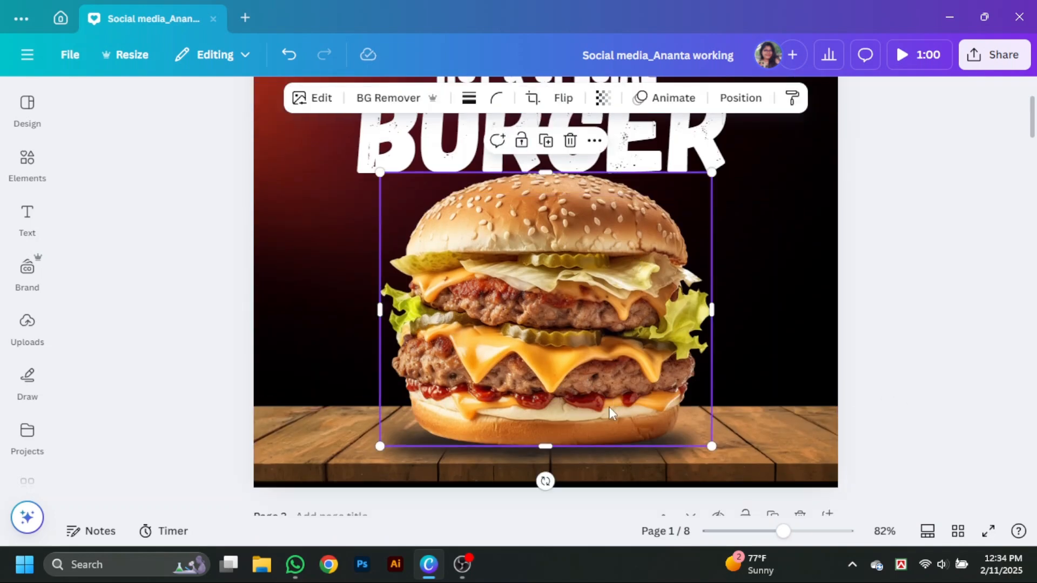
left_click(957, 368)
scroll(914, 407, "up", 2)
scroll(913, 405, "down", 1)
left_click(608, 130)
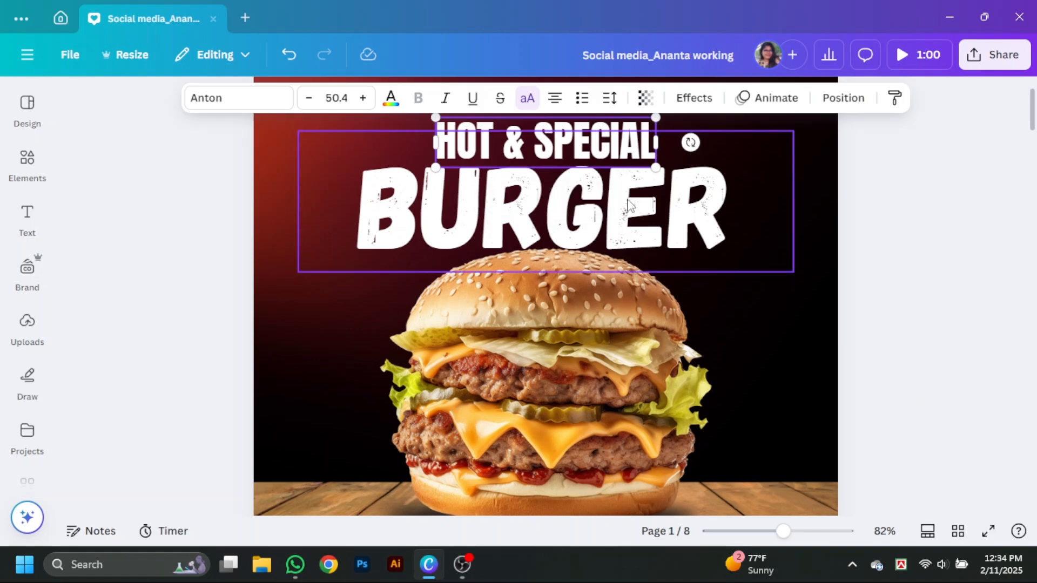
left_click(626, 199, "shift")
left_click(646, 345, "shift")
left_click(882, 105)
left_click(293, 144)
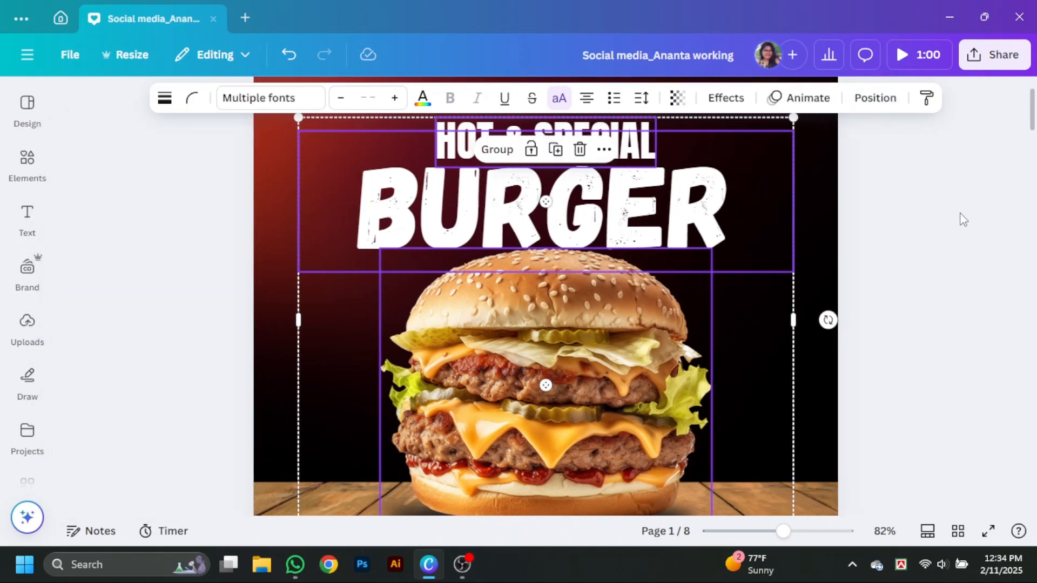
left_click(967, 249)
scroll(971, 288, "up", 1)
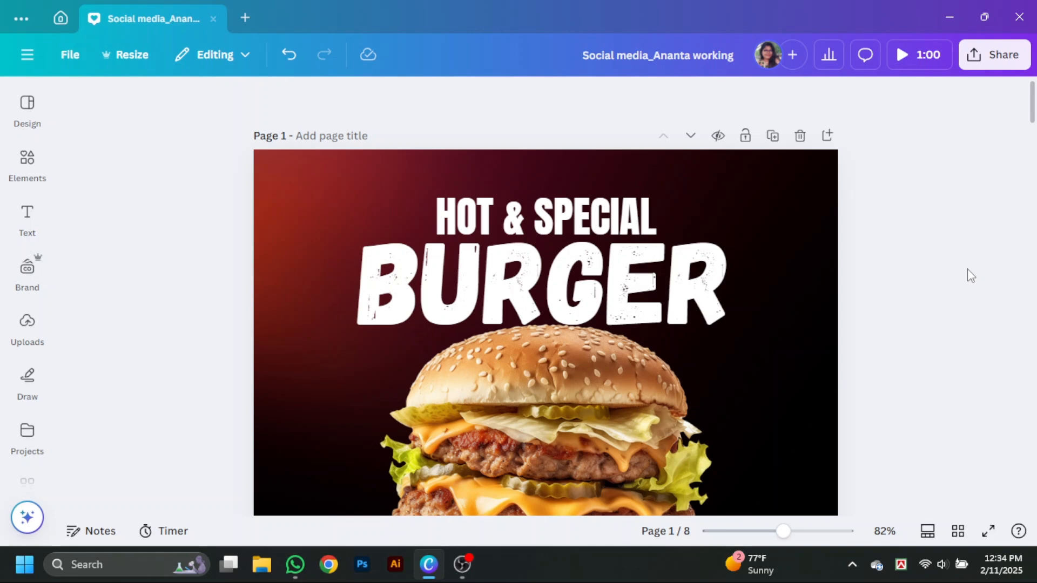
- Try yellow and red text colours on "BURGER", then return it to white
left_click(658, 292)
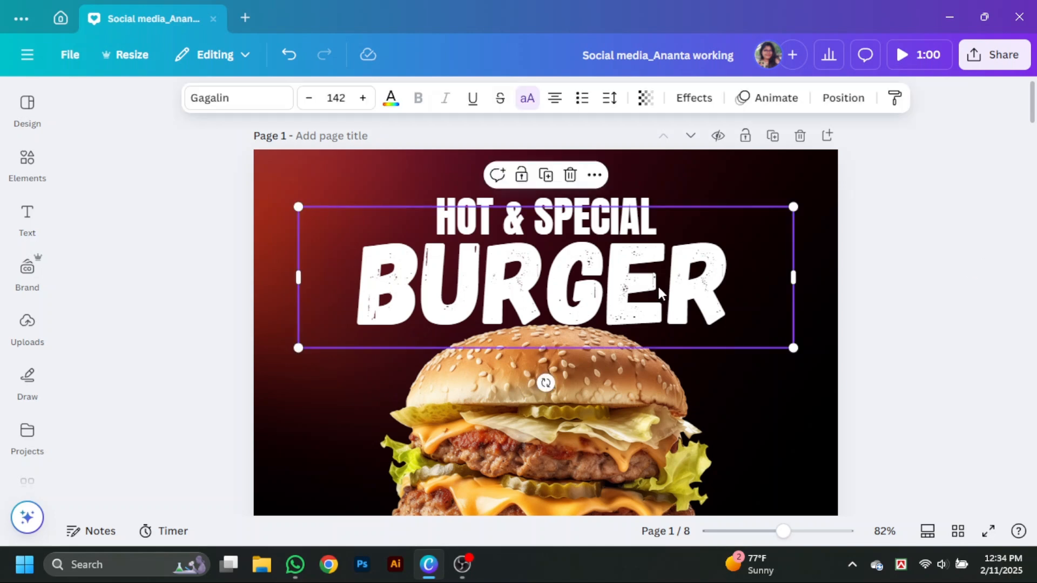
left_click(390, 108)
left_click(245, 375)
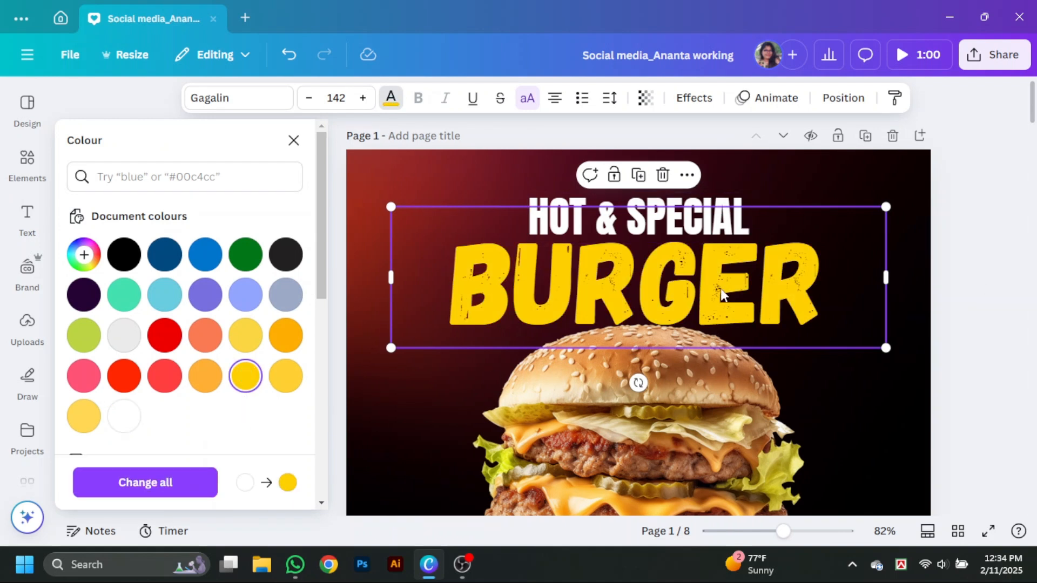
left_click(163, 336)
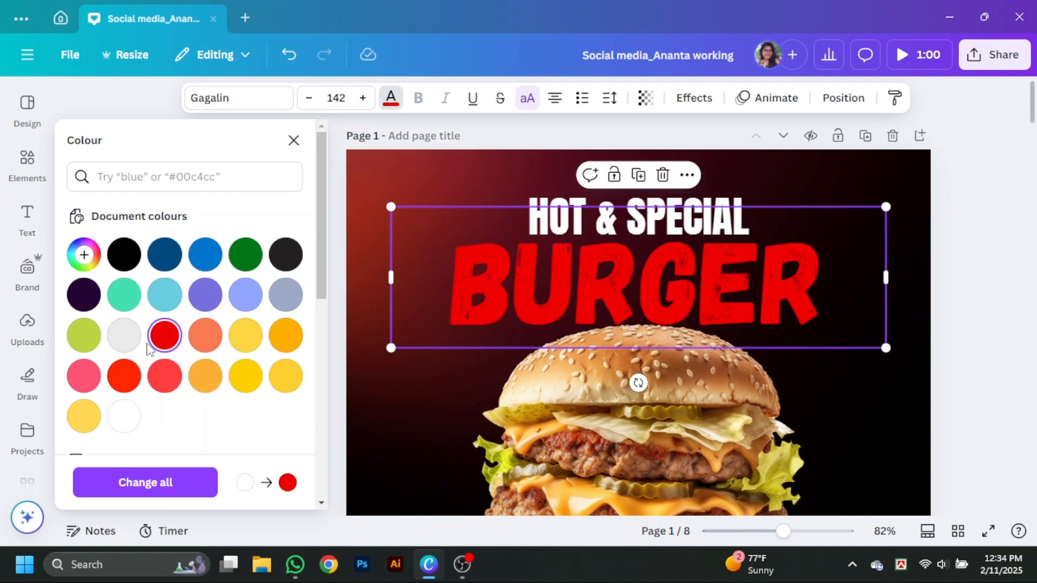
left_click(124, 417)
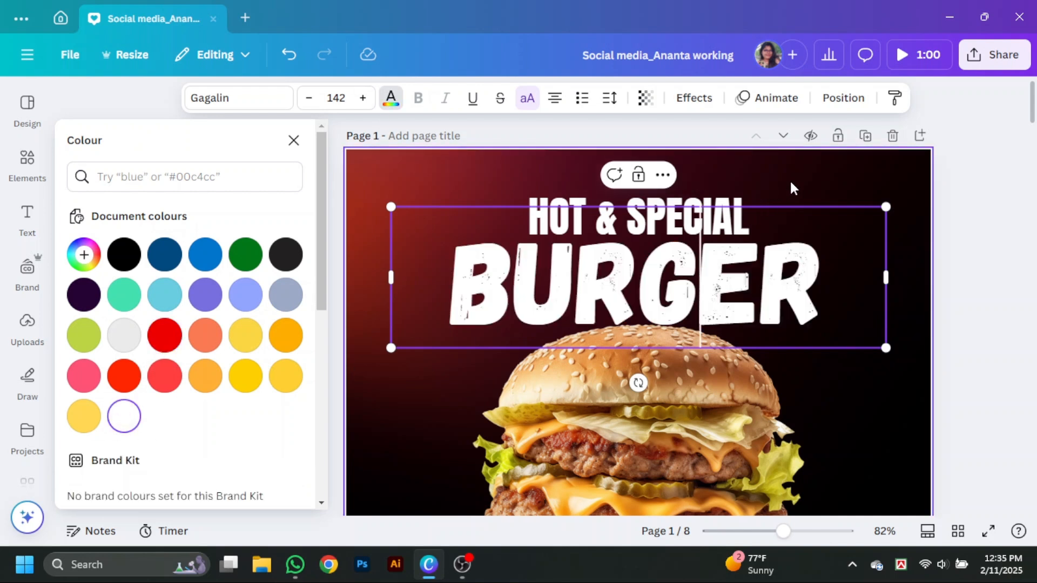
- Colour the "HOT & SPECIAL" line orange from the document colours
left_click(741, 196)
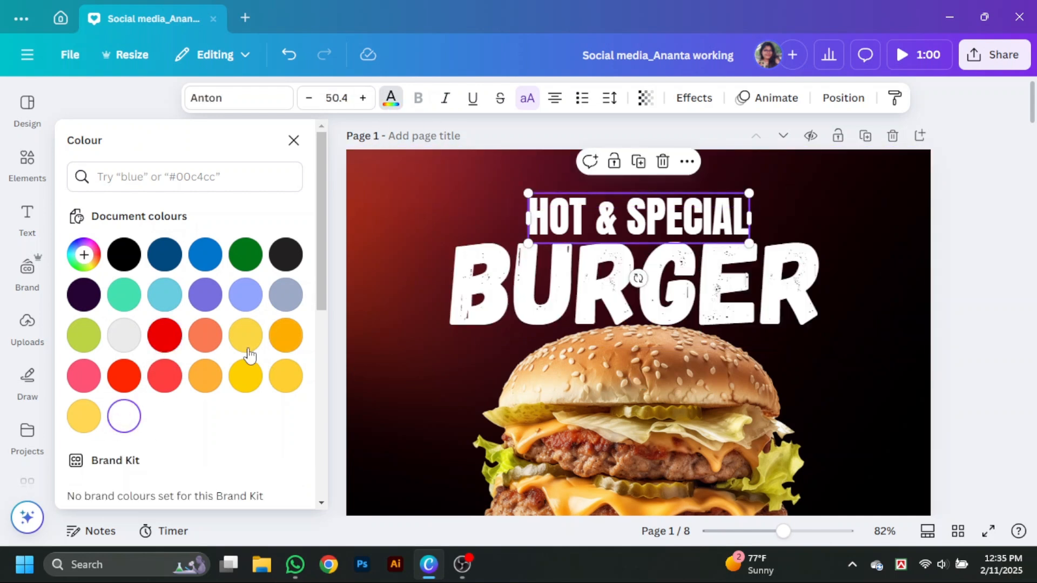
left_click(285, 335)
left_click(970, 309)
scroll(954, 314, "down", 4)
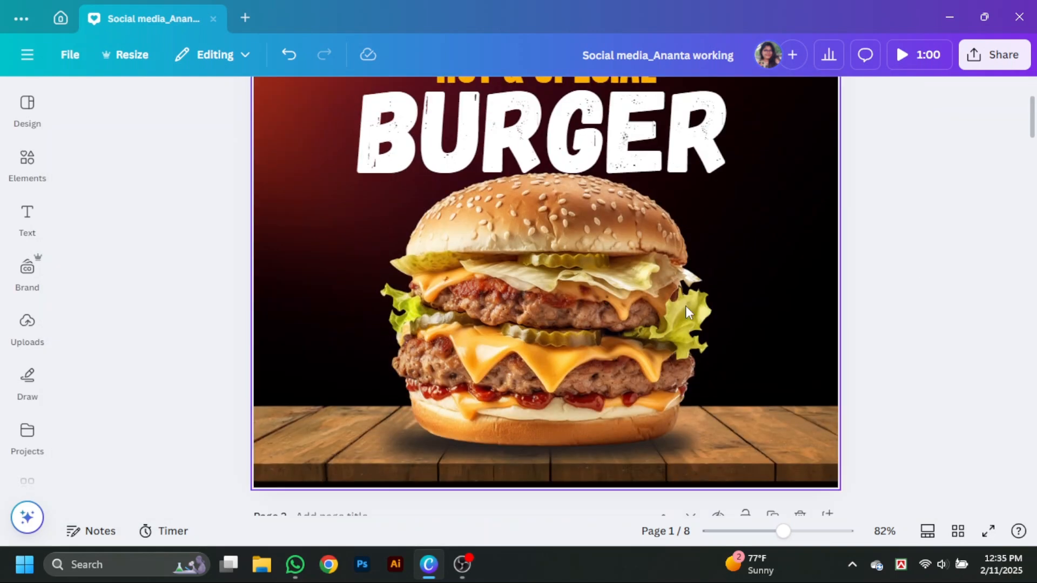
- Search the elements for "fire line" and add the long strip of red and orange flames to the page
left_click(27, 165)
left_click(108, 103)
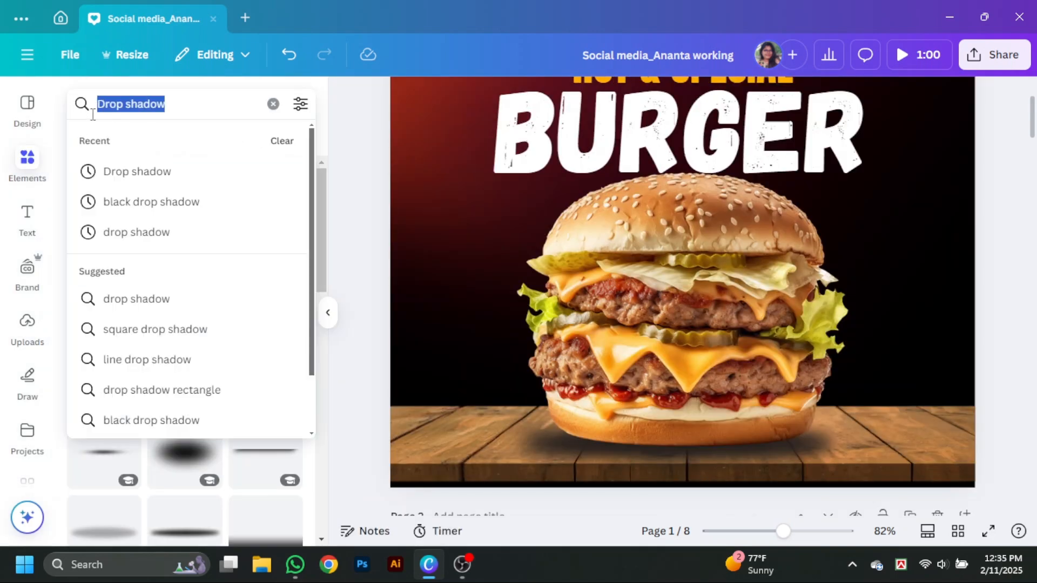
key("BackSpace")
type("fire line")
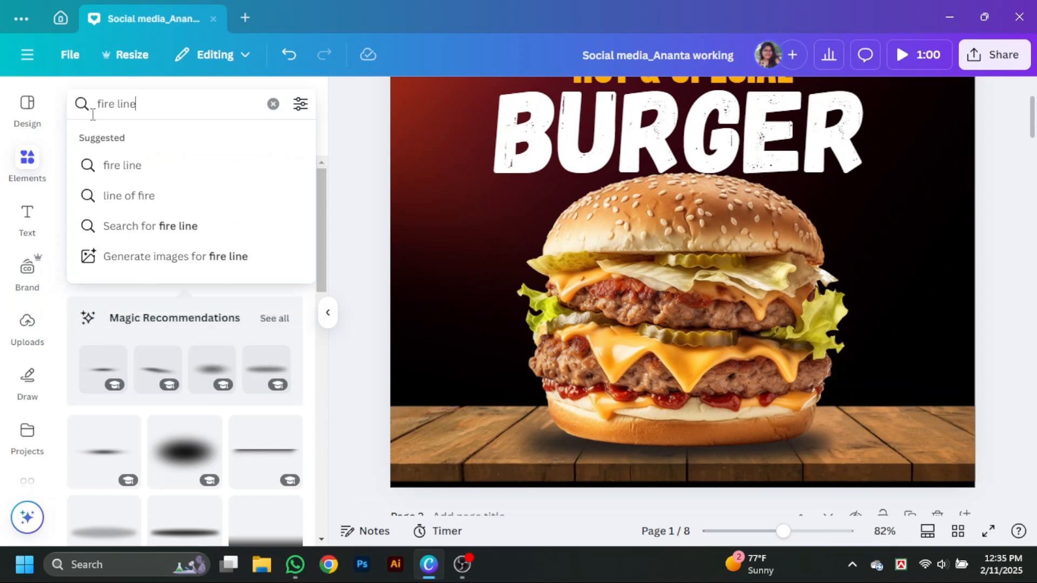
key("Return")
left_click(143, 404)
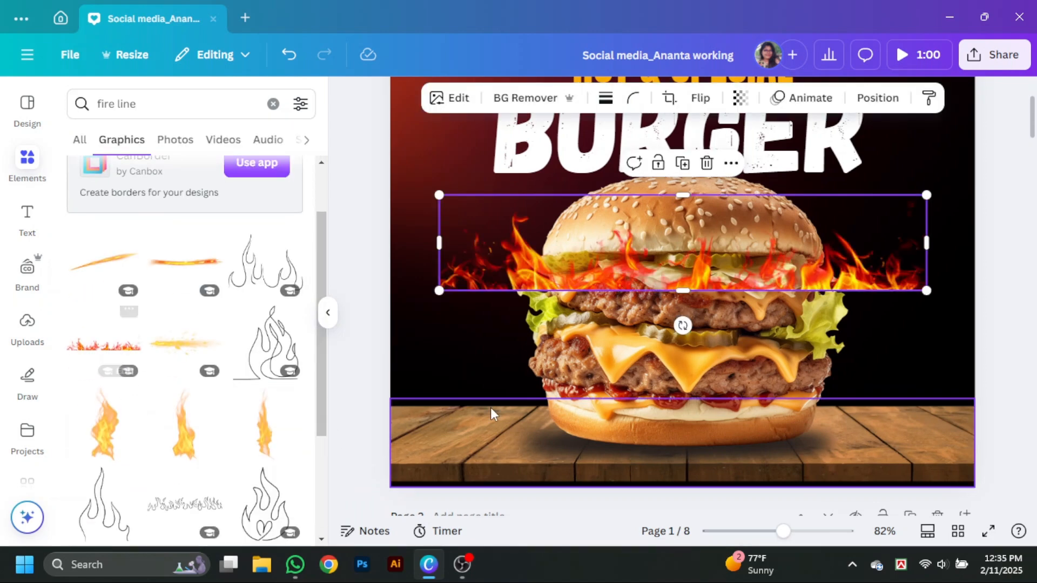
left_click(328, 312)
- Place the flame strip along the back edge of the table, widen it across the page and send it behind the burger
left_click_drag(756, 289, 711, 394)
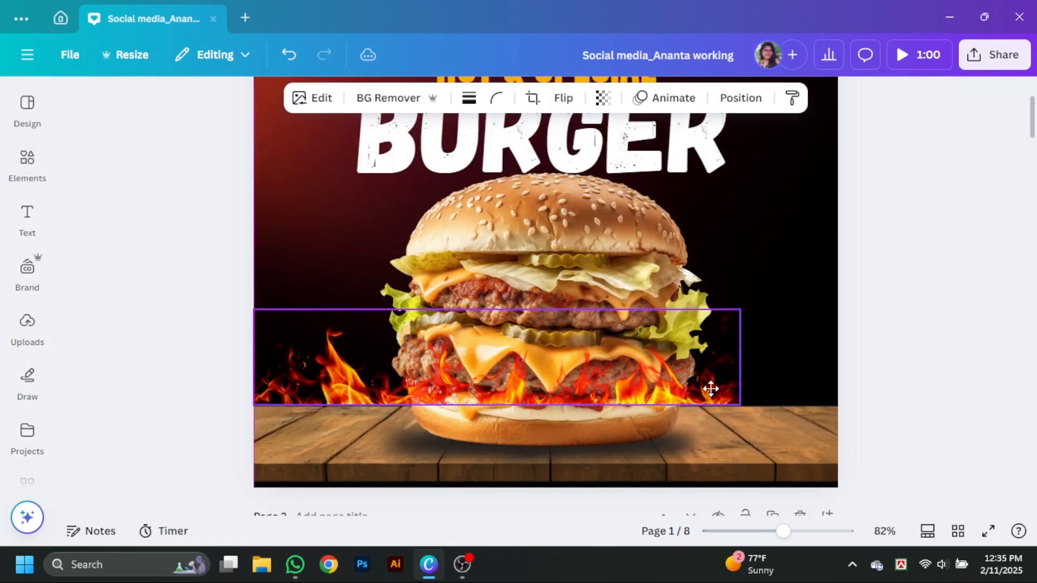
left_click_drag(741, 358, 847, 359)
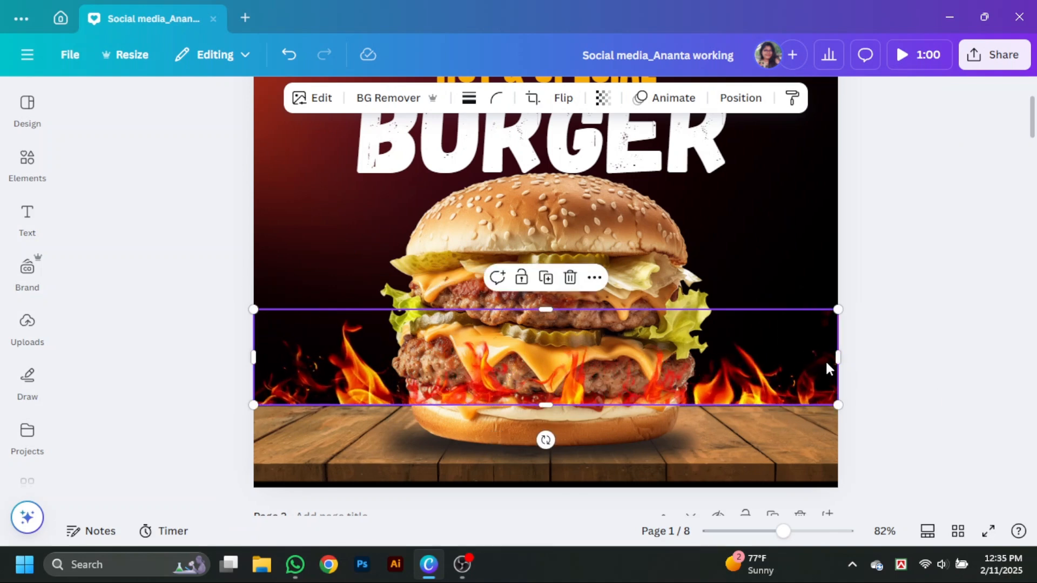
right_click(825, 360)
mouse_move(722, 248)
left_click(852, 285)
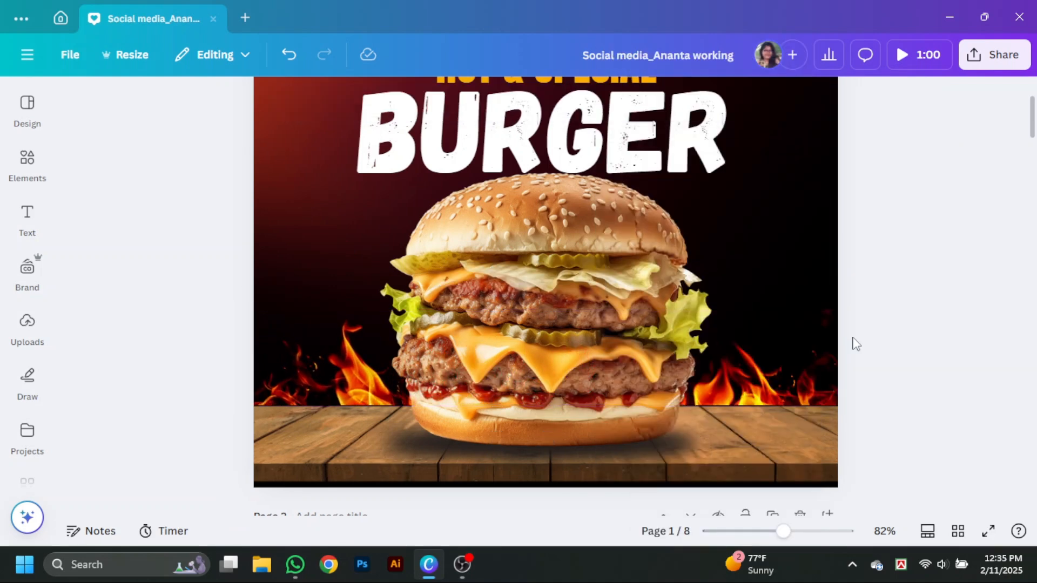
left_click(766, 357)
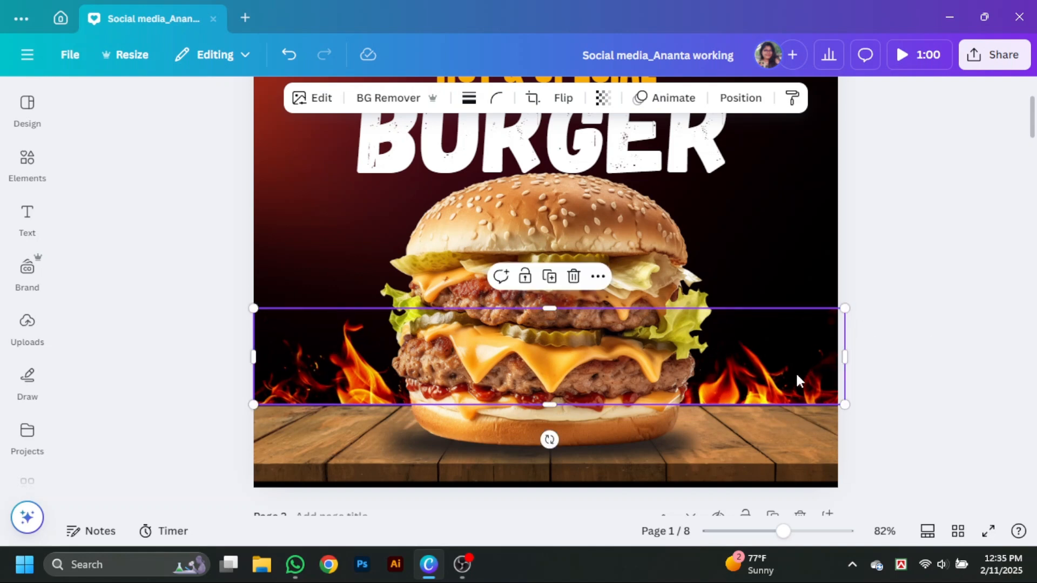
- Try the Belvedere filter on the wooden table image, then apply the Fresco filter instead
left_click(749, 449)
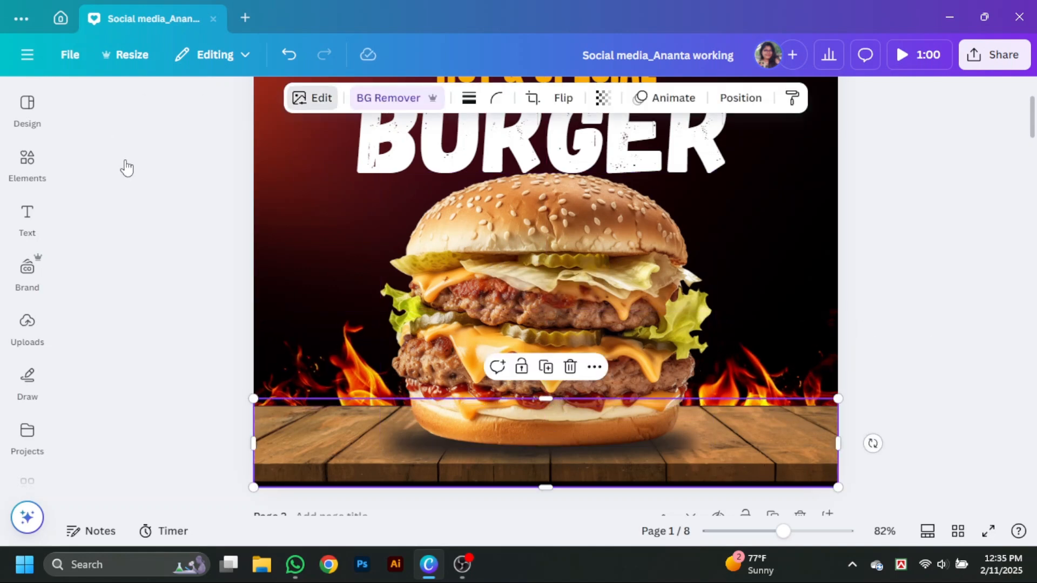
left_click(312, 97)
scroll(244, 266, "down", 3)
left_click(242, 269)
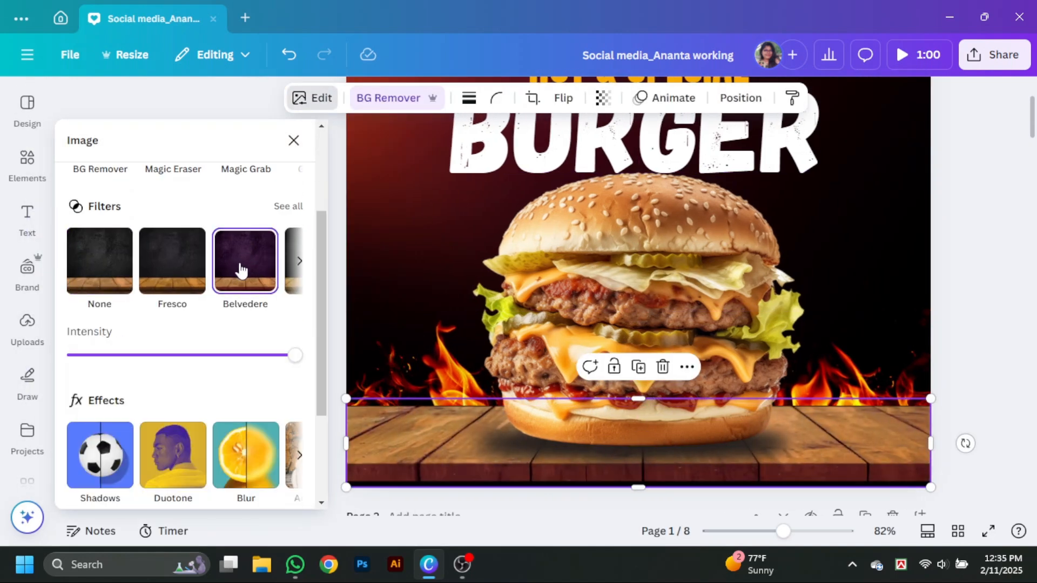
left_click(288, 207)
scroll(169, 366, "down", 10)
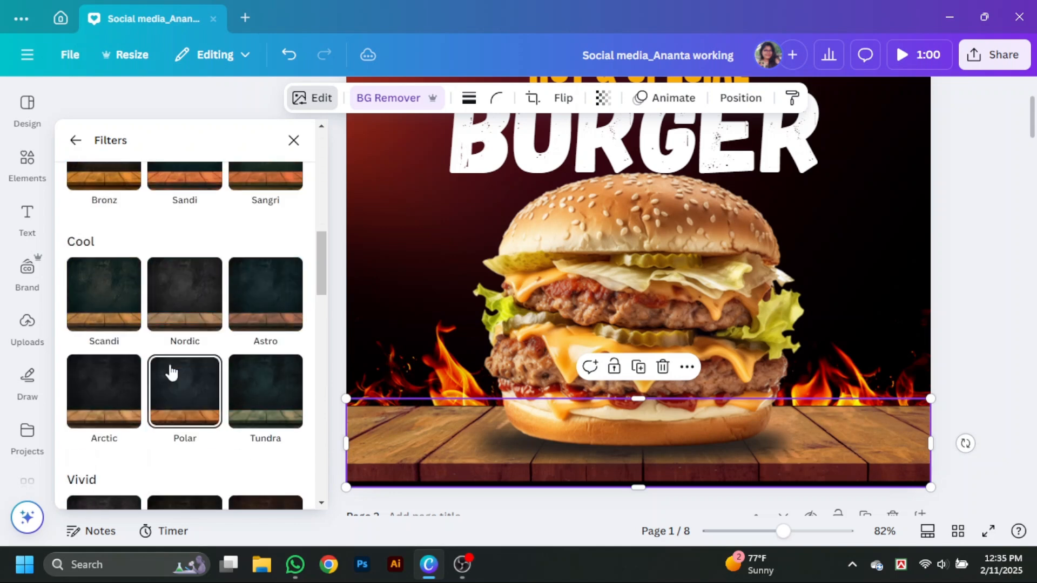
scroll(176, 363, "up", 9)
scroll(176, 364, "up", 1)
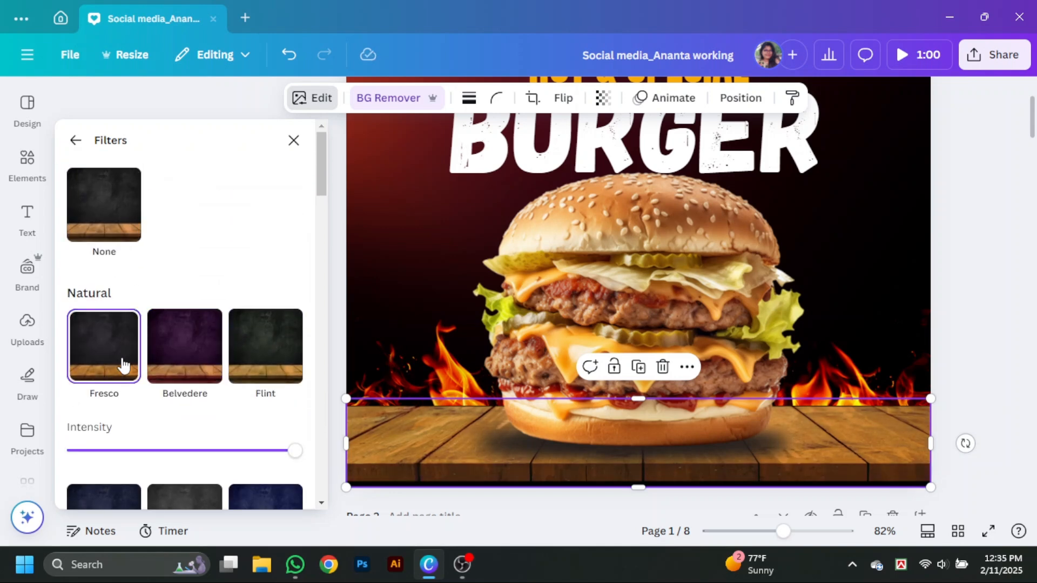
left_click(293, 140)
- Lower the flame strip slightly so its base sits behind the table's back edge, and make the flames taller
left_click(916, 370)
left_click(793, 382)
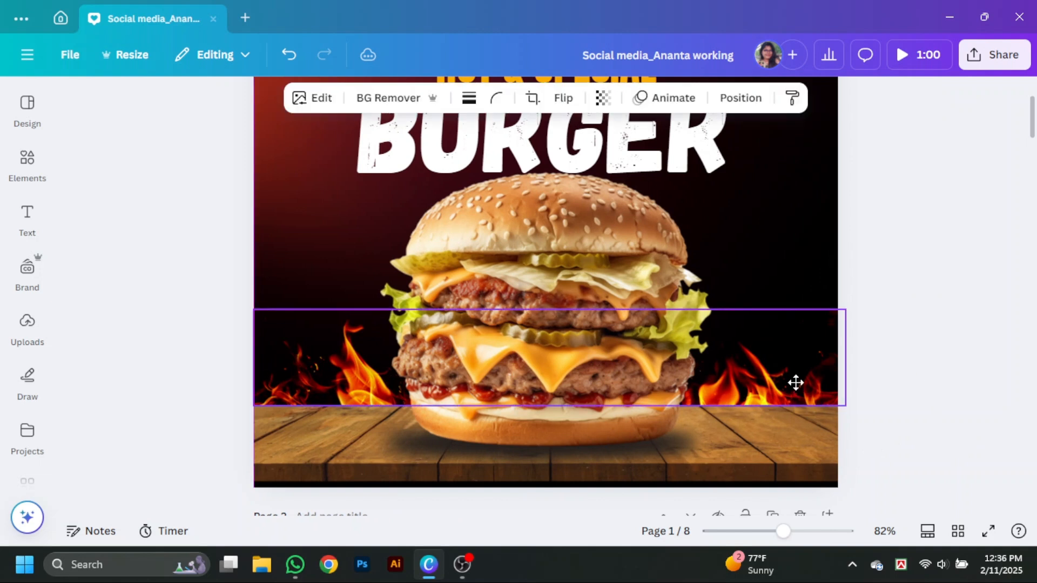
left_click(893, 341)
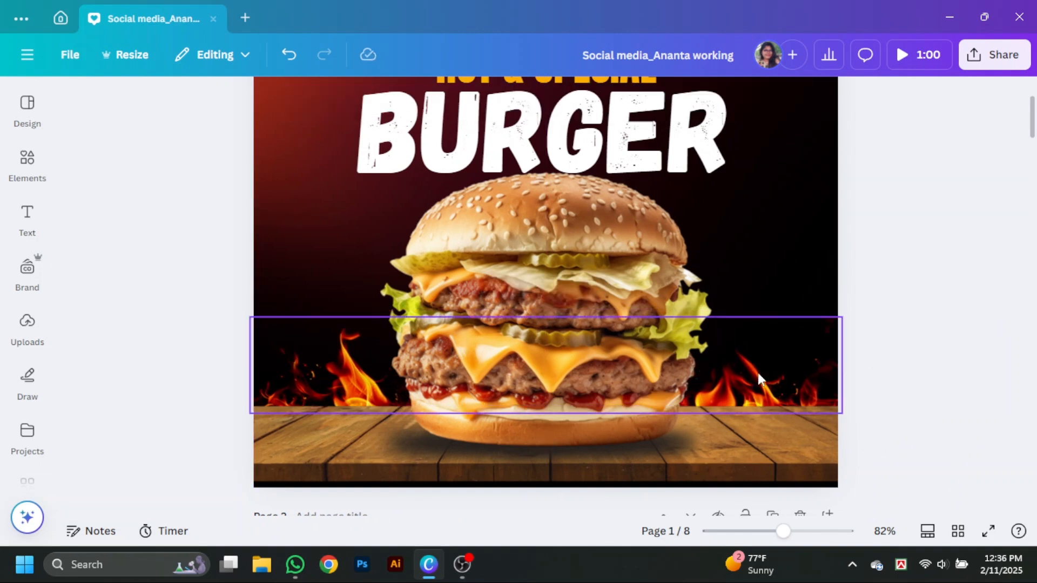
left_click_drag(767, 383, 757, 389)
left_click(883, 391)
left_click_drag(541, 317, 541, 297)
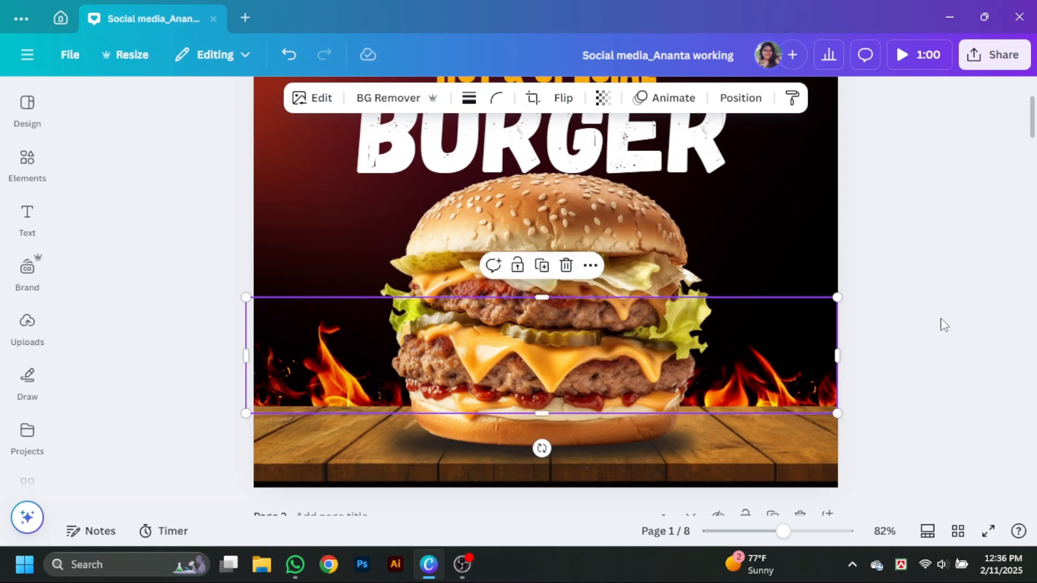
left_click(802, 387)
left_click(913, 281)
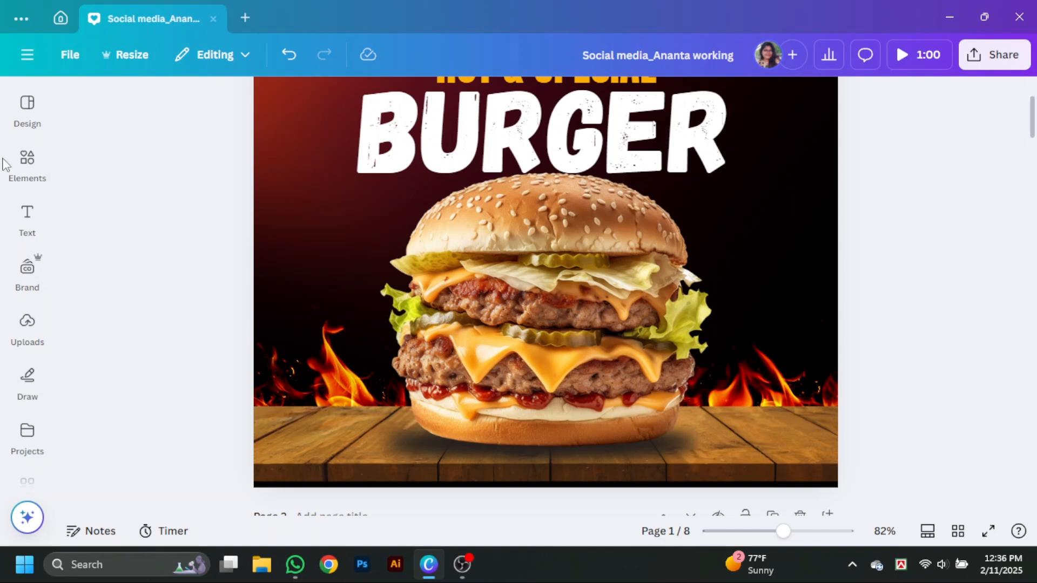
- Search the elements for "fire sparks" and add the blurred orange ember graphic to the page
left_click(26, 162)
double_click(116, 110)
key("BackSpace")
type("spar")
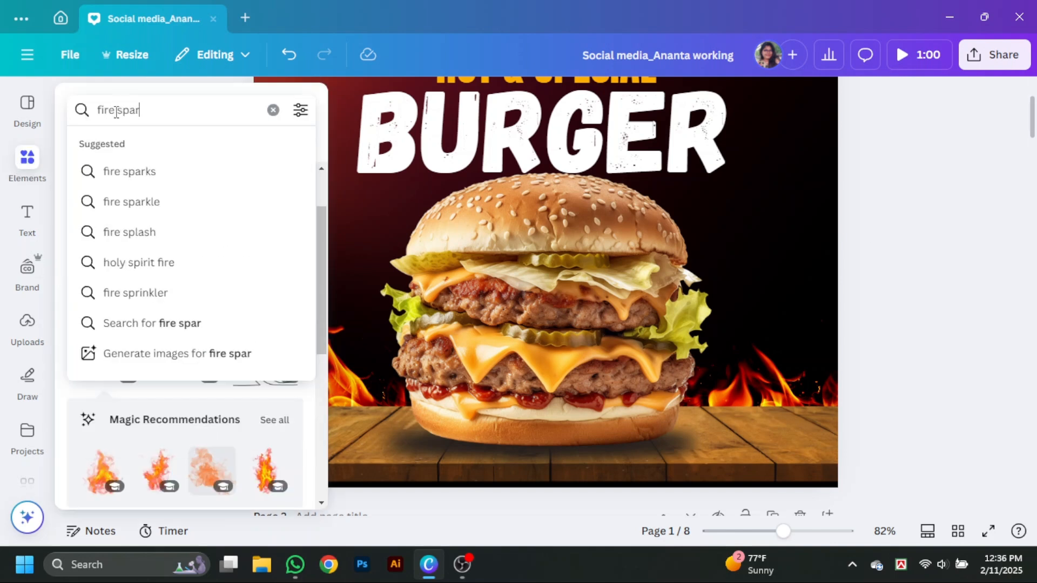
left_click(168, 178)
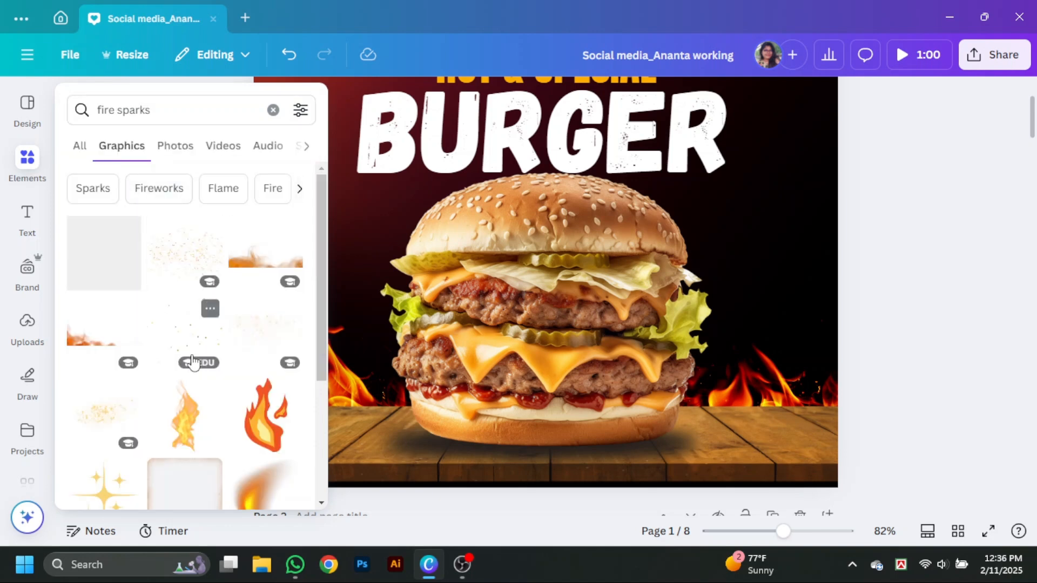
scroll(194, 356, "down", 5)
left_click(278, 214)
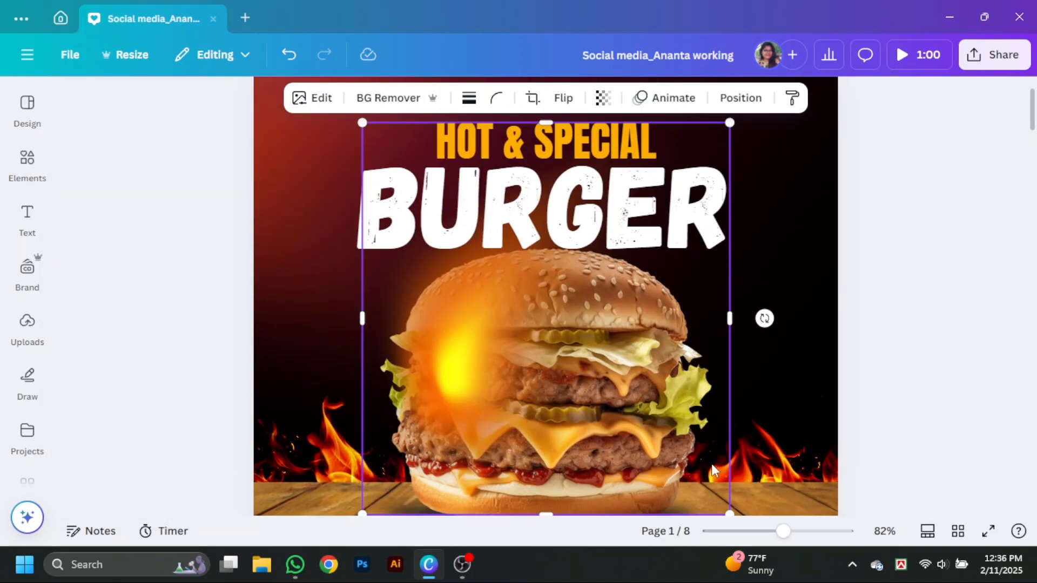
- Shrink the ember and place it at the left edge of the "B" in "BURGER"
left_click_drag(730, 514, 374, 185)
scroll(443, 265, "up", 2)
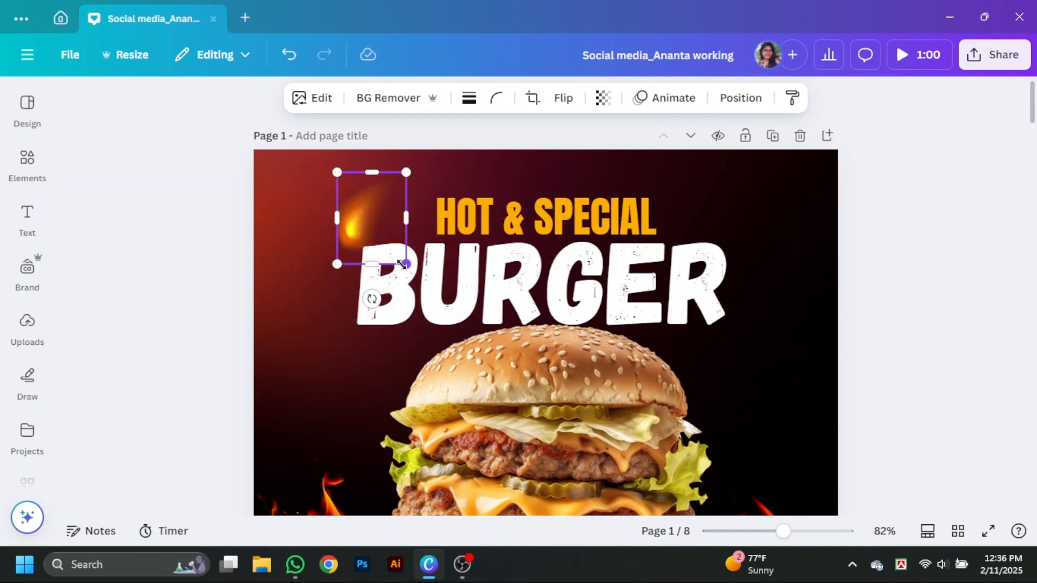
left_click_drag(407, 264, 380, 229)
left_click_drag(364, 190, 404, 226)
- Browse the fire sparks graphics, try the round orange glow on the page and delete it
left_click(27, 165)
scroll(228, 372, "down", 3)
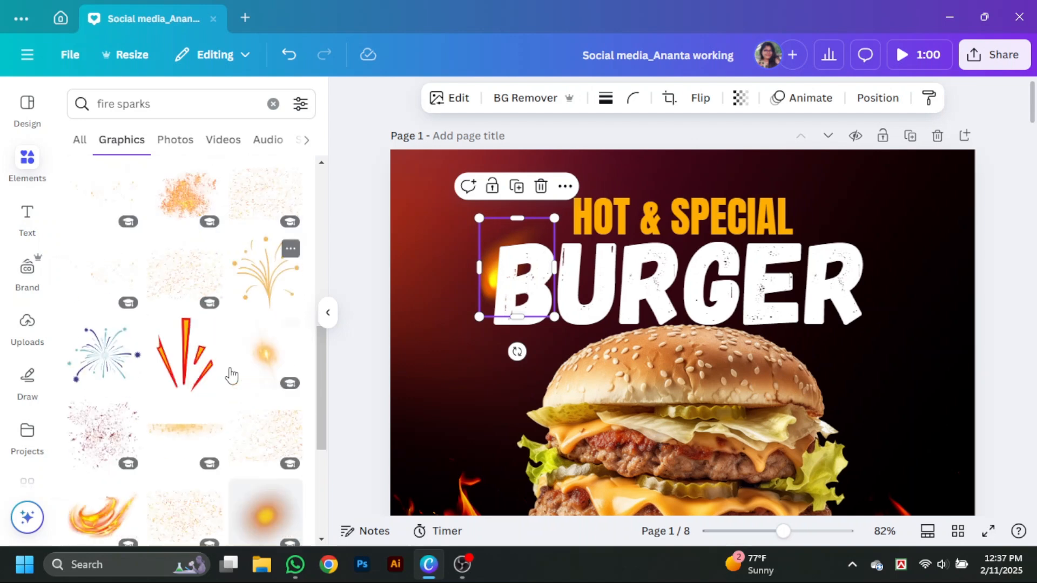
scroll(231, 376, "down", 6)
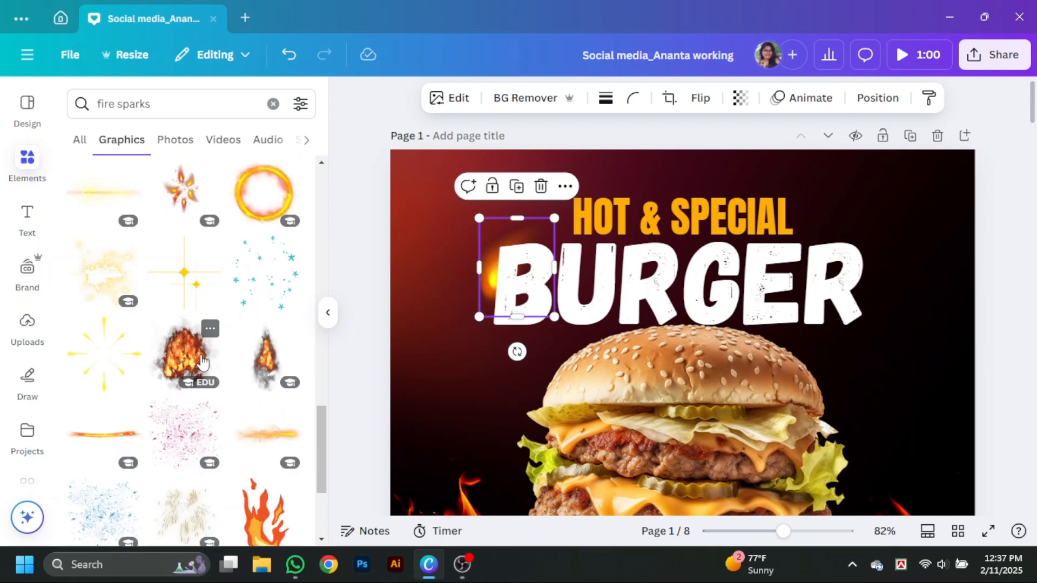
scroll(216, 369, "down", 10)
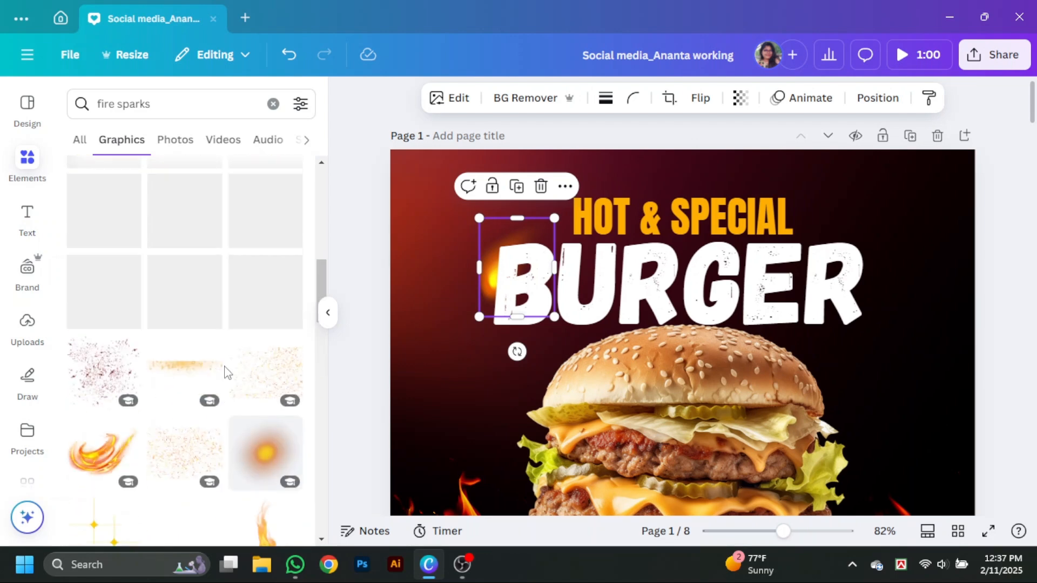
scroll(229, 374, "up", 8)
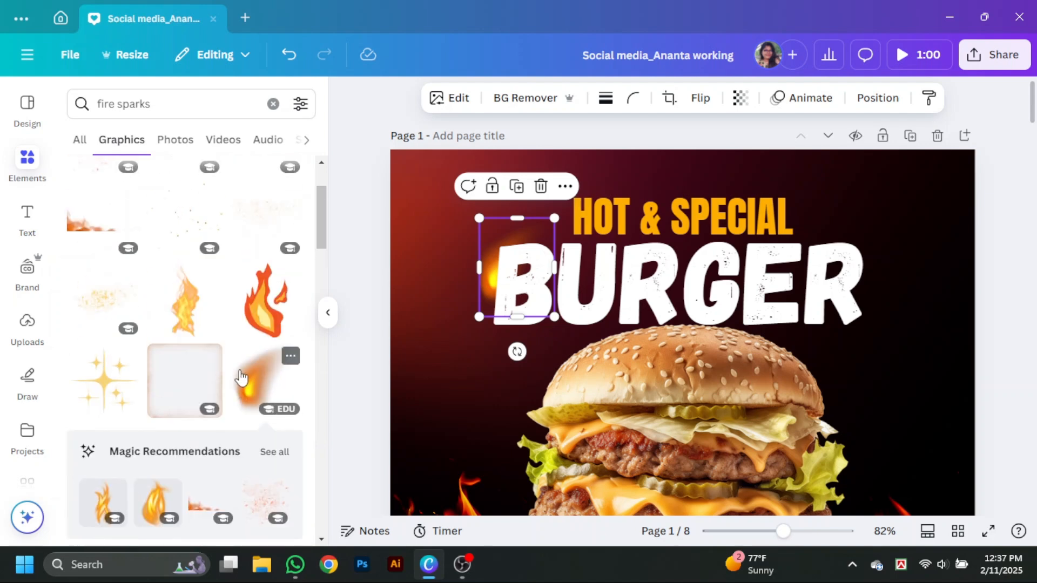
scroll(240, 373, "up", 2)
scroll(240, 370, "down", 8)
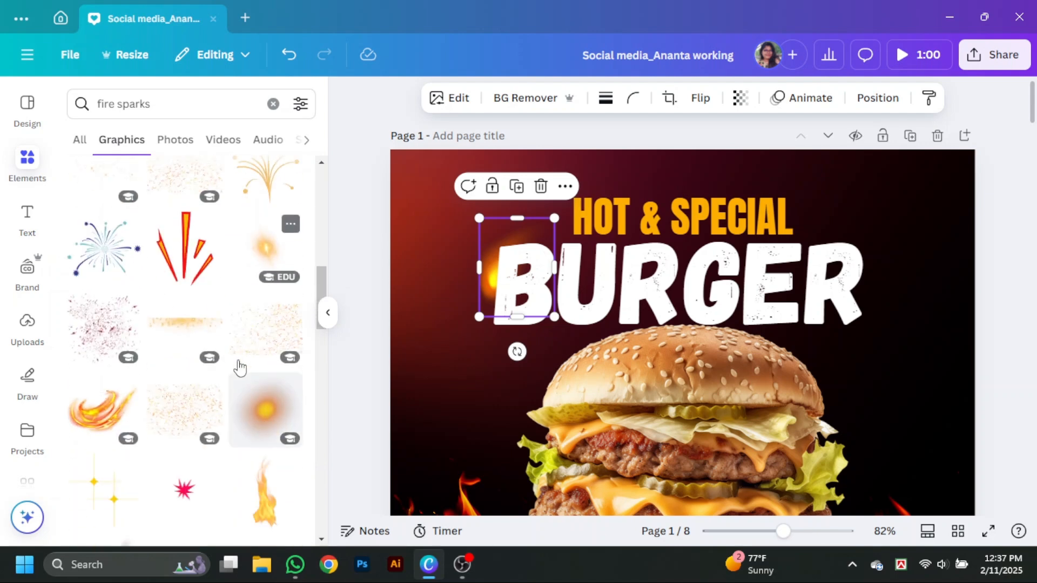
left_click(267, 250)
left_click_drag(686, 404, 886, 417)
key("Delete")
- Add small copies of the blurred ember in the dark areas on both sides of the burger, the left one smaller
scroll(179, 398, "up", 10)
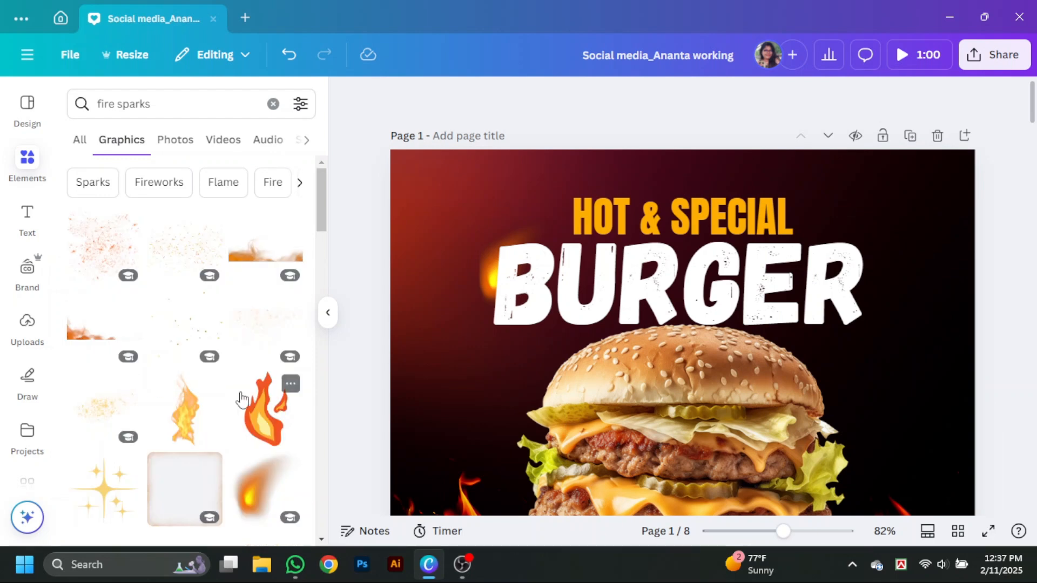
scroll(243, 399, "down", 4)
left_click(263, 264)
left_click(326, 318)
left_click_drag(551, 394, 757, 388)
left_click_drag(805, 439, 769, 406)
scroll(757, 389, "down", 1)
left_click_drag(735, 306, 348, 372)
left_click_drag(380, 402, 366, 388)
- Apply a whole-image blur with intensity 20 to an ember beside the burger and check the other ember's image effects
left_click(312, 98)
scroll(112, 244, "down", 2)
left_click(248, 456)
left_click(252, 190)
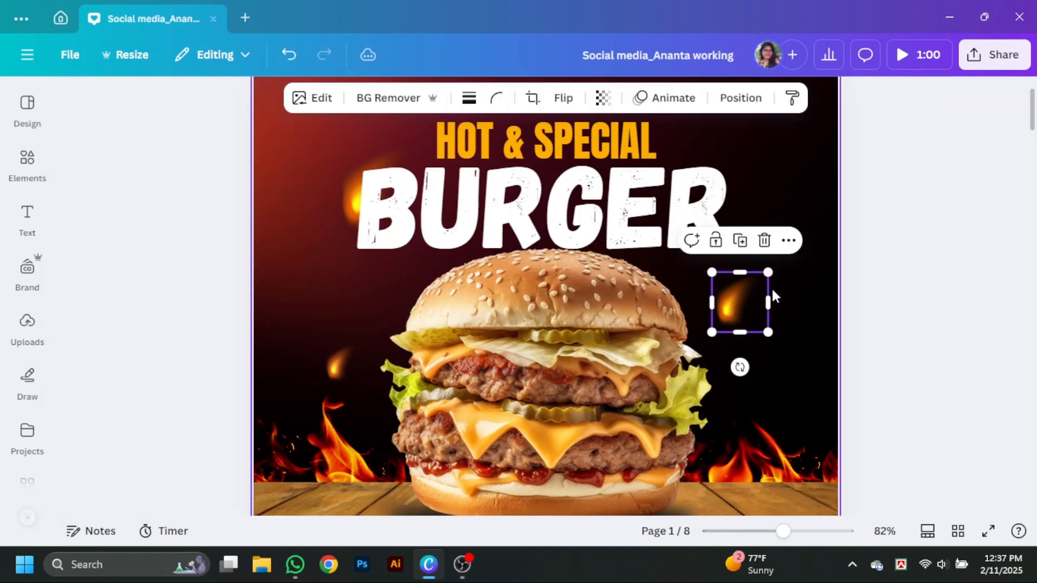
left_click(310, 97)
scroll(157, 324, "down", 3)
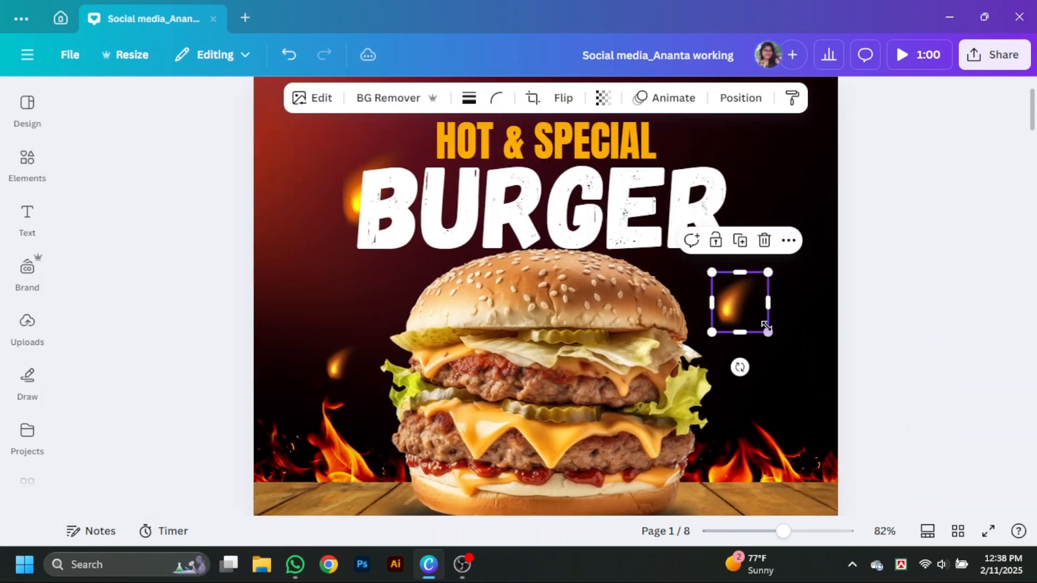
left_click(1012, 451)
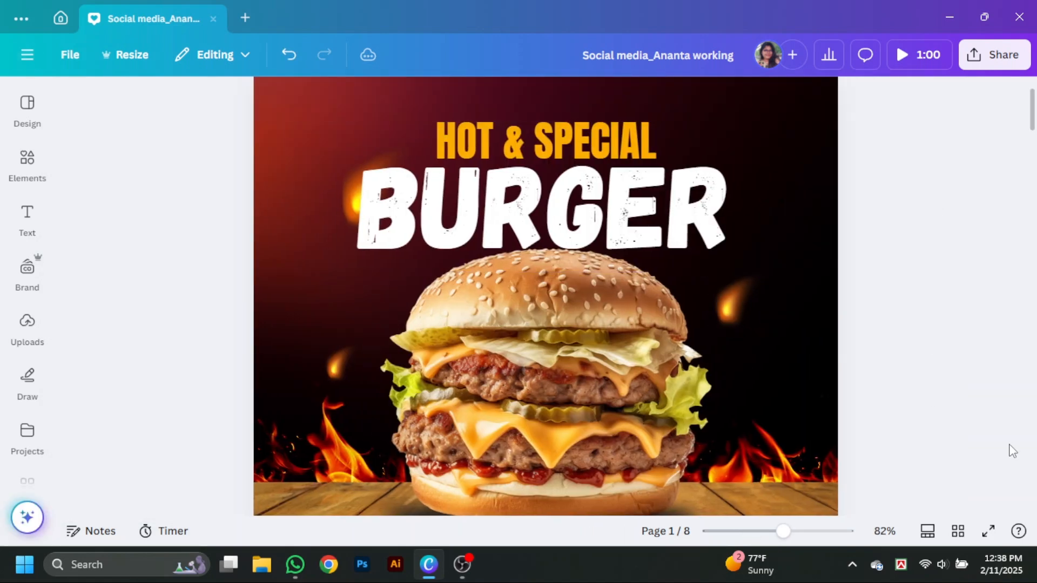
- Search the elements for "dialogue box" and show all of the graphics results
scroll(999, 455, "up", 1)
scroll(978, 458, "down", 2)
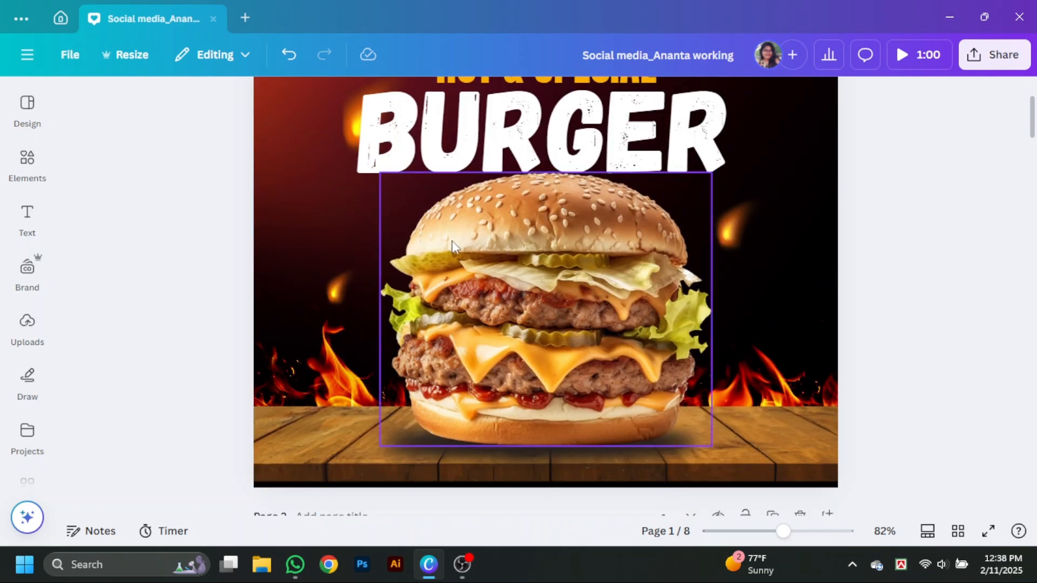
mouse_move(33, 168)
mouse_move(21, 106)
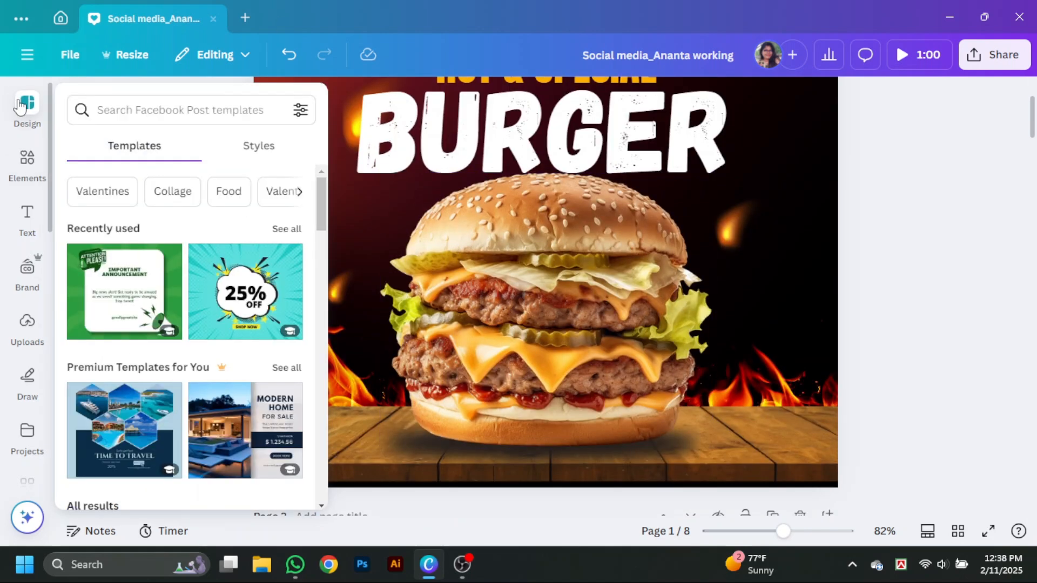
left_click(27, 165)
left_click(275, 105)
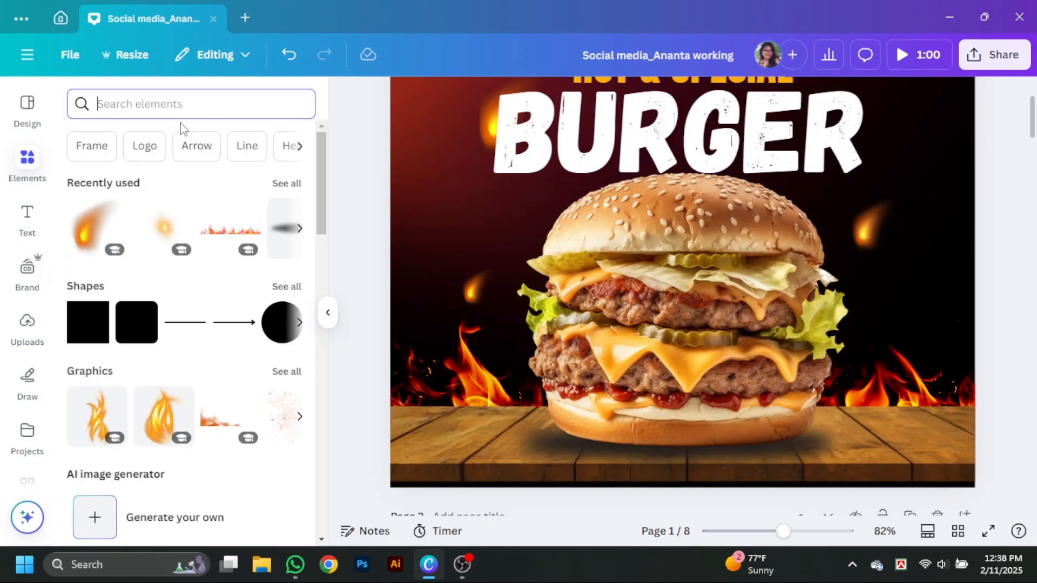
type("dialogue box")
key("Return")
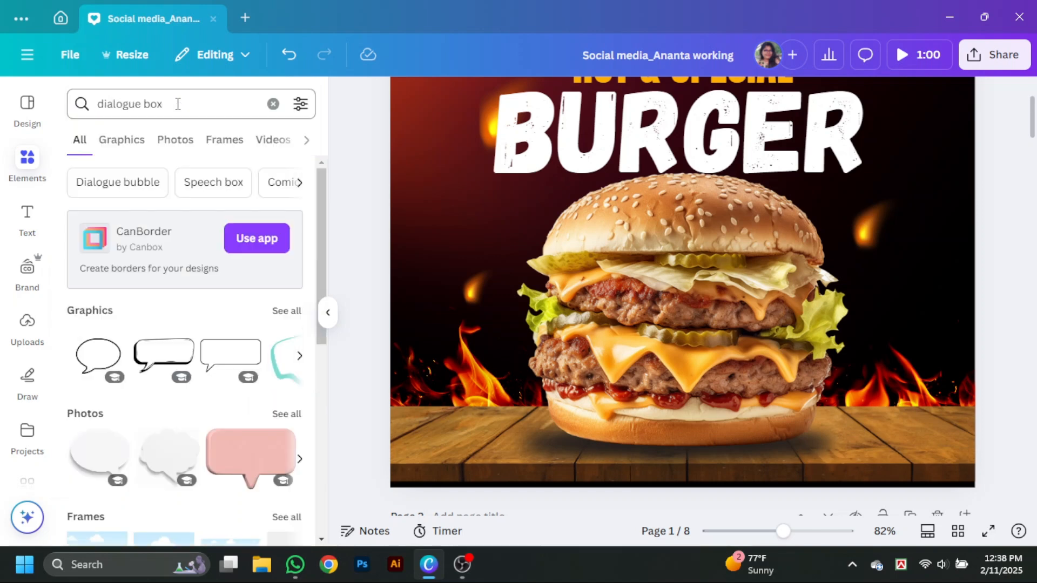
left_click(281, 318)
- Find the pink cloud-shaped speech bubble with a dark shadow among the graphics and add it to the burger page
scroll(215, 327, "down", 5)
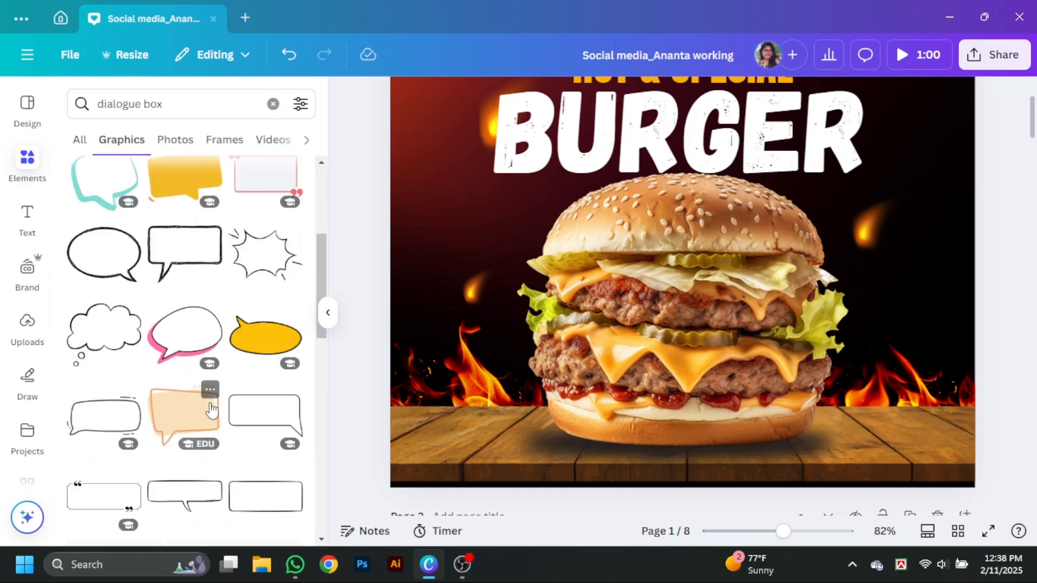
scroll(214, 327, "down", 5)
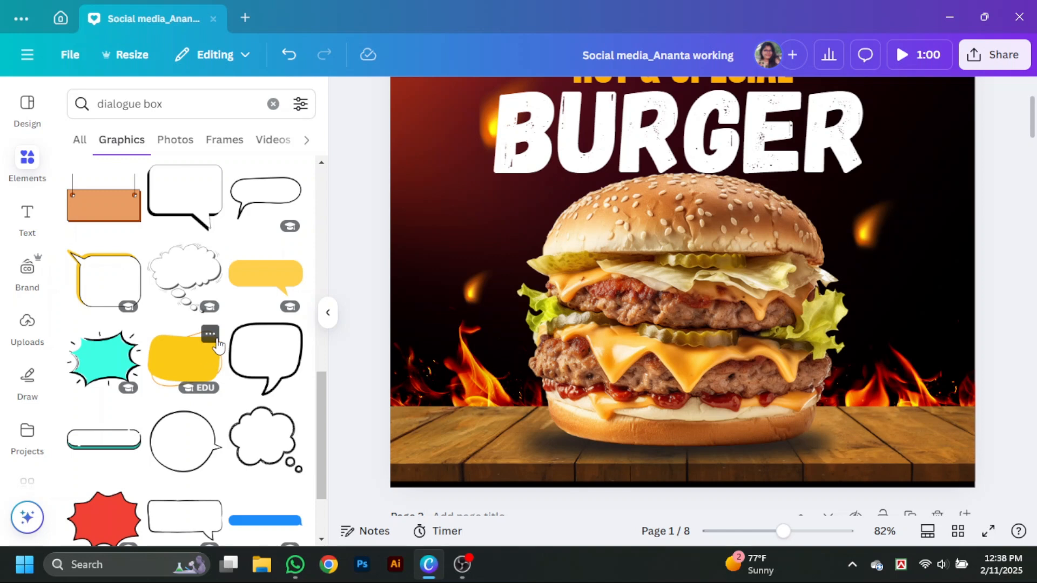
scroll(217, 346, "down", 5)
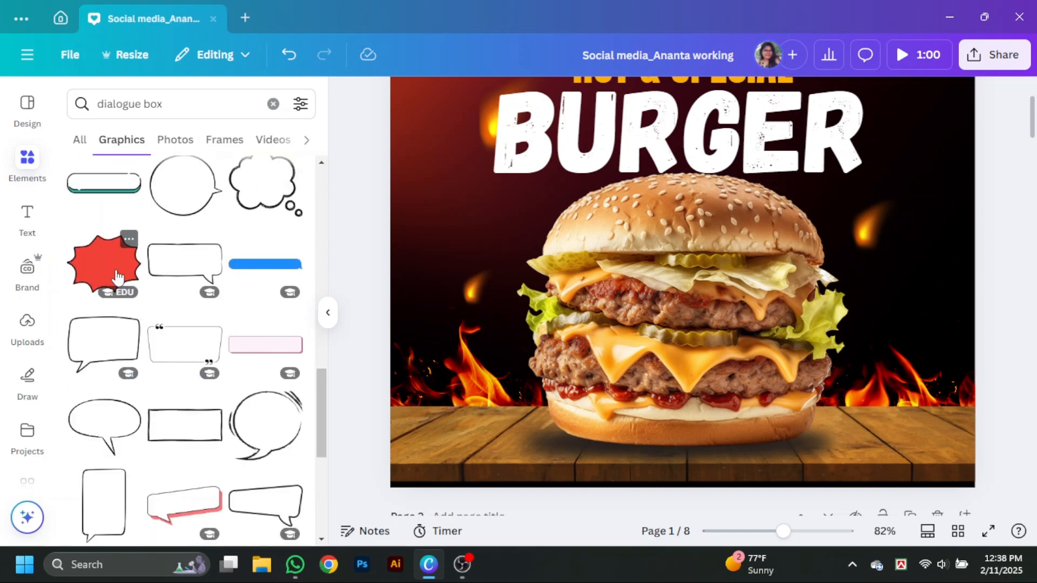
scroll(117, 276, "down", 6)
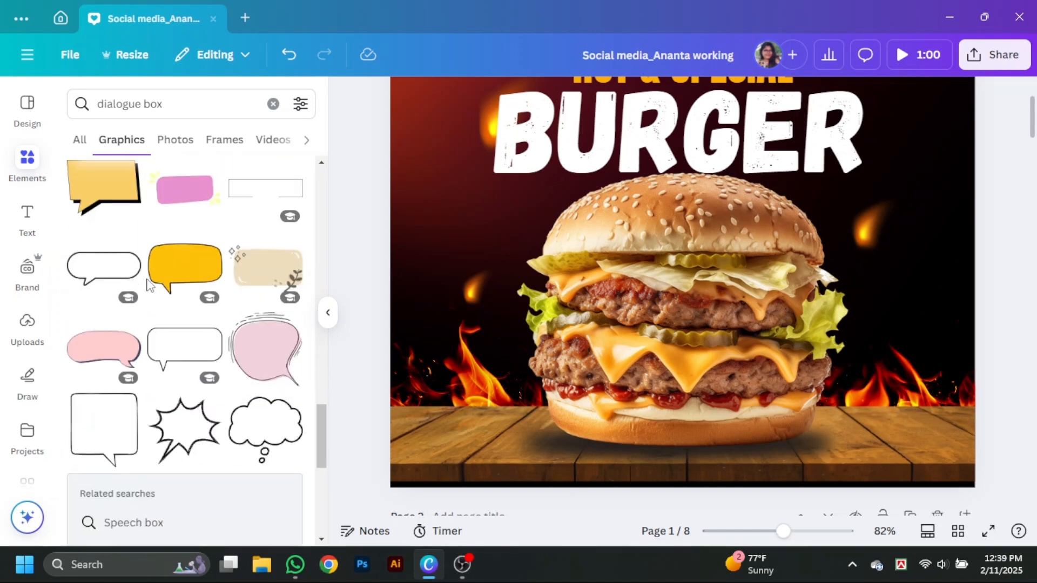
scroll(150, 286, "down", 3)
scroll(150, 292, "down", 4)
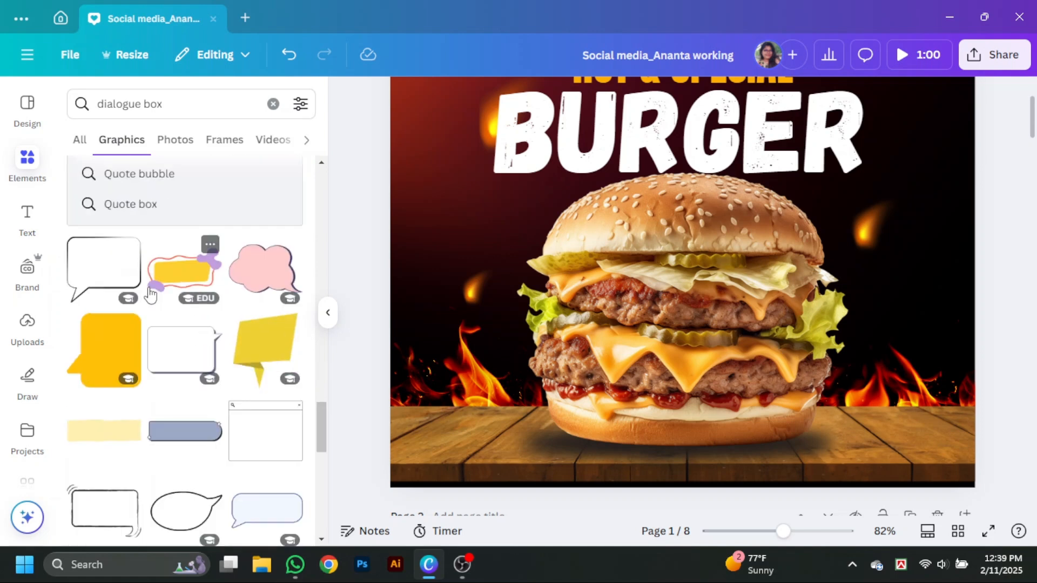
left_click(254, 289)
left_click(328, 312)
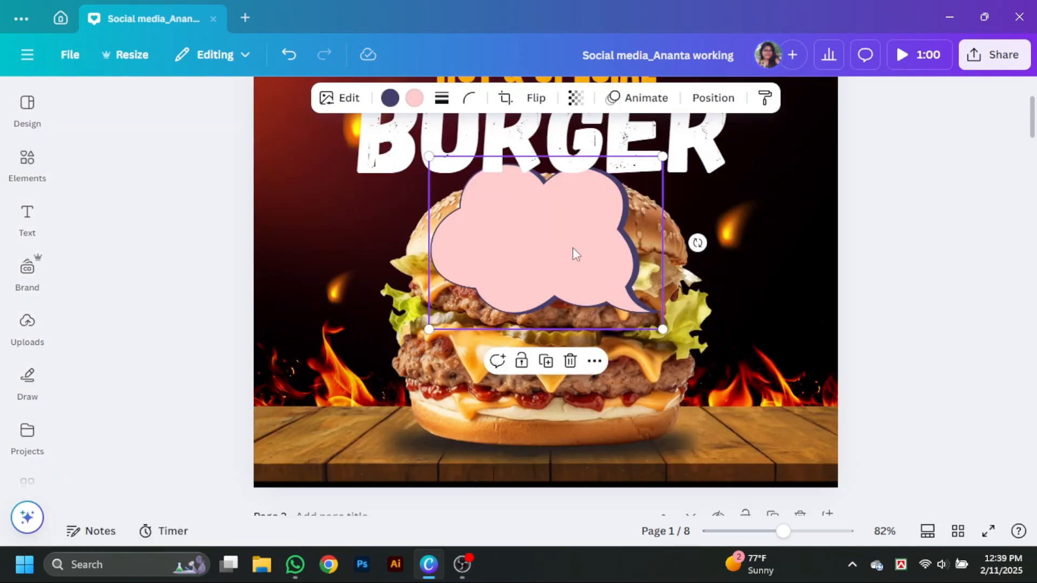
- Recolour the speech bubble with an amber-orange fill and a red shadow
left_click(415, 99)
left_click(206, 334)
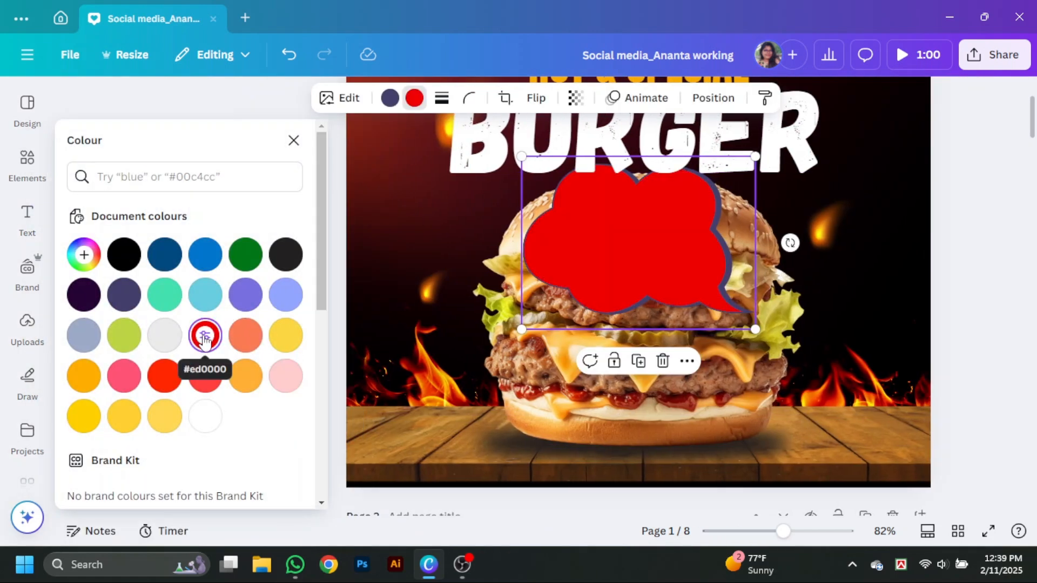
left_click(90, 378)
left_click(384, 102)
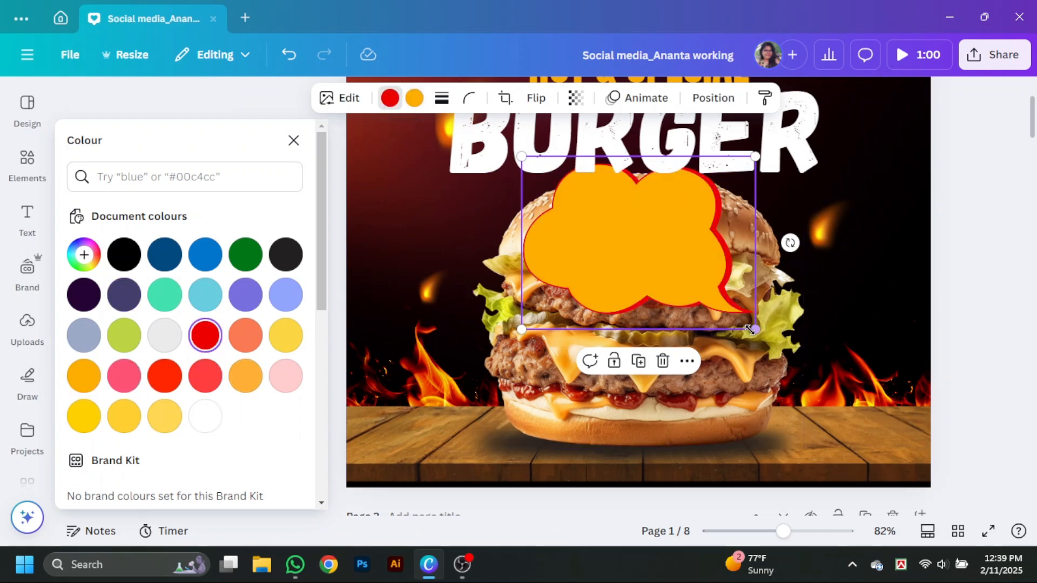
- Shrink the speech bubble and place it in the dark area left of the burger, its tail pointing at the bun
left_click_drag(756, 329, 646, 249)
left_click(605, 205)
left_click_drag(475, 209, 320, 257)
left_click_drag(401, 285, 386, 274)
left_click_drag(347, 248, 354, 248)
- Change the speech bubble's shadow to a custom dark red and make the bubble slightly smaller
left_click(390, 99)
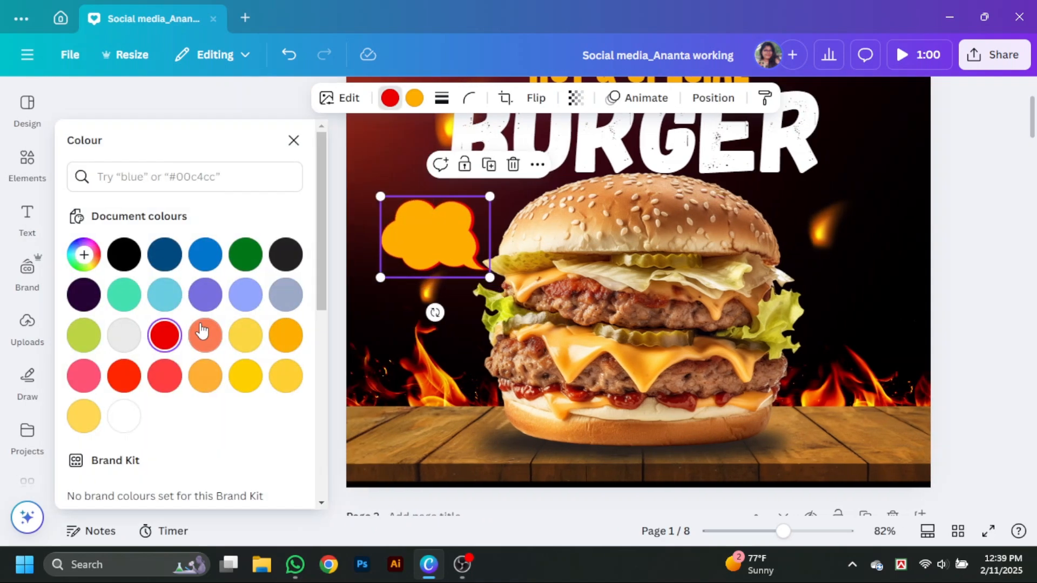
left_click(84, 255)
left_click(288, 327)
left_click(989, 285)
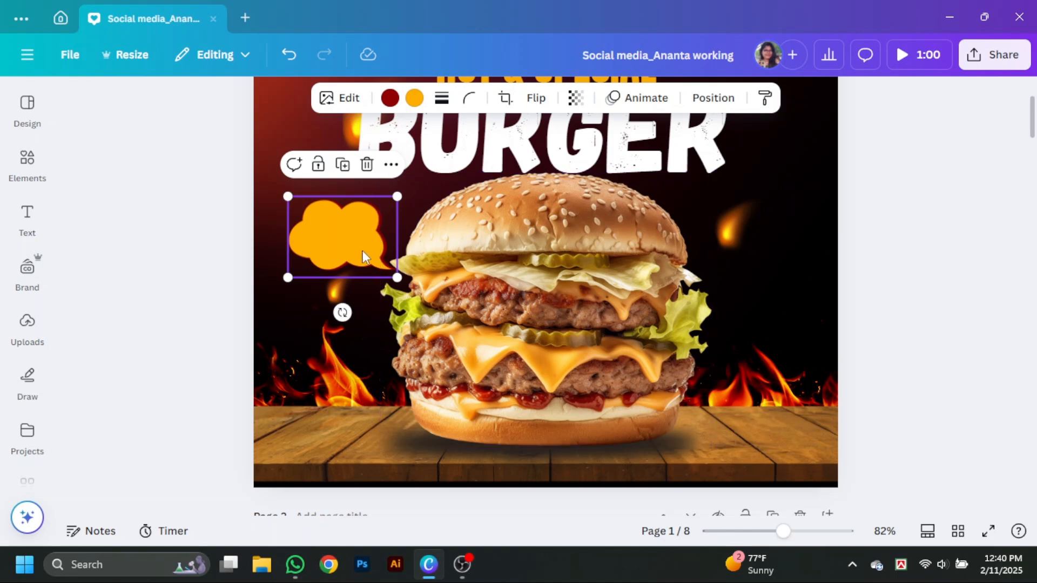
left_click_drag(397, 278, 390, 272)
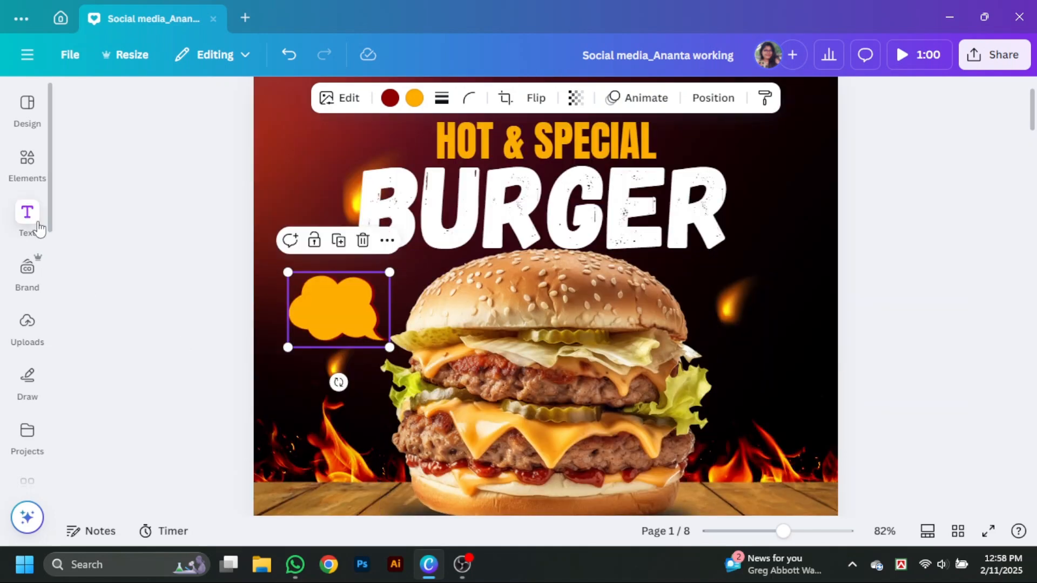
- Add a subheading reading "Save" and shrink it to font size 11.9 just below the speech bubble
left_click(27, 216)
left_click_drag(241, 336, 486, 374)
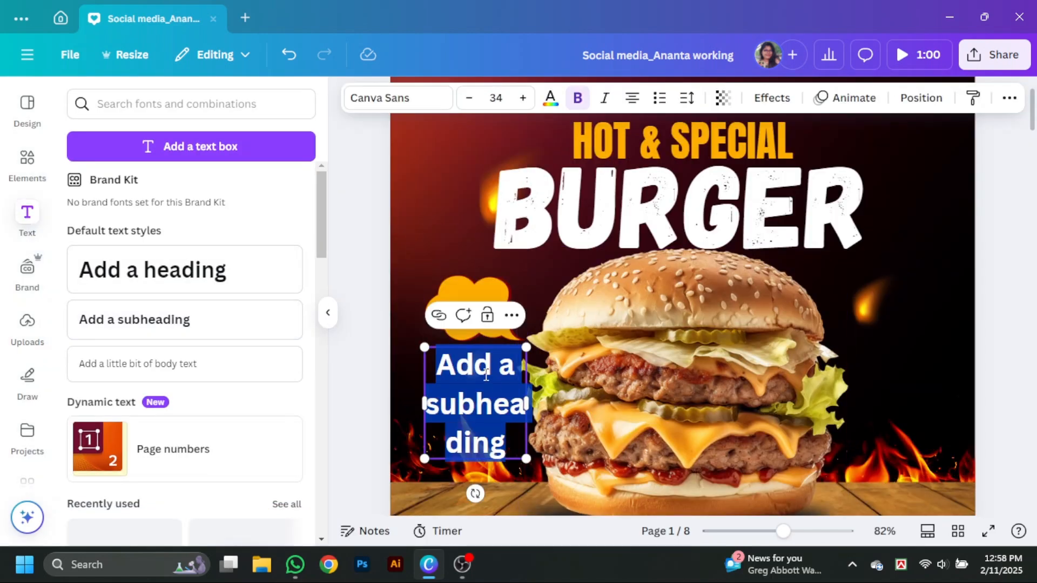
type("Save")
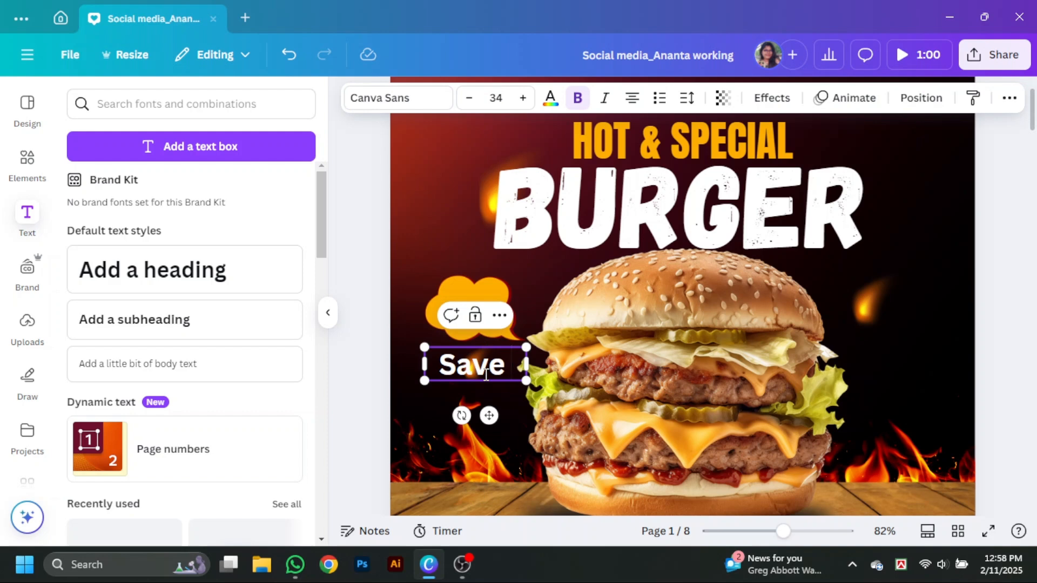
left_click(333, 322)
scroll(335, 421, "up", 5)
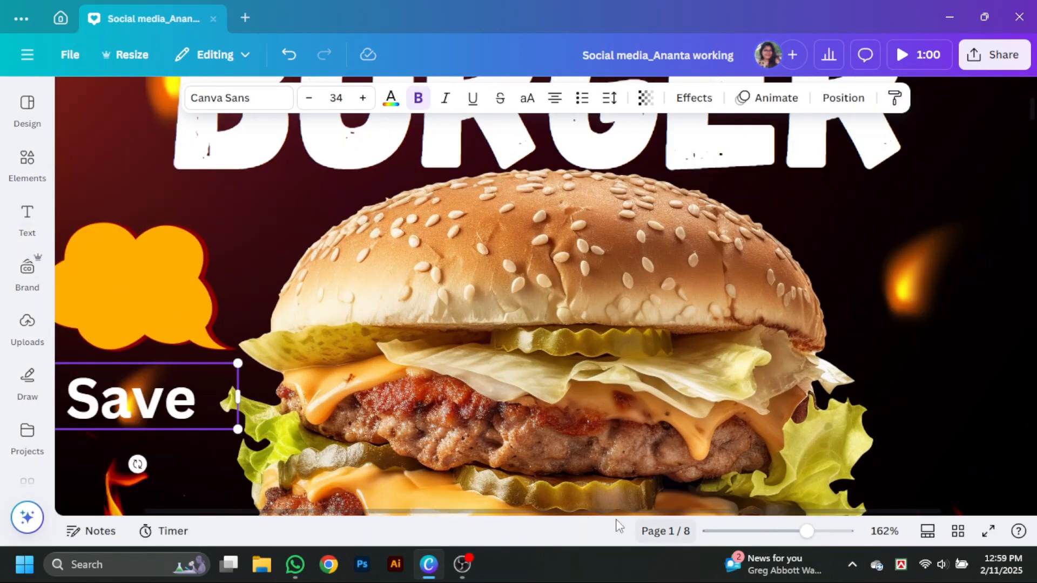
left_click_drag(339, 432, 211, 389)
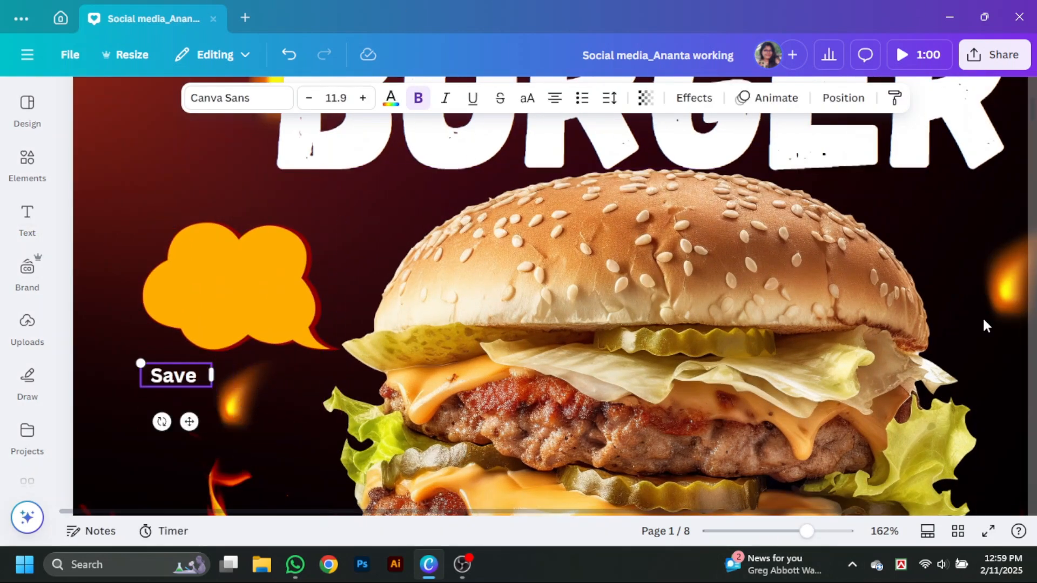
- Change the font of the "Save" text to Poppins
left_click(213, 98)
scroll(120, 358, "up", 6)
left_click(82, 213)
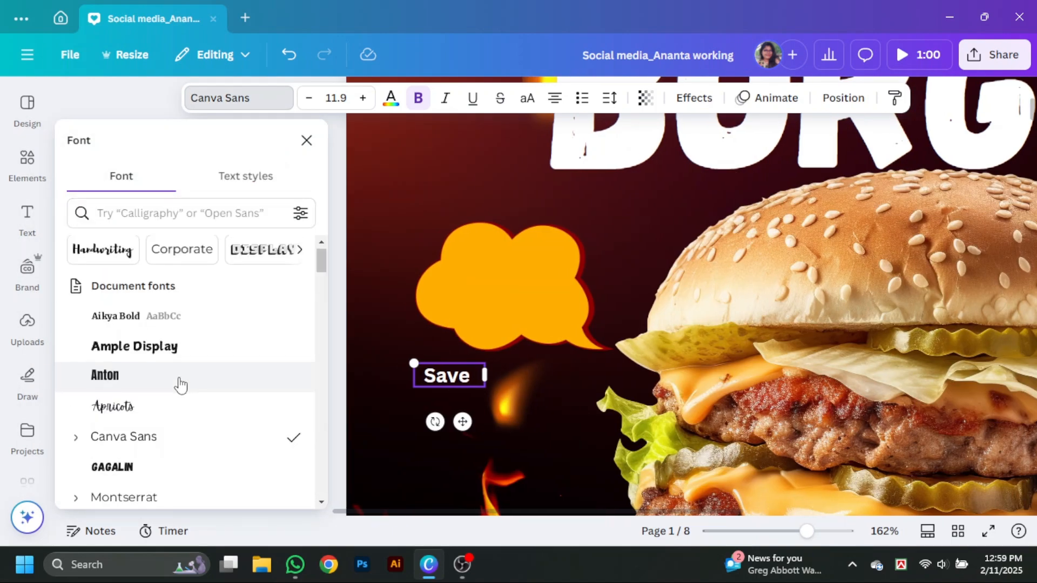
scroll(181, 384, "down", 7)
scroll(180, 381, "up", 4)
left_click(165, 378)
left_click(306, 140)
- Move the text into the speech bubble, complete it as "Save upto" and place a copy beneath it
left_click(82, 254)
left_click_drag(188, 377, 264, 277)
double_click(265, 276)
left_click_drag(234, 276, 236, 277)
mouse_move(266, 279)
left_mouse_down()
mouse_move(255, 267)
mouse_move(271, 258)
mouse_move(295, 274)
mouse_move(252, 290)
left_mouse_up()
left_click(290, 219)
left_click(244, 254)
type("iu")
- Change the copied text to "20%", enlarge it to font size 17.2 and narrow its text box
double_click(252, 290)
left_click_drag(187, 275, 141, 265)
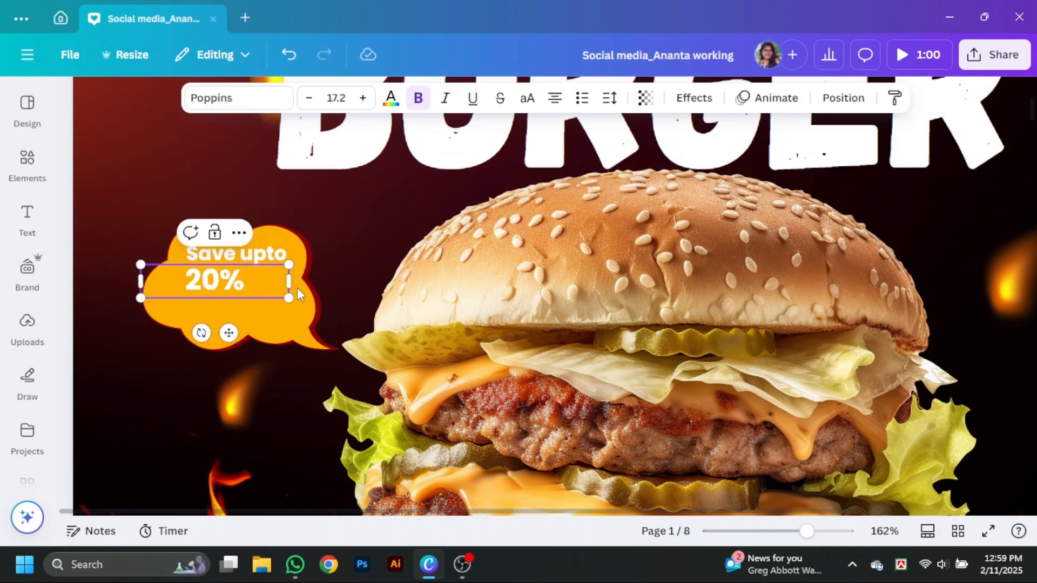
left_click_drag(290, 282, 212, 282)
- Add a copy of the small text below "20%" and change it to "OFF"
left_click_drag(191, 277, 263, 321)
double_click(264, 320)
type("Off")
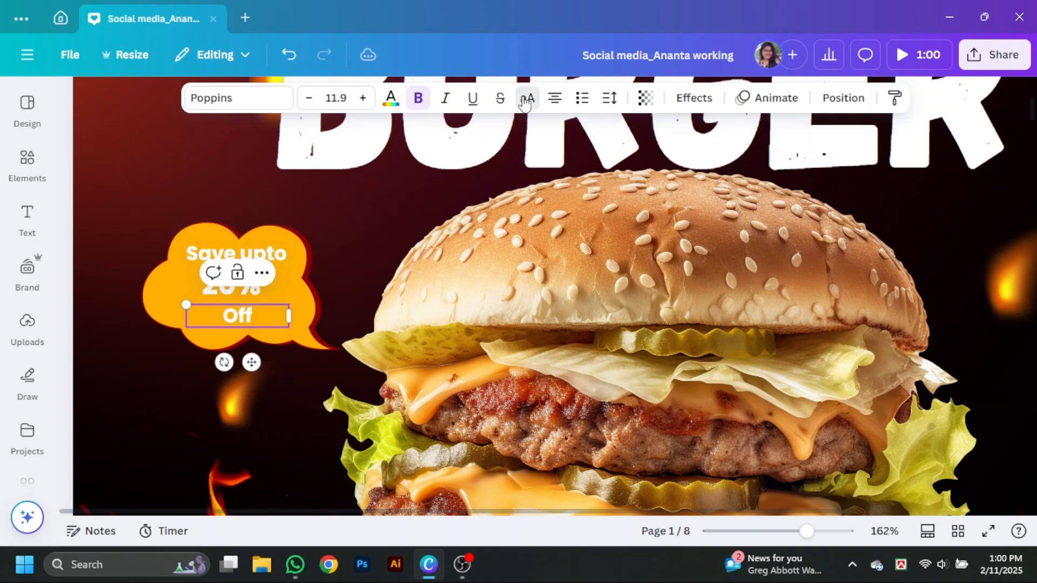
- Try uppercase on the "Save upto" line, widen its text box slightly and capitalise it as "Save Upto"
left_click(524, 102)
left_click(251, 253)
left_click(527, 99)
left_click_drag(289, 267, 301, 269)
left_click(528, 100)
left_click(256, 256)
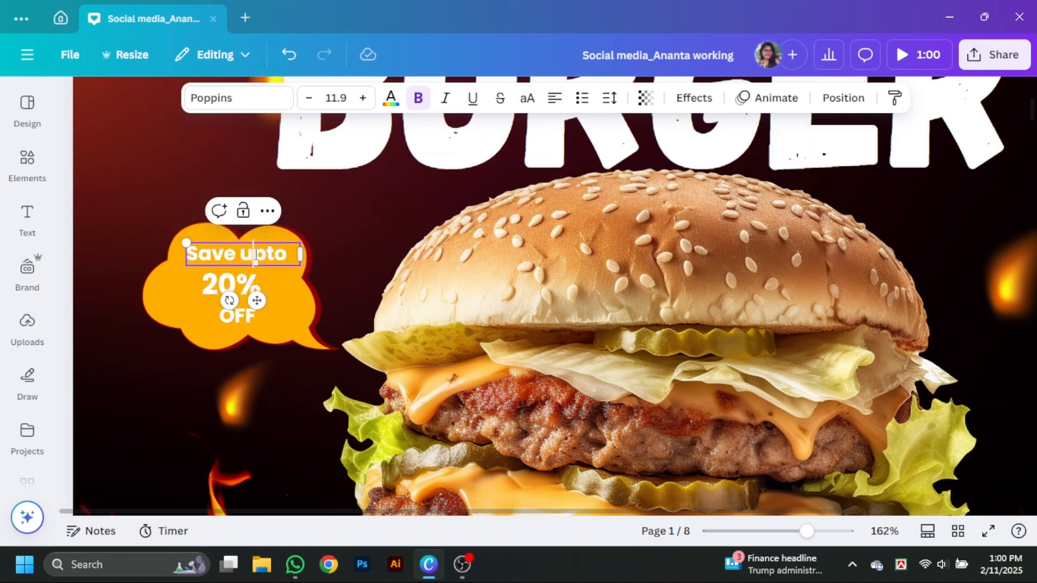
- Make the "20%" text black and give it a white Outline effect with thickness 32
left_click(231, 284)
left_click(391, 98)
left_click(84, 455)
left_click(694, 99)
left_click(266, 330)
left_click(290, 458)
scroll(196, 373, "down", 2)
left_click(193, 368)
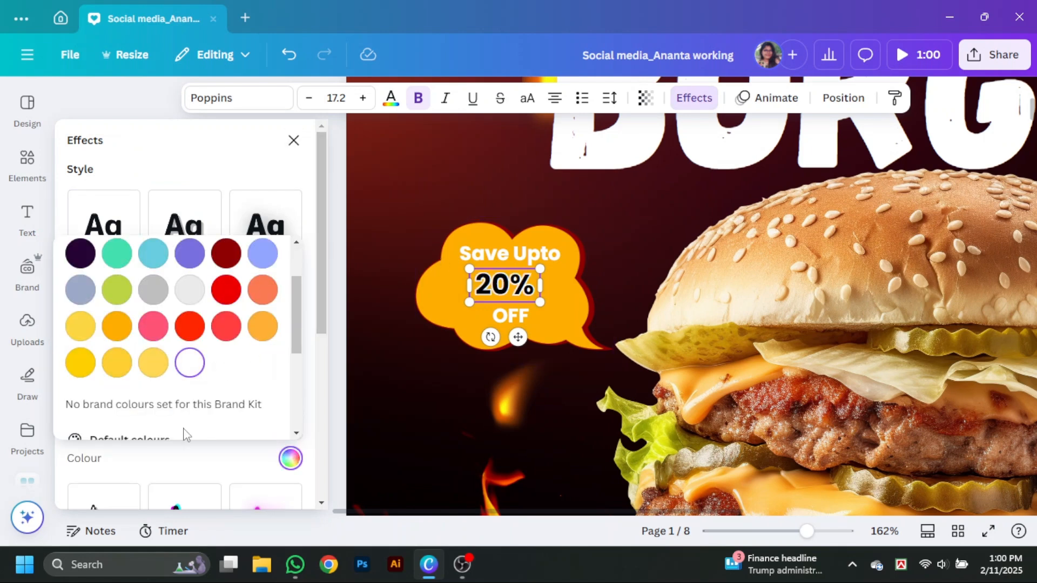
left_click(179, 462)
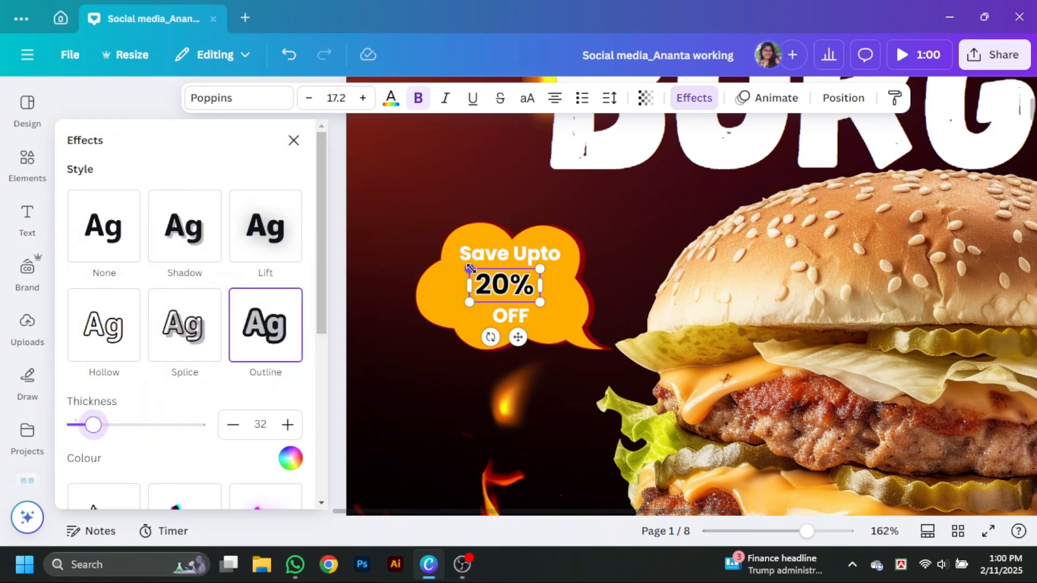
- Enlarge "20%" to font size 22.5 and arrange it with "OFF" beneath its right end inside the bubble
left_click_drag(471, 268, 450, 258)
left_click_drag(495, 283, 496, 289)
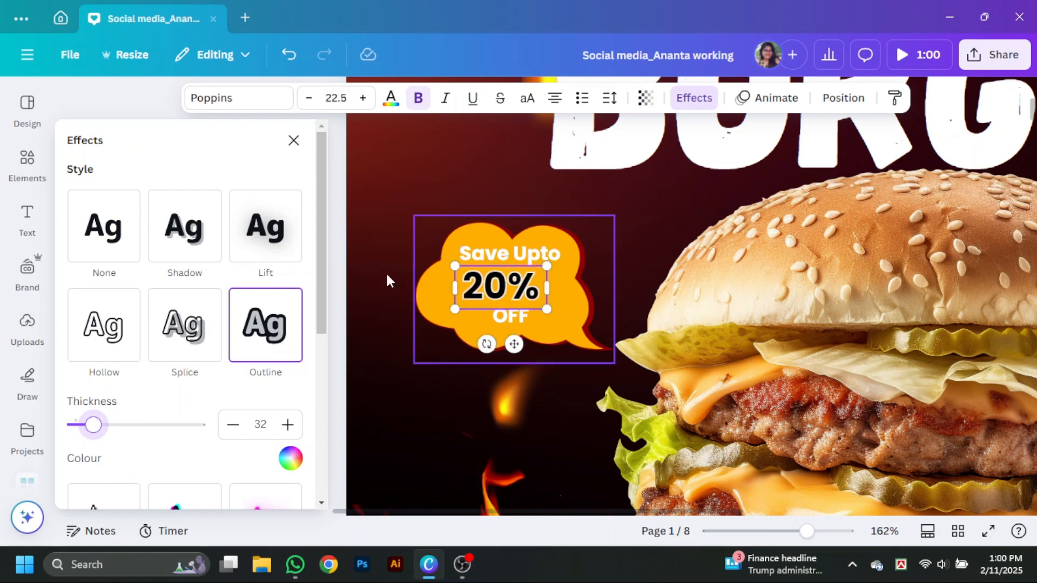
left_click(294, 141)
left_click_drag(225, 323, 201, 303)
- Set the "Save Upto" and "OFF" texts in the bubble to black
left_click(238, 254)
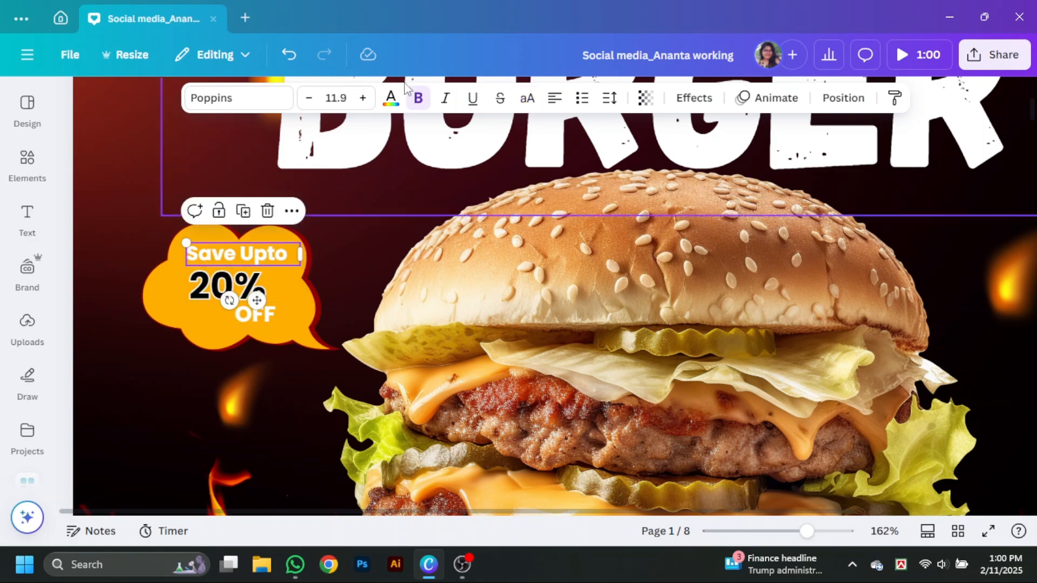
left_click(390, 98)
left_click(124, 254)
left_click(500, 288)
left_click(540, 317)
left_click(125, 254)
left_click(294, 141)
- Nudge the ember below the bubble away from it, and group the bubble with its three texts, moving the group slightly up
left_click(265, 392)
left_click_drag(251, 397, 267, 405)
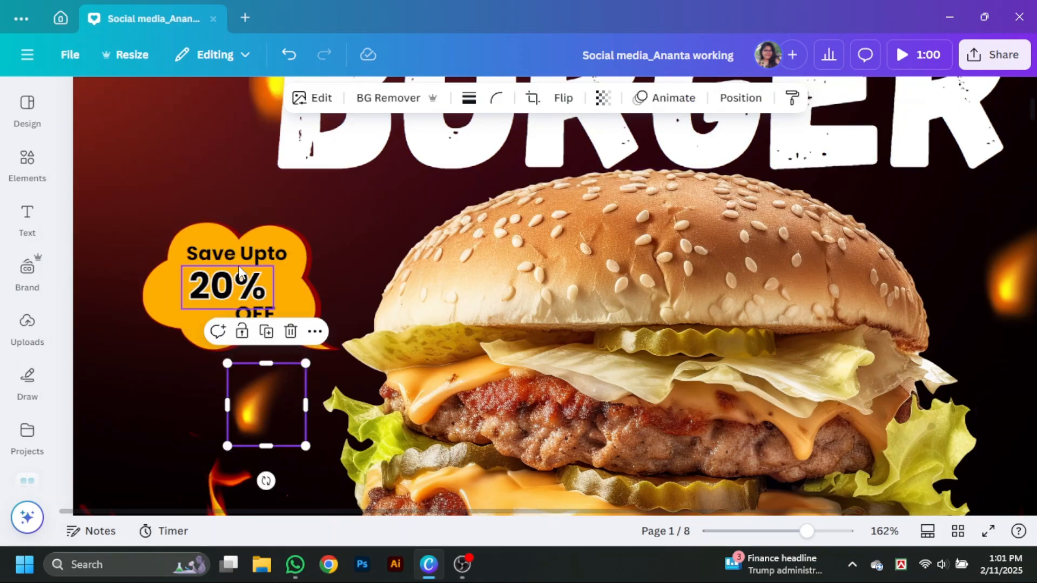
left_click(238, 254)
left_click(227, 287, "shift")
left_click(262, 316, "shift")
left_click(284, 327, "shift")
key("ctrl+g")
left_click_drag(269, 309, 263, 294)
left_click_drag(807, 531, 789, 531)
left_click(924, 419)
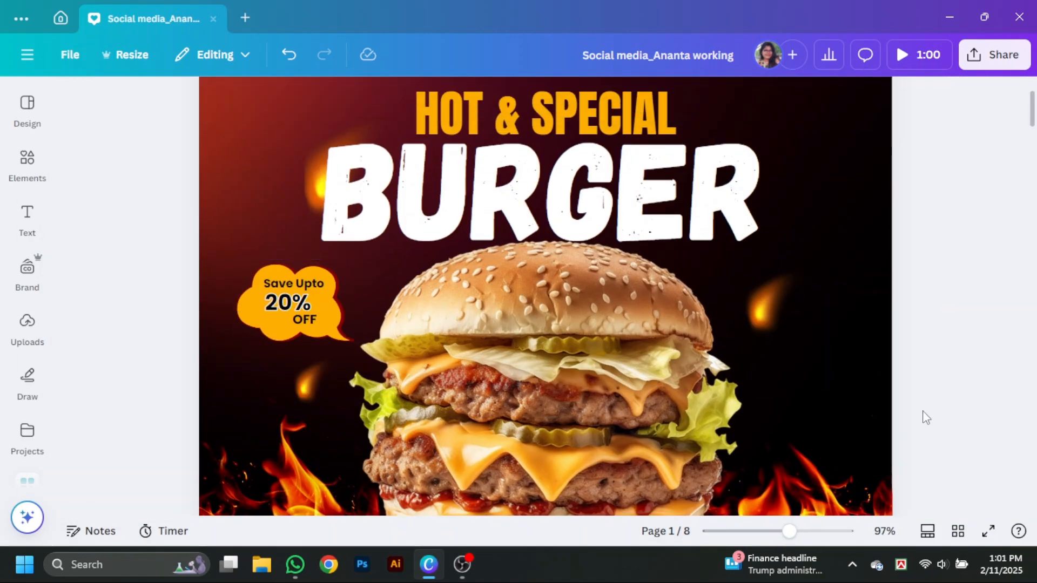
- Enlarge the "BURGER" title to font size 145 and reposition it above the burger
left_click_drag(607, 201, 603, 201)
left_click_drag(833, 269, 843, 273)
left_click_drag(744, 229, 734, 225)
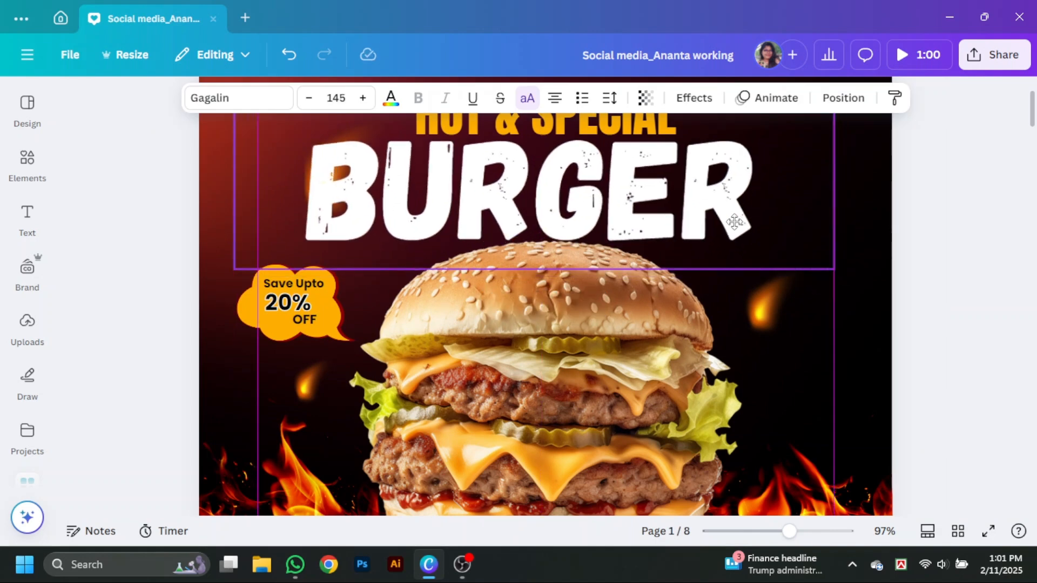
left_click(924, 419)
left_click(671, 232)
left_click_drag(672, 232, 672, 232)
- Search the element graphics for "curve" and add the thin black arc line to the page
left_click(27, 165)
left_click_drag(178, 105, 84, 127)
type("curve")
key("Return")
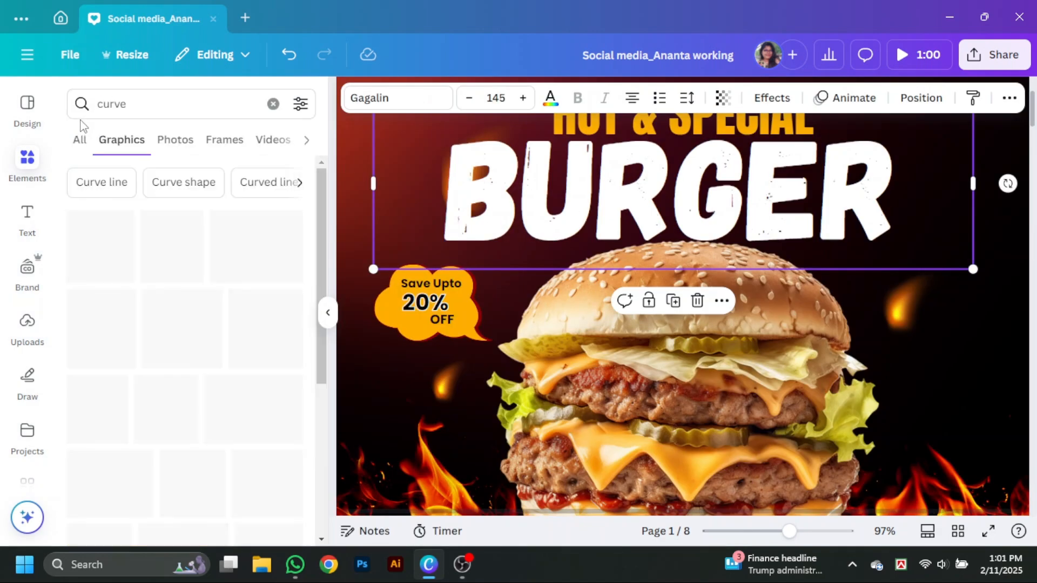
scroll(214, 372, "down", 2)
left_click(190, 265)
- Shrink the arc, rotate it diagonally and place it beside the upper left edge of the bun
left_click_drag(801, 345, 697, 326)
left_click_drag(605, 359, 639, 391)
left_click_drag(614, 298, 535, 258)
left_click_drag(549, 319, 560, 316)
left_click_drag(609, 232, 531, 269)
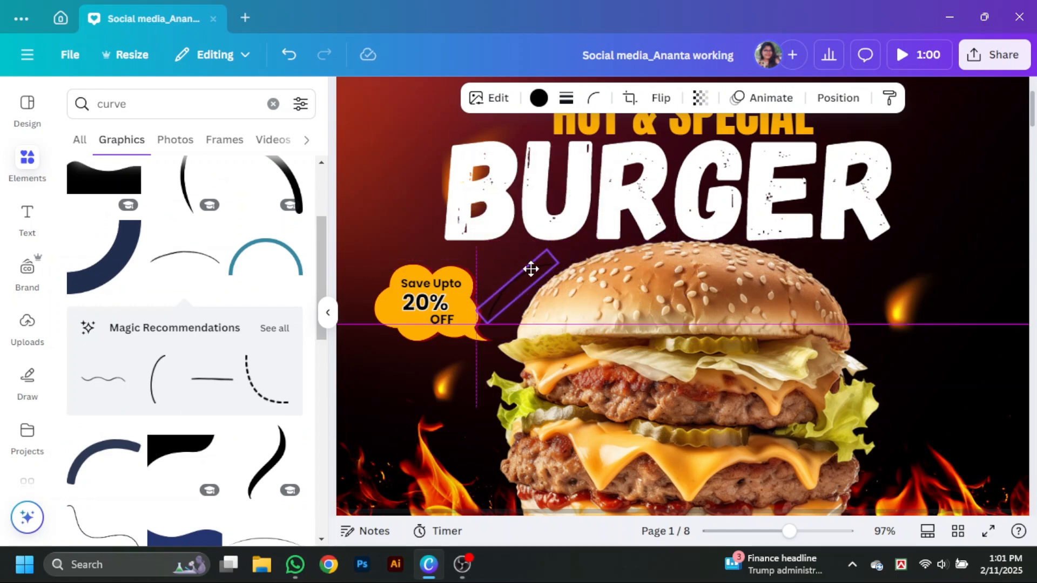
- Colour the arc orange #ffb036 and rotate it to about -47° to follow the bun's edge
left_click(538, 98)
left_click(246, 333)
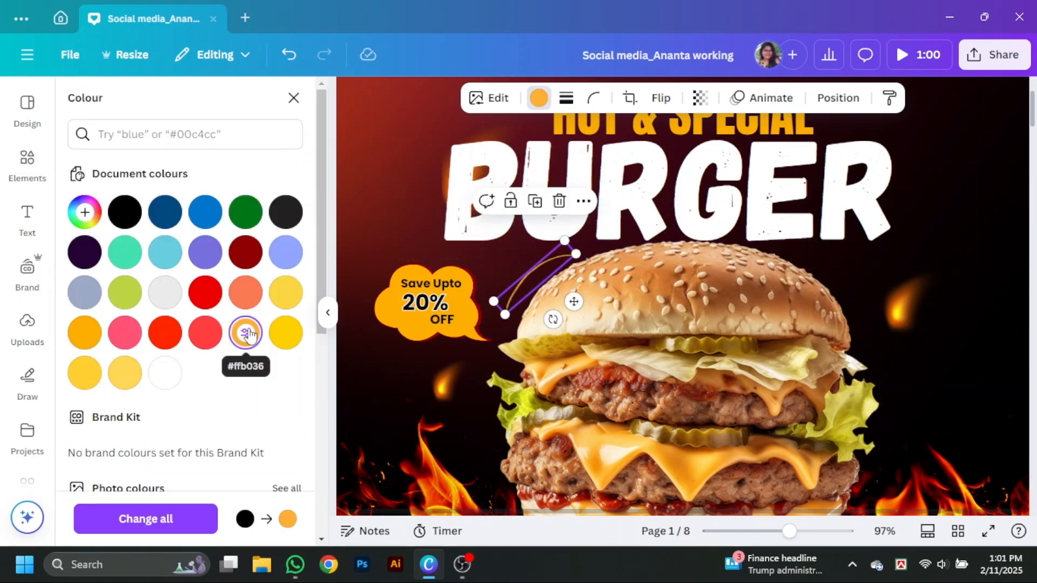
left_click_drag(554, 320, 563, 323)
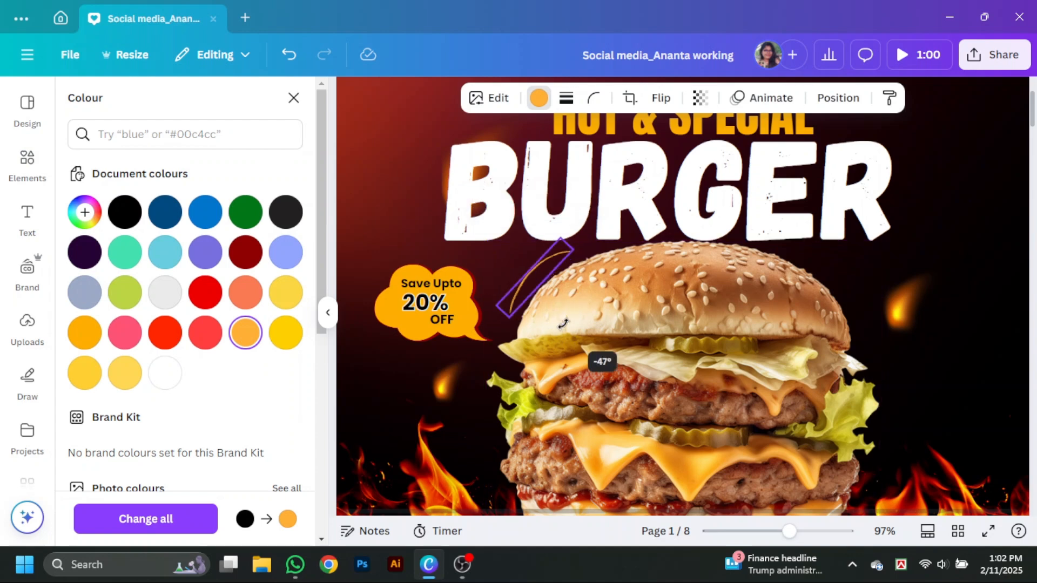
- Duplicate the orange arc, flip the copy vertically and rotate it to mirror the first along the upper right edge of the bun
left_click_drag(539, 277, 829, 279)
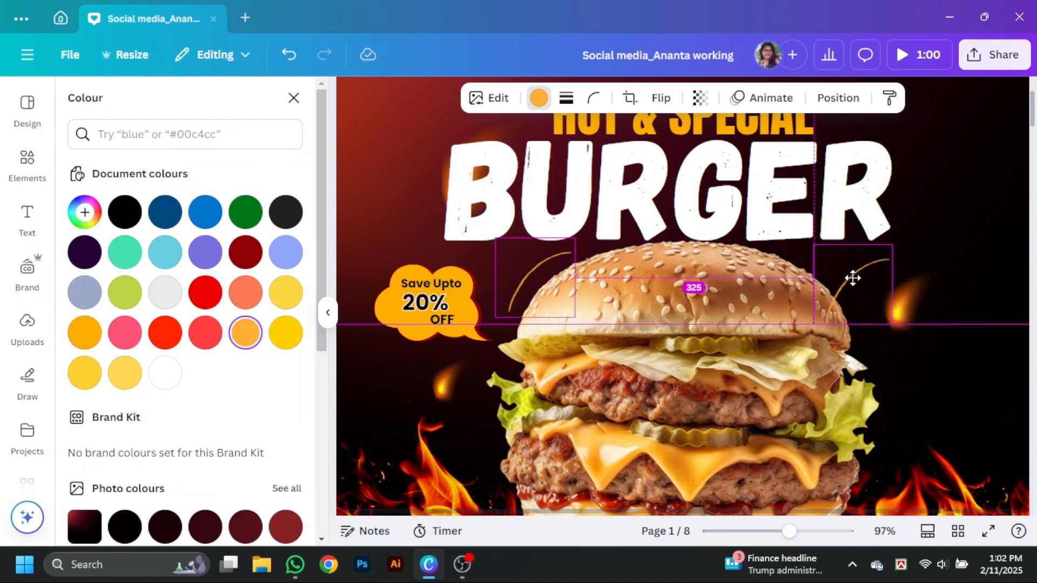
left_click(661, 98)
left_click(666, 167)
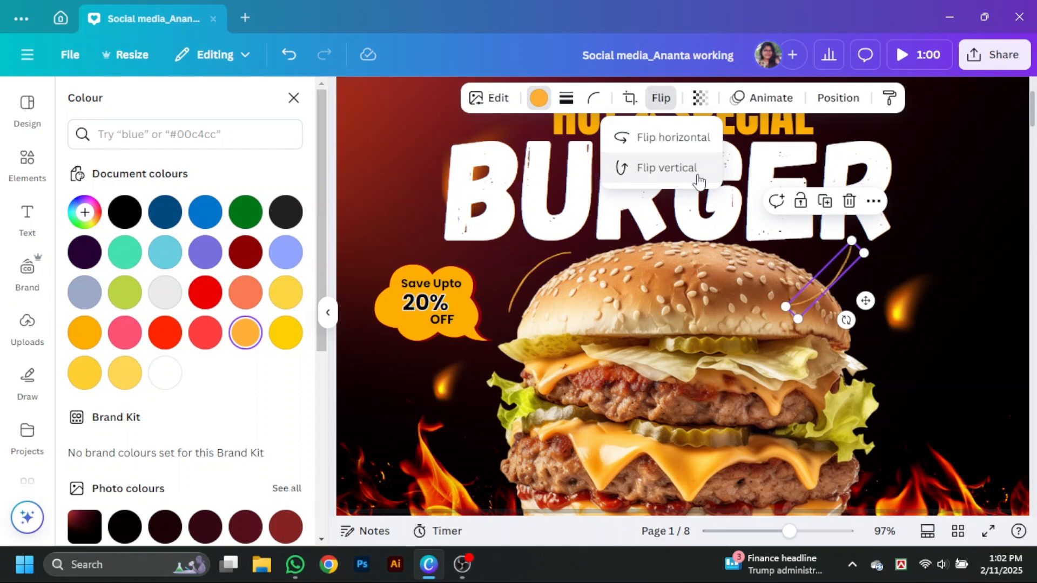
left_click_drag(846, 320, 833, 276)
left_click(330, 314)
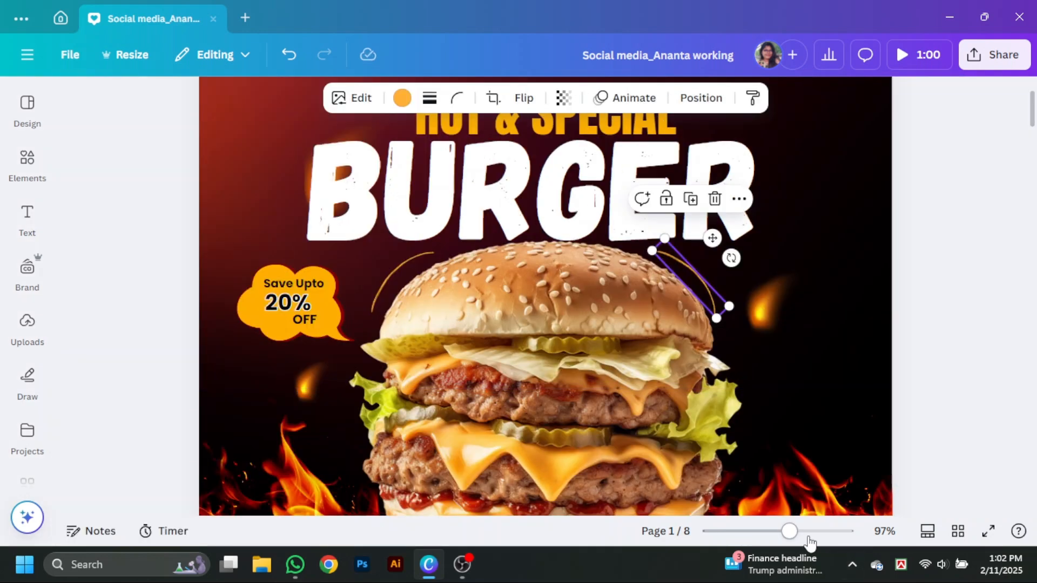
left_click_drag(789, 532, 775, 532)
left_click(879, 442)
scroll(880, 443, "down", 1)
scroll(883, 449, "up", 1)
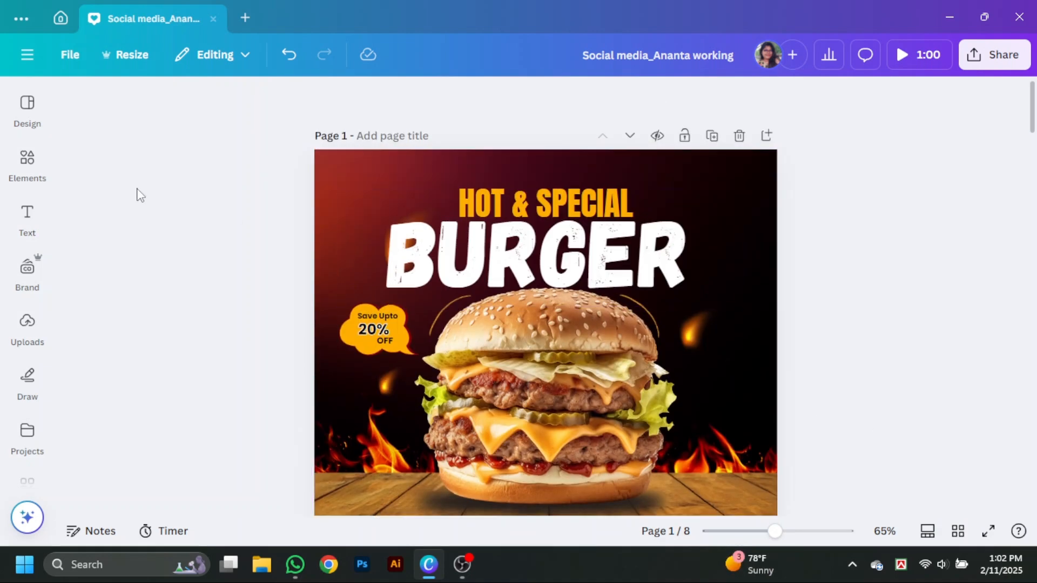
- Search the element graphics for "red light" and look through the glow graphics
left_click(28, 164)
left_click_drag(142, 111, 57, 128)
key("BackSpace")
type("red light")
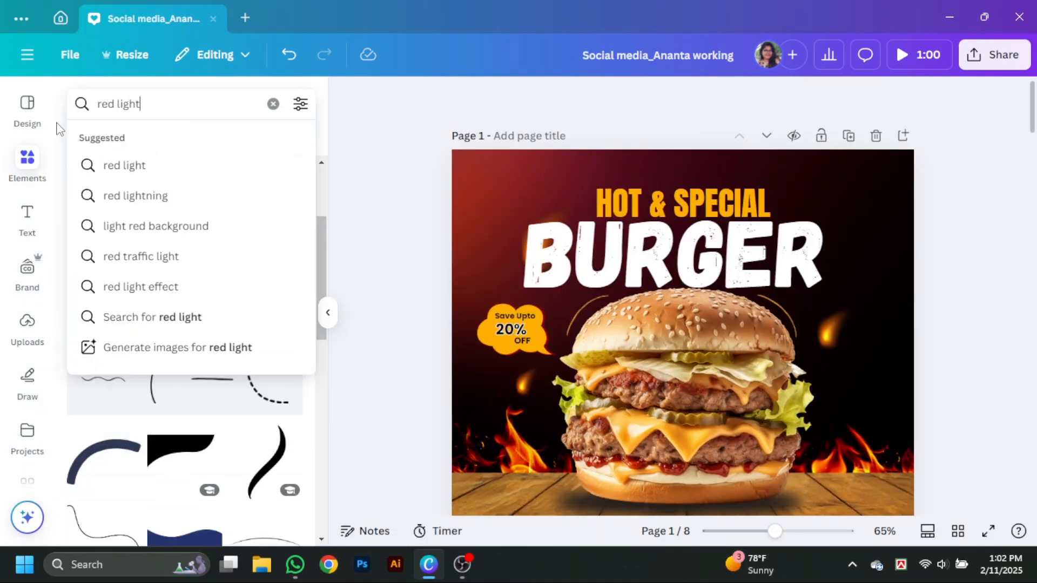
key("Return")
scroll(226, 325, "down", 6)
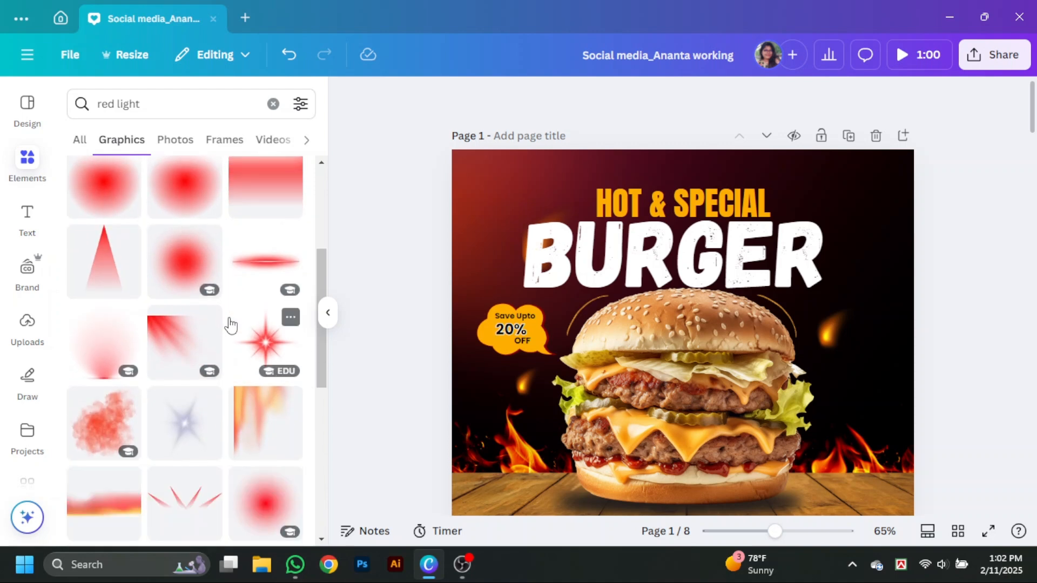
- Search the graphics for "red corner light" and add the red gradient that glows from the upper right corner
left_click(143, 111)
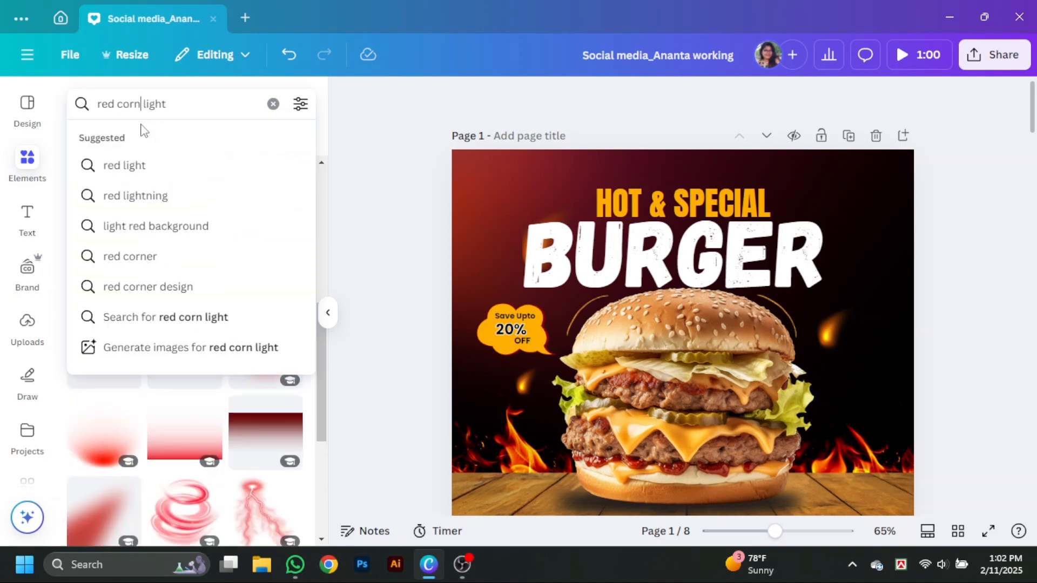
key("Return")
scroll(139, 220, "down", 4)
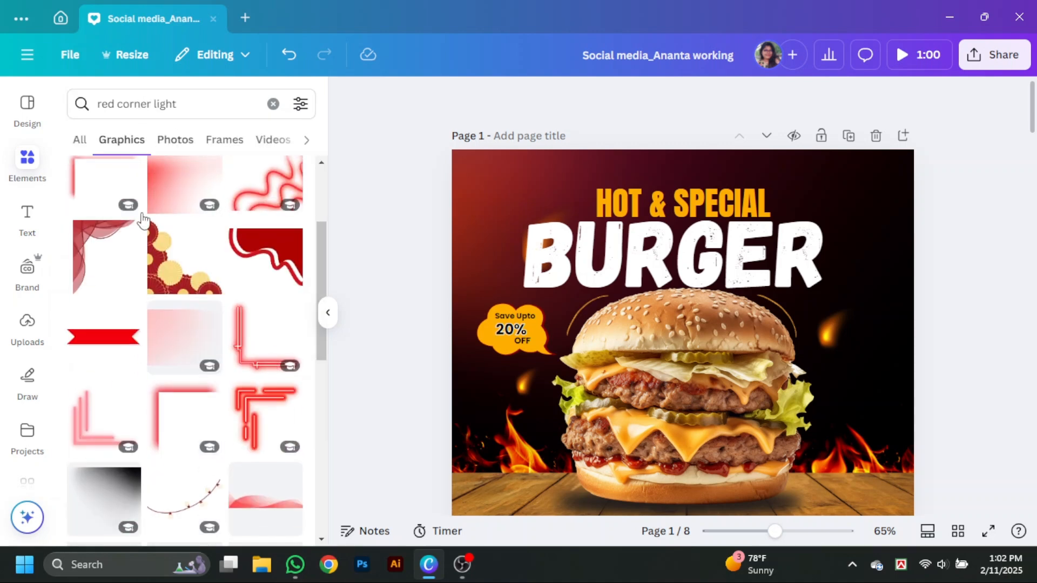
scroll(231, 384, "down", 10)
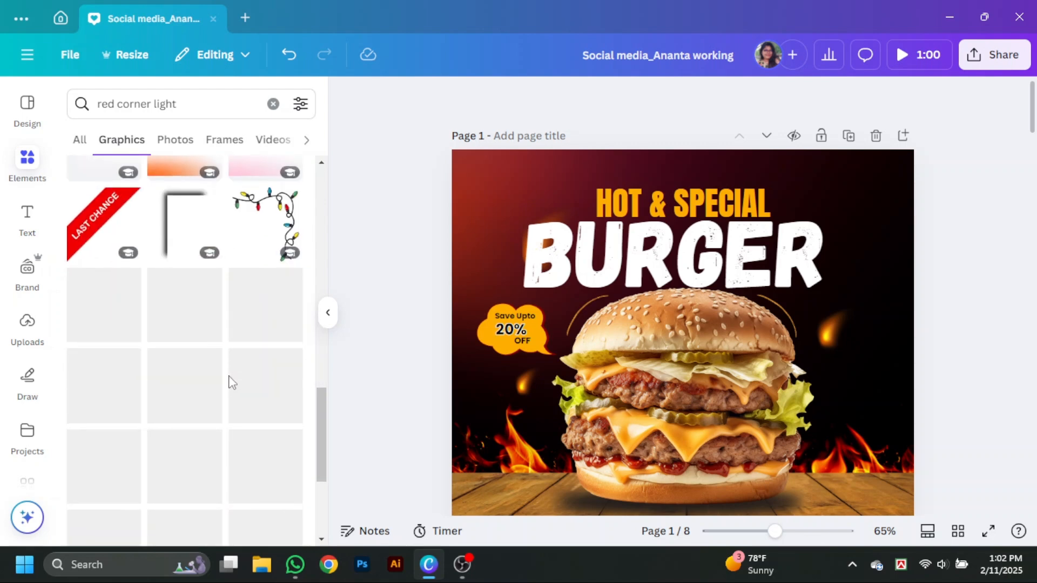
scroll(230, 384, "up", 15)
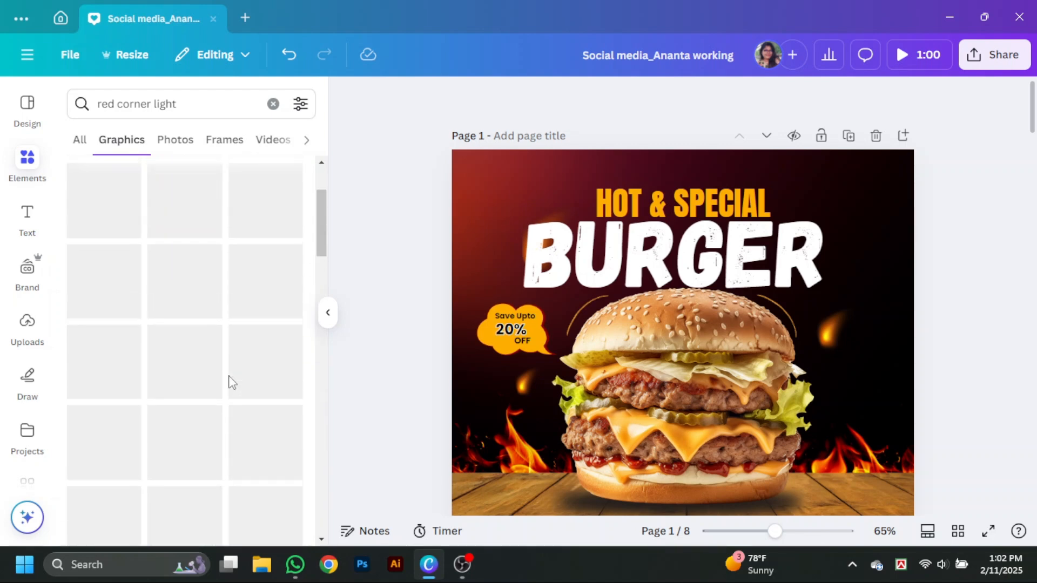
left_click(150, 265)
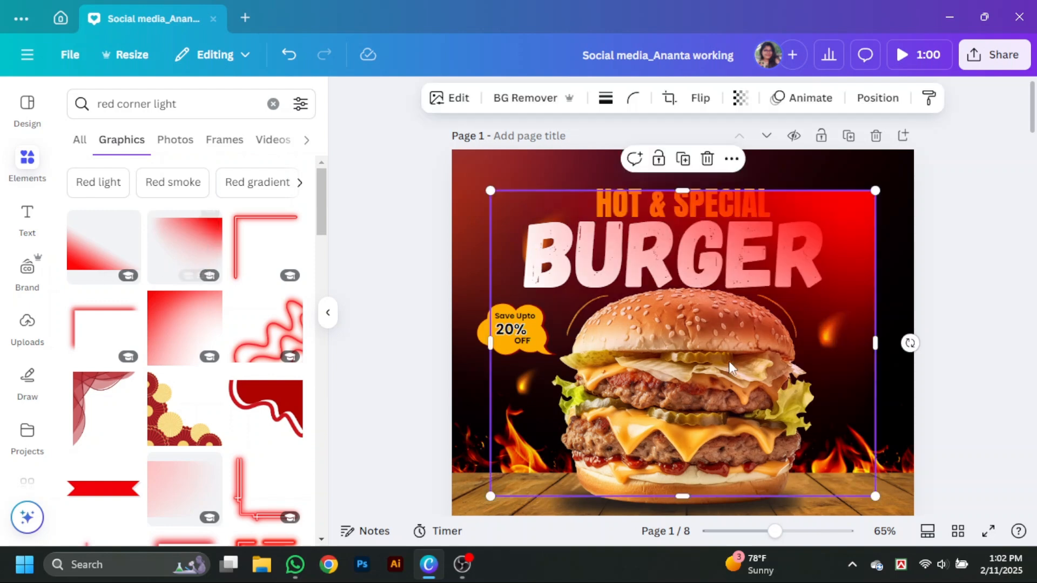
- Enlarge the red gradient over the page's upper right corner and send it to the back
left_click_drag(836, 273, 935, 218)
left_click_drag(597, 280, 522, 279)
right_click(891, 232)
mouse_move(804, 230)
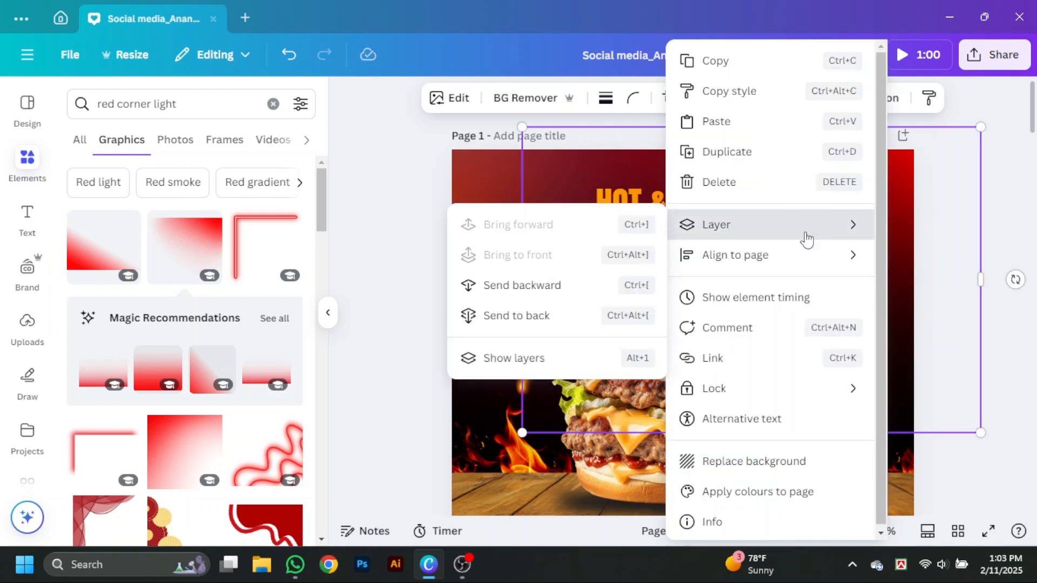
left_click(540, 321)
left_click(1017, 374)
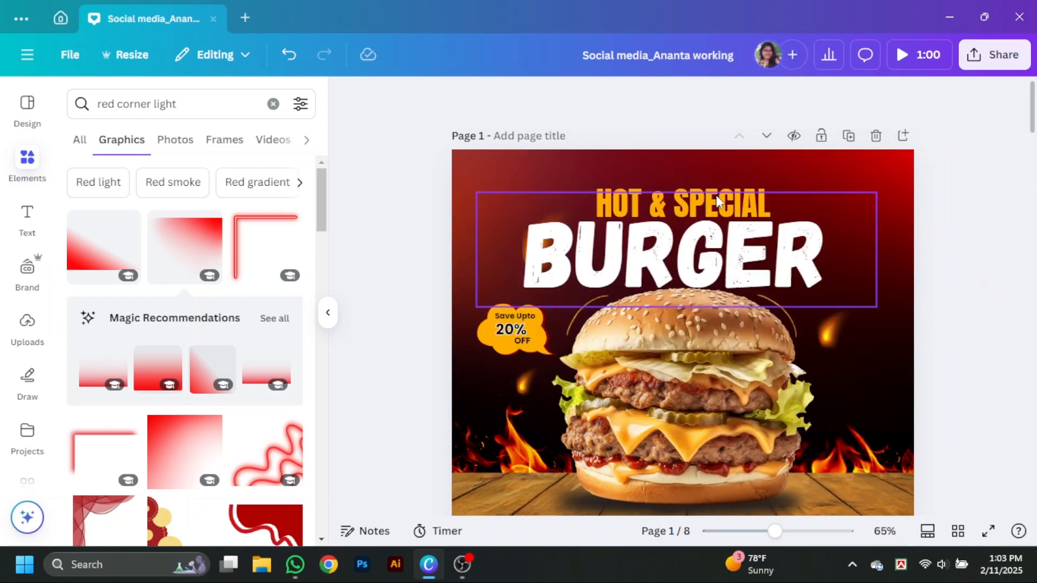
left_click(328, 312)
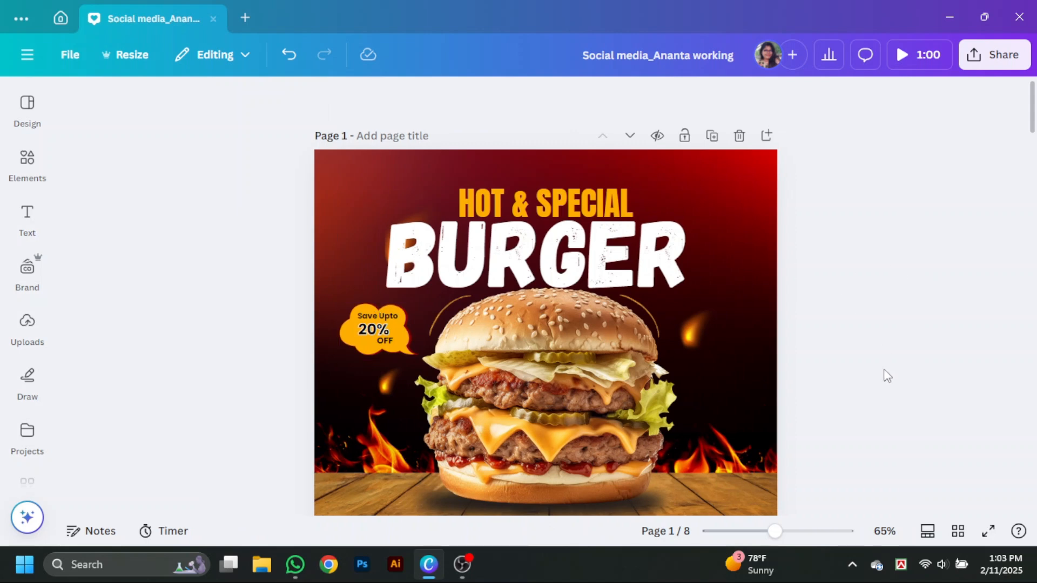
- Select the ember hidden behind the "B" of "BURGER" through the layer list and shift it left of the letter
right_click(422, 227)
mouse_move(621, 281)
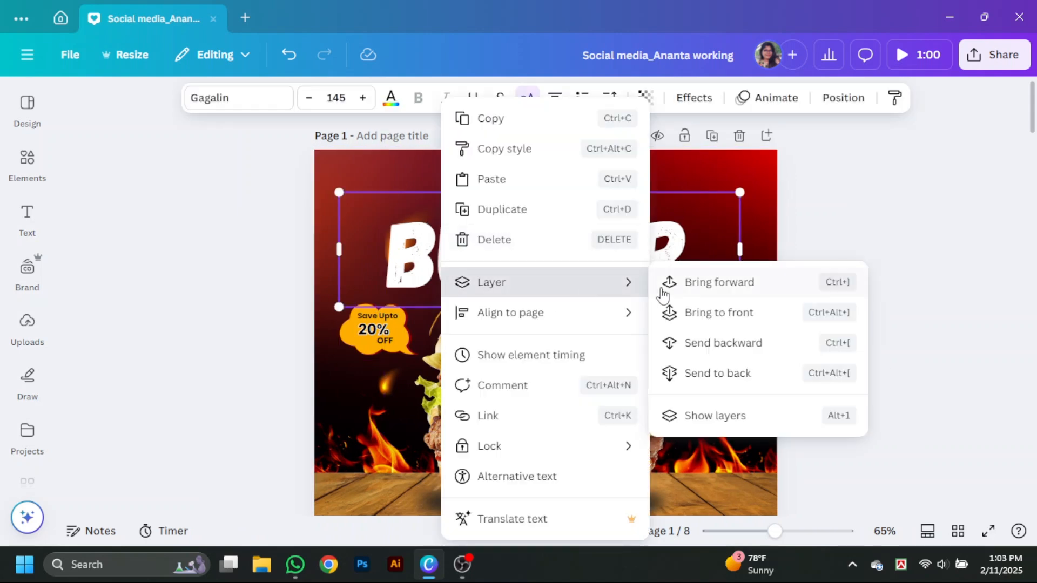
left_click(721, 416)
scroll(157, 360, "down", 5)
left_click(209, 235)
scroll(209, 236, "up", 3)
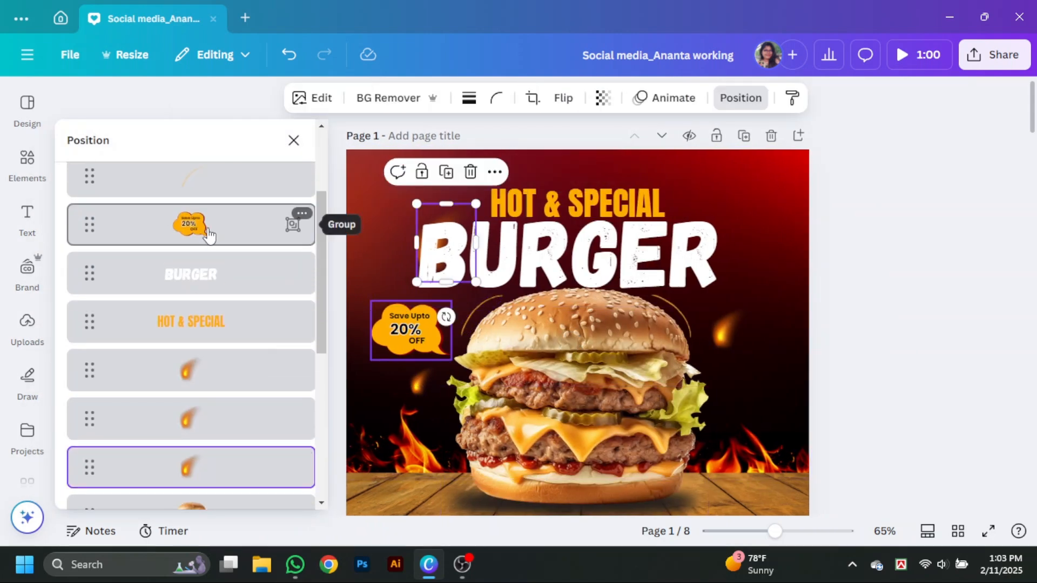
left_click_drag(469, 233, 447, 215)
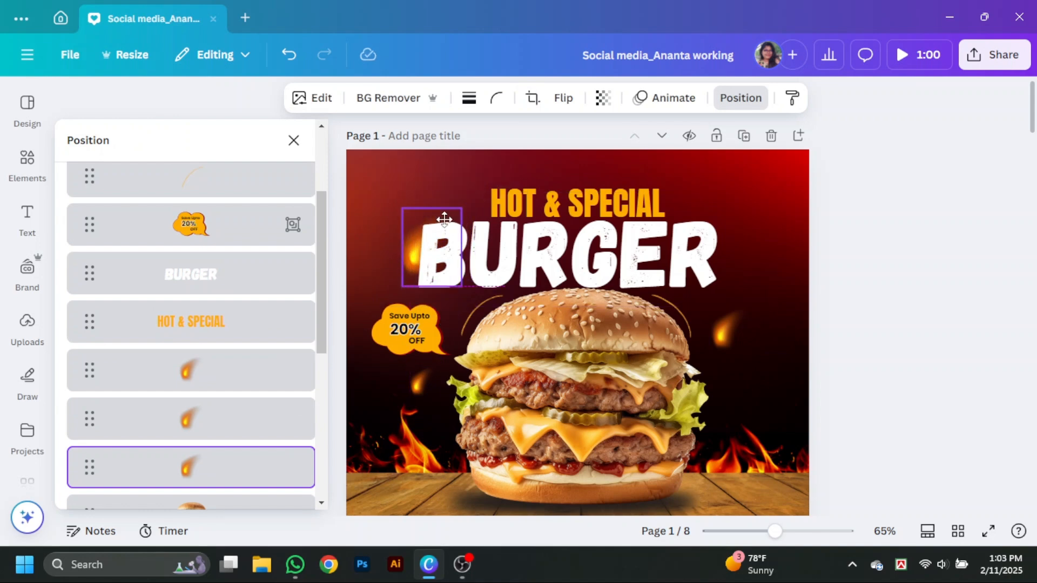
left_click(938, 239)
scroll(931, 354, "down", 2)
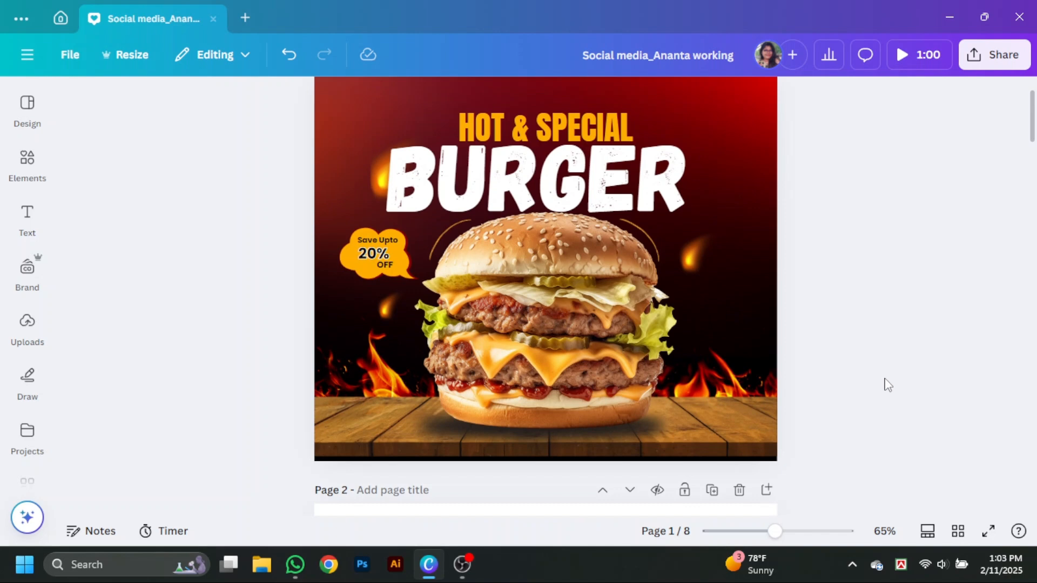
scroll(889, 385, "up", 1)
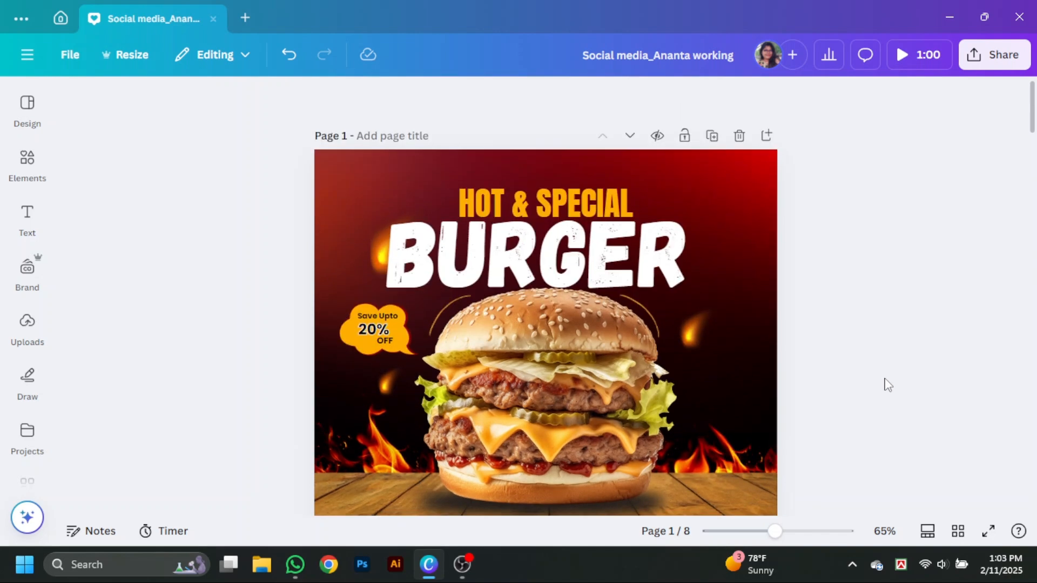
- Search the element photos for "tomatoo slice" and browse for a round tomato slice
scroll(888, 385, "down", 1)
left_click(27, 162)
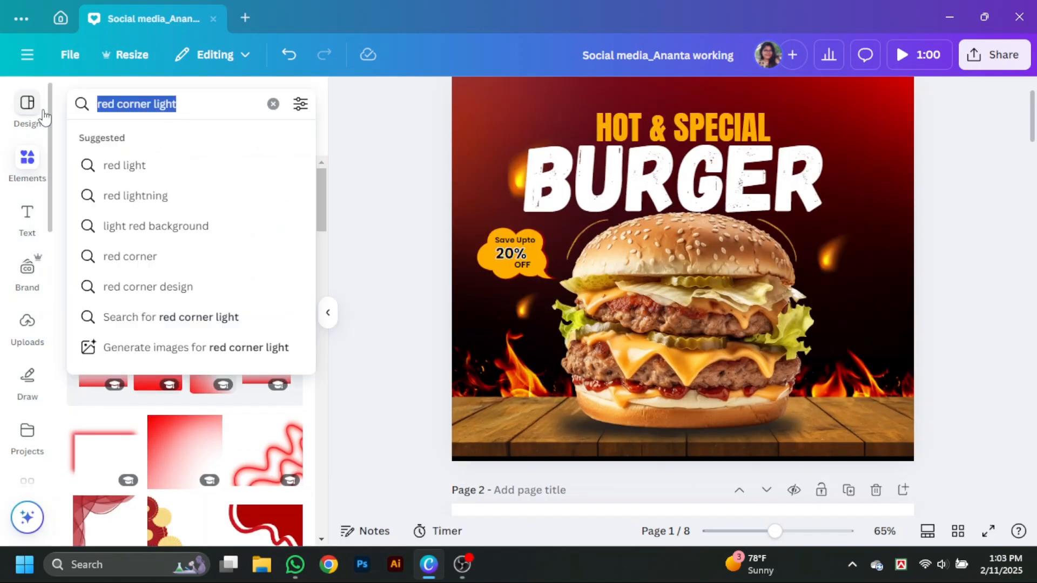
type("tomar")
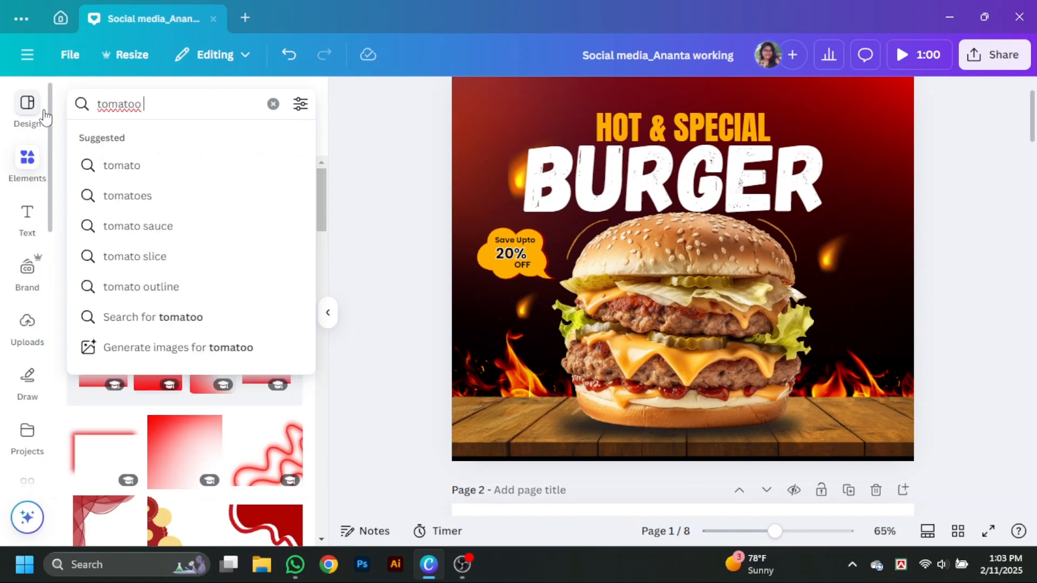
key("Return")
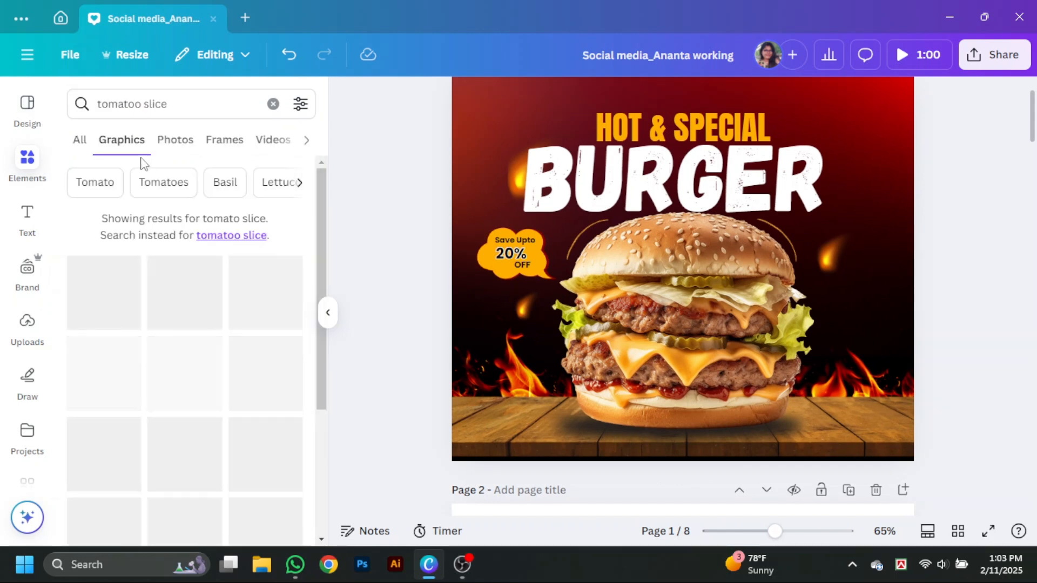
left_click(171, 141)
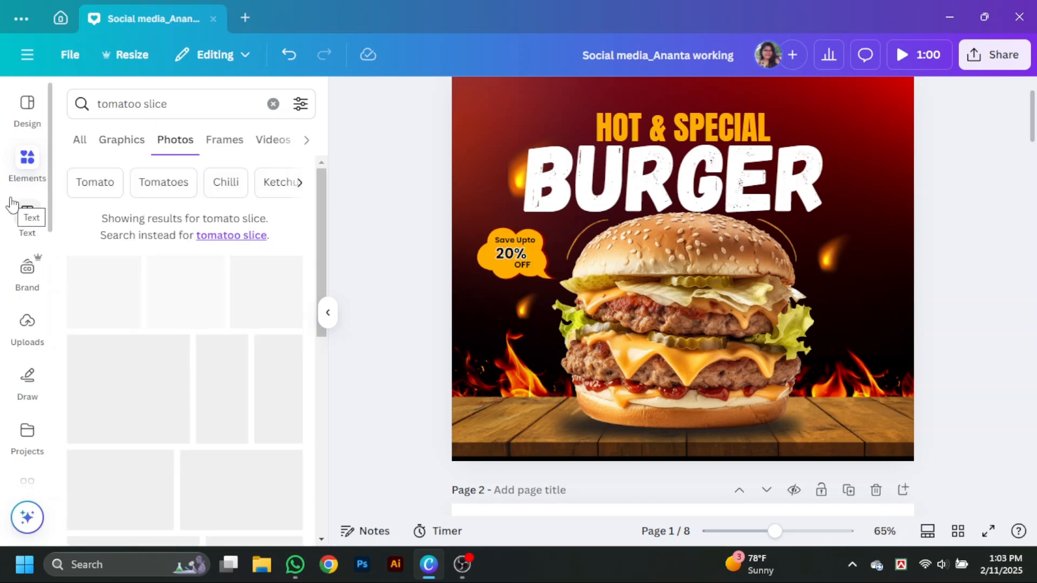
scroll(224, 365, "down", 1)
scroll(225, 364, "down", 5)
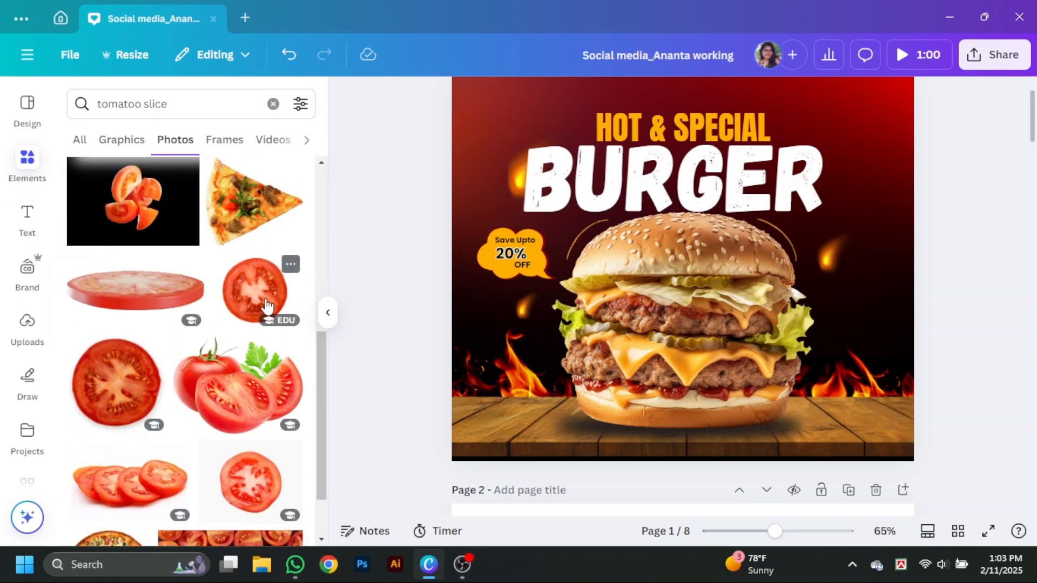
left_click(255, 290)
left_click_drag(705, 367, 712, 395)
key("Delete")
- Add a round tomato slice photo, shrink it, and place one copy right of the burger and another at the page's upper left edge
scroll(220, 397, "down", 3)
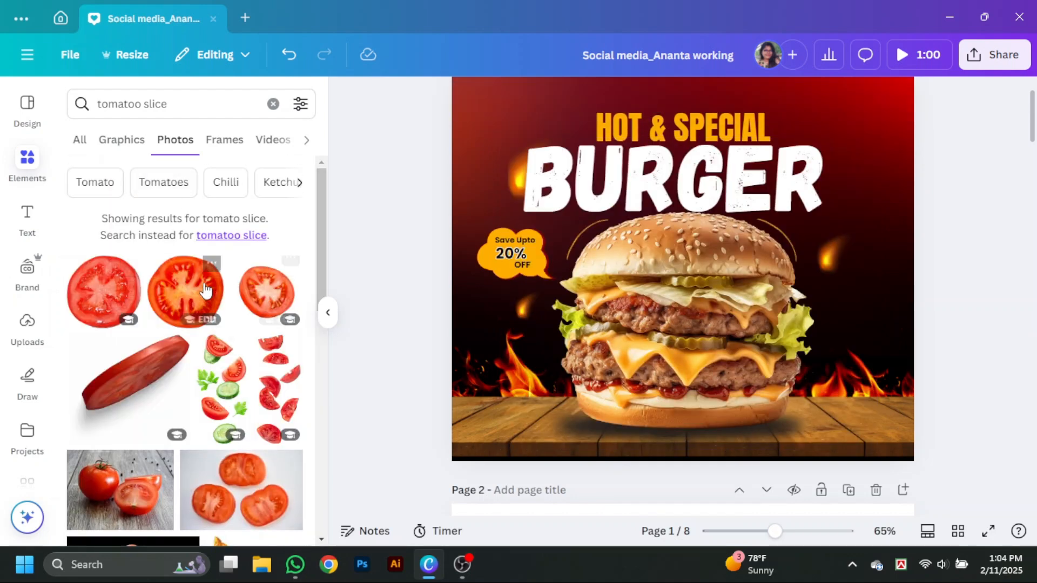
left_click(206, 290)
left_click_drag(845, 422, 567, 224)
left_click_drag(563, 158, 459, 145)
- Search the photos for "coriander leaf" and add the single green coriander leaf to the page
left_click(81, 108)
key("BackSpace")
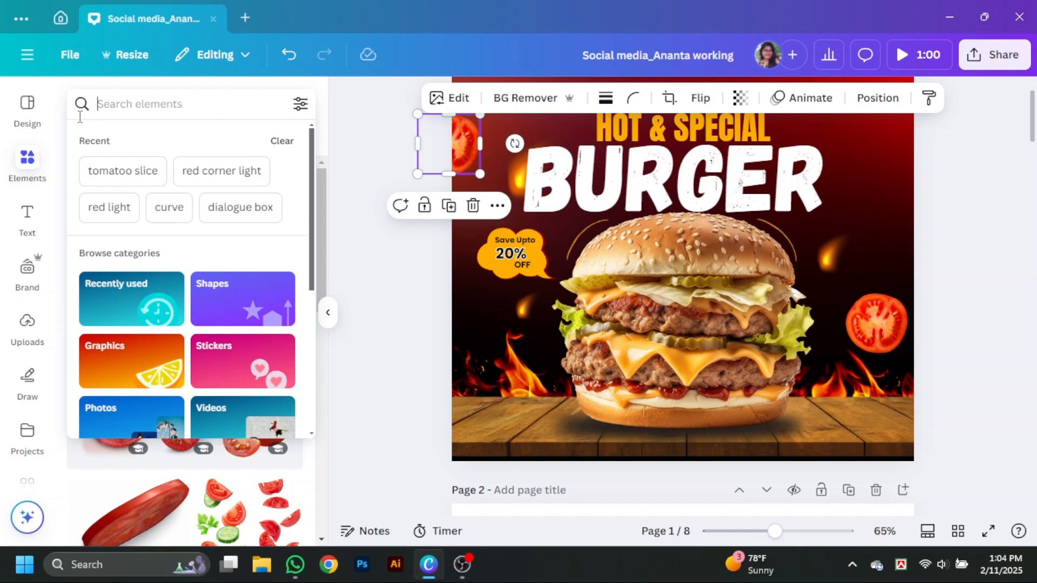
type("cori")
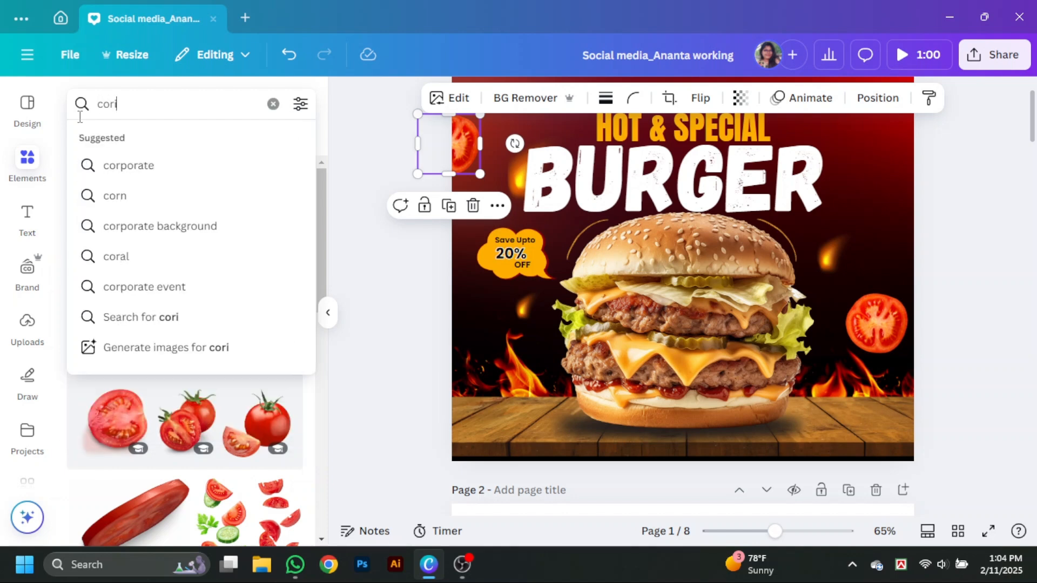
left_click(127, 194)
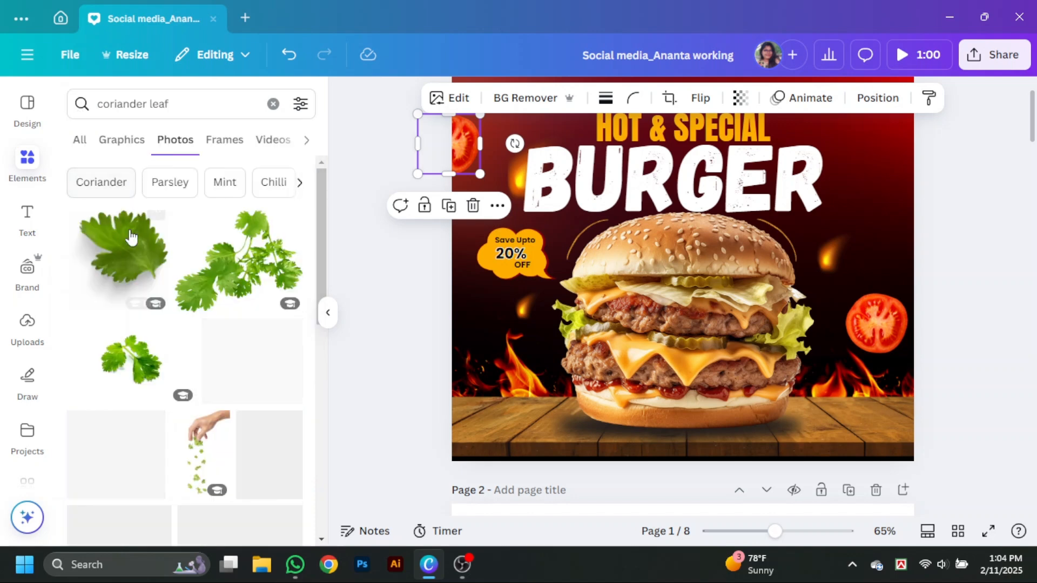
left_click(254, 346)
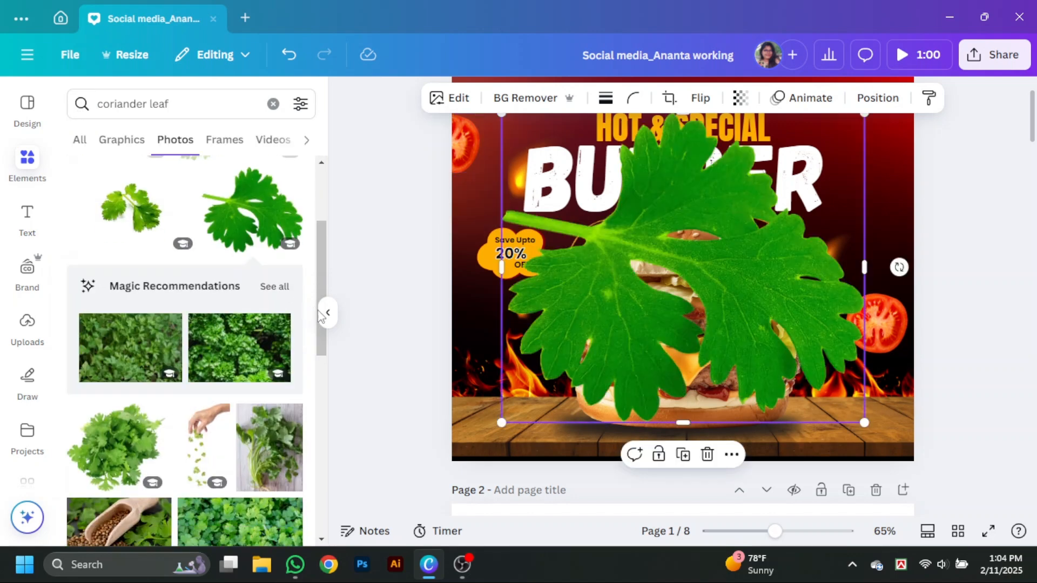
- Shrink the coriander leaf and place it near the page's right edge, beside the "BURGER" title
left_click(328, 312)
left_click_drag(723, 426, 763, 203)
scroll(752, 208, "up", 2)
left_click_drag(746, 249, 753, 226)
scroll(754, 232, "down", 1)
- Search the photos for "tuls" and "parsley" and look for another suitable green leaf
left_click(27, 164)
left_click(120, 106)
type("tuls")
left_click_drag(144, 105, 95, 105)
left_click(121, 166)
scroll(172, 328, "down", 4)
type("parsley")
key("Return")
scroll(208, 432, "down", 3)
- Search the photos for "mint leaves" and look through the leaf images
type("mint")
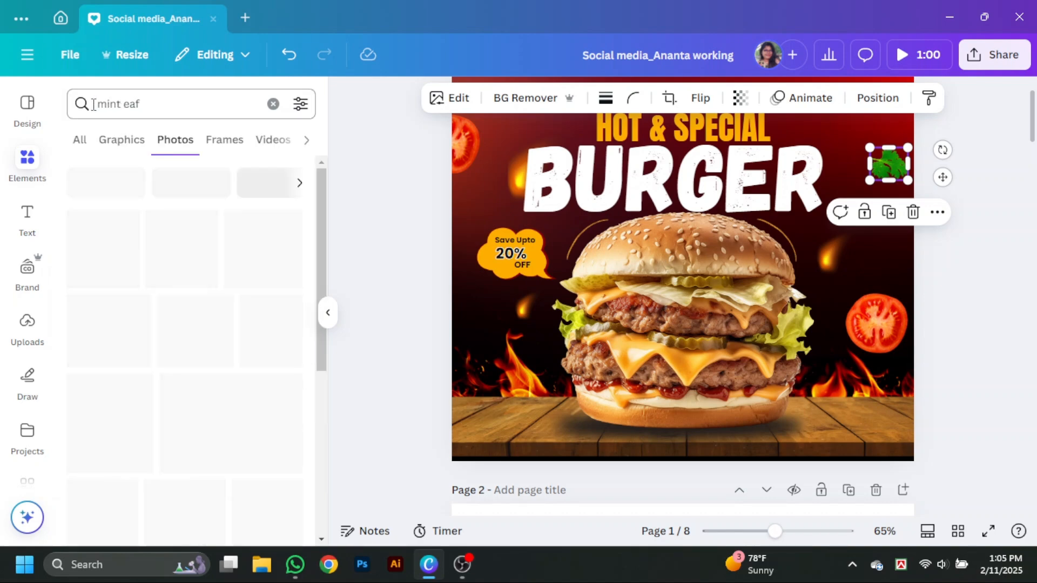
left_click(125, 195)
scroll(183, 416, "down", 4)
scroll(184, 416, "up", 6)
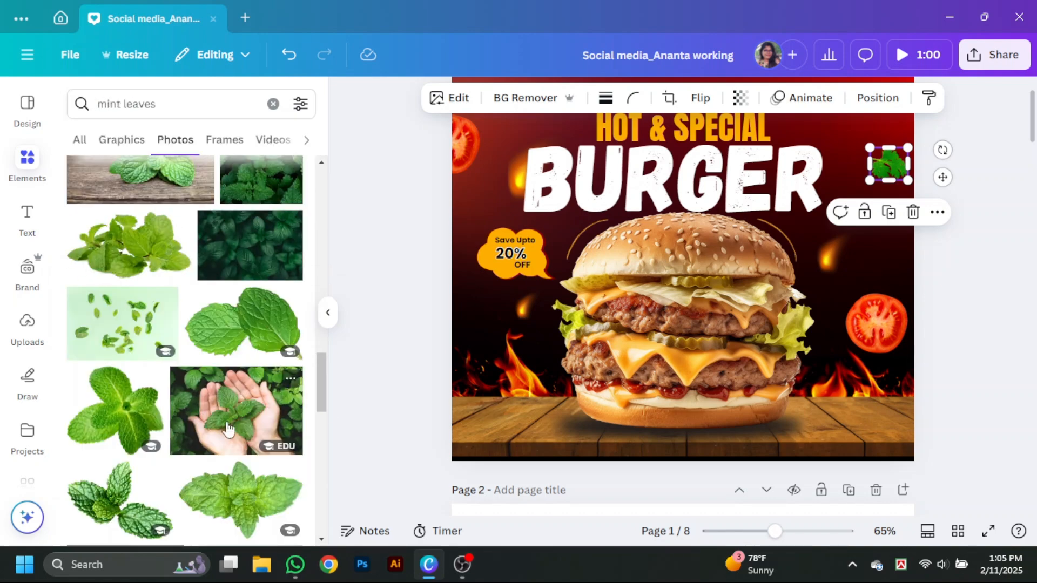
- Browse the "Peppermint" photos and add the image of three loose green leaves to the page
left_click(153, 180)
scroll(114, 334, "down", 3)
scroll(135, 336, "down", 5)
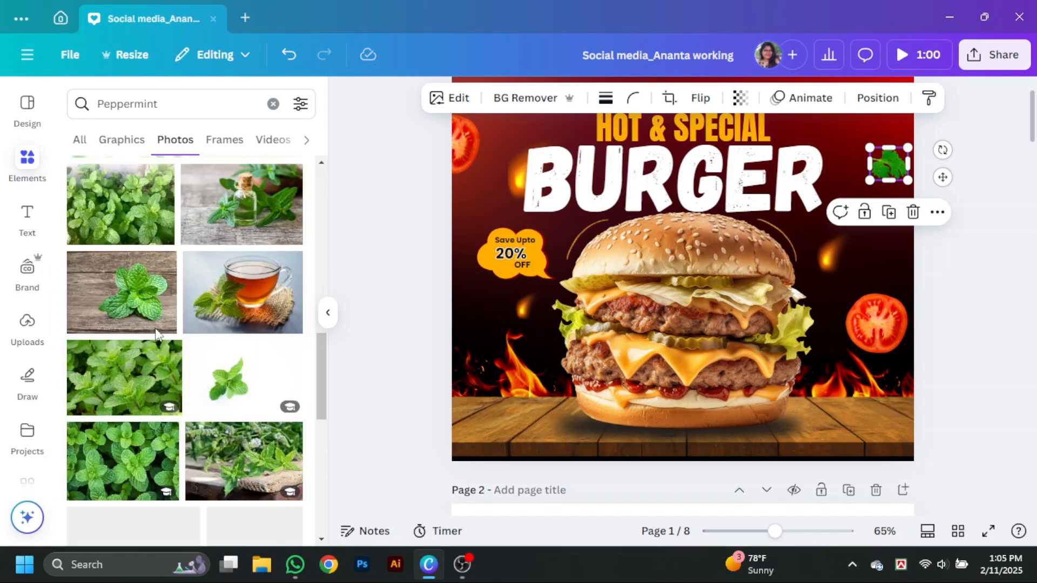
scroll(135, 336, "up", 5)
left_click(115, 334)
scroll(211, 400, "down", 12)
scroll(211, 400, "down", 7)
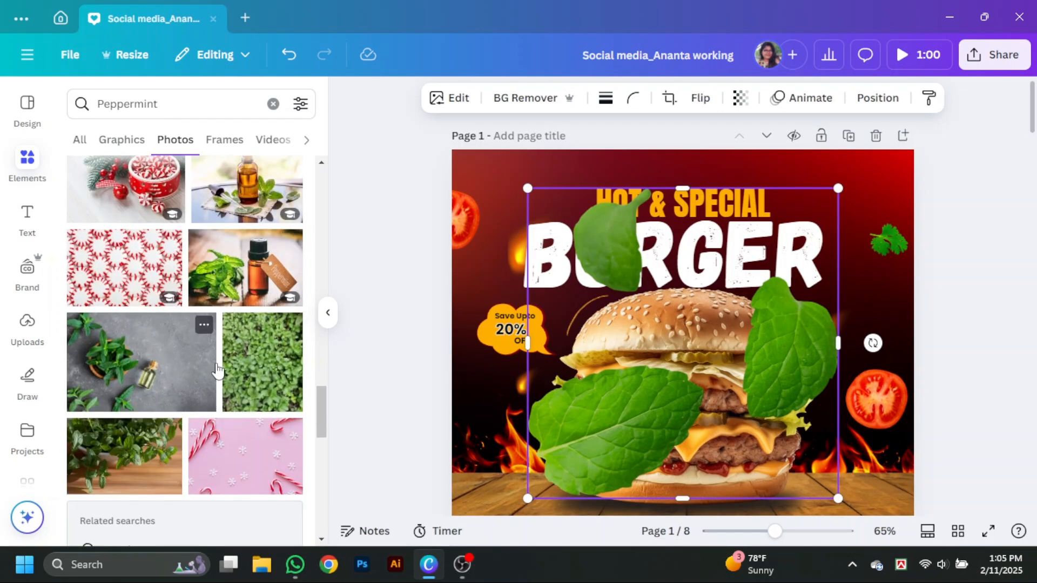
- Shrink and crop the leaf photo to a single leaf and place it at the page's left edge above the flames
left_click(328, 313)
left_click_drag(478, 422, 348, 428)
left_click_drag(570, 504, 401, 336)
left_click_drag(384, 266, 686, 262)
left_click_drag(631, 190, 638, 260)
left_click_drag(702, 295, 323, 437)
- Apply a blur effect to the green leaf at the page's left edge and adjust its intensity
left_click(314, 98)
scroll(231, 373, "down", 3)
left_click(297, 378)
left_click_drag(73, 263, 199, 270)
left_click(307, 140)
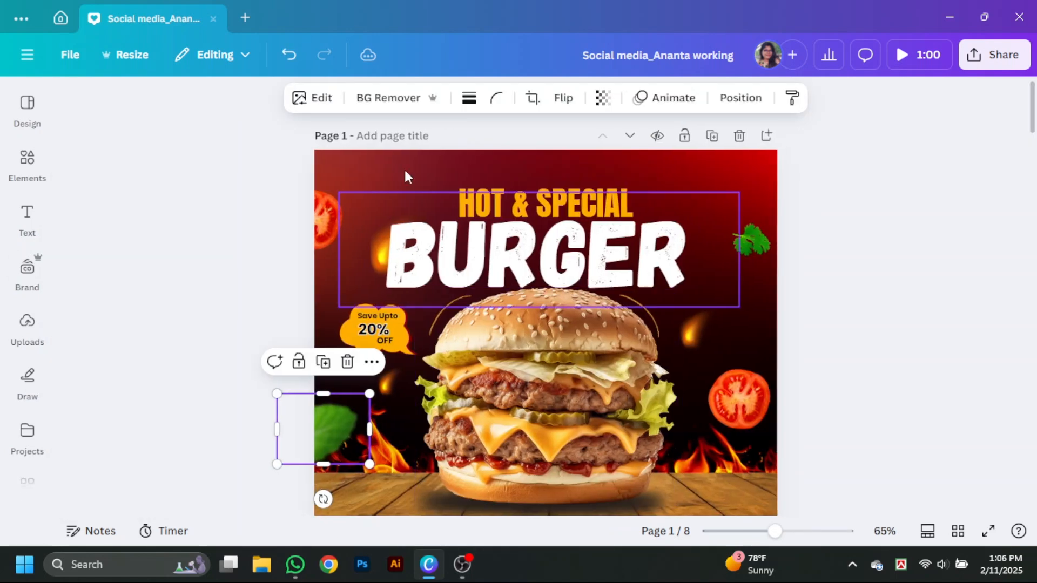
- Apply a lighter blur effect to the tomato slice at the page's upper left edge
left_click(329, 212)
left_click(322, 100)
scroll(235, 410, "down", 3)
left_click(242, 406)
left_click_drag(73, 259, 145, 259)
left_click(307, 140)
- Apply the blur effect to the tomato slice right of the burger
left_click(740, 402)
left_click(321, 100)
scroll(218, 354, "down", 3)
left_click(244, 398)
left_click(307, 141)
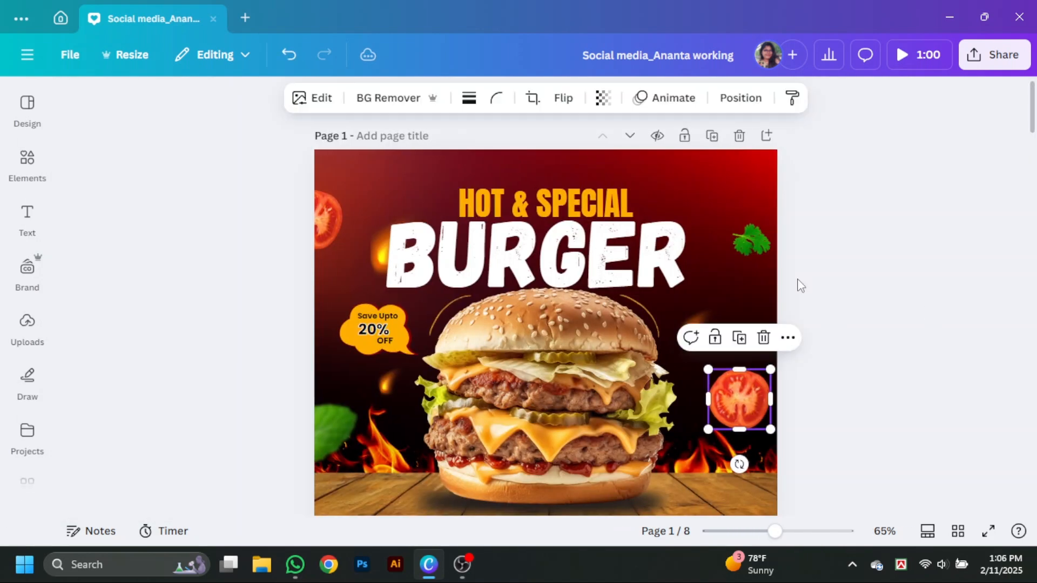
- Apply the blur effect to the green parsley sprig near the page's upper right corner and adjust its intensity
left_click(783, 239)
left_click(313, 97)
scroll(210, 380, "down", 3)
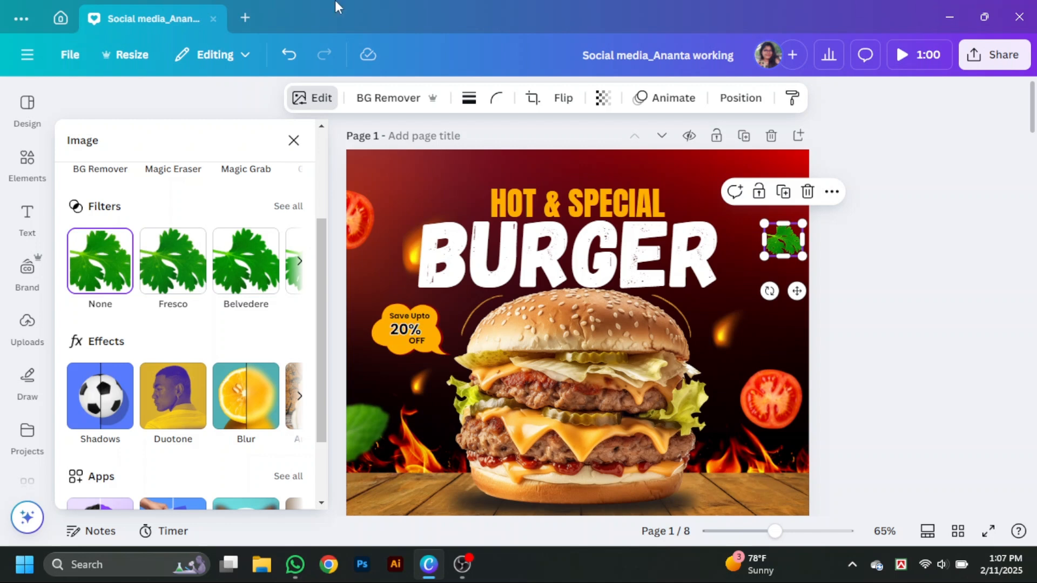
left_click(265, 391)
left_click_drag(74, 257, 139, 260)
left_click(306, 140)
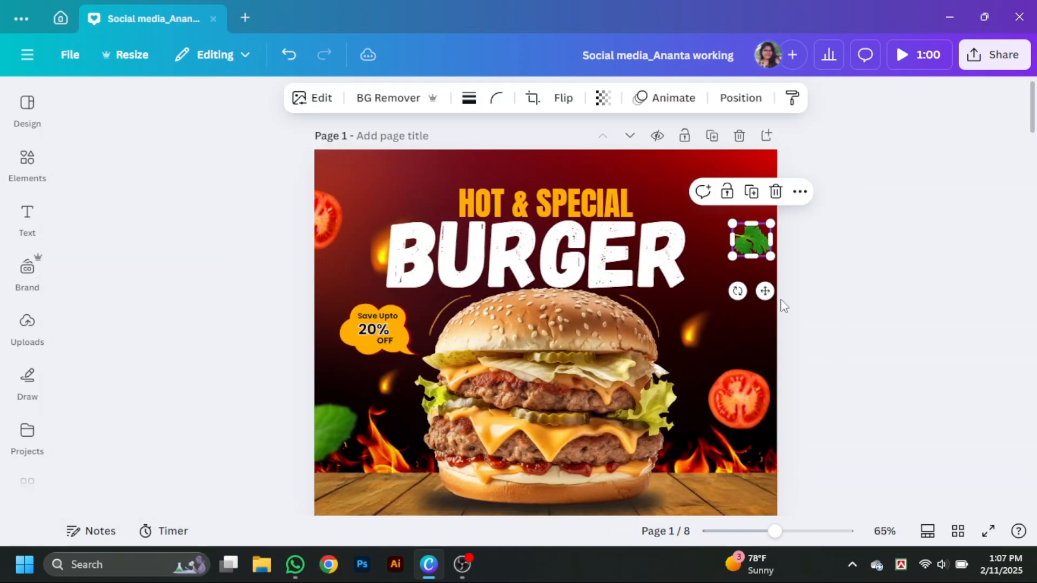
left_click(926, 413)
- Search the photo elements for a lettuce leaf and browse the images
scroll(940, 421, "down", 1)
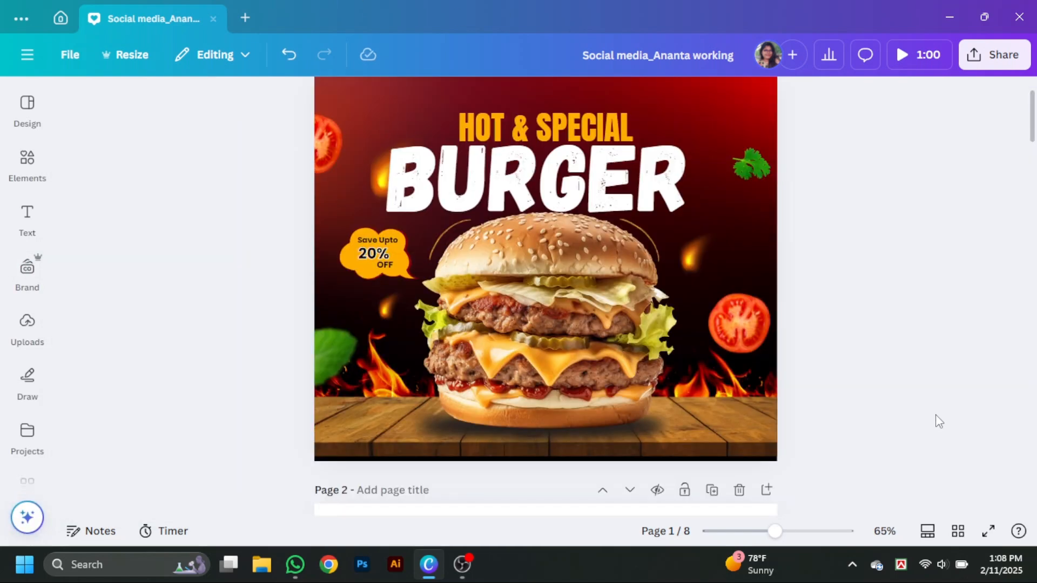
left_click(47, 160)
type("letus")
key("Return")
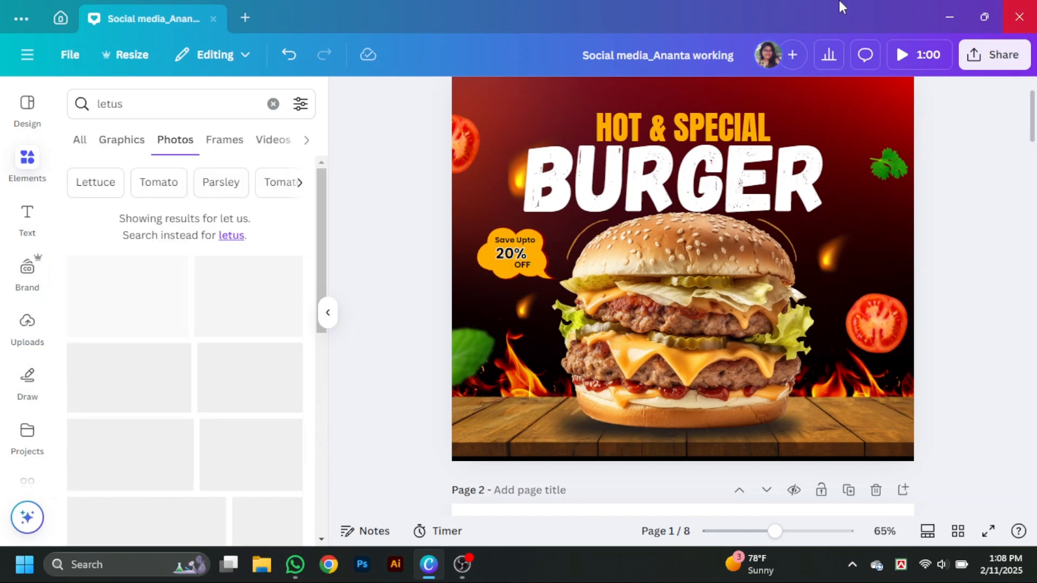
left_click(162, 104)
left_click(158, 195)
left_click(175, 139)
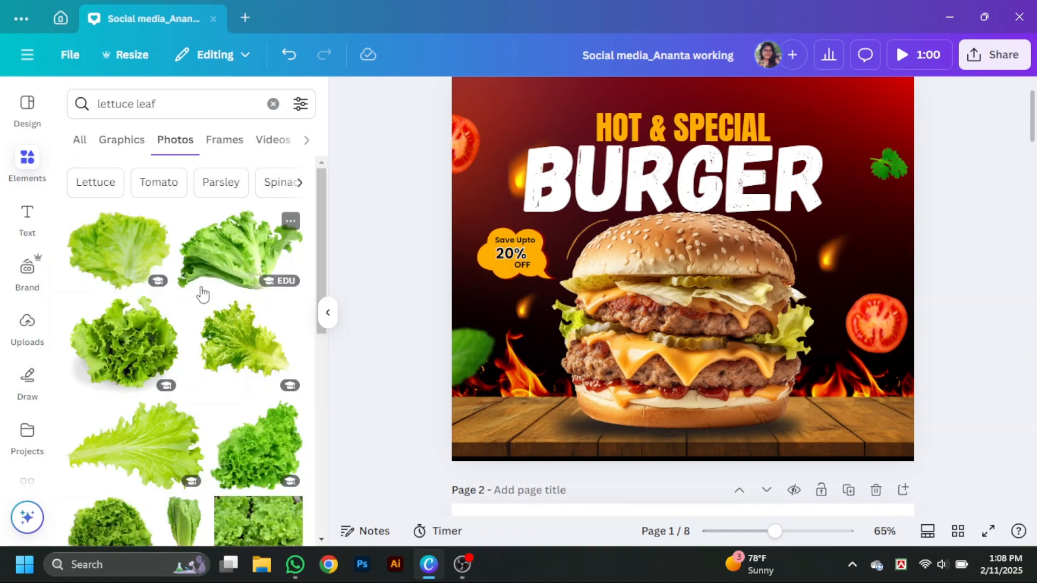
scroll(205, 302, "down", 5)
scroll(211, 323, "down", 10)
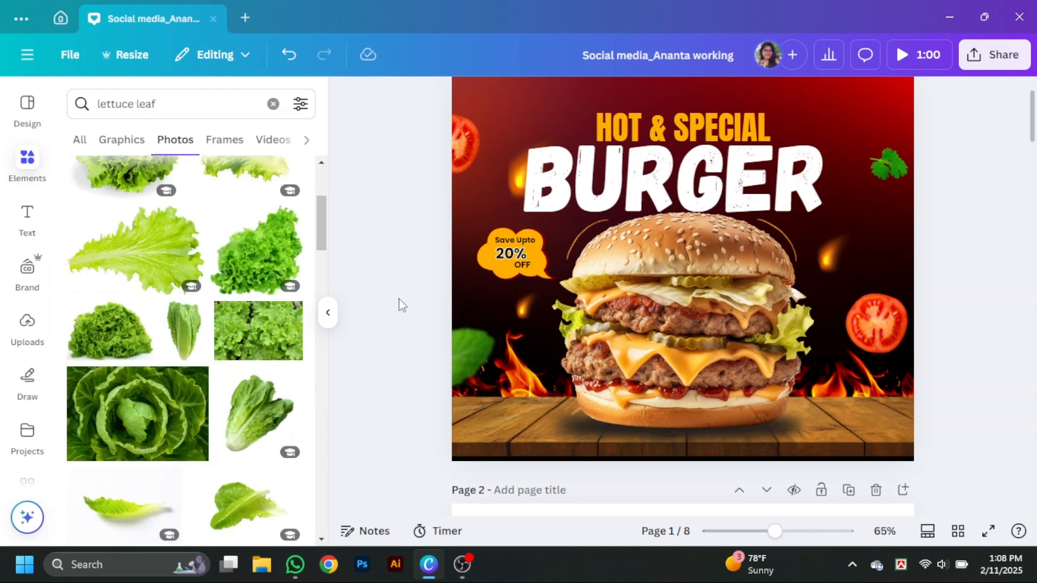
left_click(328, 313)
- Change the "Hot & Special" heading to the Apricots font and turn off its uppercase formatting
scroll(929, 316, "up", 2)
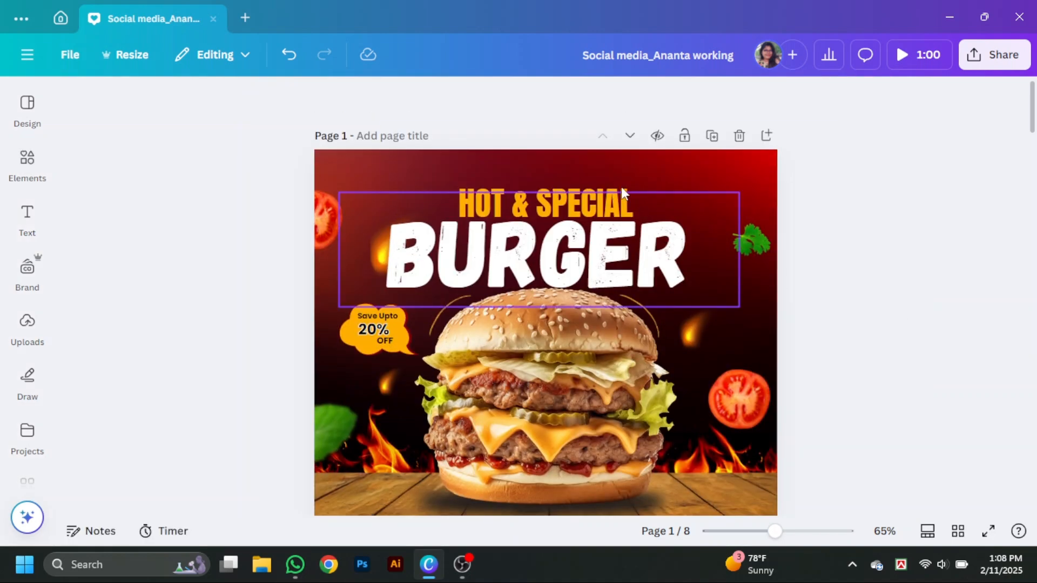
left_click(532, 196)
left_click(843, 334)
left_click(575, 189)
left_click(246, 100)
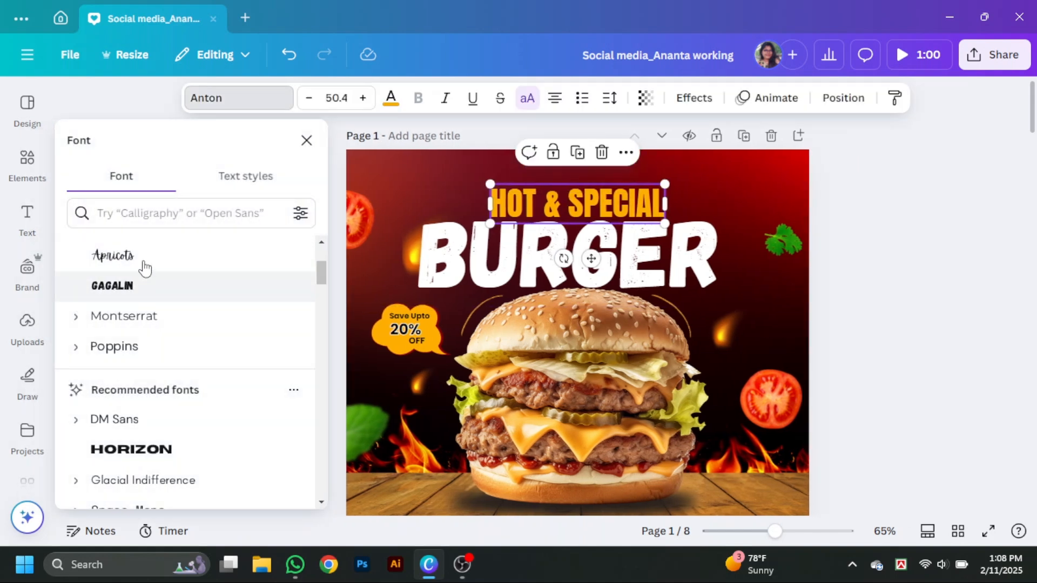
left_click(146, 264)
left_click(527, 98)
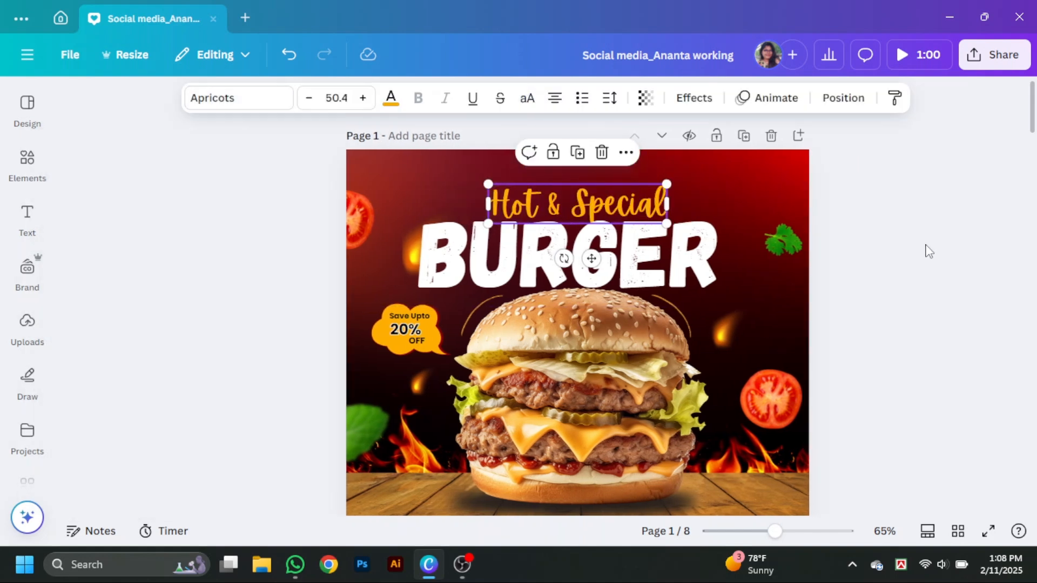
- Enlarge the "Hot & Special" heading to size 53 and nudge it into place above the BURGER title
left_click_drag(458, 183, 450, 181)
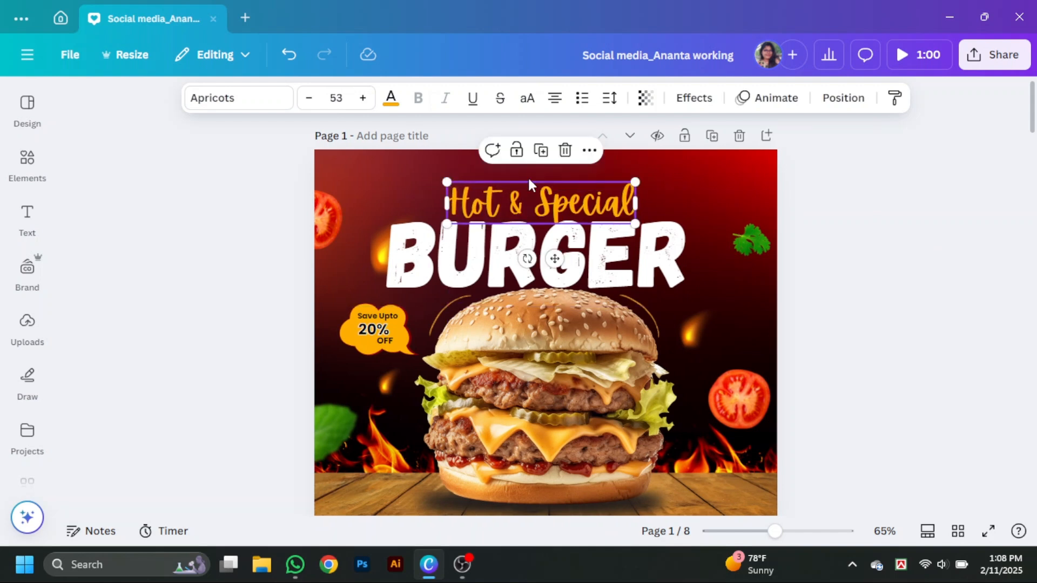
left_click_drag(580, 185, 575, 186)
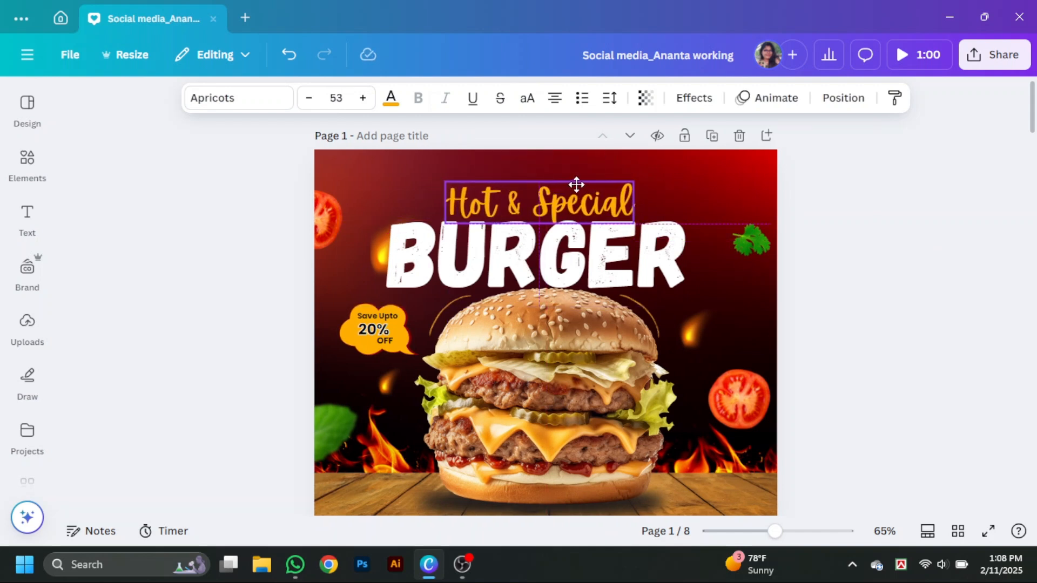
left_click(875, 206)
- Add a square from the shape elements and resize it into a small wide rectangle at the page's lower left corner
scroll(653, 385, "down", 2)
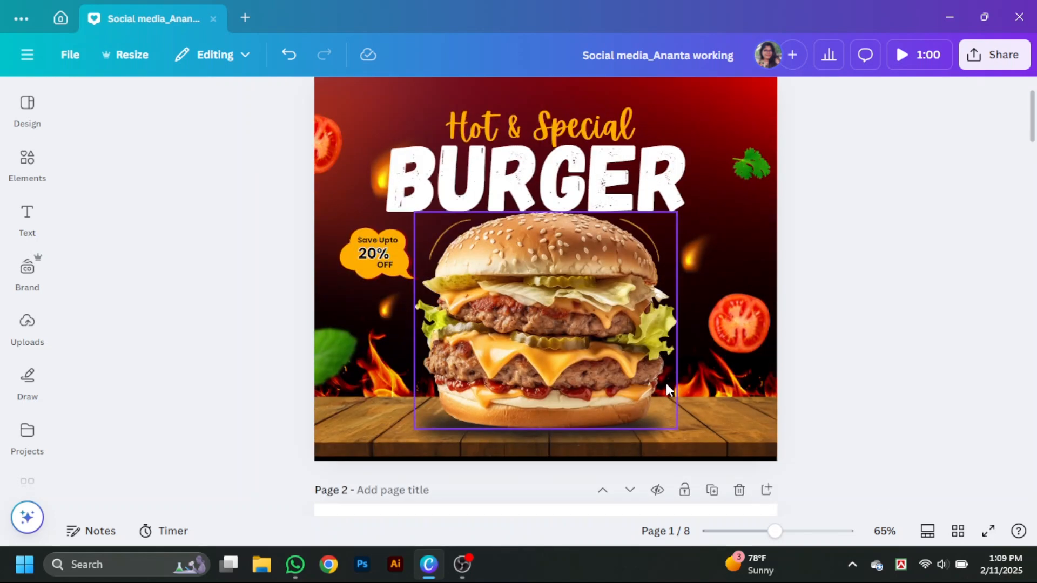
left_click(27, 162)
left_click(274, 111)
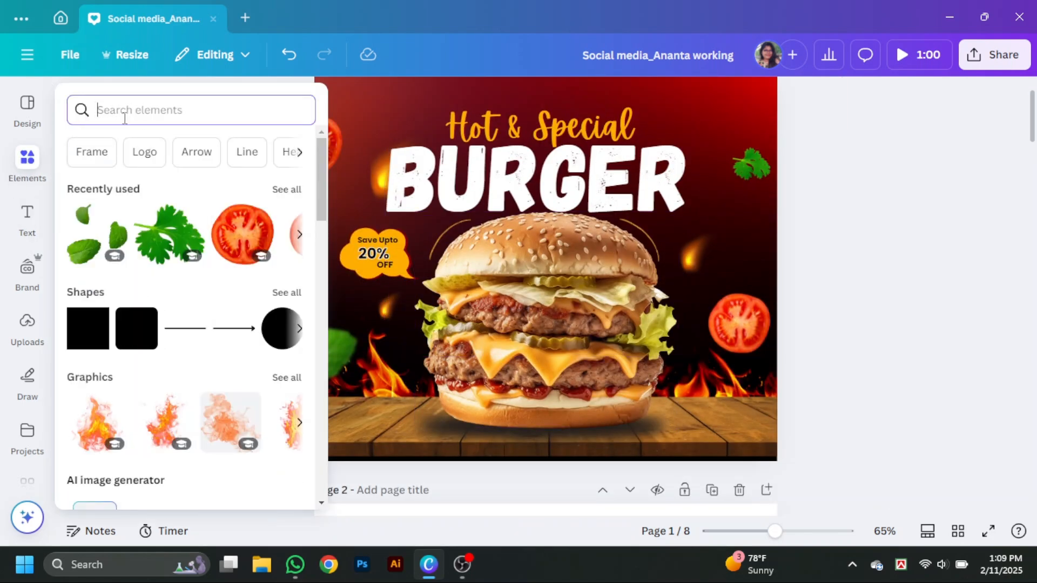
type("shape")
key("Return")
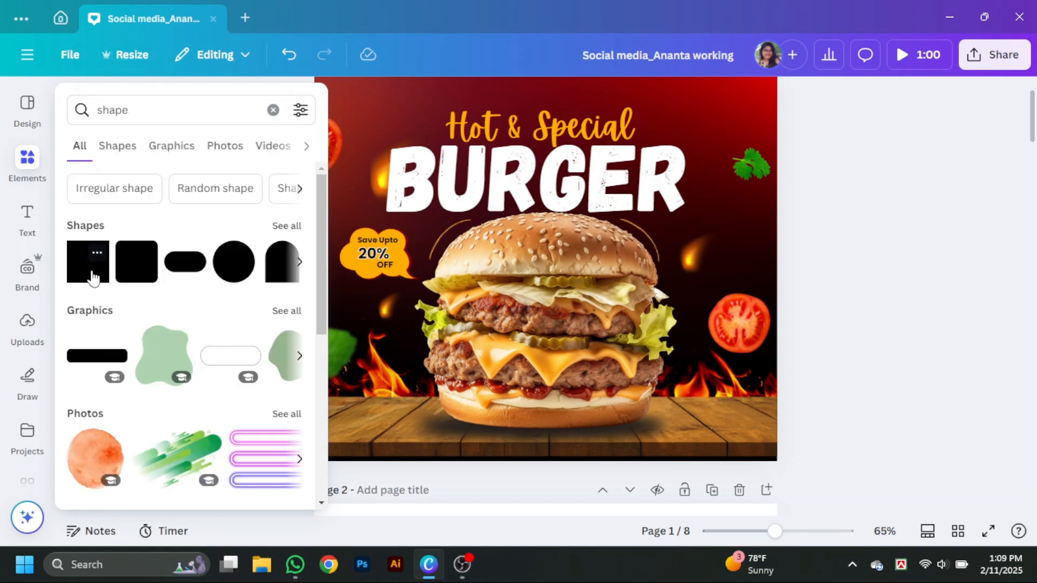
left_click(93, 278)
left_click_drag(537, 299, 435, 444)
left_click_drag(386, 422, 389, 426)
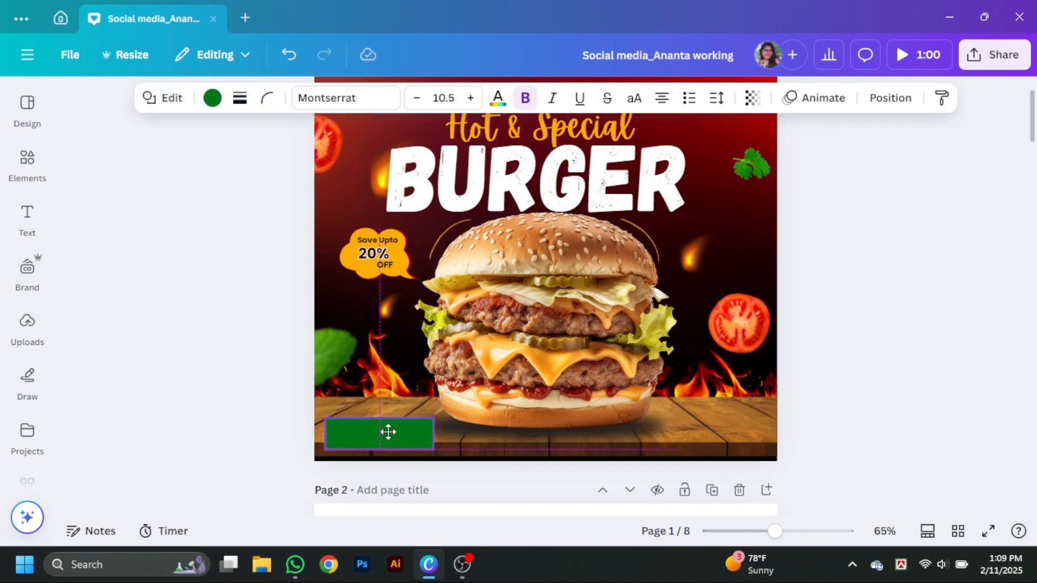
- Fill the lower left rectangle with orange and give it a solid black border of weight 4
left_click(213, 98)
left_click(124, 376)
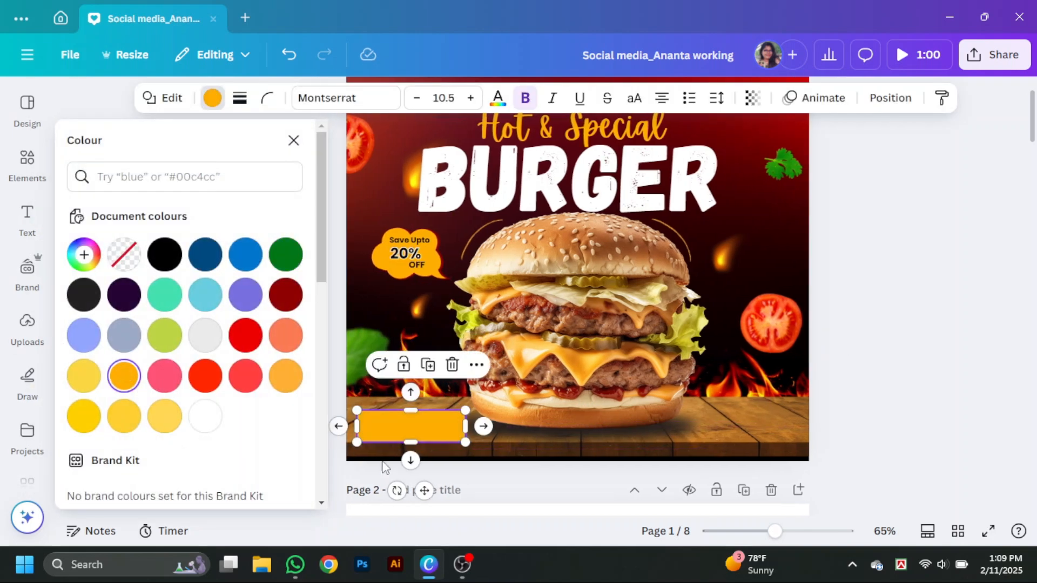
left_click(268, 103)
left_click(240, 98)
left_click(197, 143)
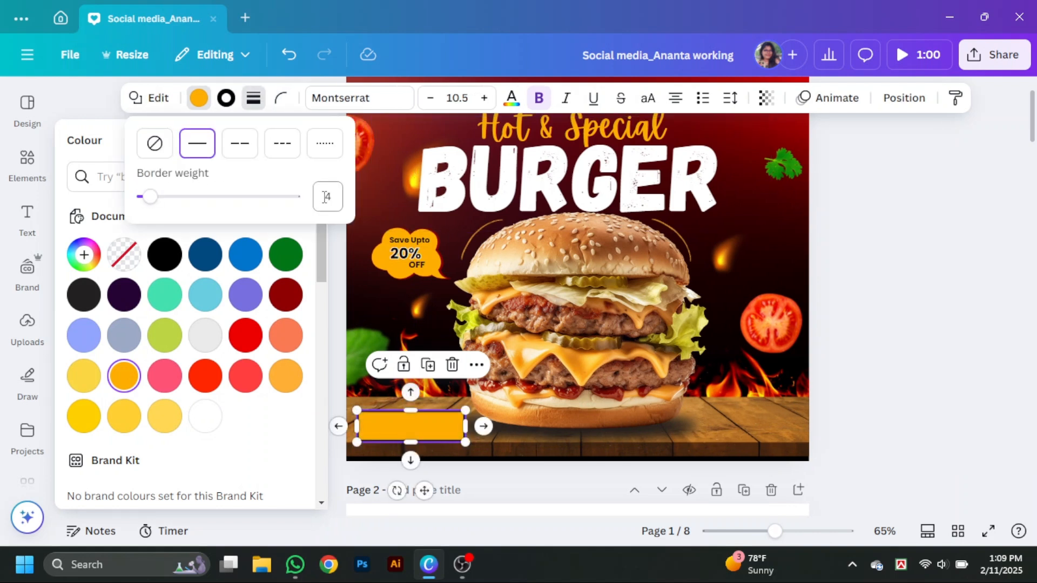
- Round the corners of the orange rectangle to give it a pill-like button shape
left_click(280, 98)
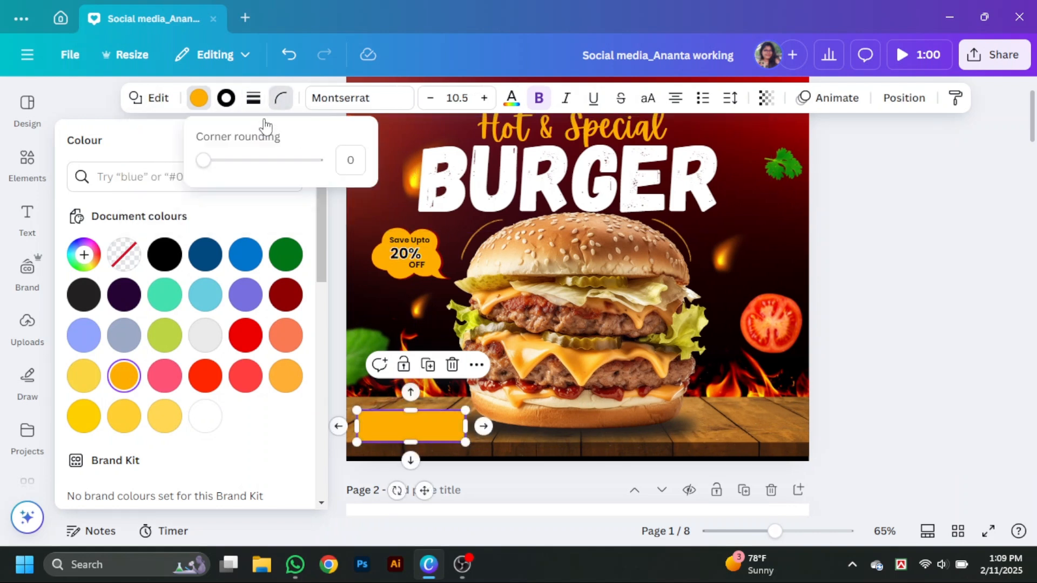
left_click_drag(252, 178, 261, 178)
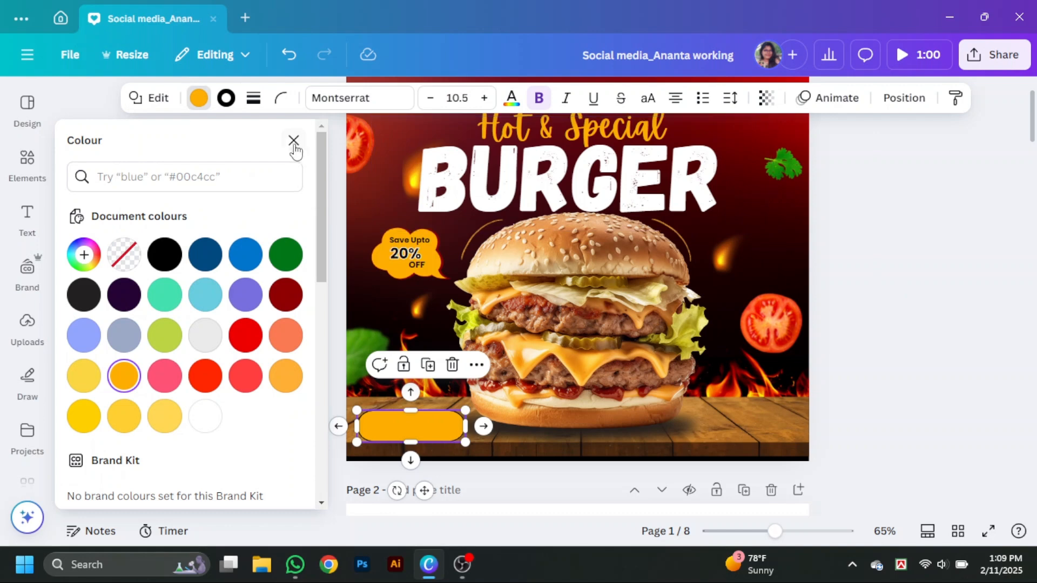
left_click(293, 141)
scroll(560, 168, "up", 2)
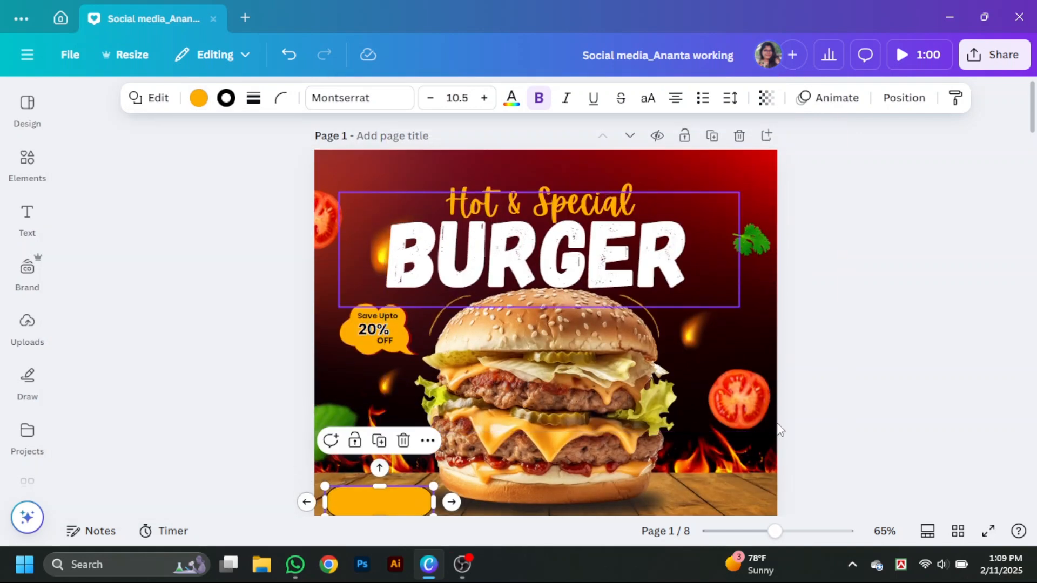
scroll(780, 431, "up", 4)
left_click(687, 215)
left_click(680, 172)
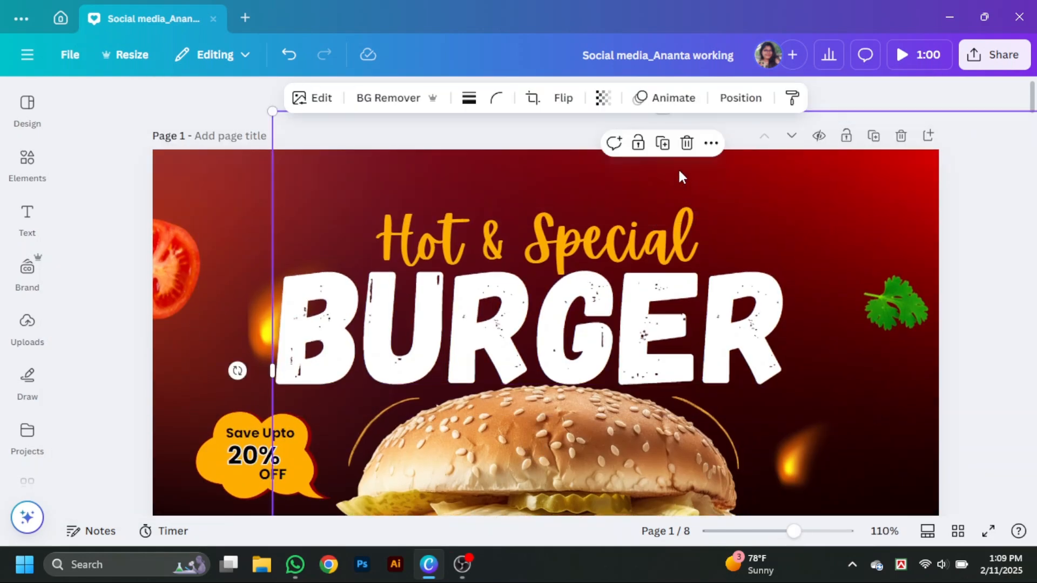
scroll(728, 344, "down", 3)
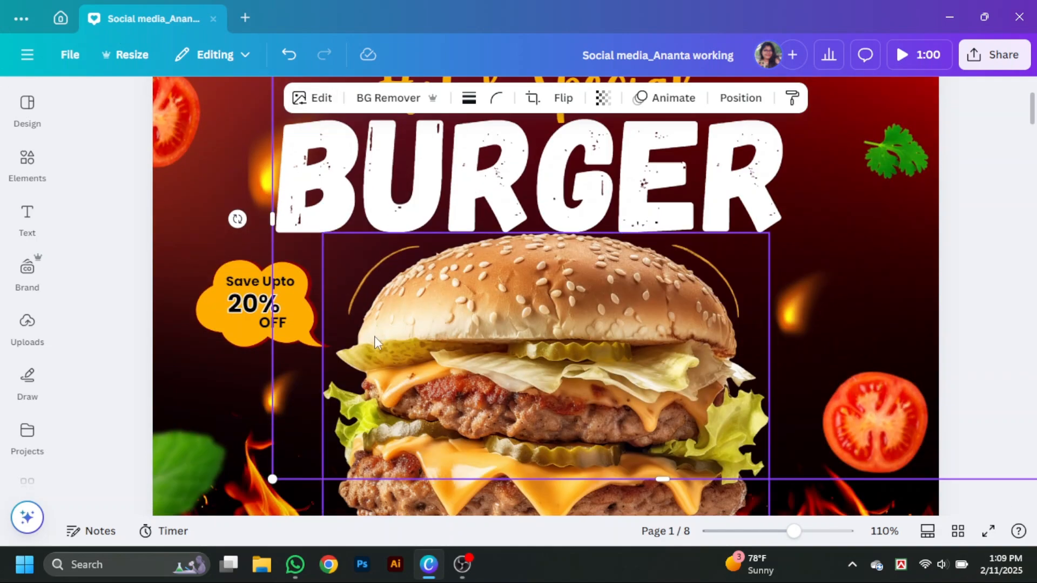
- Add a body text box reading "Order Now" over the orange button at the page's lower left
left_click(25, 230)
left_click(189, 223)
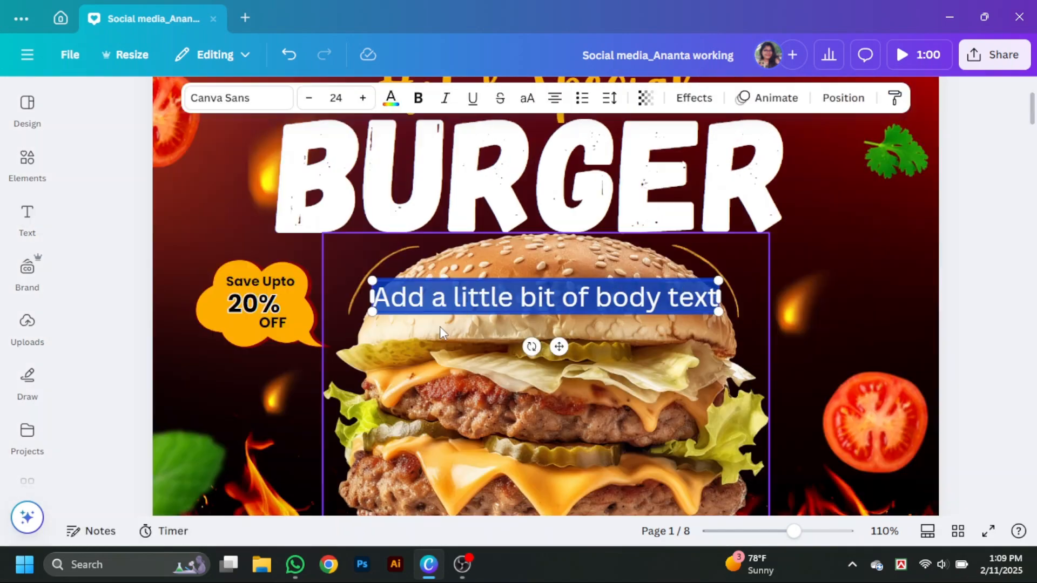
scroll(440, 326, "down", 3)
left_click_drag(663, 153, 448, 458)
double_click(448, 458)
type("ORder")
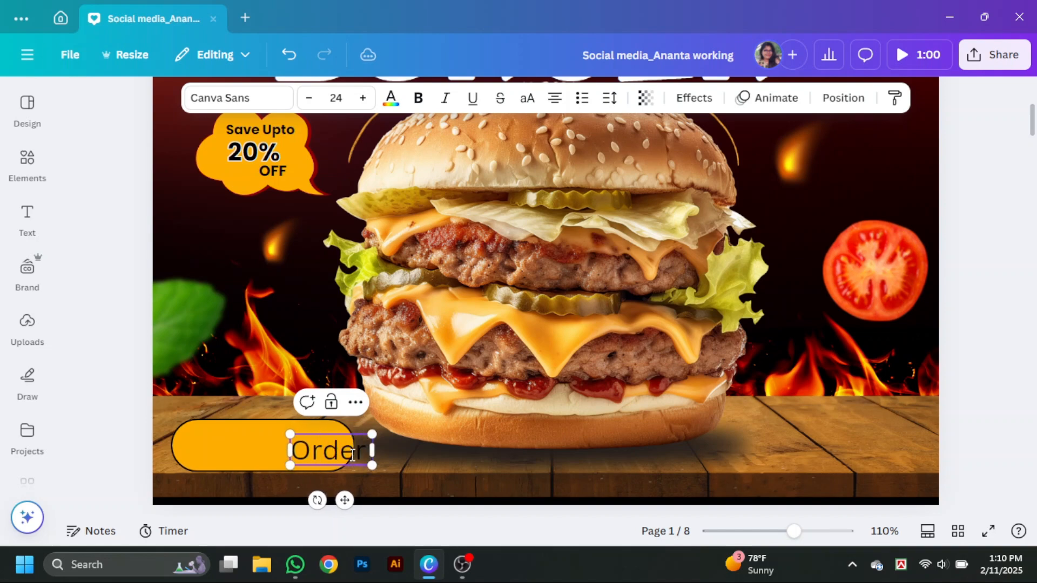
type(" Now")
- Make the "Order Now" text bold and fit it inside the orange button at size 18.7
key("ctrl+a")
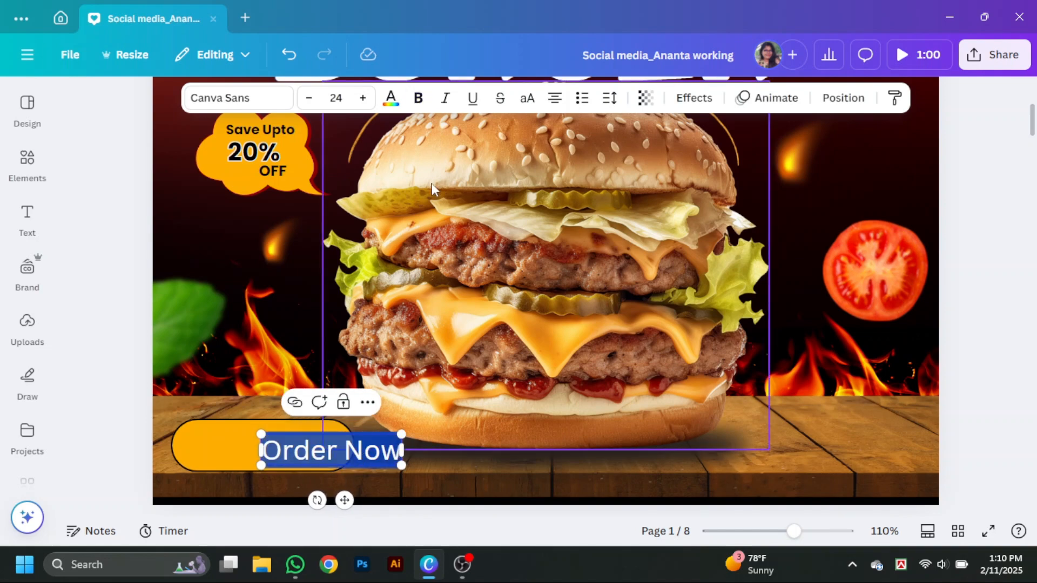
left_click(398, 99)
left_click(114, 162)
left_click(570, 473)
left_click_drag(301, 450, 232, 444)
left_click_drag(333, 460, 257, 445)
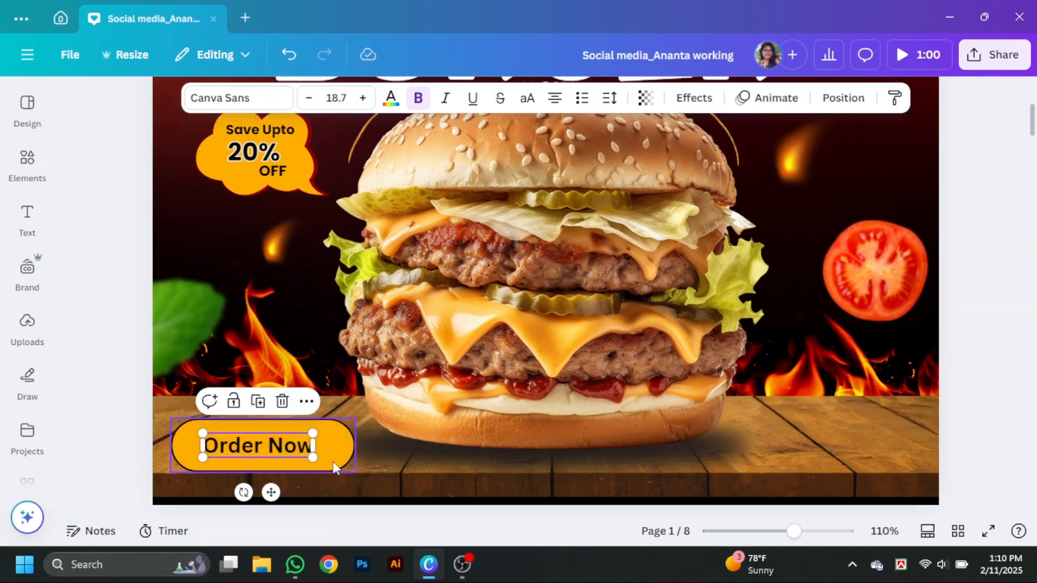
- Shrink the orange button to fit more closely around the "Order Now" text
left_click(332, 463)
left_click_drag(355, 472, 333, 465)
left_click_drag(244, 428, 299, 445)
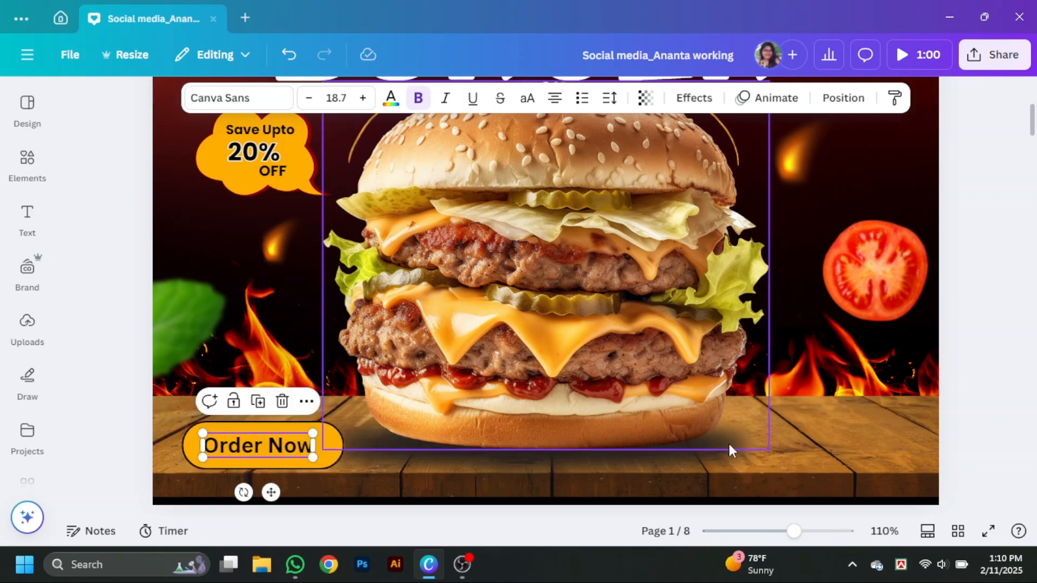
- Preview the burger post in full screen and return to editing
left_click_drag(794, 531, 784, 531)
left_click(938, 401)
left_click(988, 531)
key("Escape")
- Select the "Order Now" text with its orange button and align them to each other's middle and centre
left_click(346, 423)
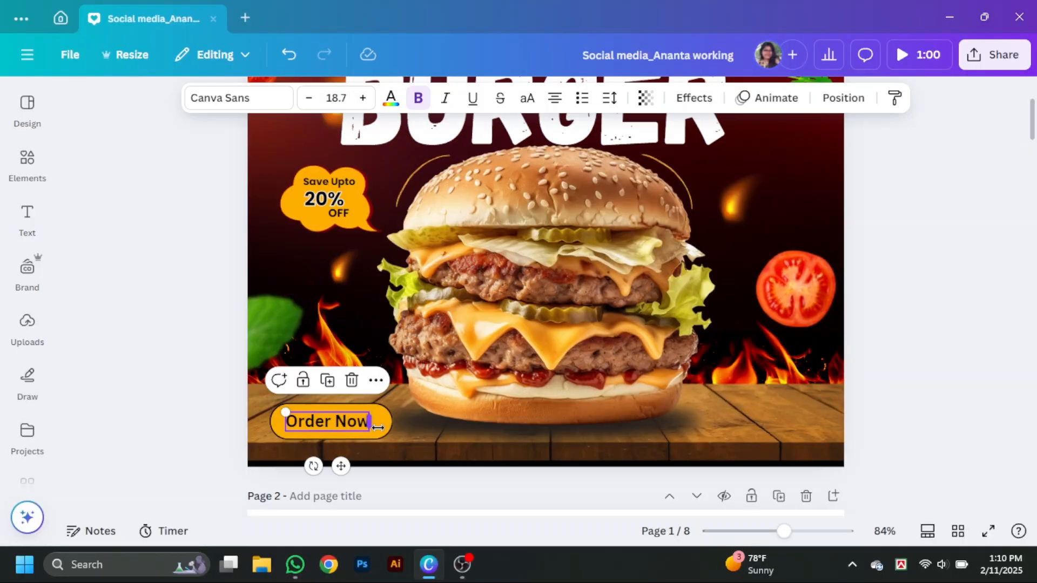
left_click(335, 420, "shift")
left_click(335, 420)
left_click(373, 413, "shift")
left_click(891, 98)
left_click(127, 177)
left_click(246, 365)
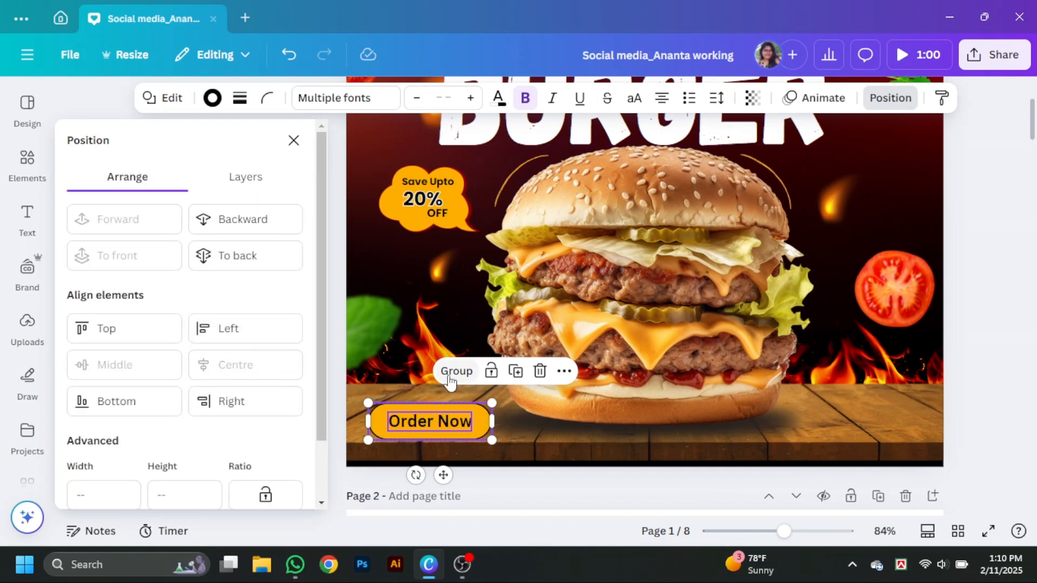
- Group the "Order Now" text with its button and scale the group down at the page's lower left
left_click(450, 372)
left_click_drag(492, 441, 417, 426)
- Search the graphics for "delivery phone icon" and add the red delivery scooter rider to the page
left_click(27, 163)
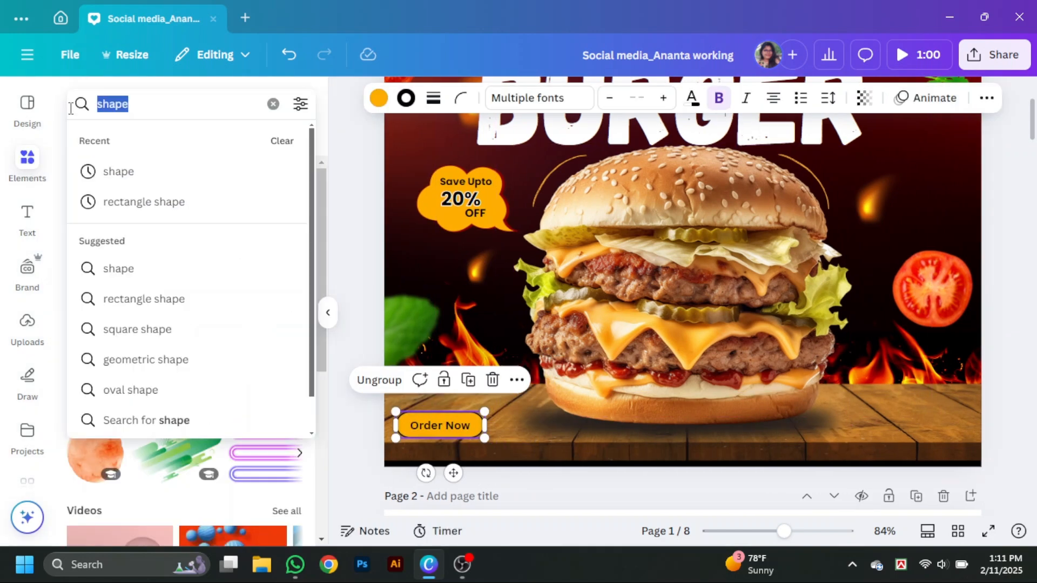
type("phone icon")
key("Return")
left_click(98, 104)
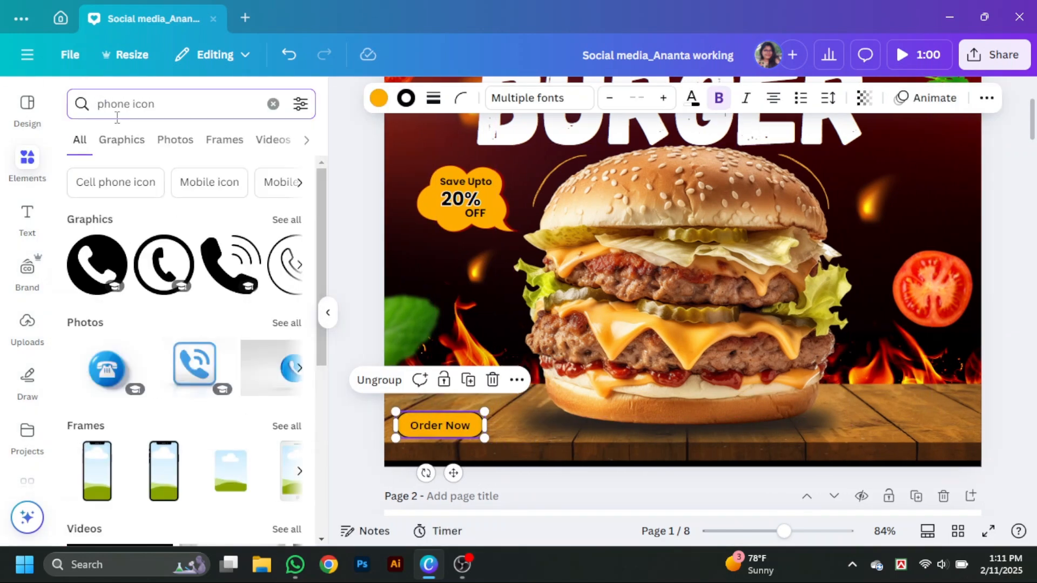
type("delivery")
key("Return")
scroll(189, 297, "down", 5)
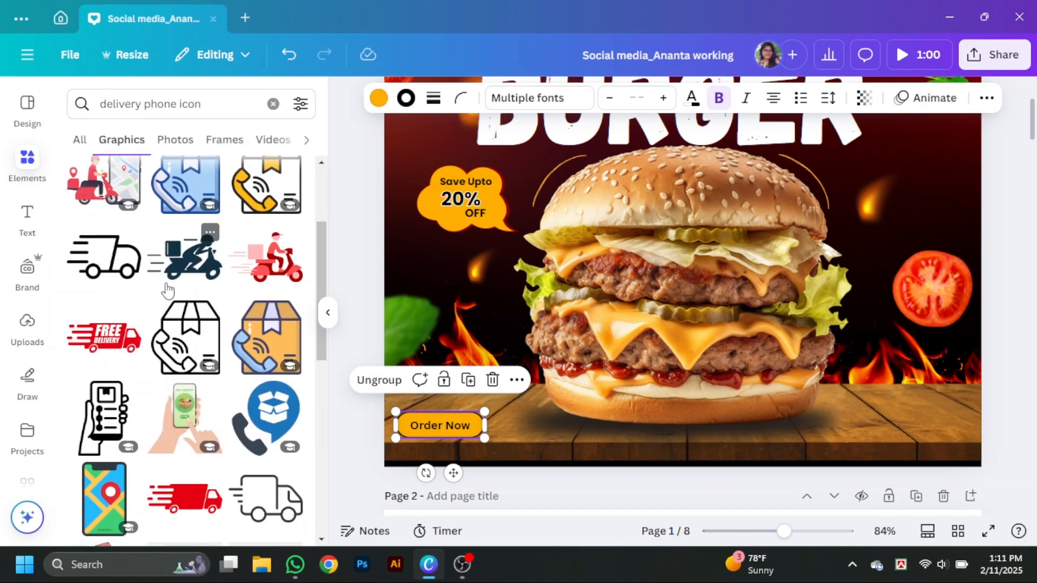
left_click(266, 334)
- Shrink the delivery scooter graphic and recolour its red parts with yellow and black
left_click_drag(728, 281, 799, 416)
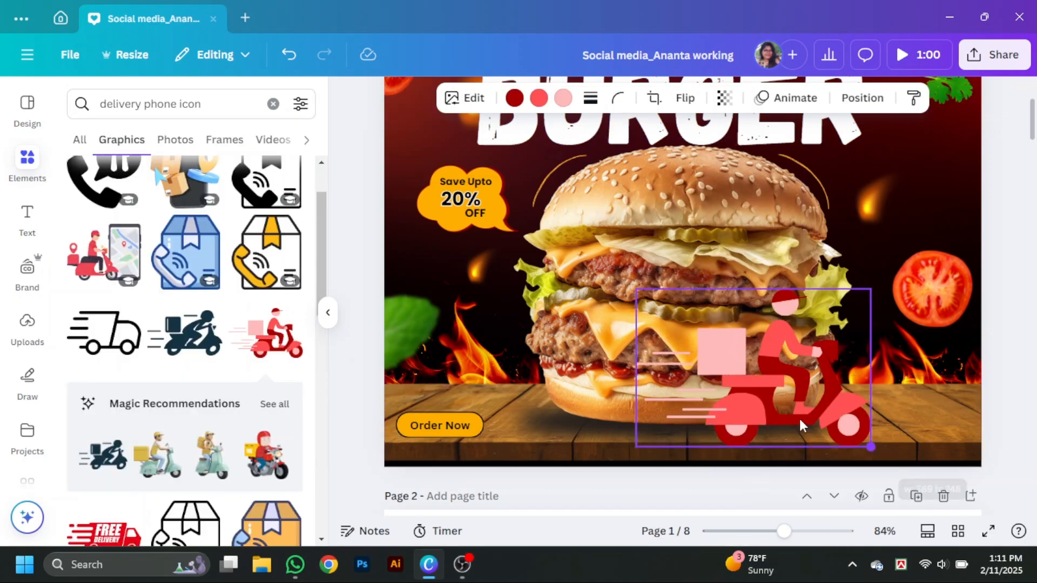
left_click_drag(870, 445, 715, 342)
left_click(514, 98)
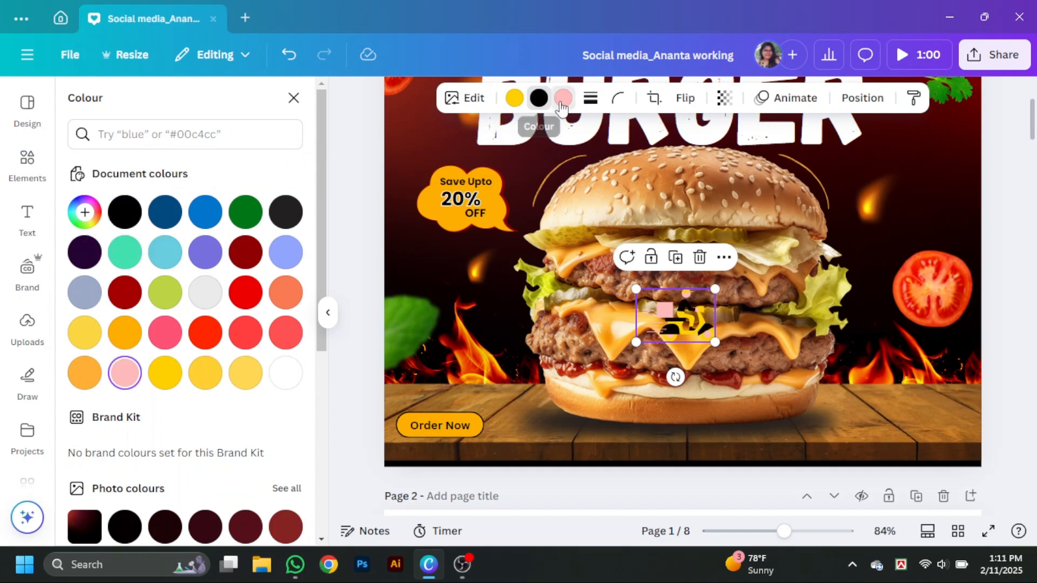
left_click(515, 98)
left_click(125, 212)
left_click(539, 98)
left_click(125, 333)
left_click(164, 372)
- Place the delivery scooter on the wooden table right of the burger and reduce it to a small icon
left_click_drag(678, 318, 855, 419)
left_click_drag(892, 444, 861, 422)
left_click(939, 454)
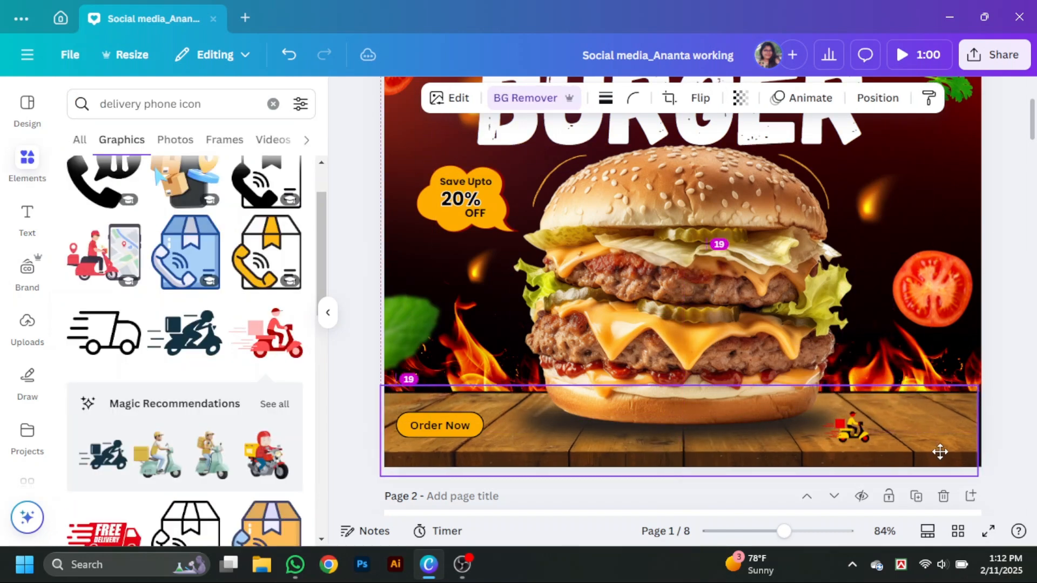
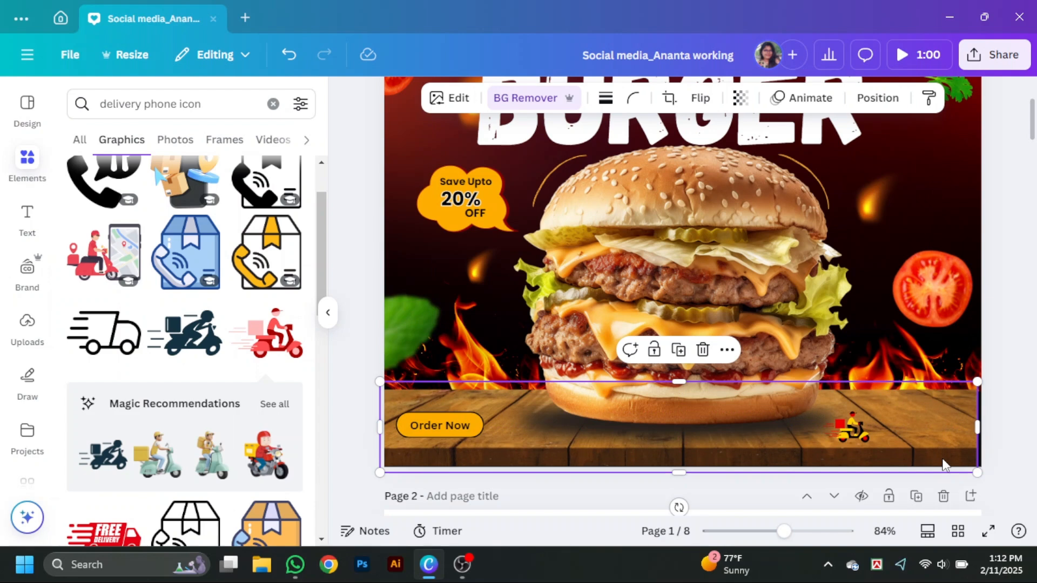
- Widen the wooden table slightly past the page's right edge and delete the delivery scooter icon
left_click_drag(977, 427, 991, 427)
scroll(940, 475, "down", 1)
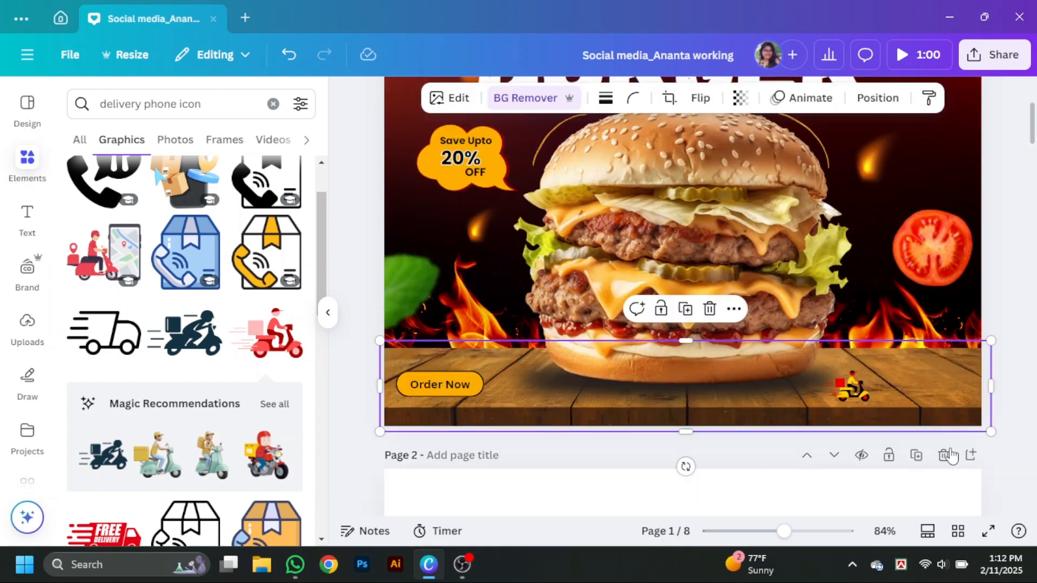
left_click(853, 389)
key("Delete")
left_click(329, 324)
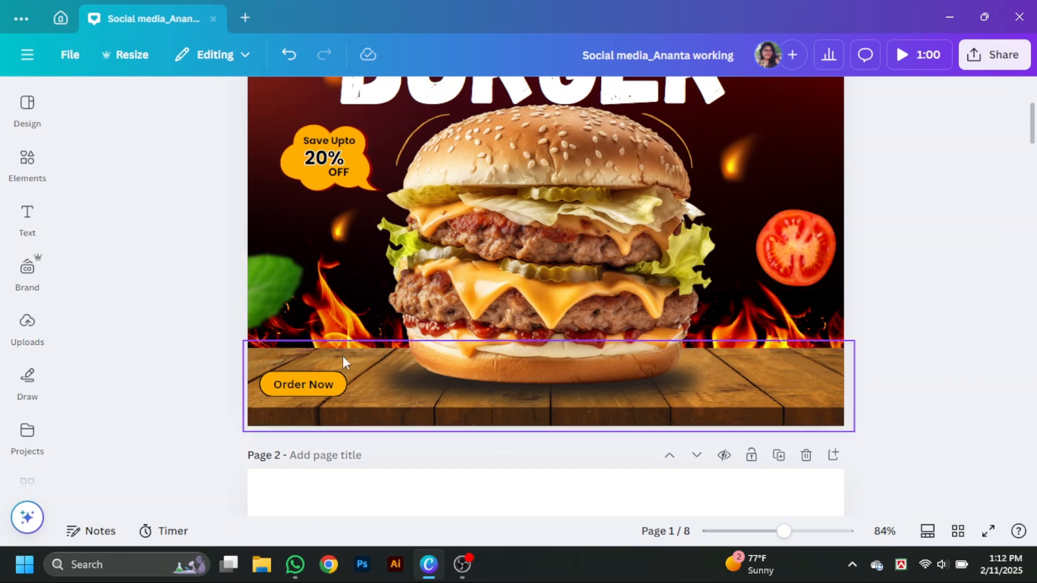
- Add a text box containing the contact phone number over the burger
type("t")
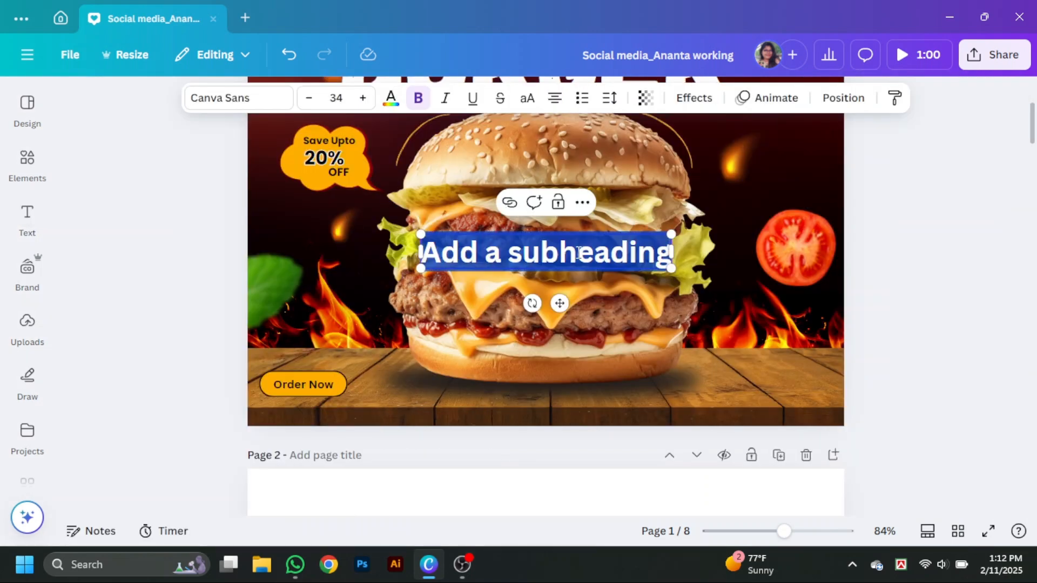
type("Q")
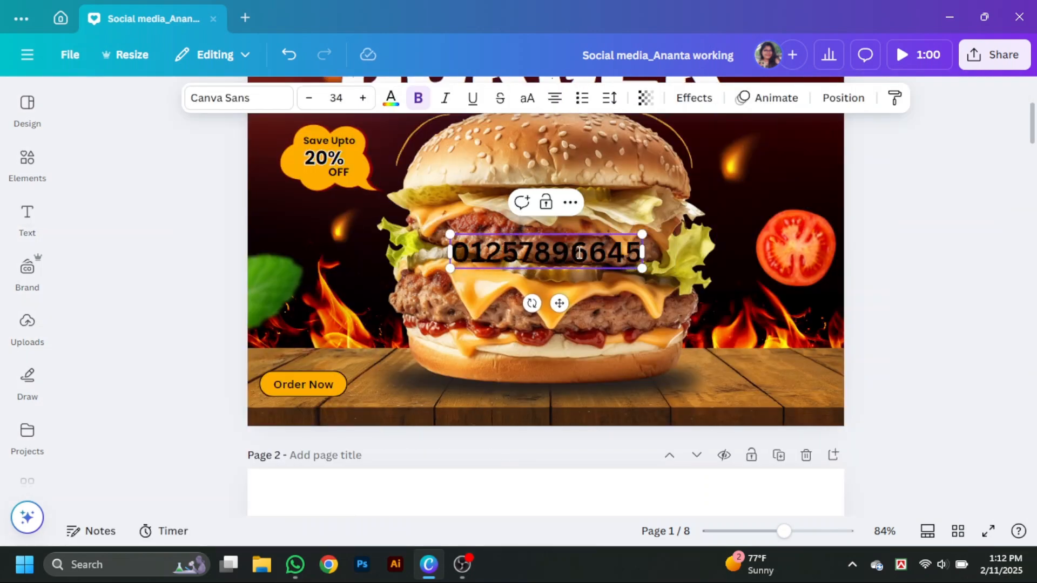
left_click(391, 97)
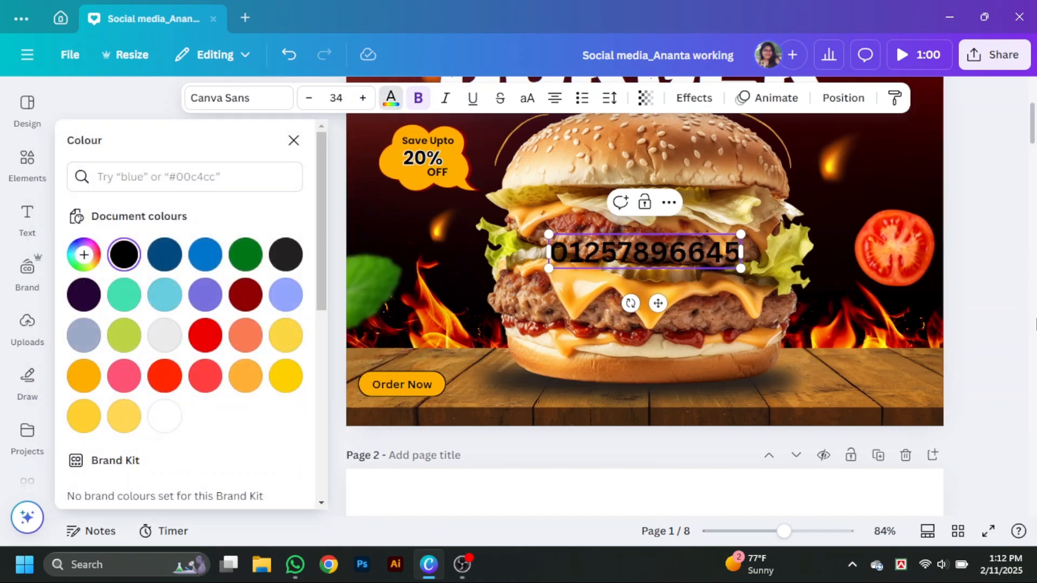
scroll(660, 219, "down", 1)
left_click(1018, 292)
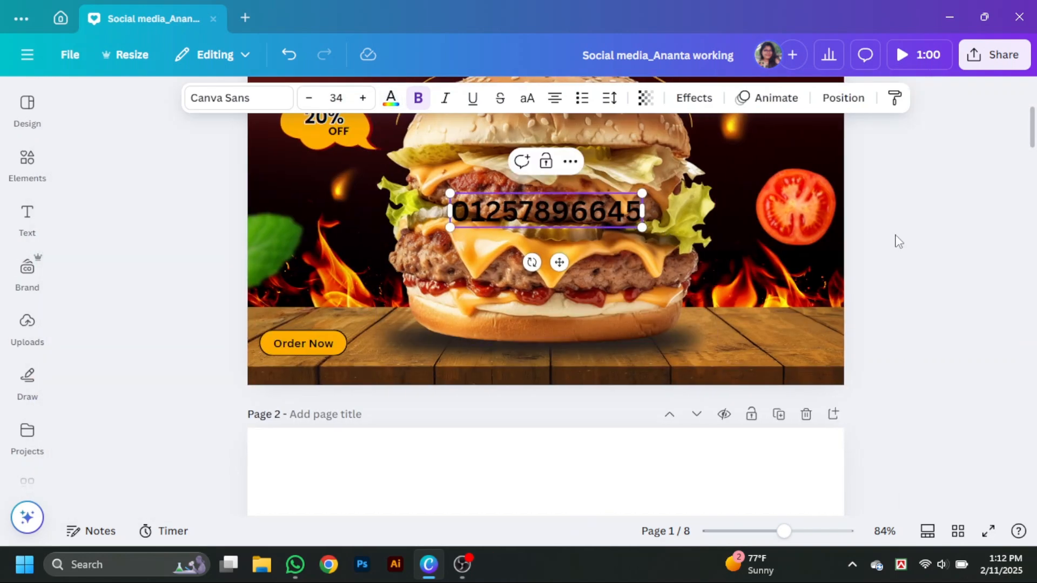
- Shrink the phone number, place it at the wooden table's right end and colour it white
left_click_drag(546, 211, 759, 352)
left_click_drag(863, 372, 808, 352)
left_click_drag(728, 344, 736, 347)
left_click_drag(792, 354, 795, 357)
left_click(391, 98)
left_click(165, 364)
- Add a small subheading reading "Call Us For Home Delivery" above the phone number
left_click(27, 218)
left_click(229, 322)
left_click(328, 312)
left_click_drag(547, 232, 773, 336)
left_click_drag(897, 352, 773, 336)
left_click_drag(721, 328, 782, 338)
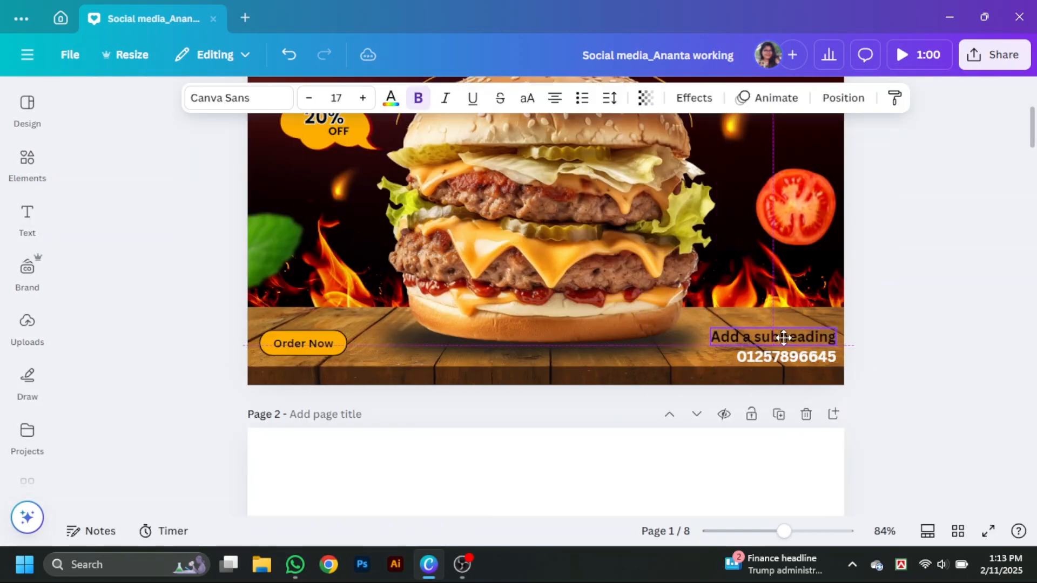
double_click(783, 338)
type("Call Us For Home")
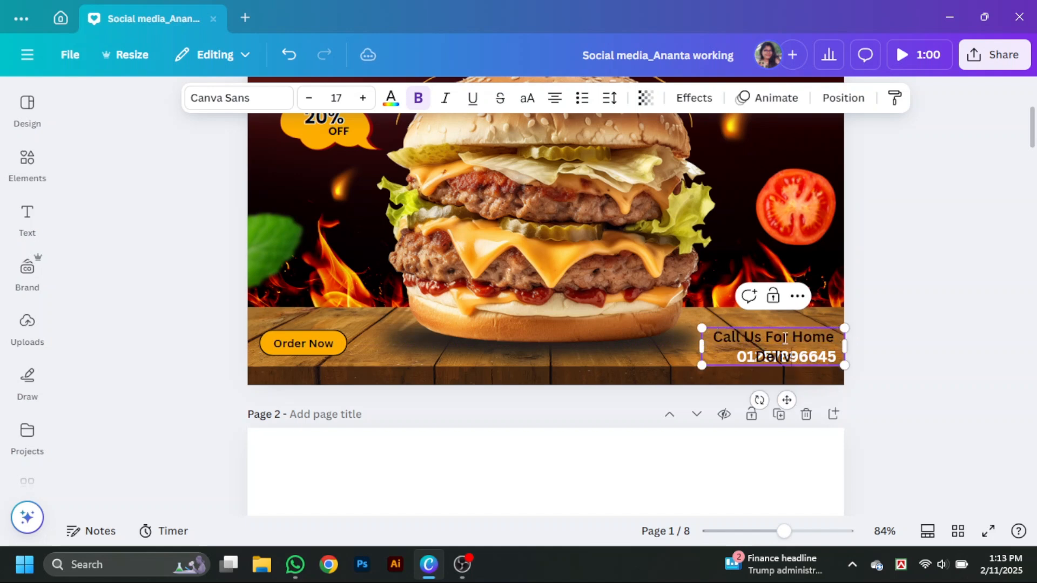
- Reduce the "Call Us For Home Delivery" text to size 13.6, tighten its line spacing and fit it above the phone number
left_click_drag(844, 347, 815, 363)
left_click(610, 98)
left_click_drag(753, 333, 792, 324)
left_click(610, 98)
left_click_drag(574, 214, 561, 214)
left_click_drag(787, 336, 789, 335)
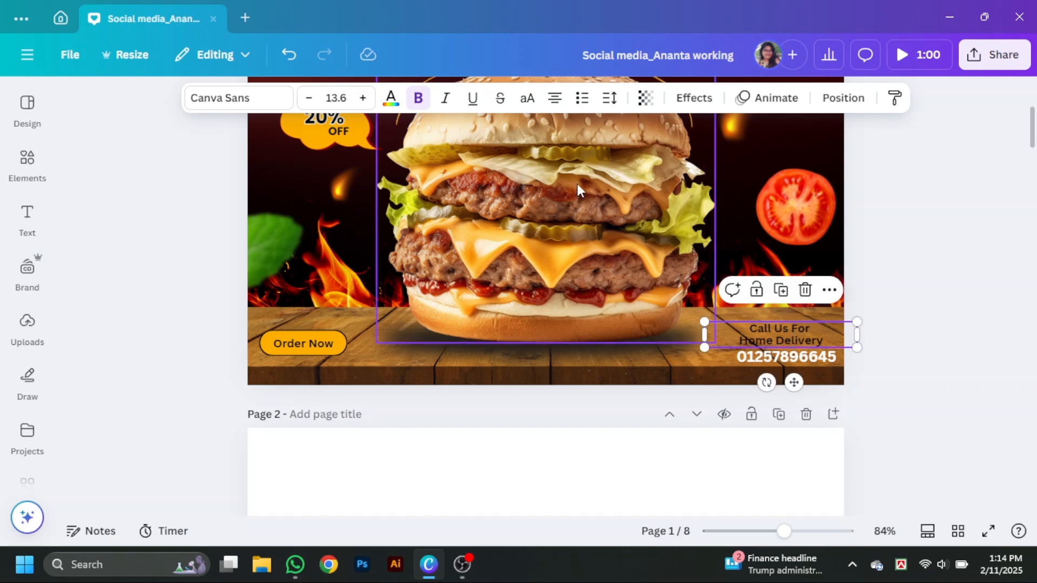
- Search the graphics for "ribbon" and add the plain pink ribbon banner to the page
left_click(27, 162)
type("ribbon")
key("Return")
left_click(122, 140)
scroll(216, 286, "down", 5)
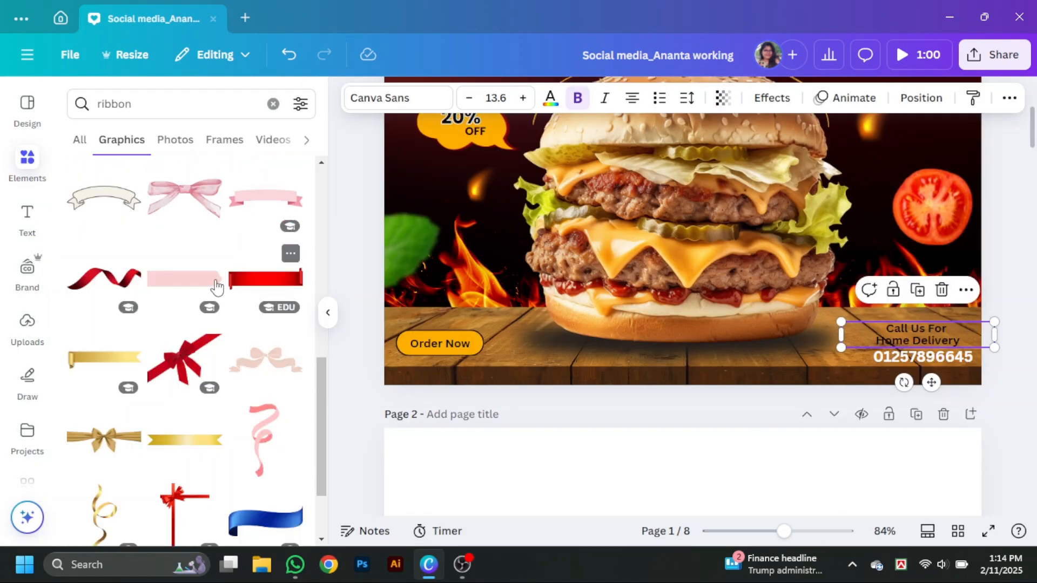
left_click(216, 285)
- Recolour the ribbon orange, flip it horizontally and fit it behind the "Call Us For Home Delivery" text
left_click(528, 97)
left_click(124, 332)
left_click_drag(683, 210, 768, 408)
left_click(673, 97)
left_click(661, 139)
left_click(327, 313)
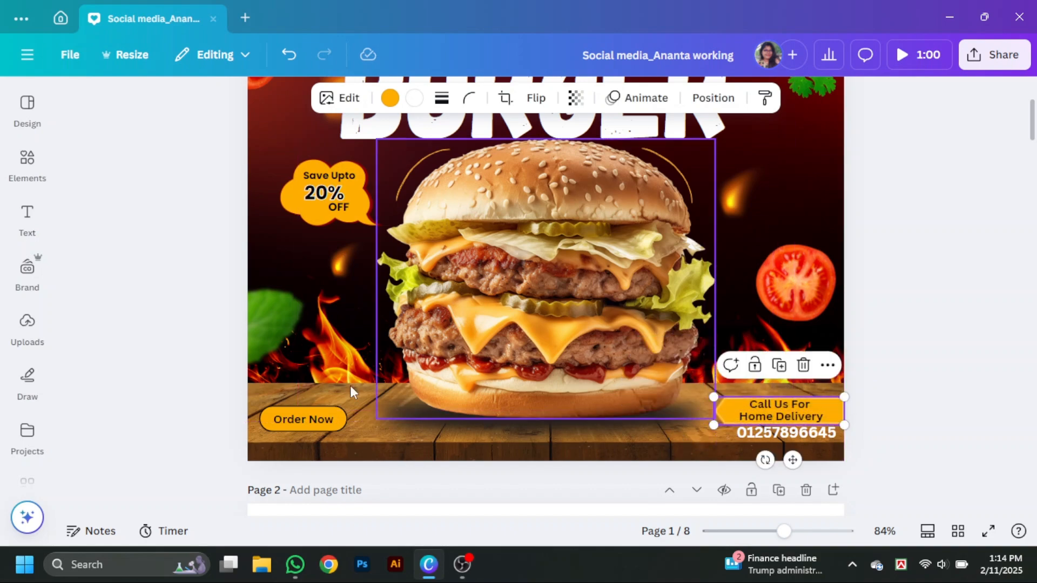
- Shrink the phone number slightly and keep it directly under the orange ribbon
left_click(810, 532)
left_click_drag(821, 512, 948, 512)
scroll(949, 406, "down", 3)
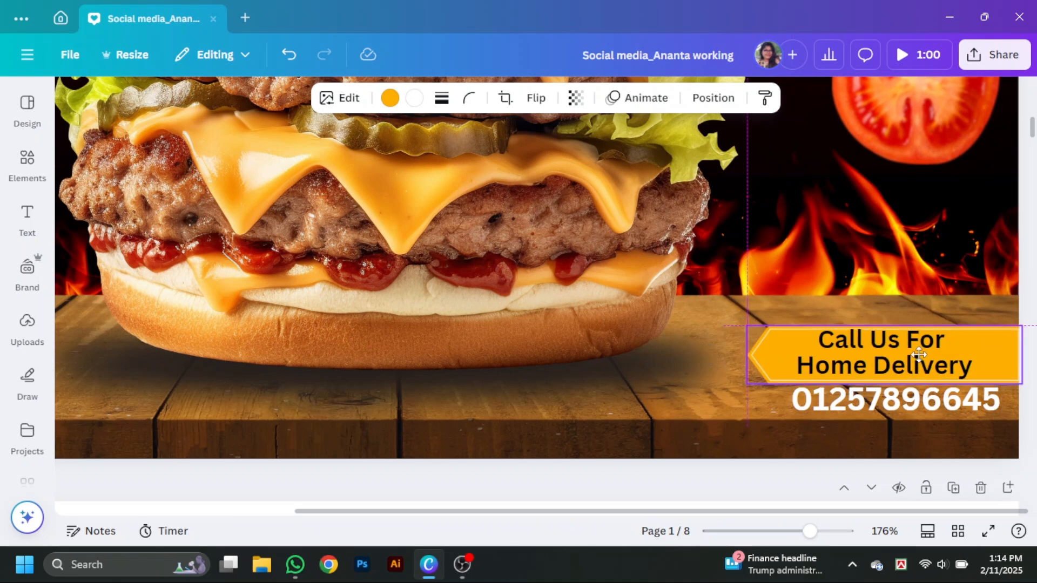
left_click_drag(979, 414, 935, 405)
- Narrow the "Call Us For Home Delivery" text box, scale its text down and centre it on the orange ribbon
left_click(870, 365)
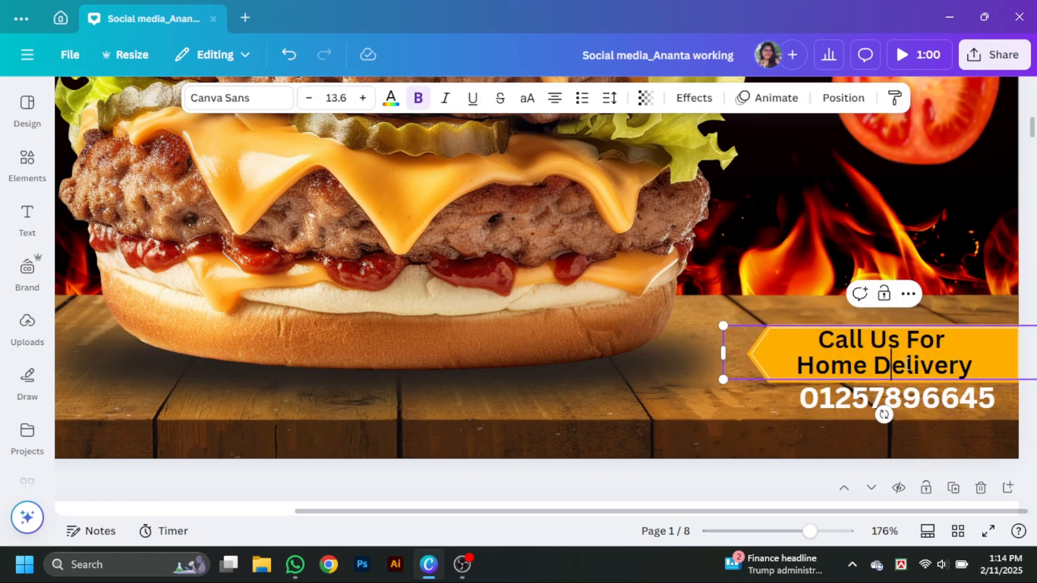
left_click(913, 436)
left_click(915, 358)
left_click_drag(722, 356, 841, 362)
left_click_drag(968, 372, 929, 369)
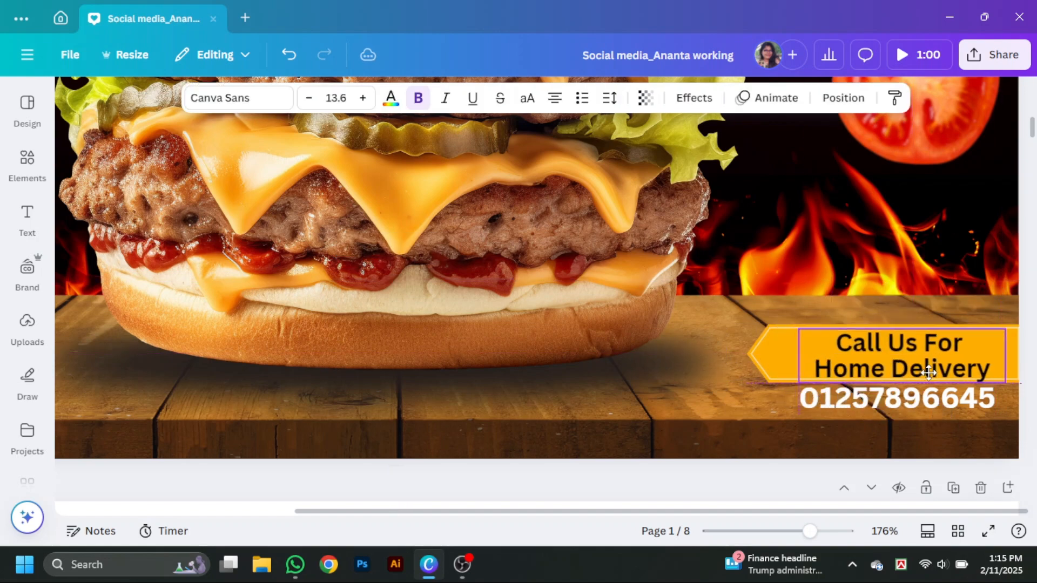
left_click_drag(1006, 379, 984, 375)
left_click_drag(902, 368, 920, 371)
- Change the ribbon text's font to Poppins, reduce it to size 10.3 and centre it vertically on the ribbon
left_click(239, 98)
left_click(115, 378)
left_click(306, 140)
left_click_drag(1002, 378, 974, 371)
left_click_drag(921, 360, 924, 364)
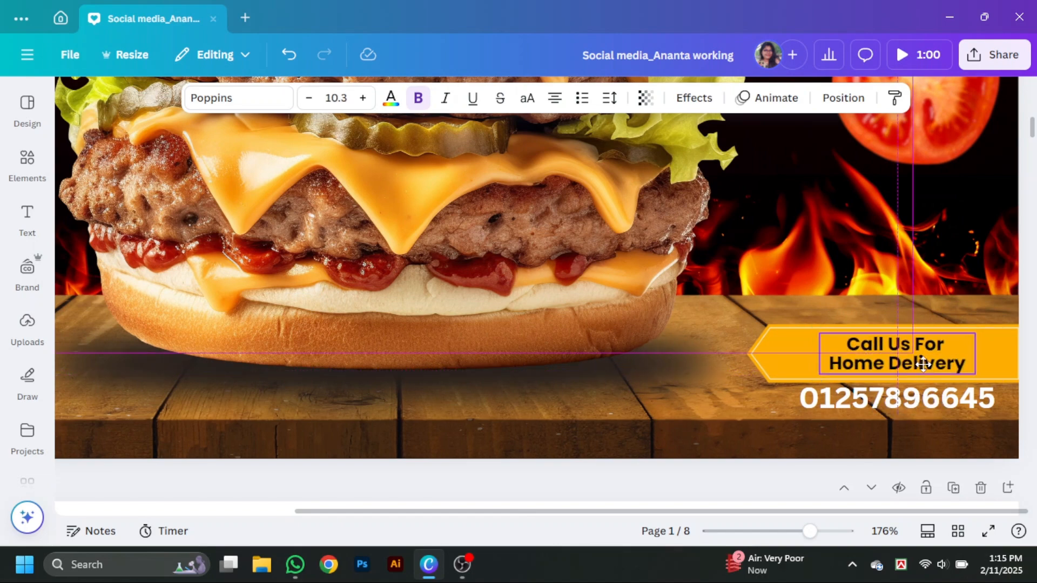
- Scale the phone number down a little more and realign it beneath the ribbon text
left_click(954, 400)
left_click_drag(996, 415, 987, 412)
left_click_drag(943, 400, 950, 402)
left_click_drag(810, 532, 788, 532)
left_click(965, 380)
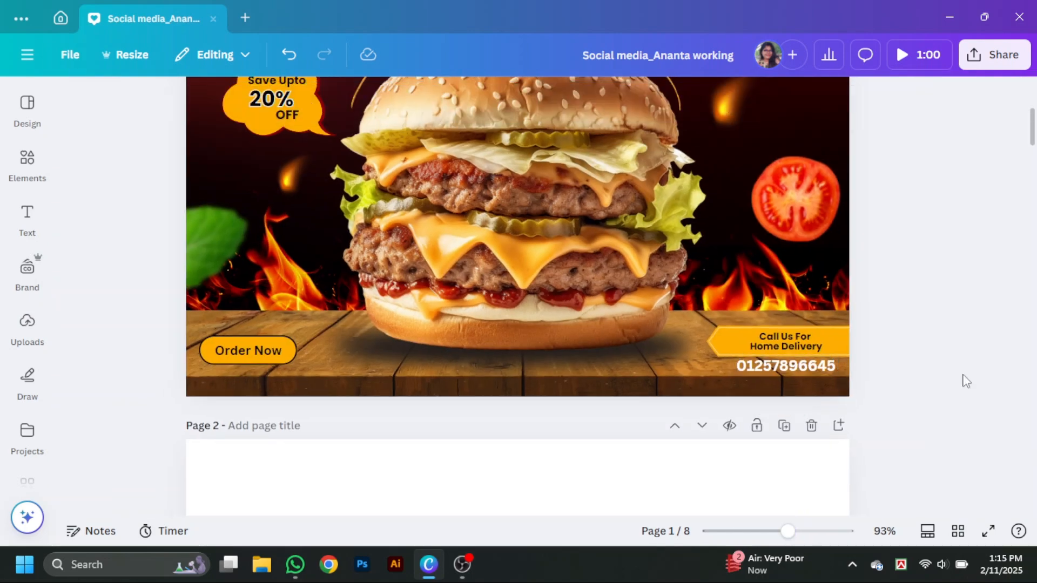
- Move the Order Now button to the middle of the wooden table, just below the burger
left_click_drag(291, 357, 571, 374)
left_click(916, 327)
left_click(756, 343)
key("ctrl+d")
left_click_drag(757, 344, 235, 355)
left_click(536, 99)
left_click(532, 138)
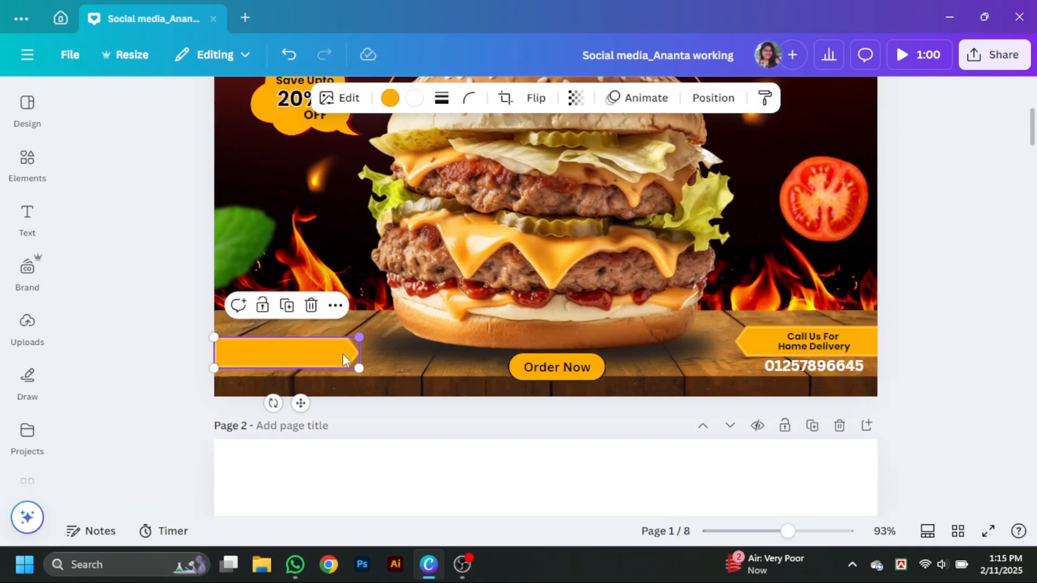
left_click(309, 307)
- Search the graphics for "qr code"
left_click(27, 165)
left_click(130, 104)
type("qr  code")
key("Return")
left_click(121, 140)
left_click(104, 354)
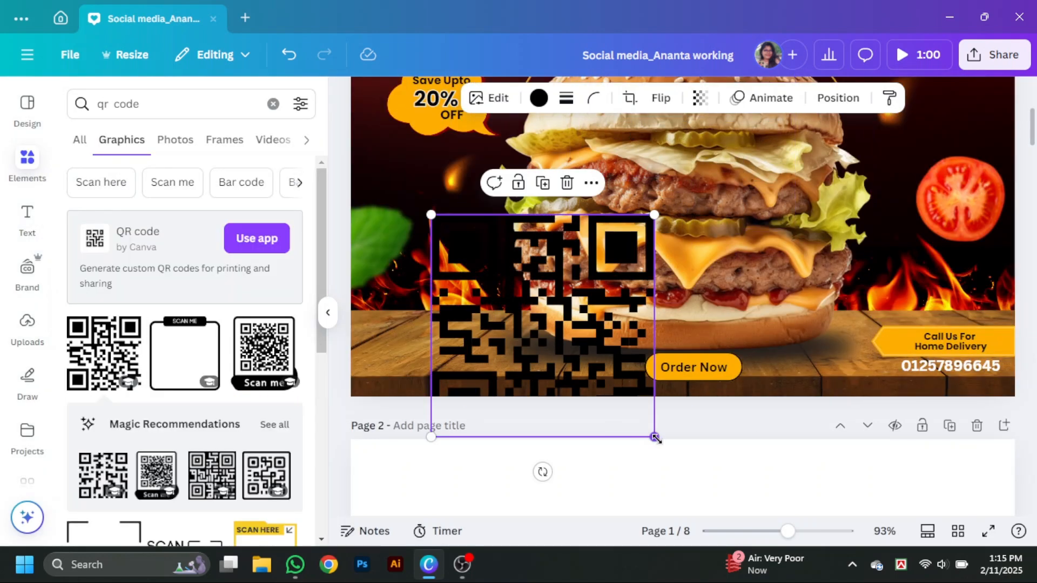
left_click_drag(655, 435, 480, 265)
left_click(202, 339)
left_click_drag(662, 178, 465, 316)
key("Delete")
- Replace the plain QR code with the "Scan me" version and shrink it onto the wooden table's left end
left_click(265, 474)
left_click(497, 344)
key("Delete")
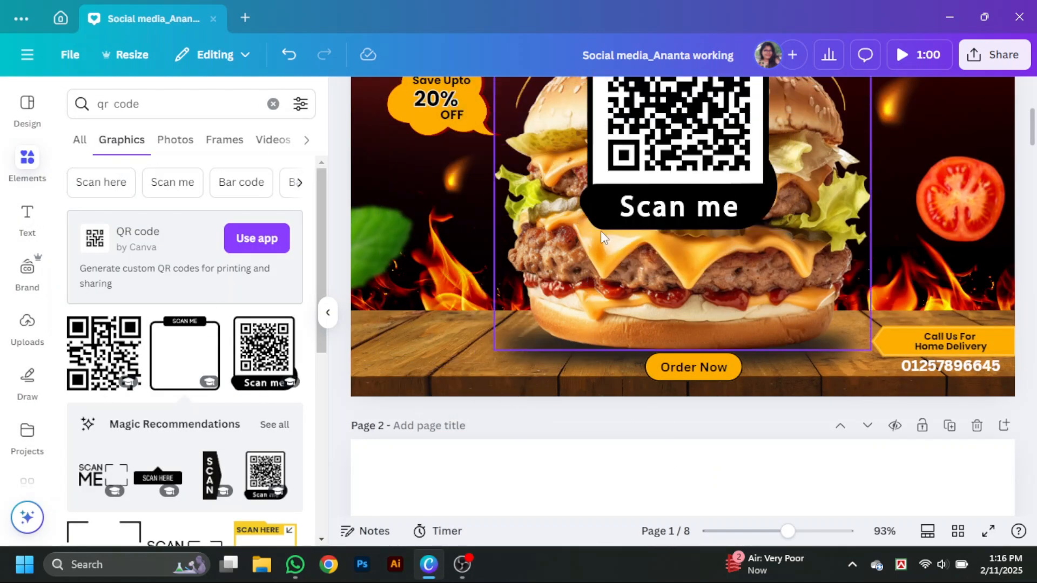
left_click_drag(603, 229, 435, 372)
left_click_drag(627, 373, 399, 361)
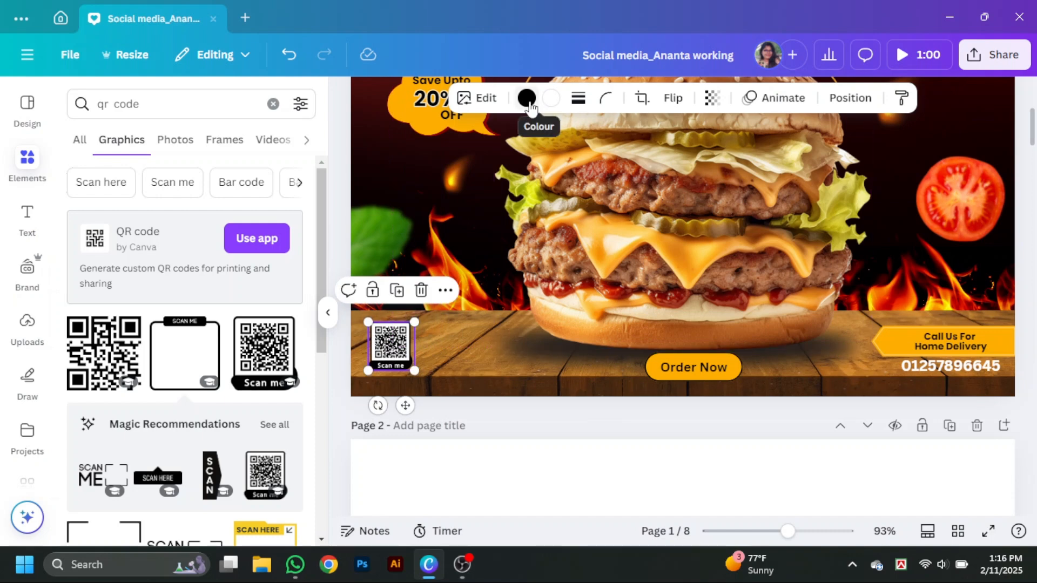
left_click(551, 98)
left_click(84, 332)
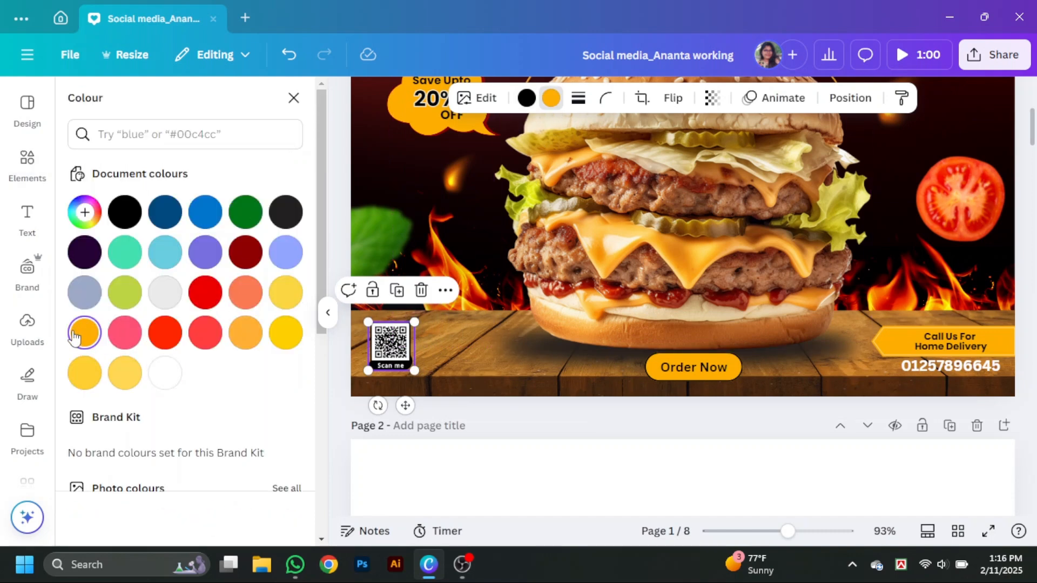
left_click(165, 373)
left_click(328, 313)
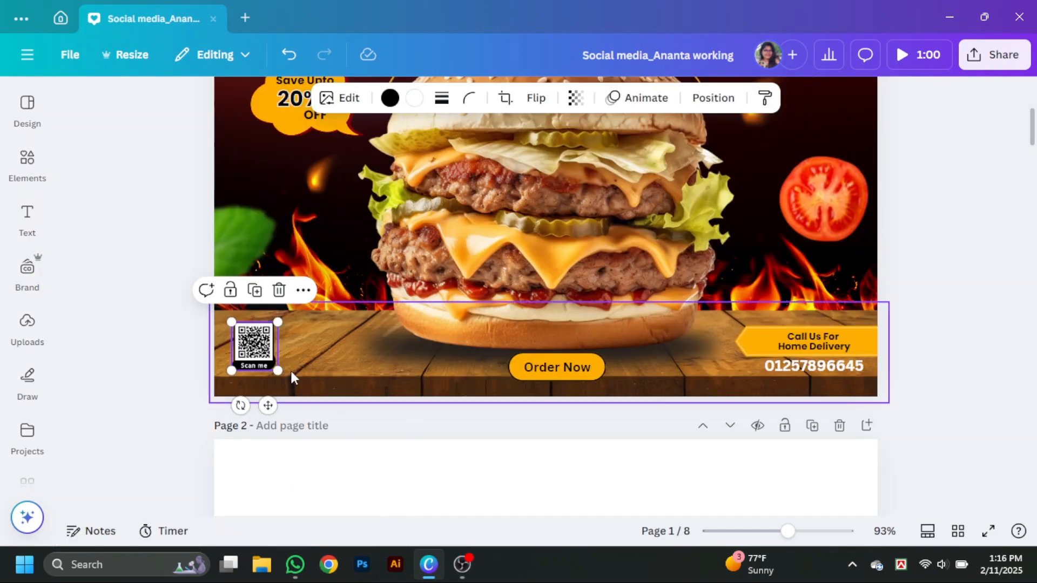
- Enlarge the "Scan me" QR code slightly and reposition it at the wooden table's left end
left_click_drag(264, 357, 270, 335)
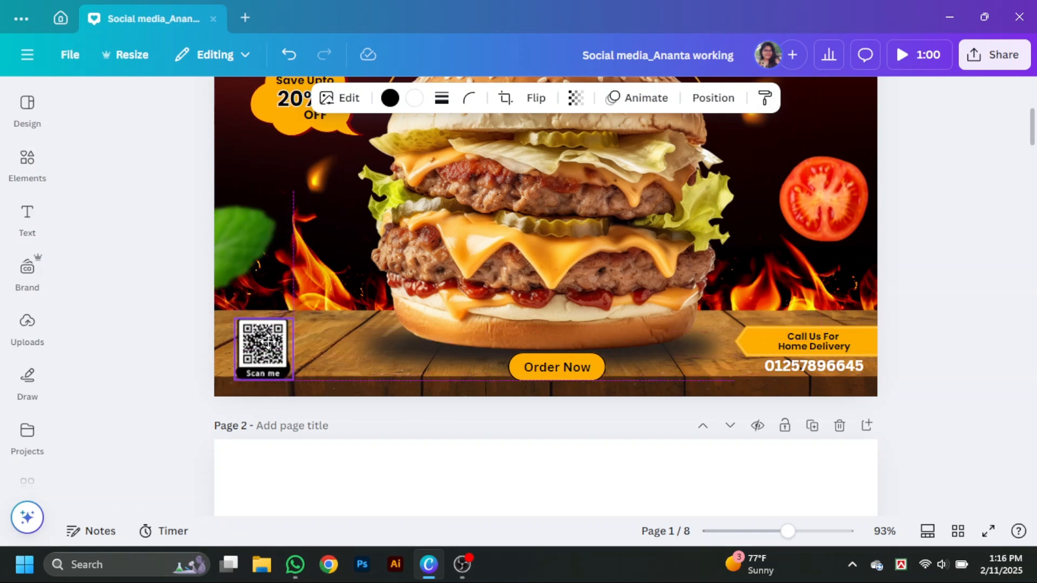
left_click(966, 375)
- Preview the burger post in full screen and return to the editor
scroll(967, 377, "down", 2)
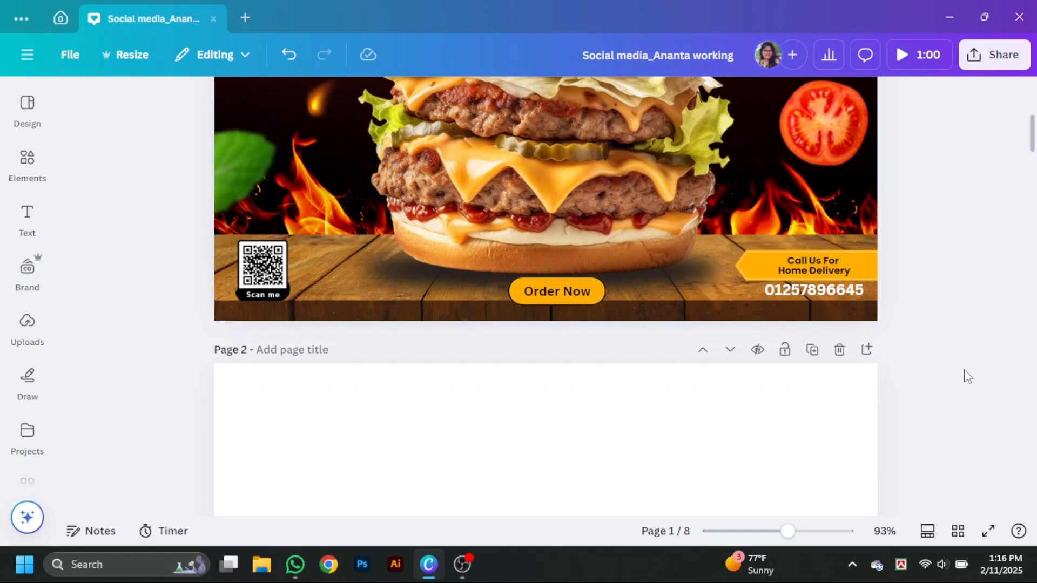
left_click(986, 531)
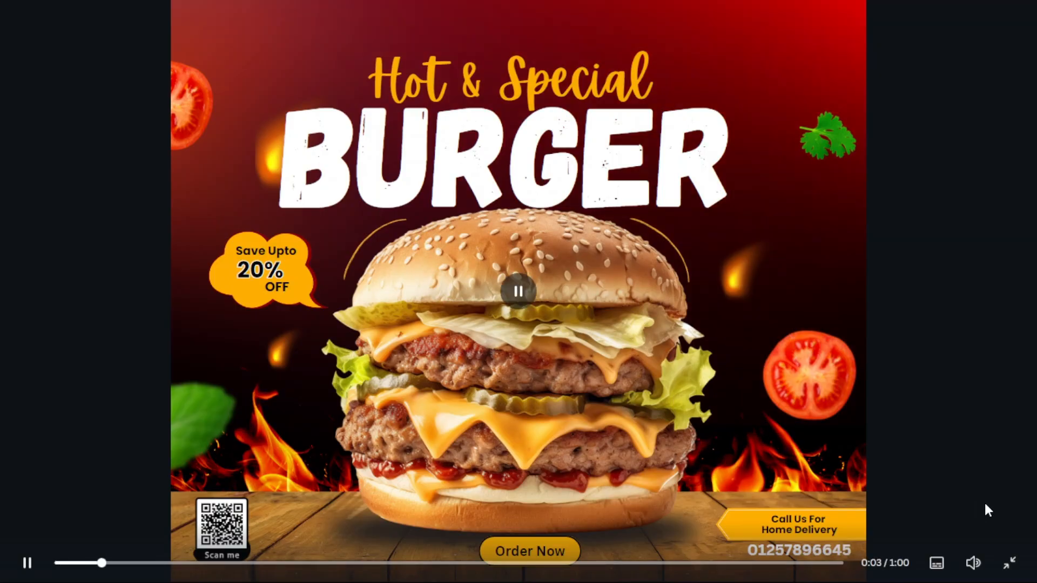
key("Escape")
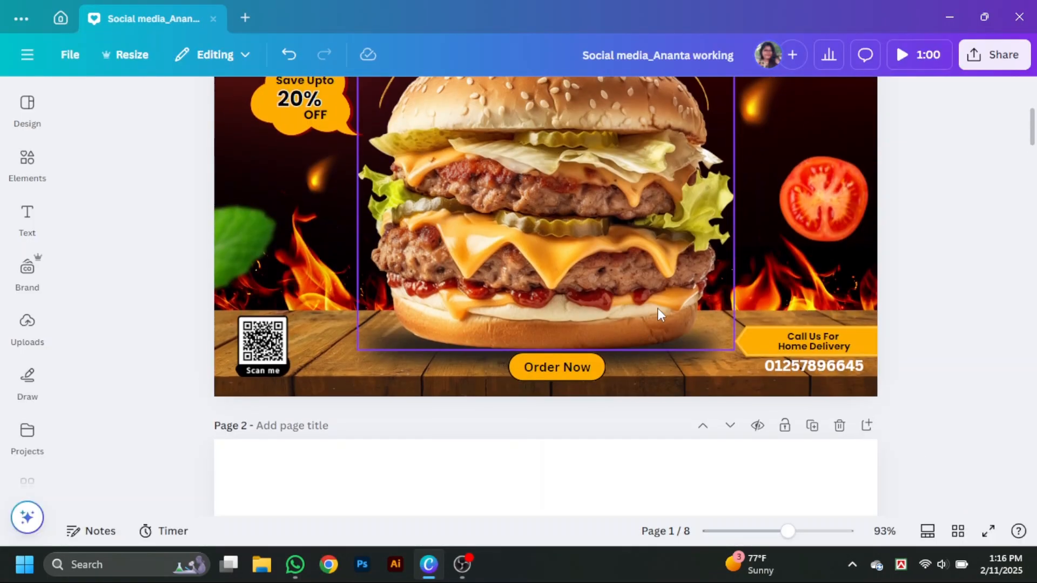
left_click(658, 316)
right_click(635, 285)
mouse_move(728, 231)
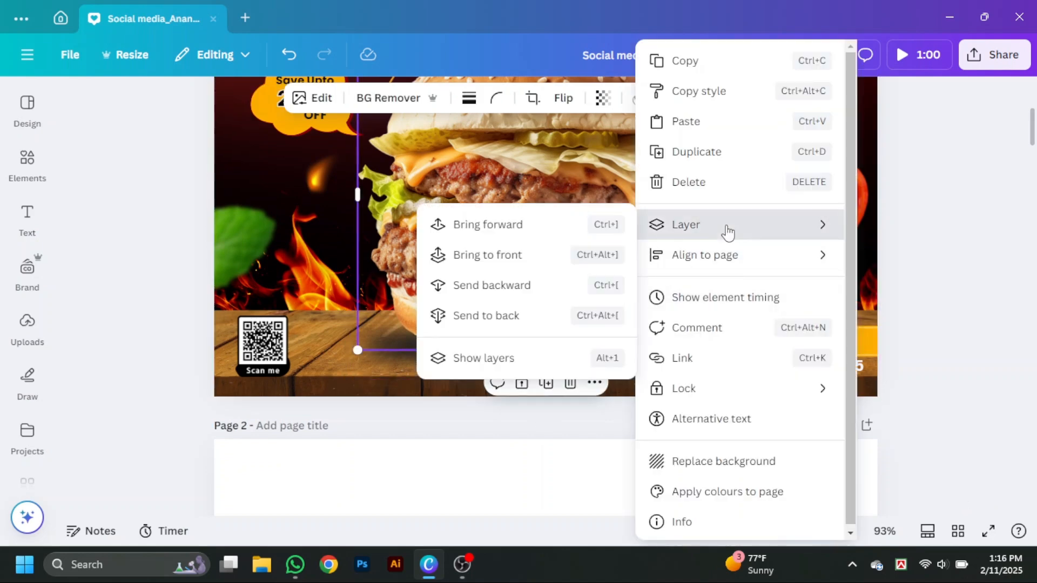
left_click(492, 285)
key("ctrl+z")
- Select the burger together with both of its shadow layers and move them up slightly
right_click(643, 294)
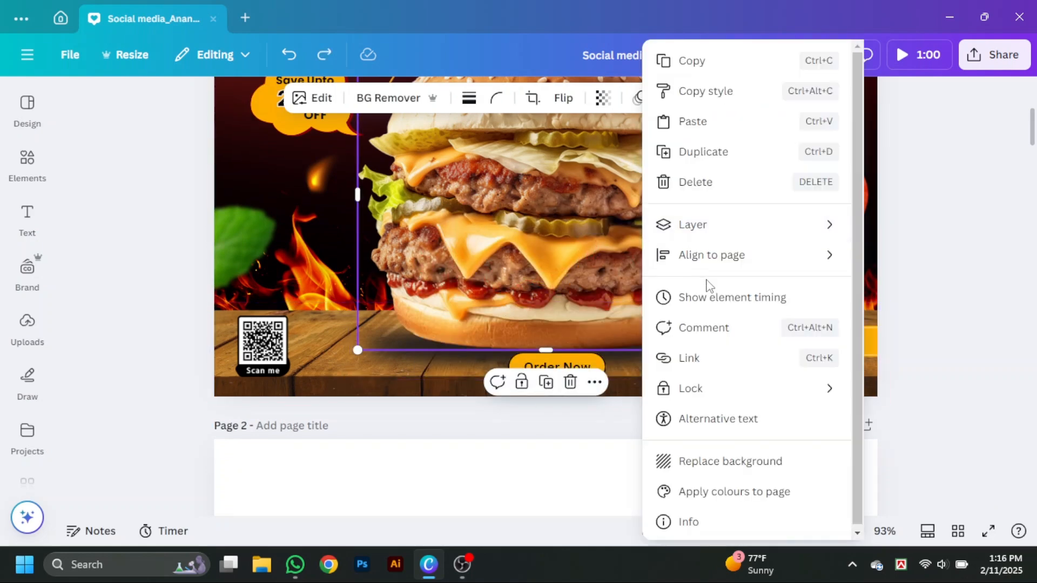
mouse_move(693, 225)
left_click(475, 359)
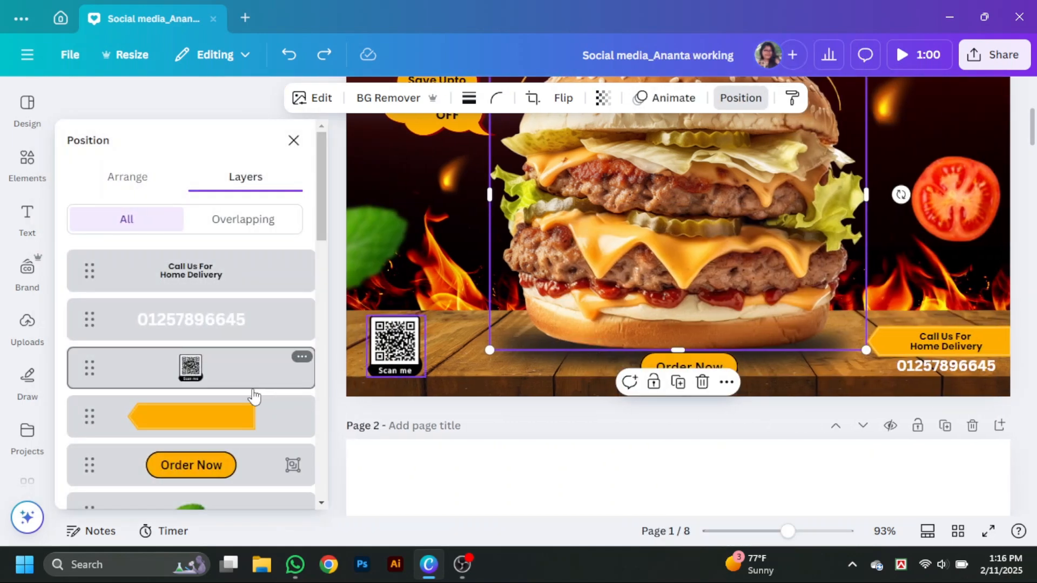
scroll(251, 392, "down", 10)
left_click(242, 237, "shift")
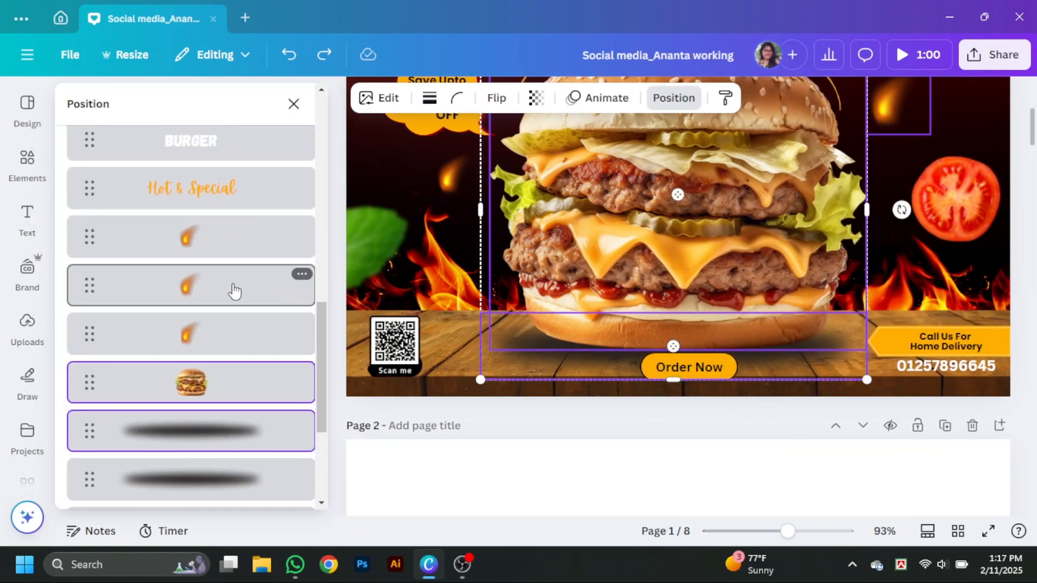
left_click(201, 480, "shift")
left_click_drag(766, 337, 762, 325)
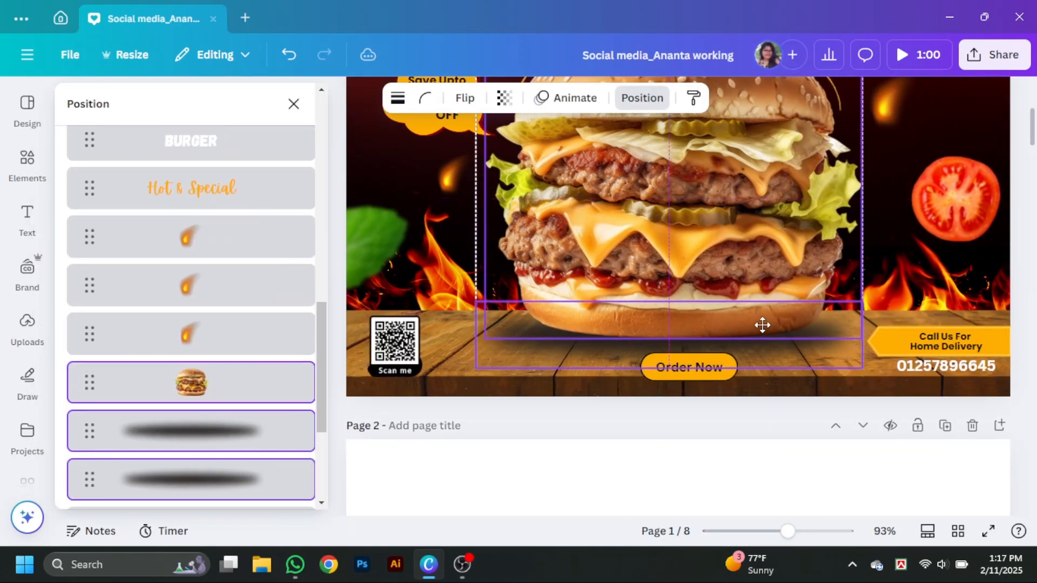
- Nudge the Order Now button upward and move the QR code closer to the page's lower-left corner
left_click(713, 375)
left_click(713, 375)
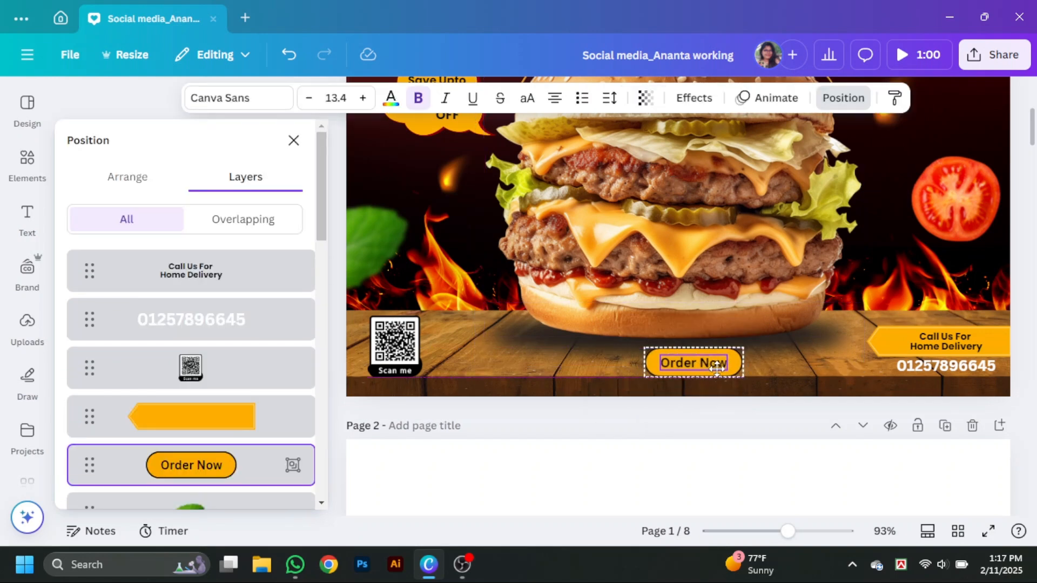
left_click(293, 140)
left_click(952, 322)
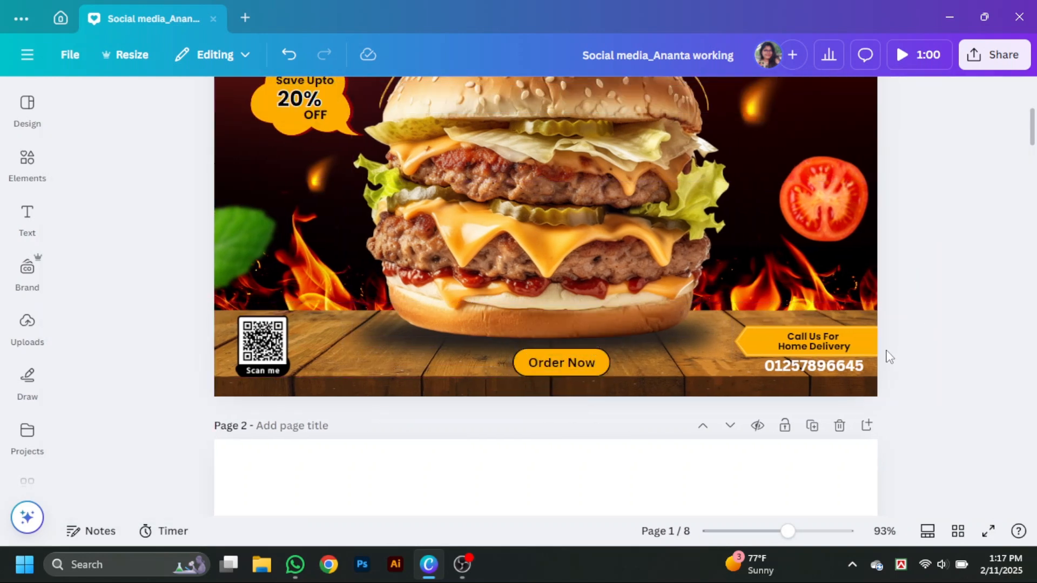
left_click_drag(266, 346, 258, 353)
left_click(883, 330)
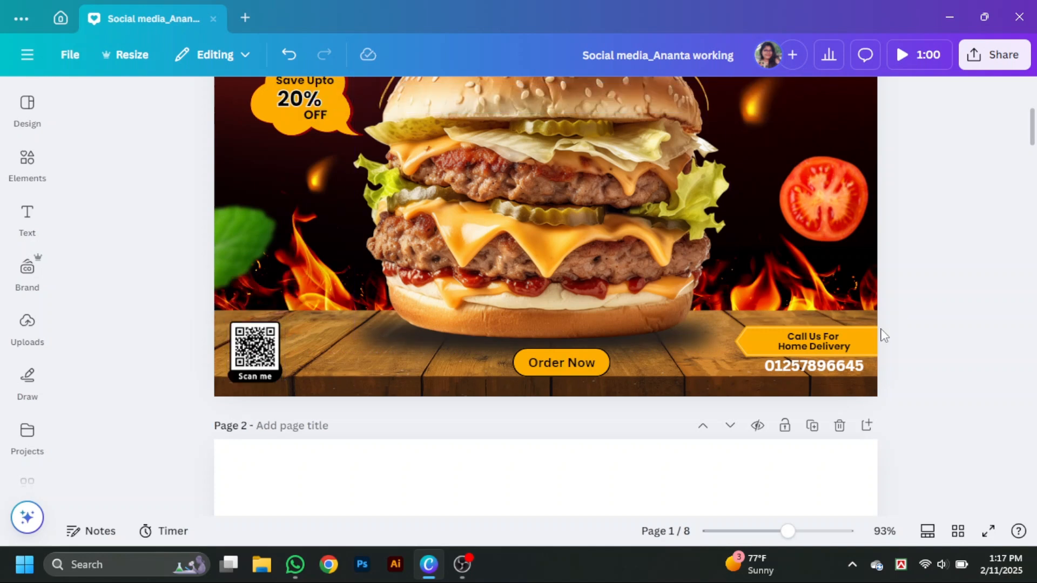
- Apply the Fresco filter to the burger image
scroll(604, 326, "up", 3)
left_click(602, 324)
left_click(313, 97)
left_click(195, 269)
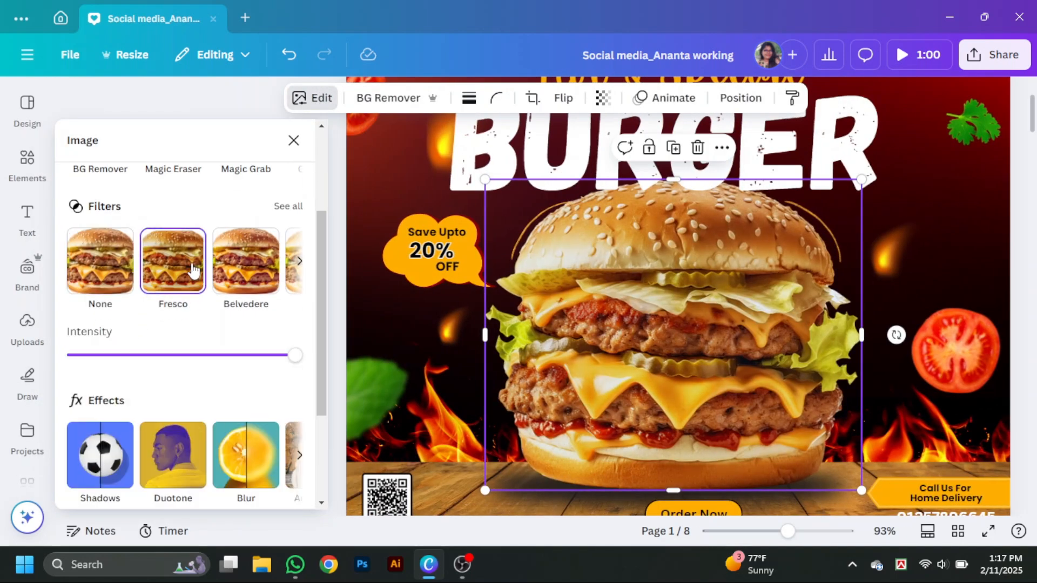
- Browse all the filters and apply Belvedere to the burger image in place of Fresco
left_click(285, 208)
scroll(197, 394, "down", 5)
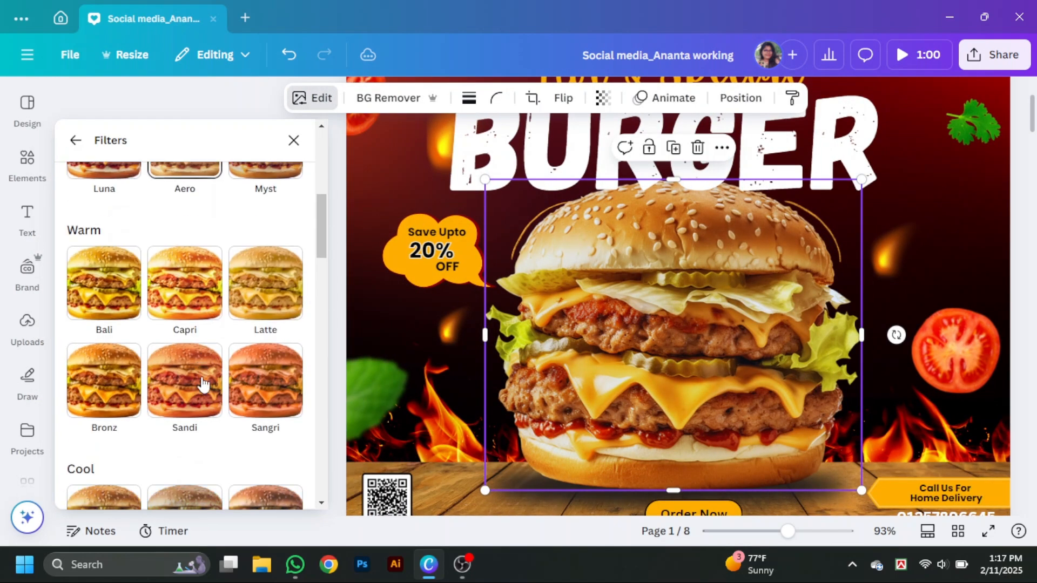
scroll(204, 381, "up", 1)
scroll(208, 342, "up", 4)
left_click(202, 296)
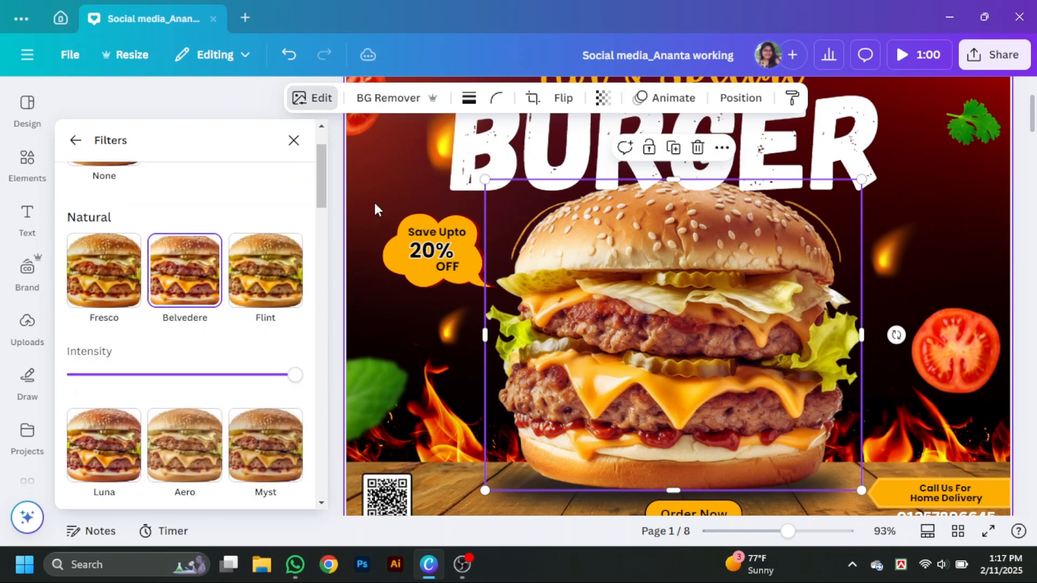
left_click(1020, 349)
left_click(576, 397)
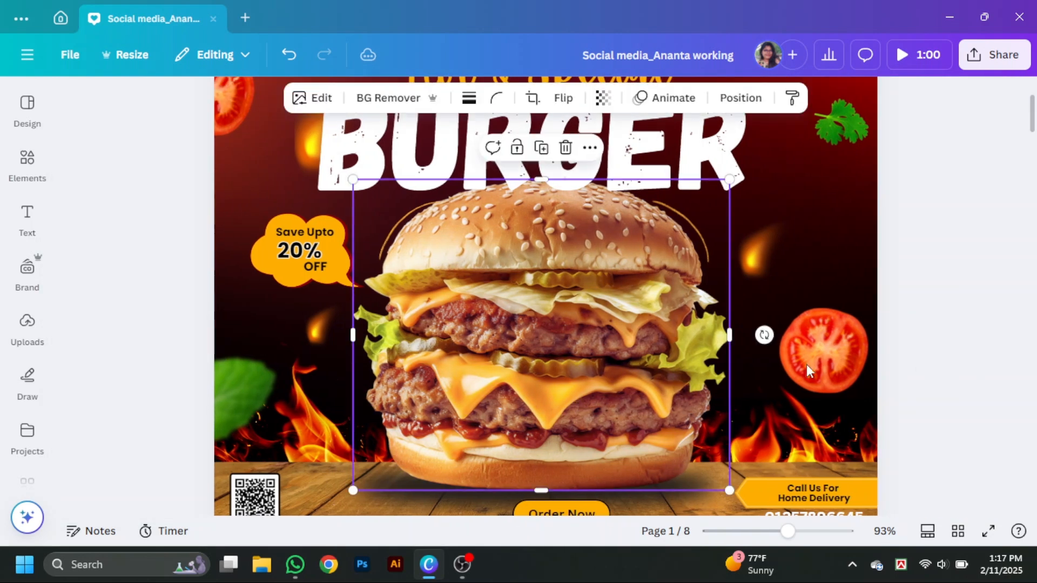
- Blur the whole green herb leaf image near the page's upper-right edge and raise the blur intensity slightly
scroll(961, 343, "up", 3)
left_click(961, 342)
left_click(852, 284)
left_click(30, 164)
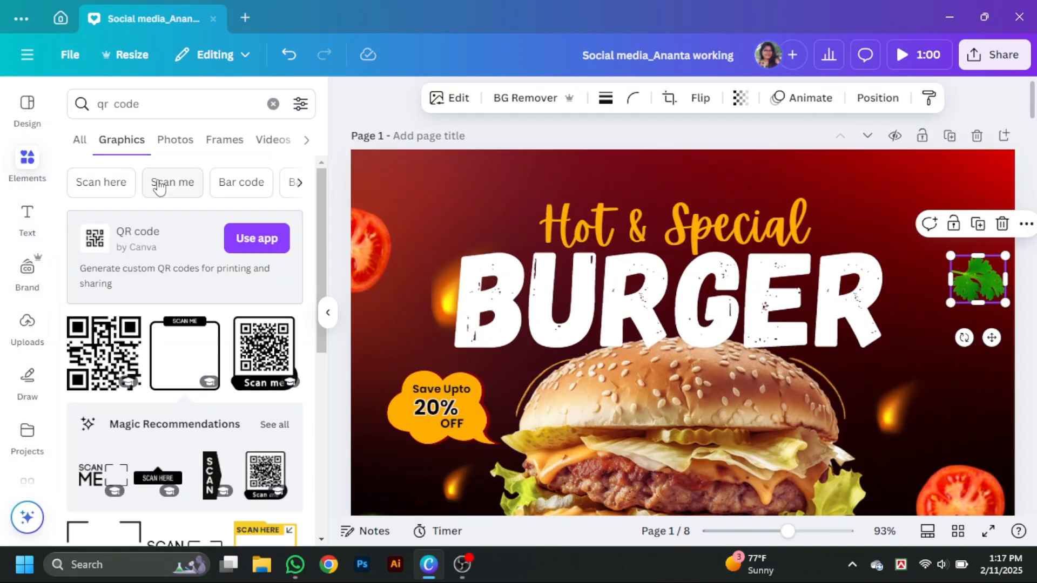
left_click(445, 98)
scroll(240, 378, "down", 3)
left_click(245, 340)
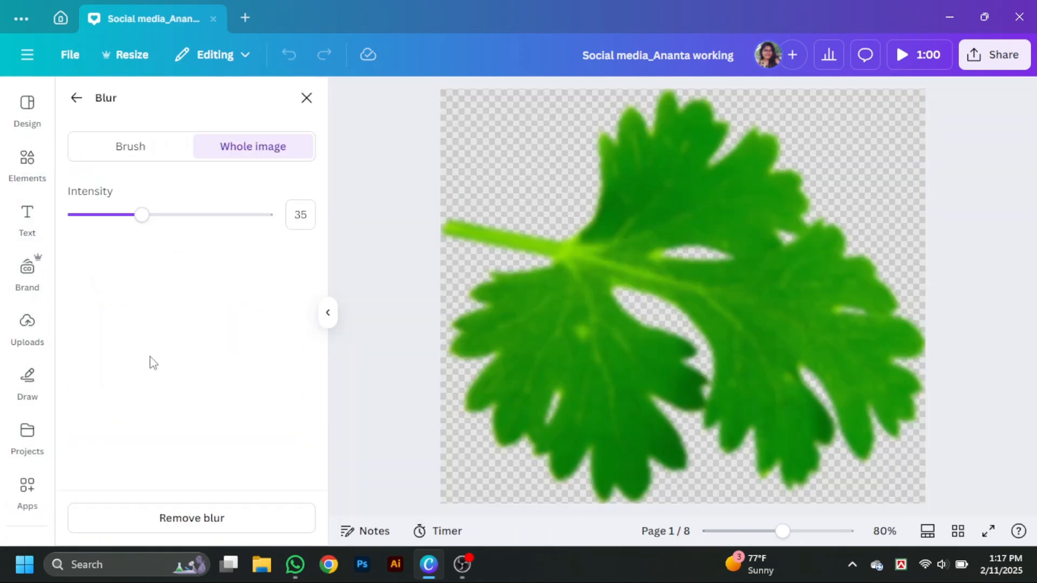
left_click_drag(141, 214, 166, 217)
left_click(306, 98)
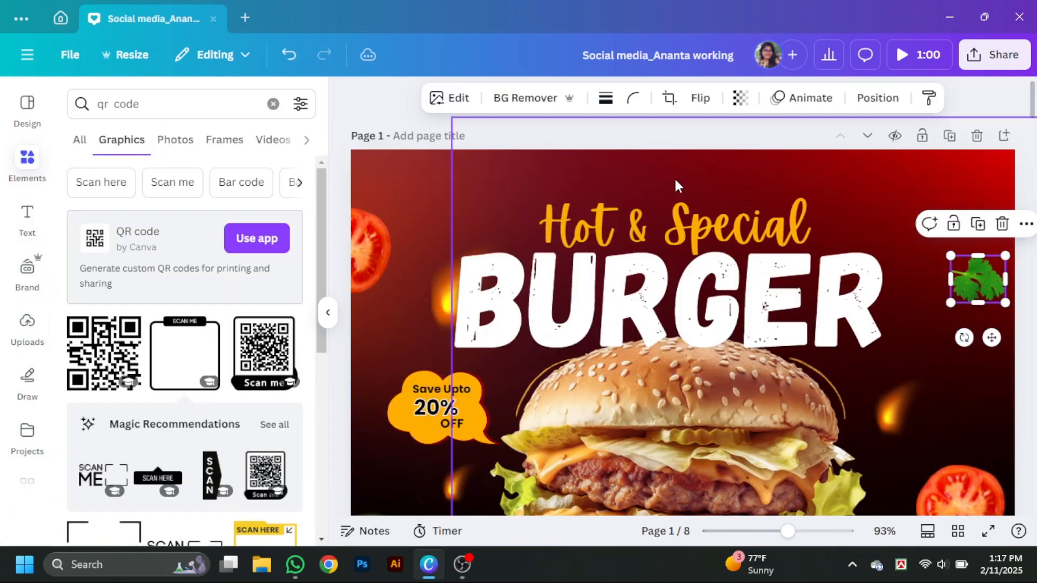
- Search the elements library for "fast food logo" in place of the QR code search
left_click(326, 313)
left_click(967, 346)
left_click(27, 162)
left_click(152, 104)
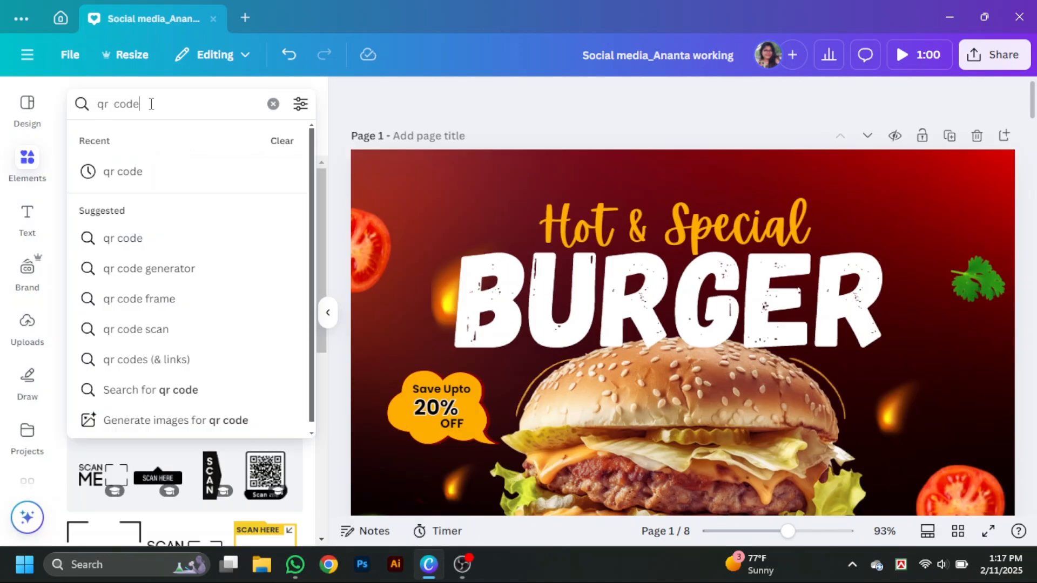
key("BackSpace")
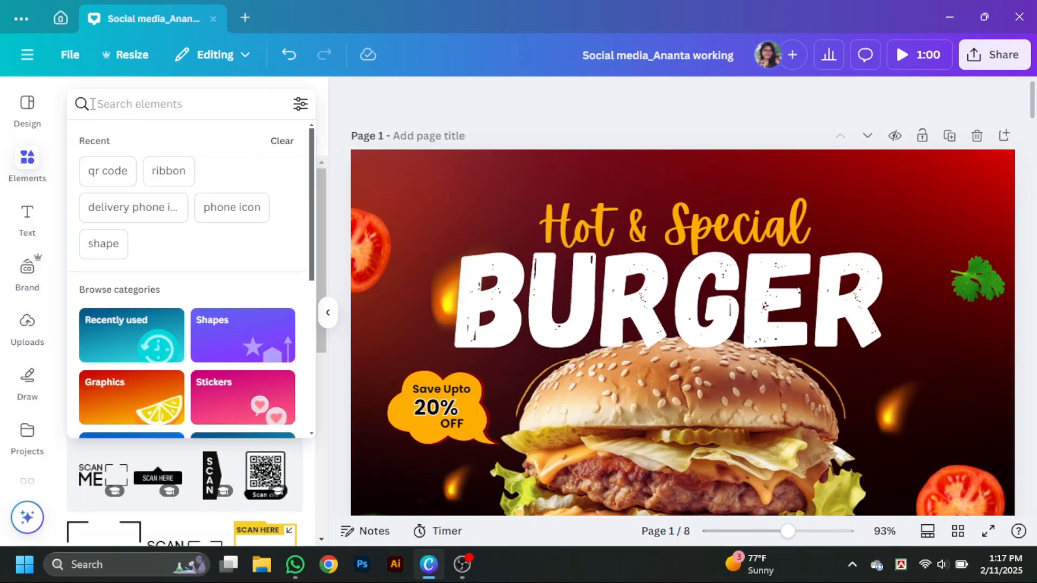
type("fast food")
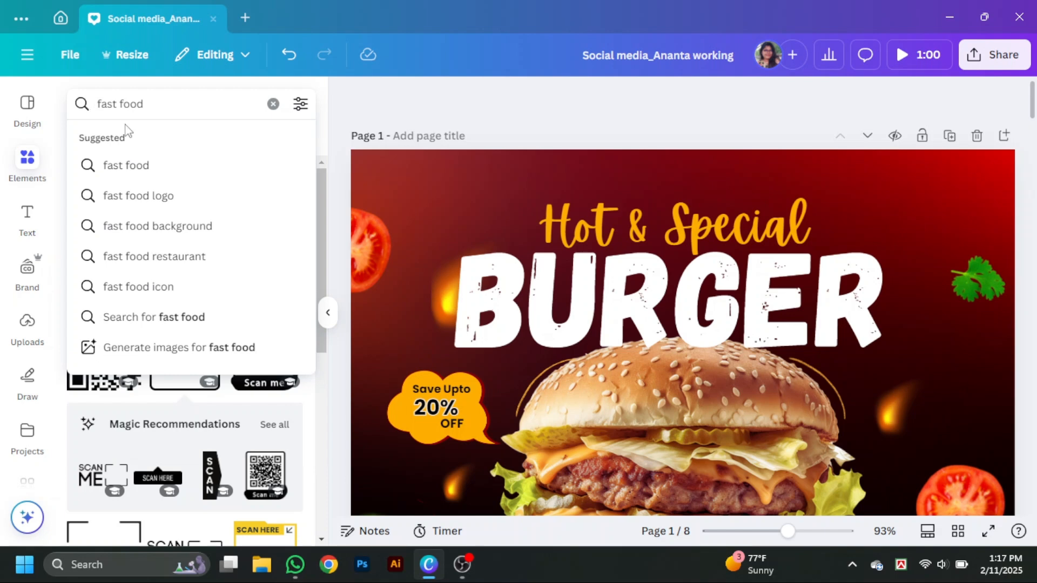
left_click(157, 195)
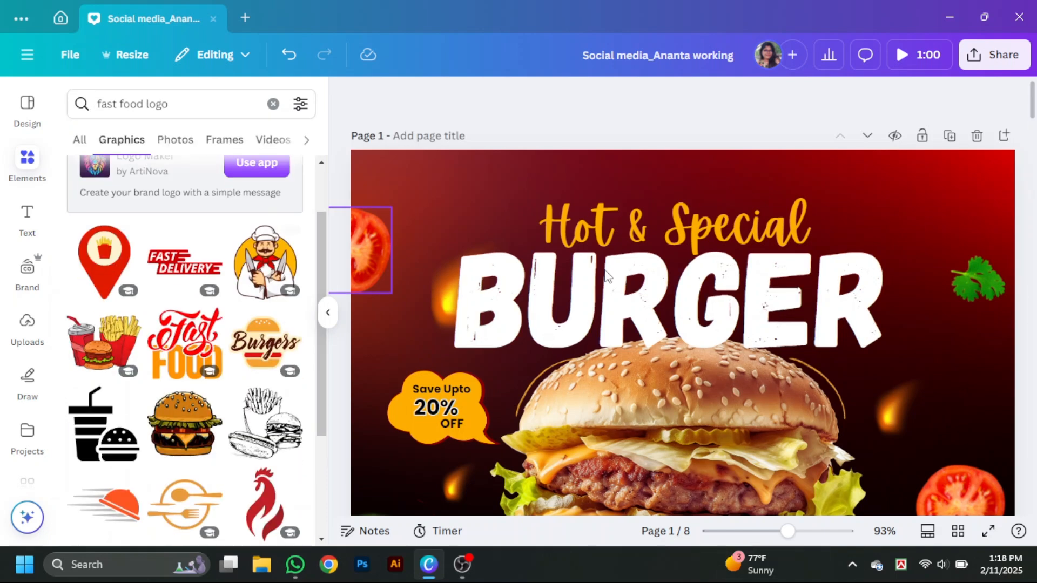
- Shrink the BURGER title to font size 136 and recentre it above the burger
left_click(607, 277)
left_click_drag(964, 370, 925, 358)
left_click_drag(827, 316, 847, 319)
left_click(745, 190)
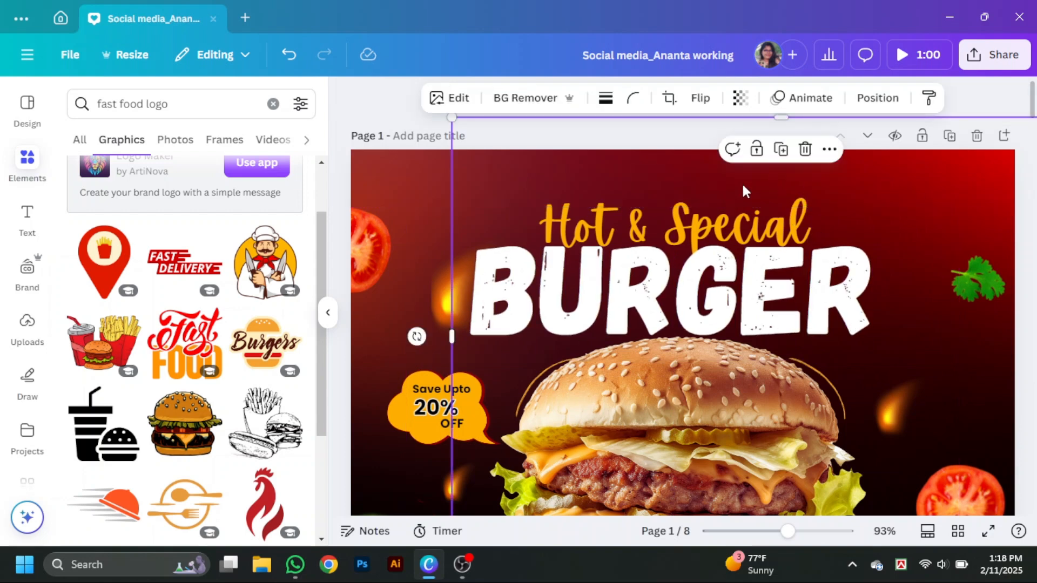
right_click(733, 212)
left_click(518, 157)
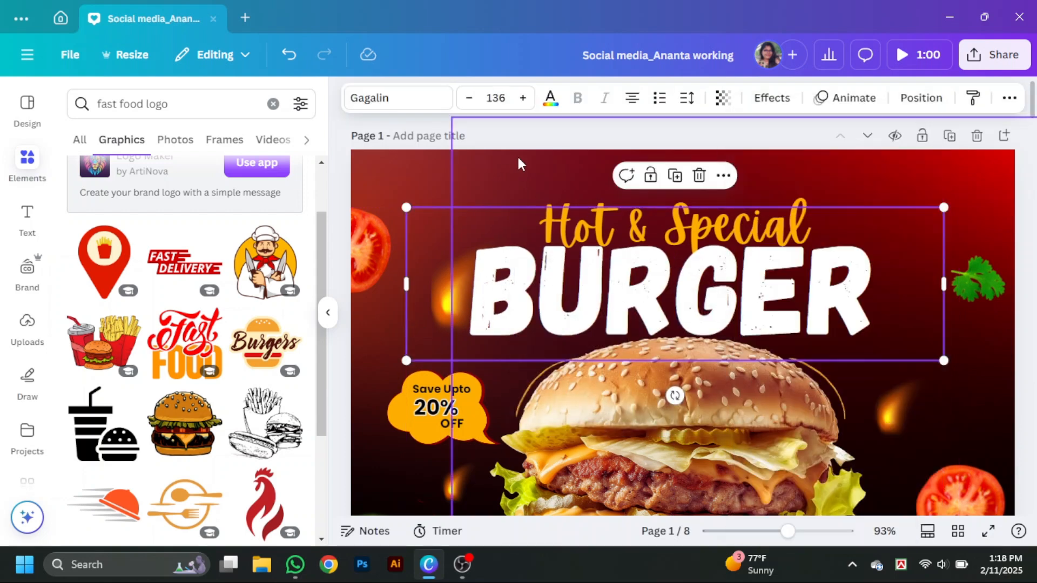
- Add the fork-and-spoon clock graphic from the search results and recolour its black parts white
scroll(200, 354, "down", 2)
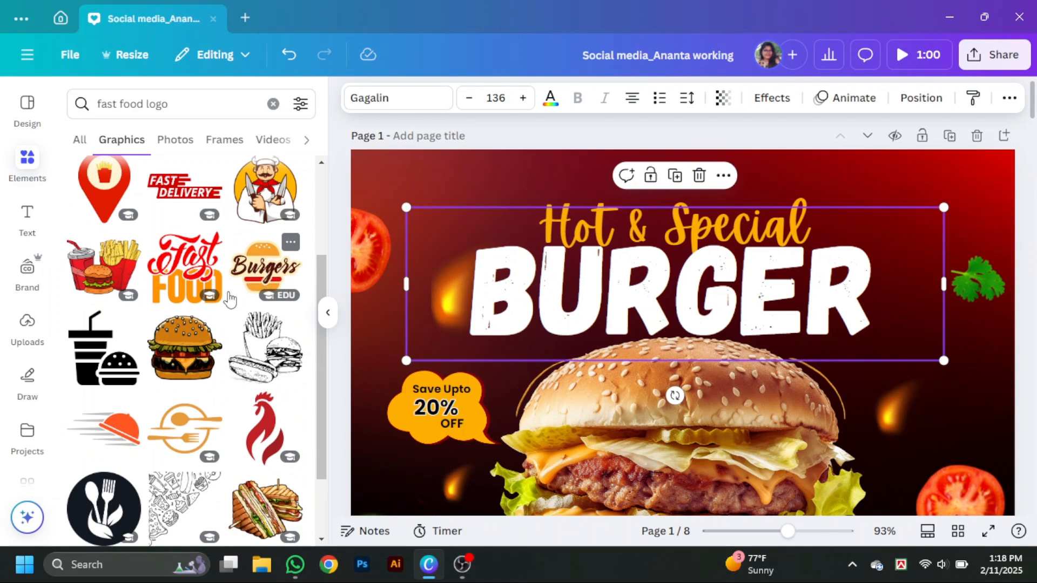
scroll(231, 300, "down", 3)
scroll(262, 281, "up", 3)
scroll(263, 279, "down", 4)
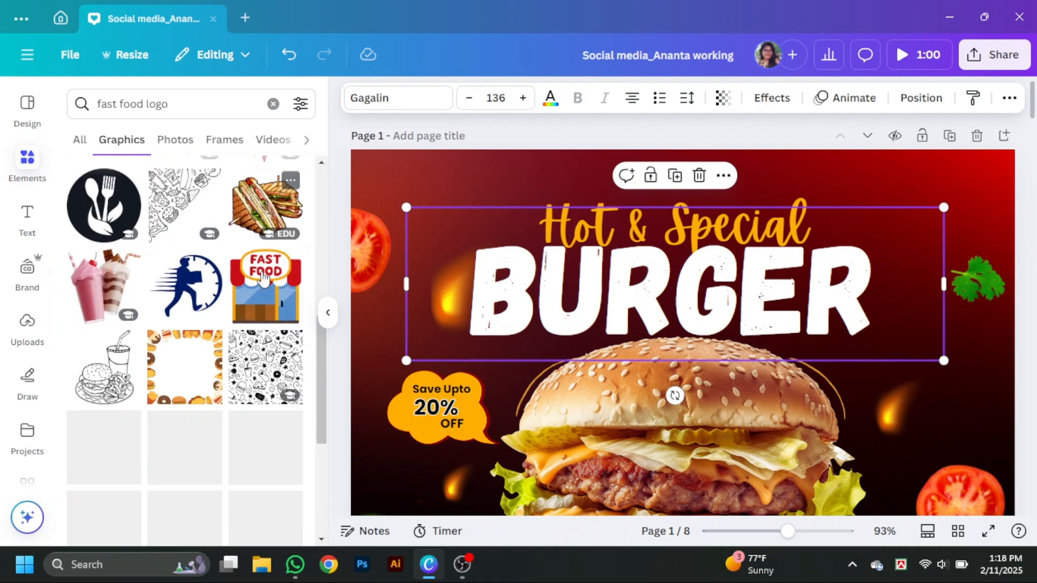
scroll(264, 279, "down", 2)
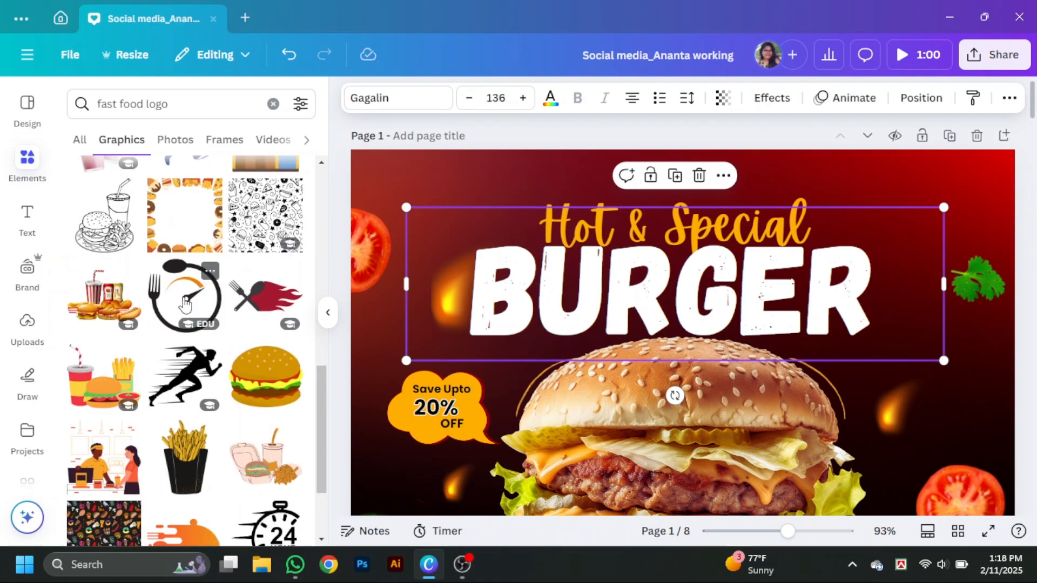
left_click(186, 305)
left_click(327, 312)
left_click(390, 98)
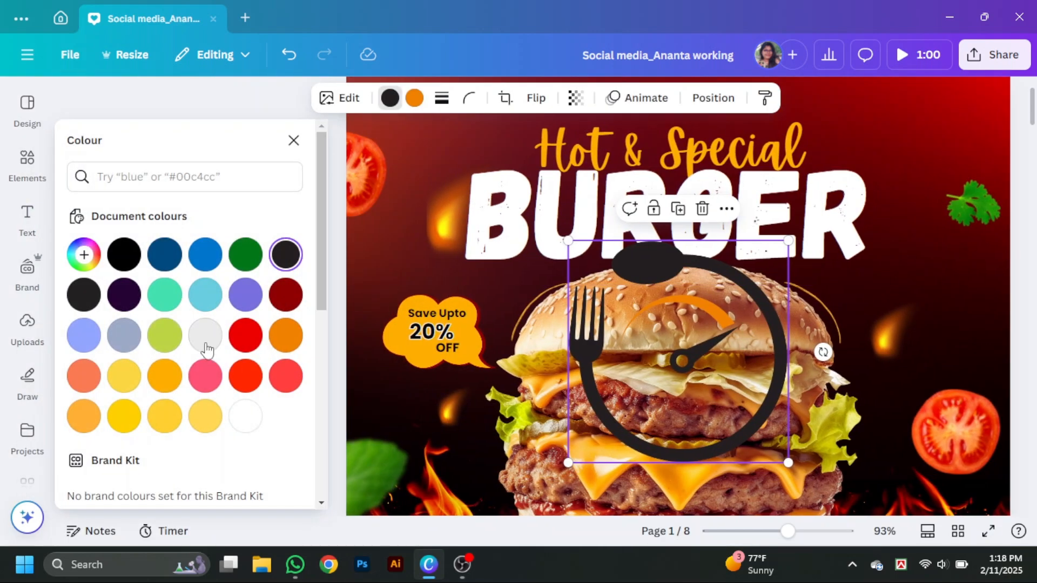
left_click(294, 140)
- Shrink the clock graphic to a small icon and place it near the page's upper-right corner
left_click_drag(690, 460, 466, 284)
left_click_drag(714, 281, 752, 227)
scroll(753, 226, "up", 1)
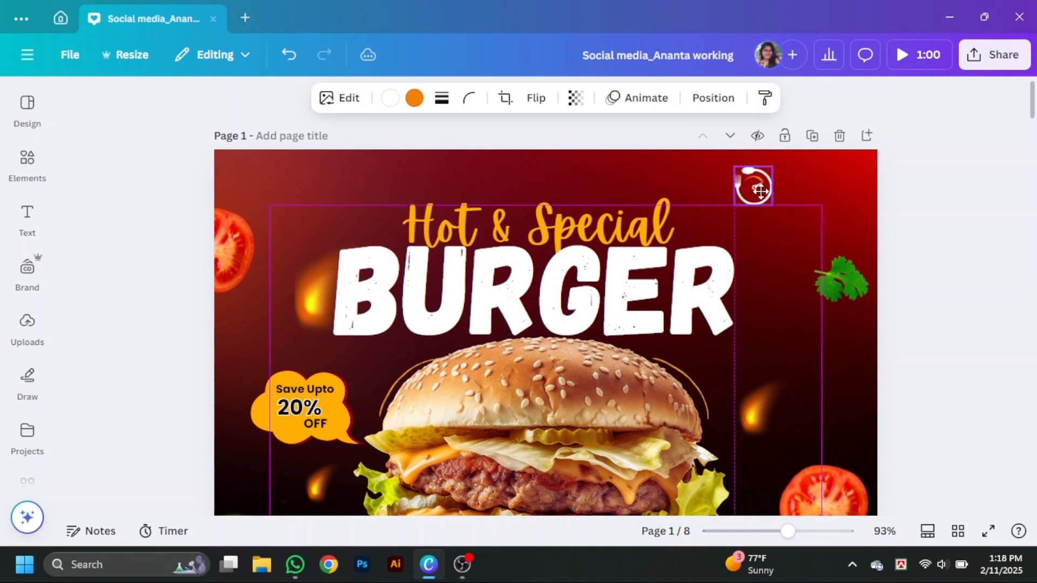
left_click_drag(761, 190, 780, 180)
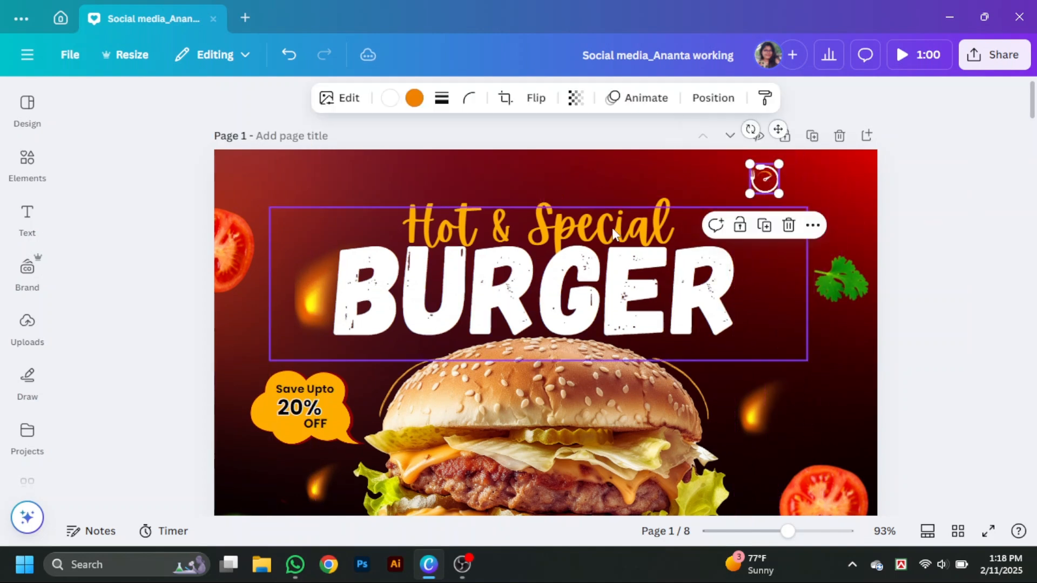
- Add a subheading text box reading "Food O'clock"
left_click(27, 219)
left_click(144, 324)
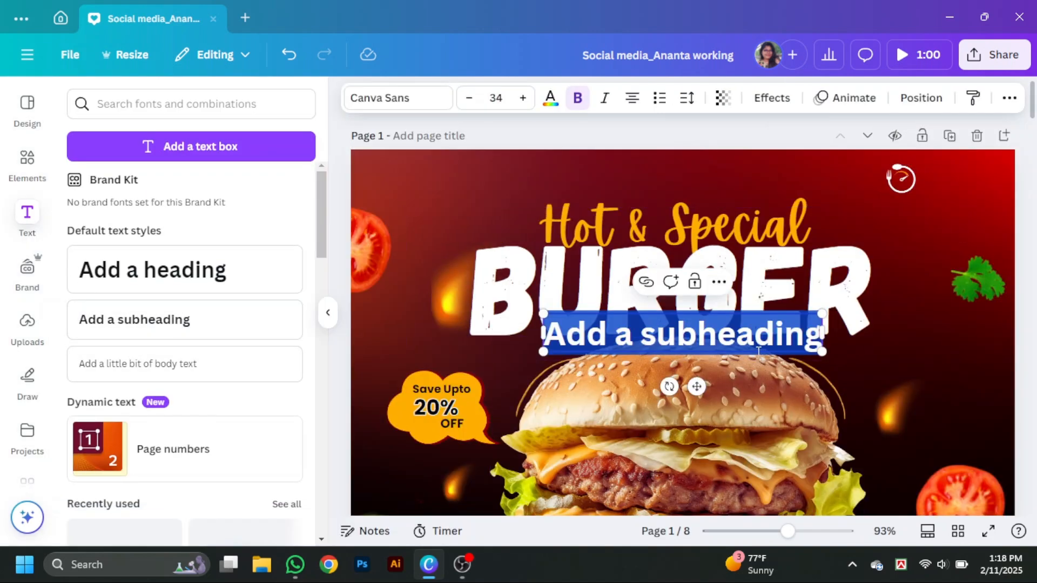
type("food O'")
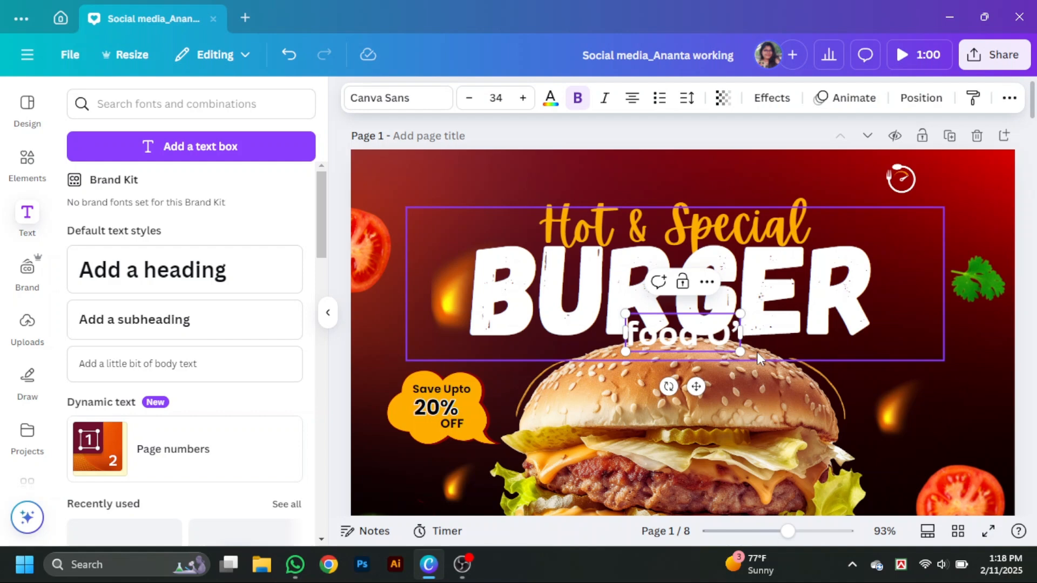
type("clovk!")
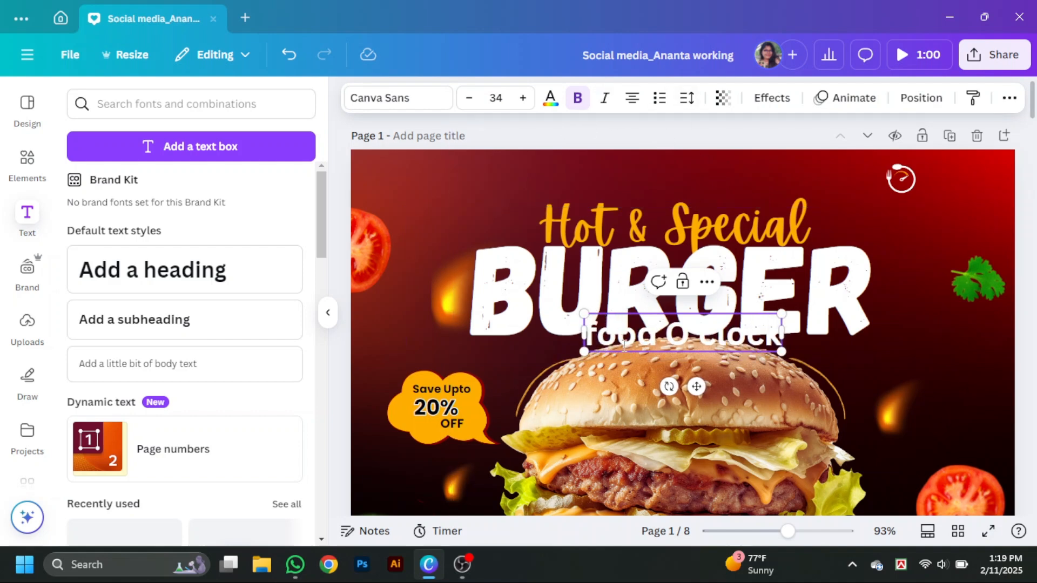
- Set the "Food O'clock" text to Montserrat at size 14 and place it just beside the clock icon
left_click(404, 108)
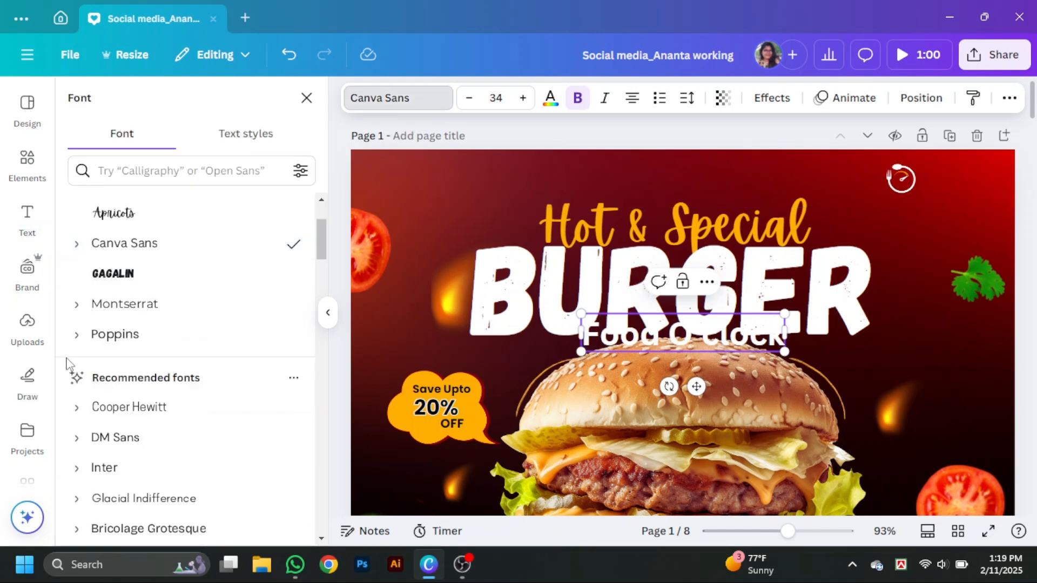
left_click(108, 304)
left_click_drag(784, 351, 737, 340)
left_click_drag(730, 314, 1033, 193)
left_click_drag(837, 201, 875, 174)
left_click(927, 216)
left_click_drag(945, 192, 844, 177)
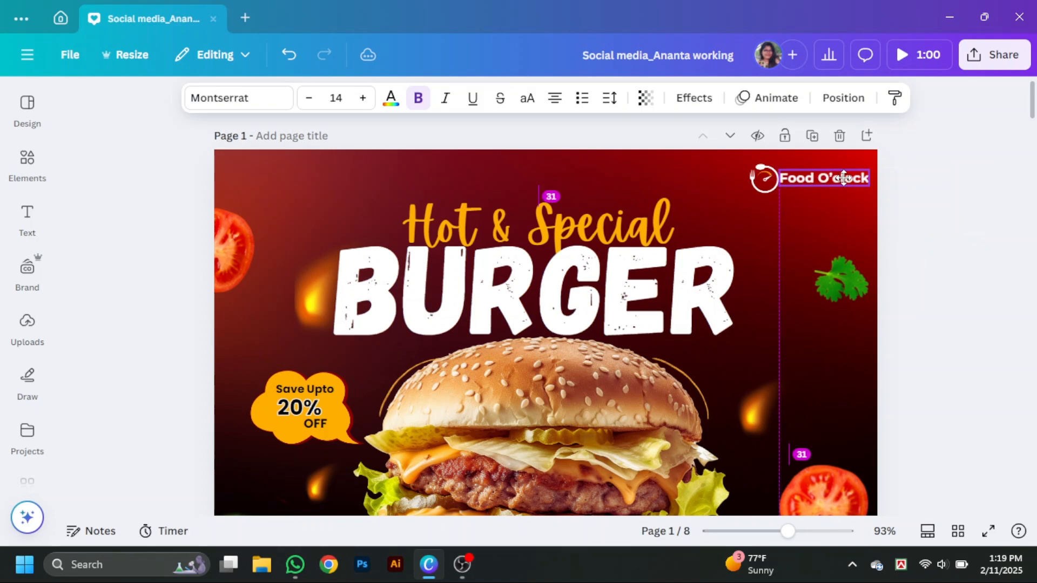
- Reduce the "Food O'clock" text to size 11.4 and change its font to Roca One
left_click_drag(789, 532, 813, 532)
left_click_drag(810, 512, 955, 512)
left_click_drag(1003, 222, 967, 217)
left_click_drag(919, 202, 925, 205)
left_click(239, 99)
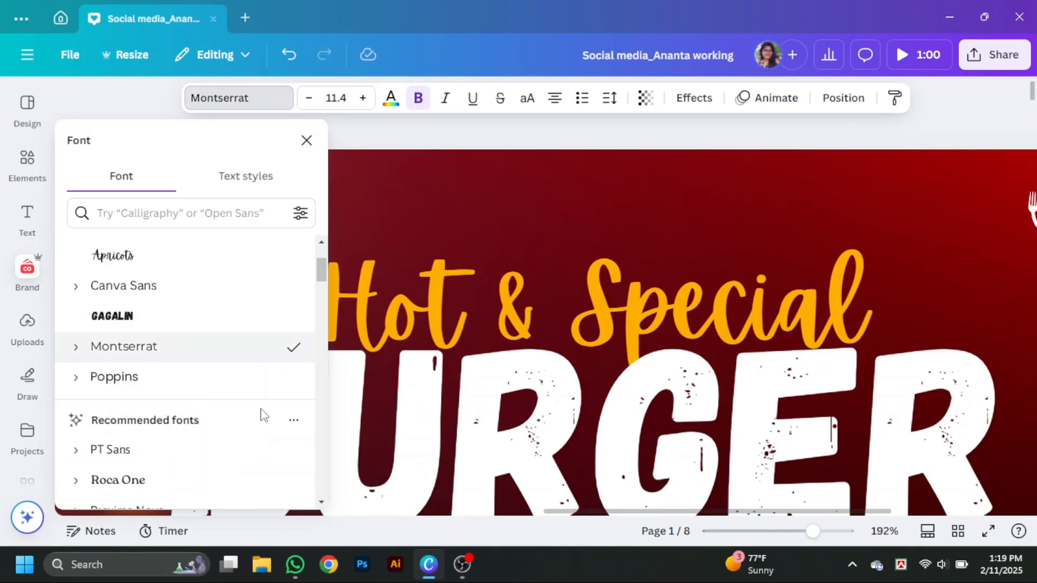
scroll(261, 413, "down", 4)
left_click(130, 253)
- Rearrange the logo so the "Food O'clock" text sits below the clock icon
left_click_drag(730, 512, 870, 512)
left_click_drag(788, 216, 799, 208)
left_click_drag(924, 202, 908, 255)
left_click_drag(807, 207, 907, 204)
left_click(922, 254)
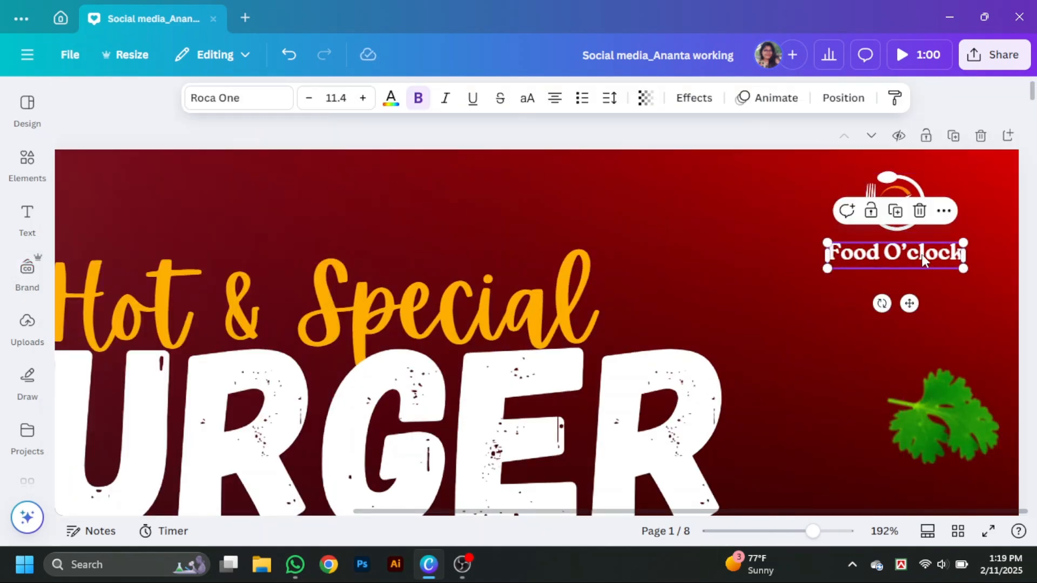
- Shrink the "Food O'clock" text to size 9 and shift it and the icon closer to the page's right edge
left_click_drag(827, 268, 857, 261)
left_click_drag(931, 250, 937, 250)
left_click_drag(901, 202, 925, 204)
left_click_drag(930, 249, 939, 250)
left_click(981, 237)
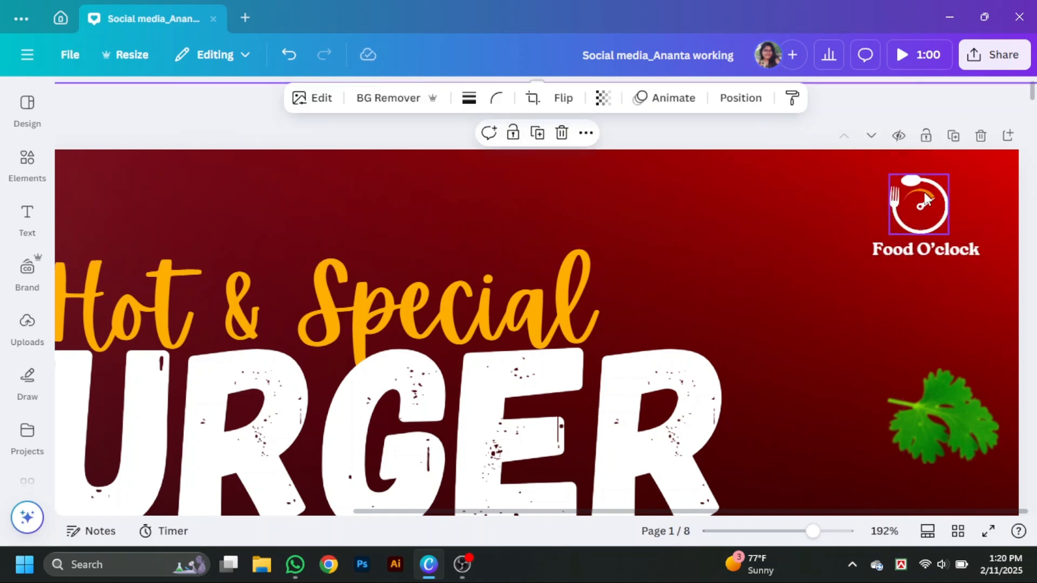
- Select the clock icon and "Food O'clock" text together and align them on their centres
left_click_drag(926, 202, 935, 211)
left_click(936, 251, "shift")
left_click(875, 98)
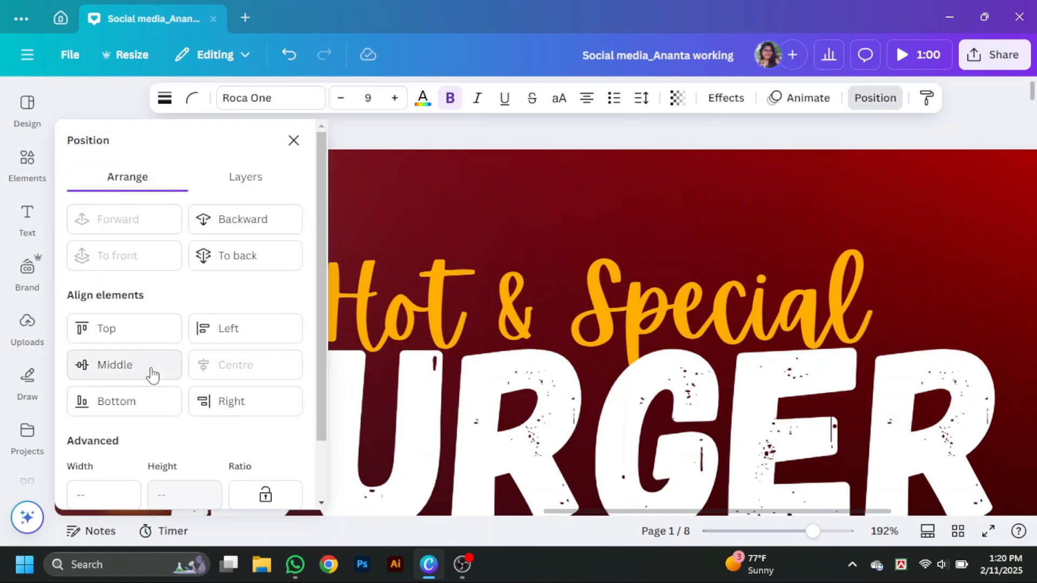
left_click(293, 141)
left_click_drag(438, 512, 416, 518)
left_click(27, 266)
left_click(27, 324)
scroll(172, 378, "down", 5)
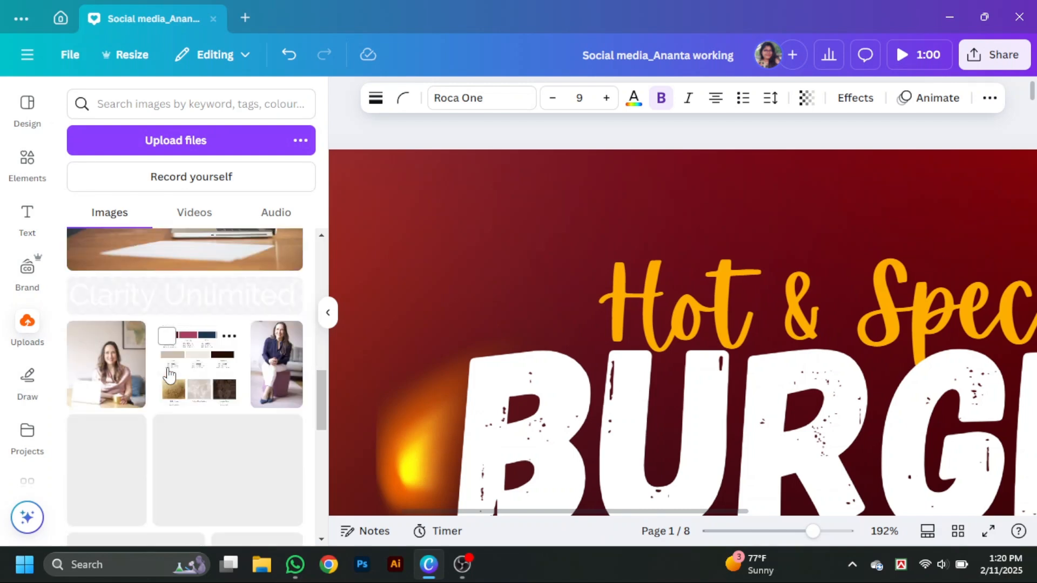
scroll(169, 374, "down", 10)
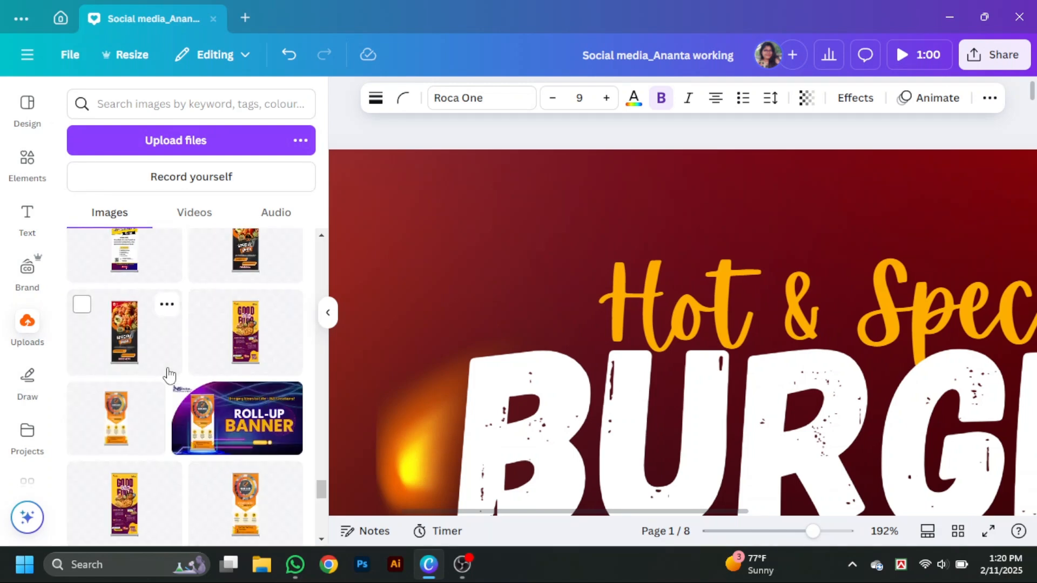
scroll(169, 377, "down", 5)
left_click(156, 411)
left_click(328, 313)
scroll(713, 388, "down", 5)
scroll(713, 388, "down", 5)
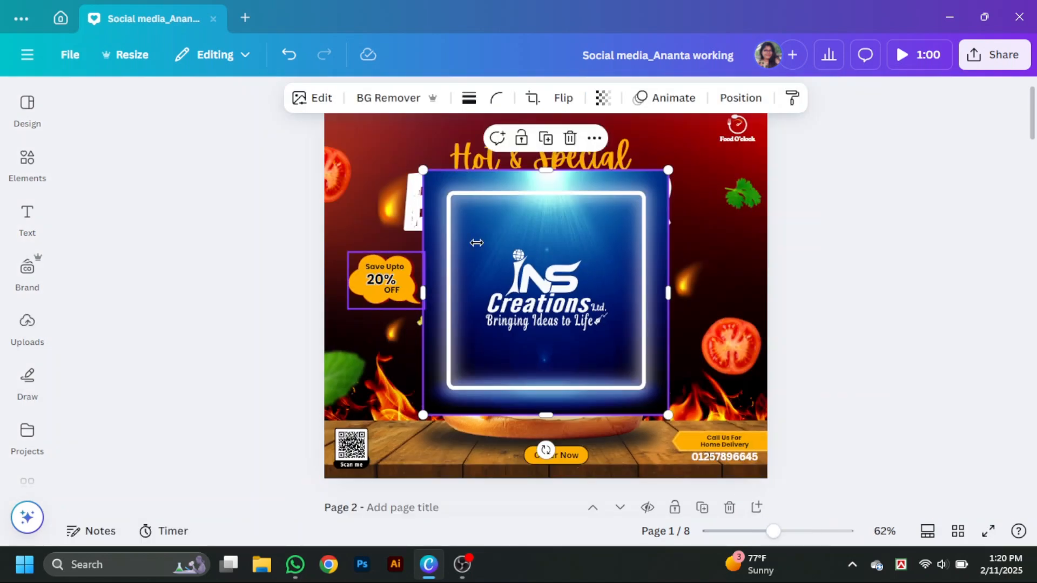
key("Delete")
- Search the uploaded images for "INS" and add the white INS Creations logo to the page
left_click(27, 324)
left_click(138, 102)
type("INS")
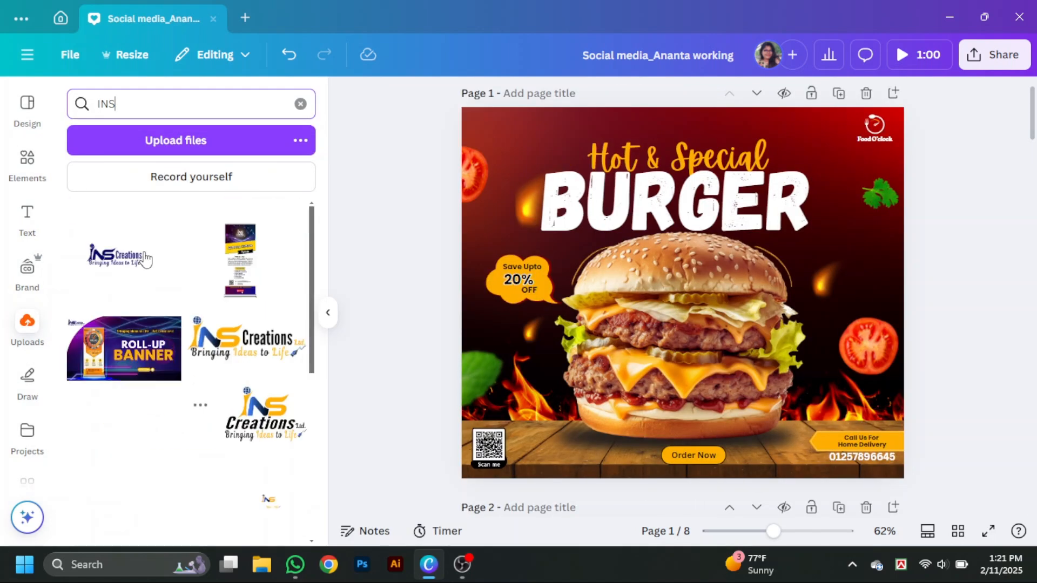
left_click(200, 420)
left_click(328, 312)
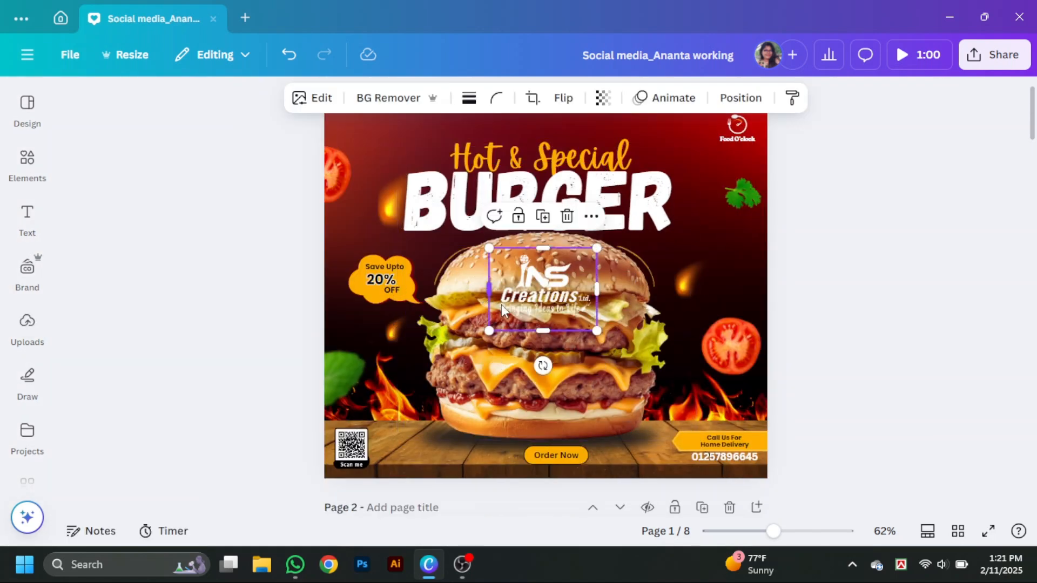
- Shrink the INS Creations logo and place it in the page's upper-left corner
left_click_drag(501, 308, 458, 250)
left_click_drag(388, 190, 374, 175)
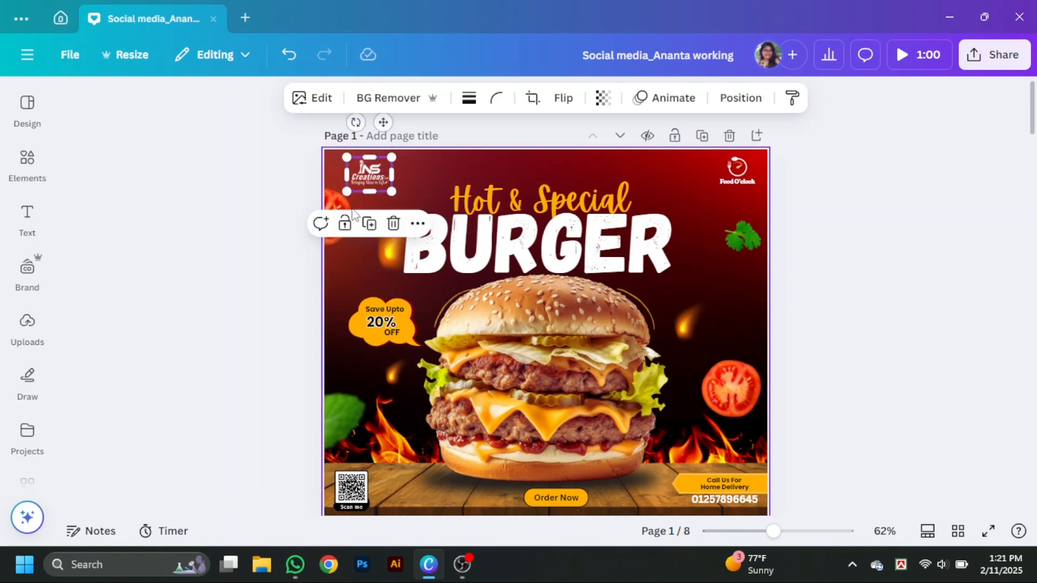
- Move the "Hot & Special" text and the "BURGER" title slightly higher on the page
left_click(337, 218)
left_click(436, 251)
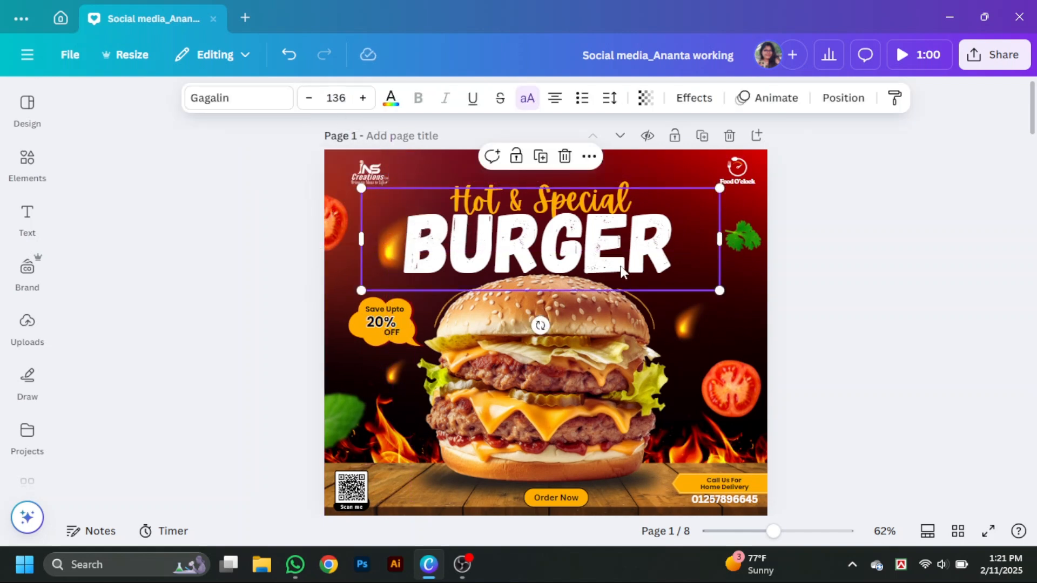
left_click(625, 182)
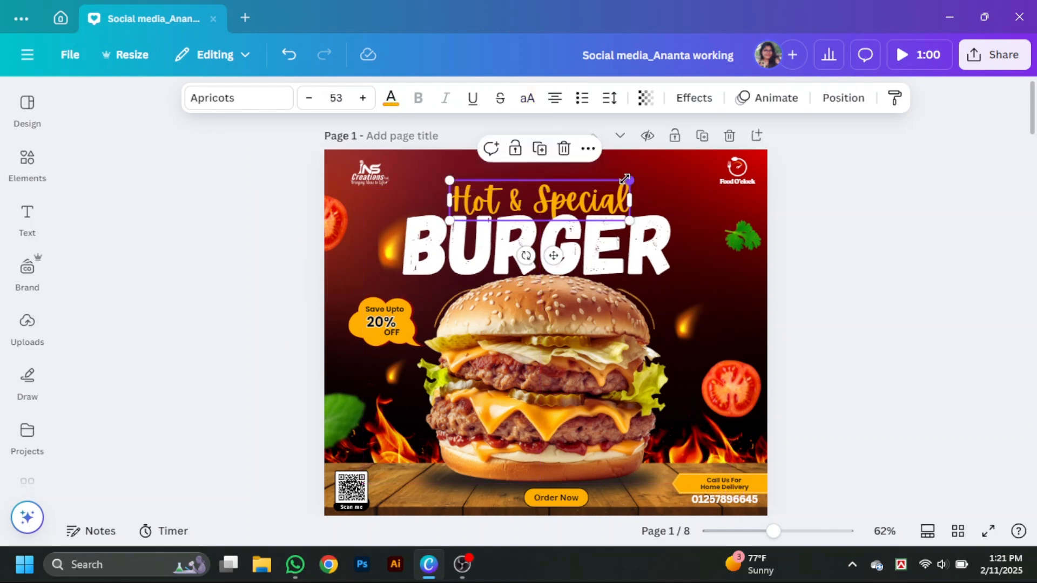
left_click_drag(569, 186, 568, 177)
left_click_drag(581, 250, 579, 242)
- Nudge the two curved yellow accent lines on either side of the burger's top bun
scroll(583, 248, "down", 2)
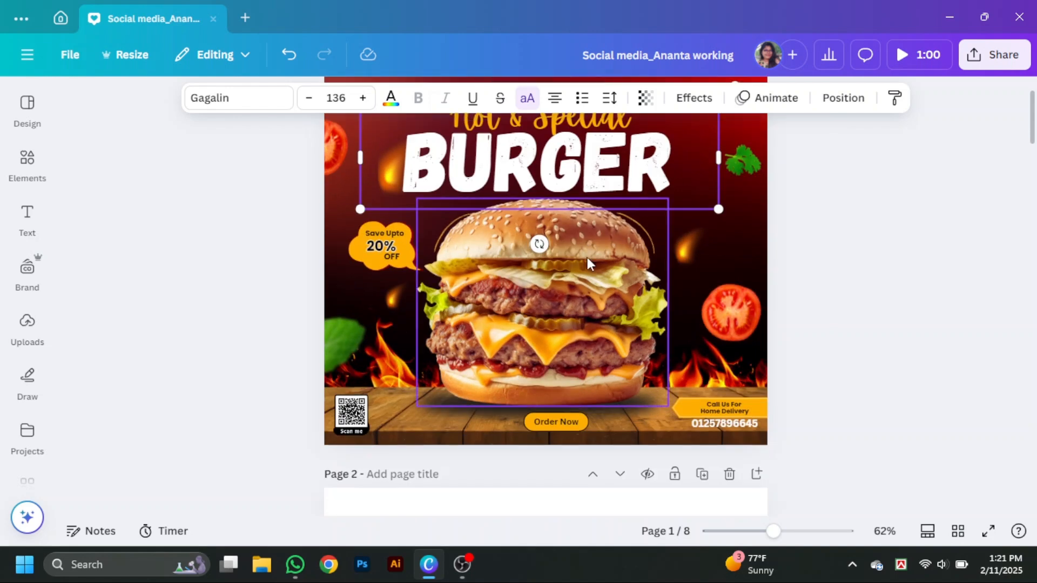
left_click(645, 231)
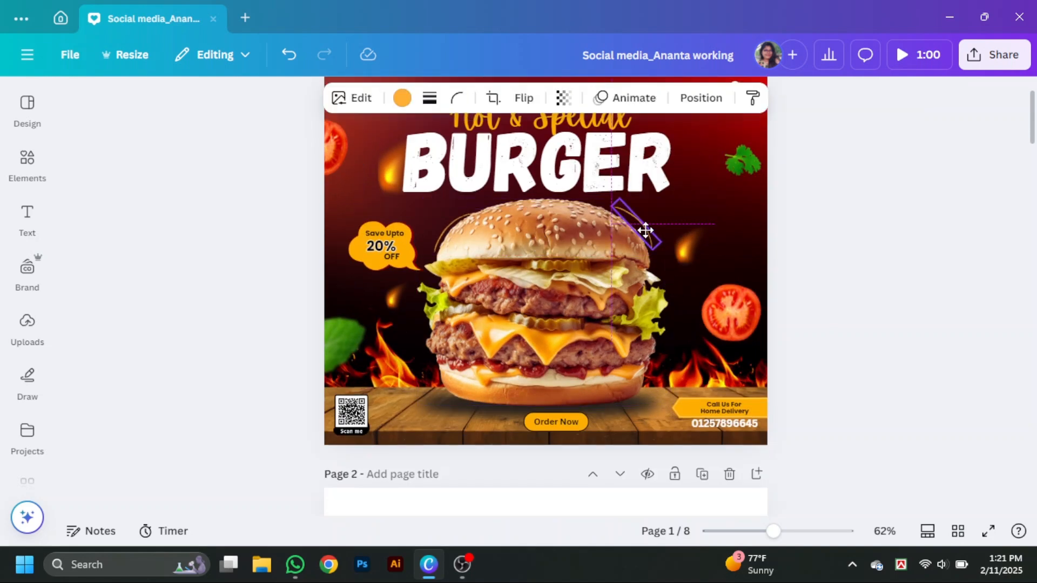
left_click(449, 224)
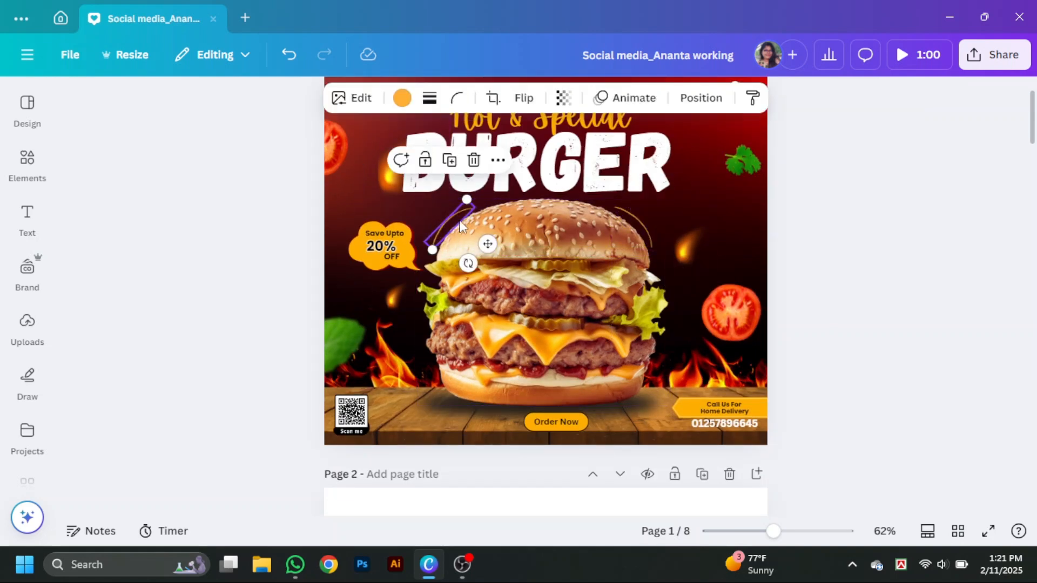
left_click(921, 393)
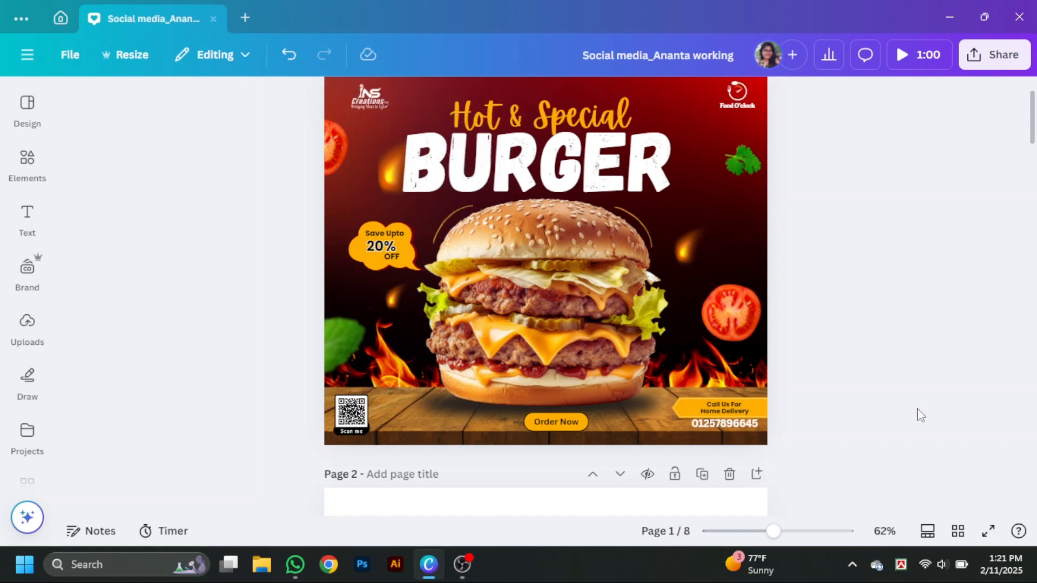
- Review the whole burger post in a full-screen preview and return to the editor
scroll(846, 425, "up", 1)
scroll(846, 425, "down", 1)
scroll(899, 514, "up", 1)
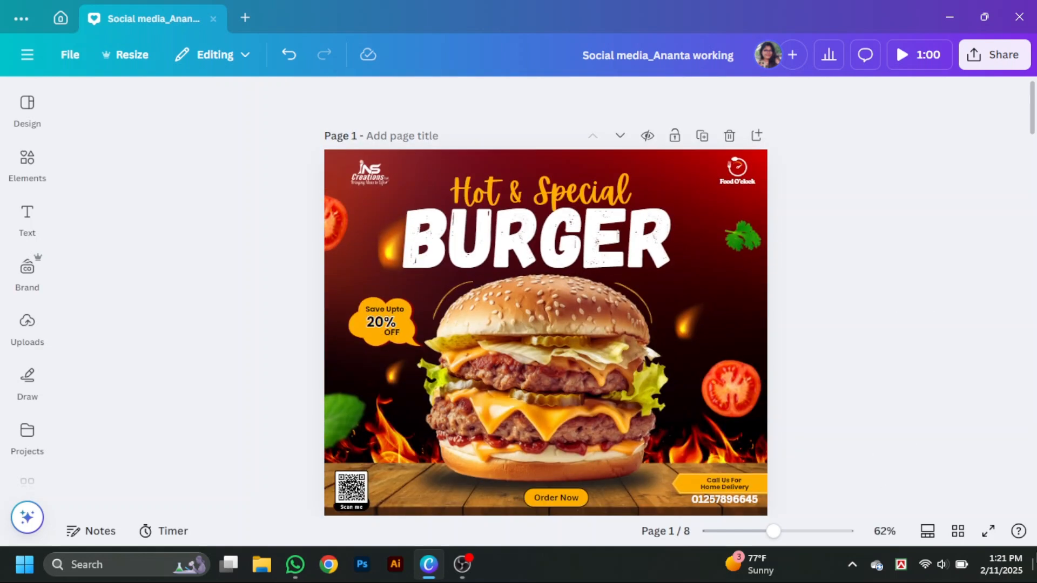
left_click(989, 535)
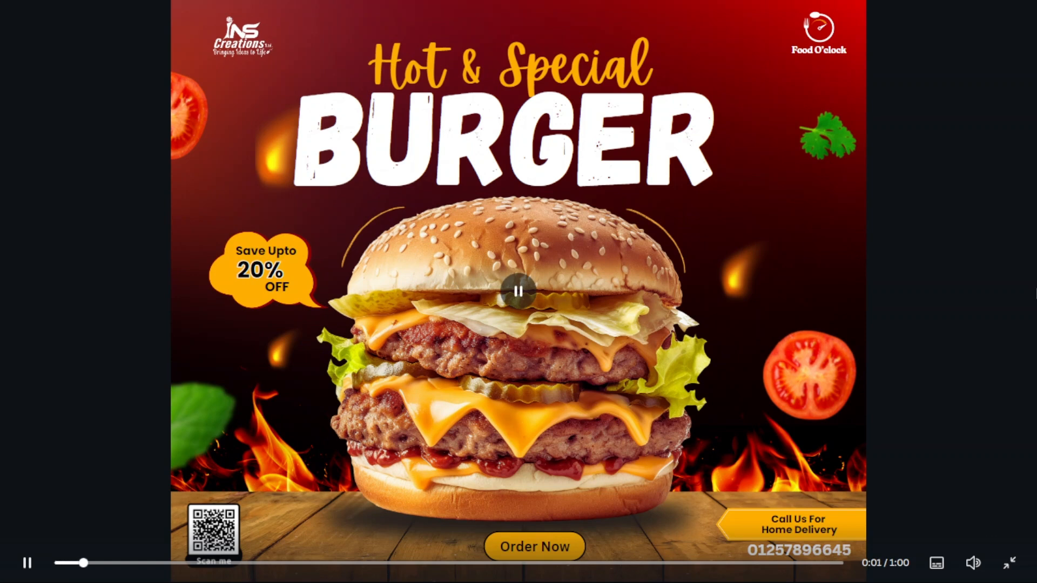
key("Escape")
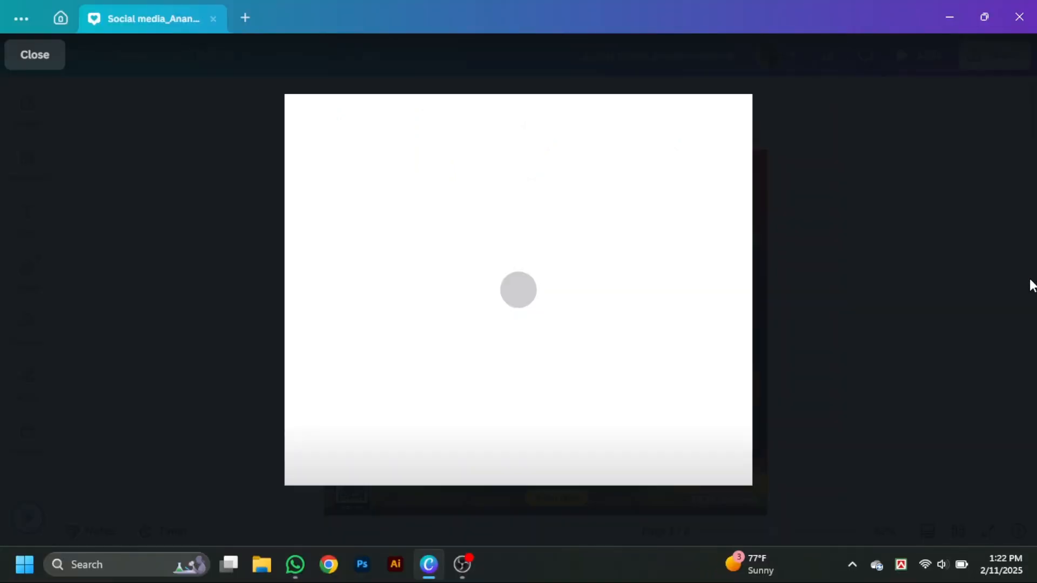
- Shift the "BURGER" title slightly down and fine-tune the position of the "Hot & Special" text above it
left_click(620, 255)
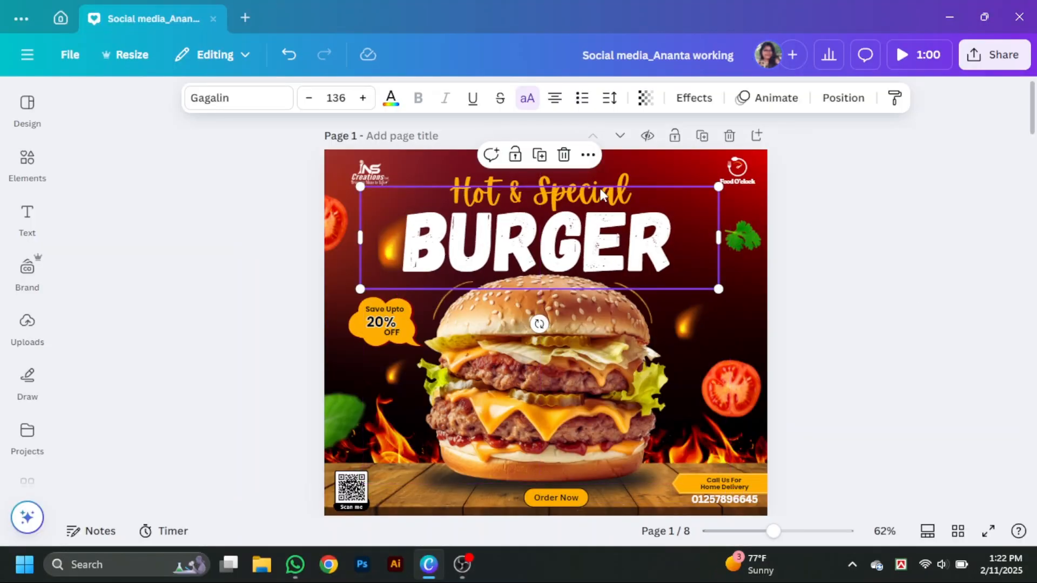
left_click(622, 178)
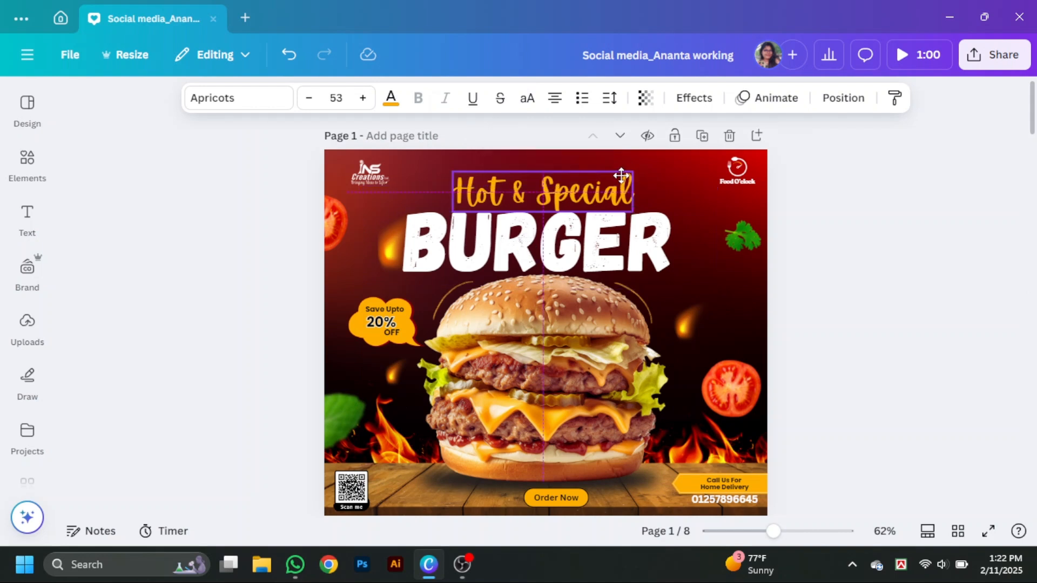
left_click(875, 229)
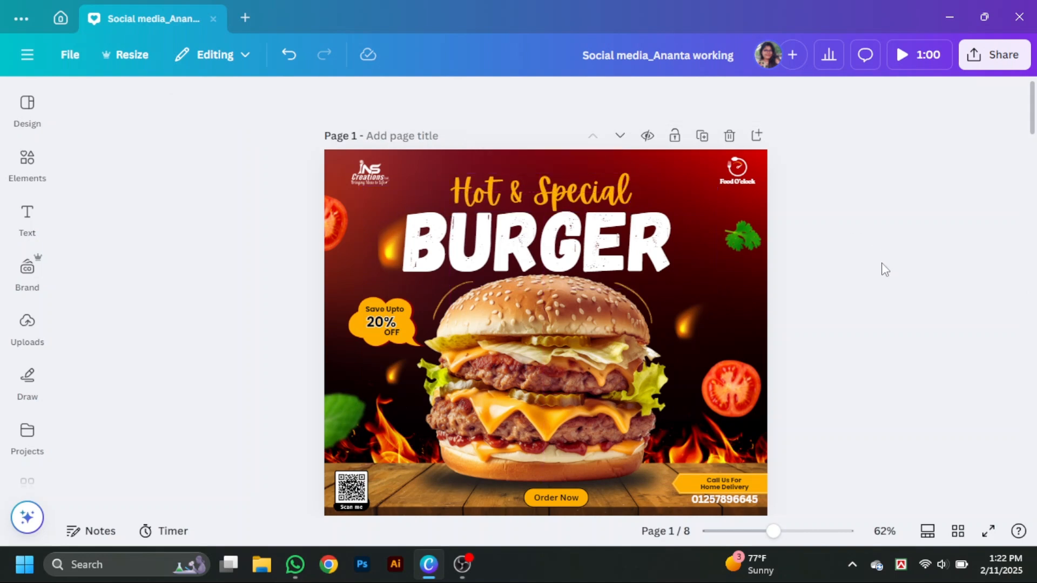
- Align the "Hot & Special" and "BURGER" texts together on their centres and show the post in full screen
left_click(623, 189)
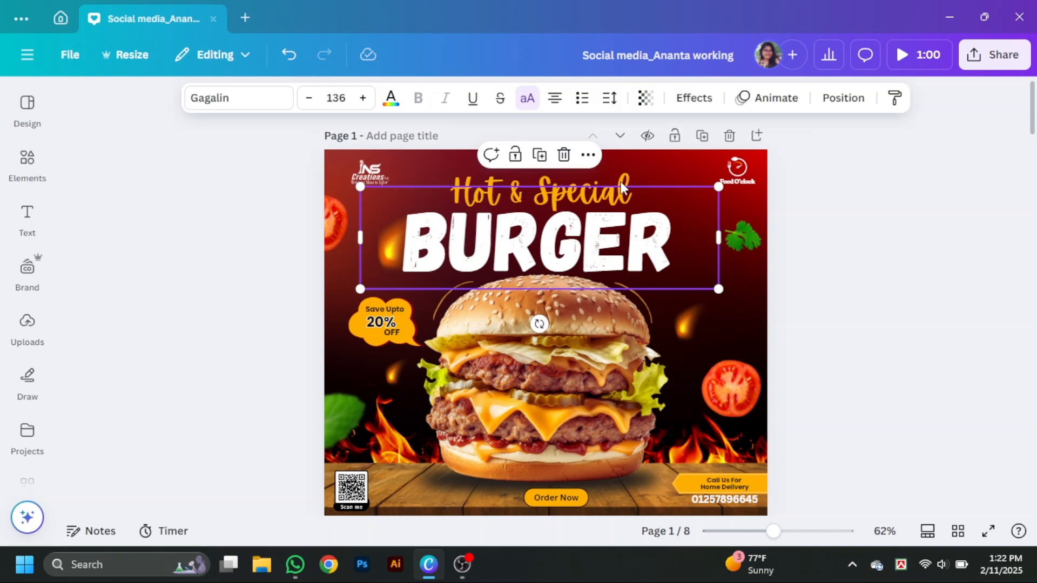
left_click(629, 195)
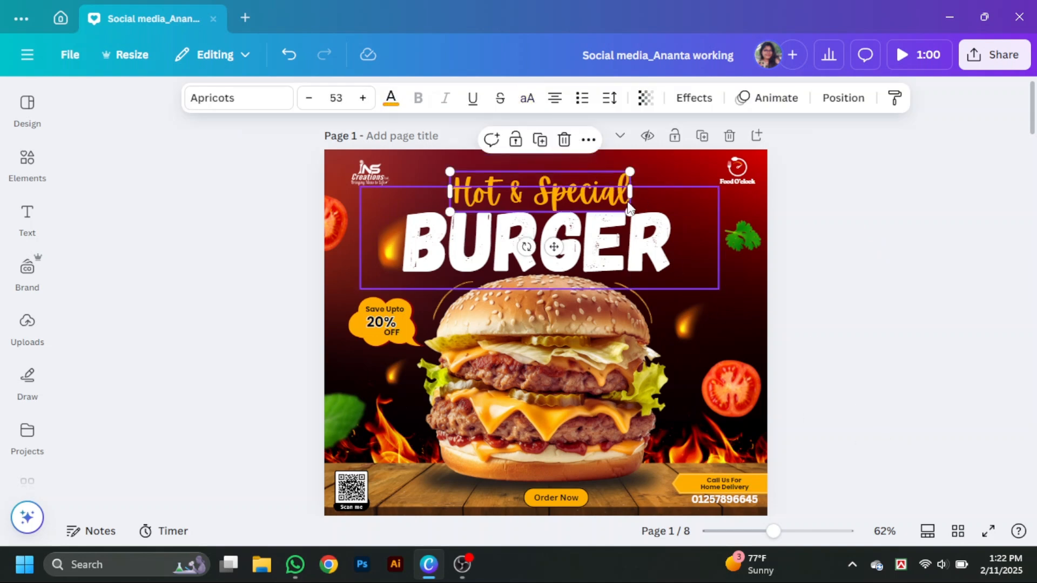
left_click(603, 261, "shift")
left_click(837, 101)
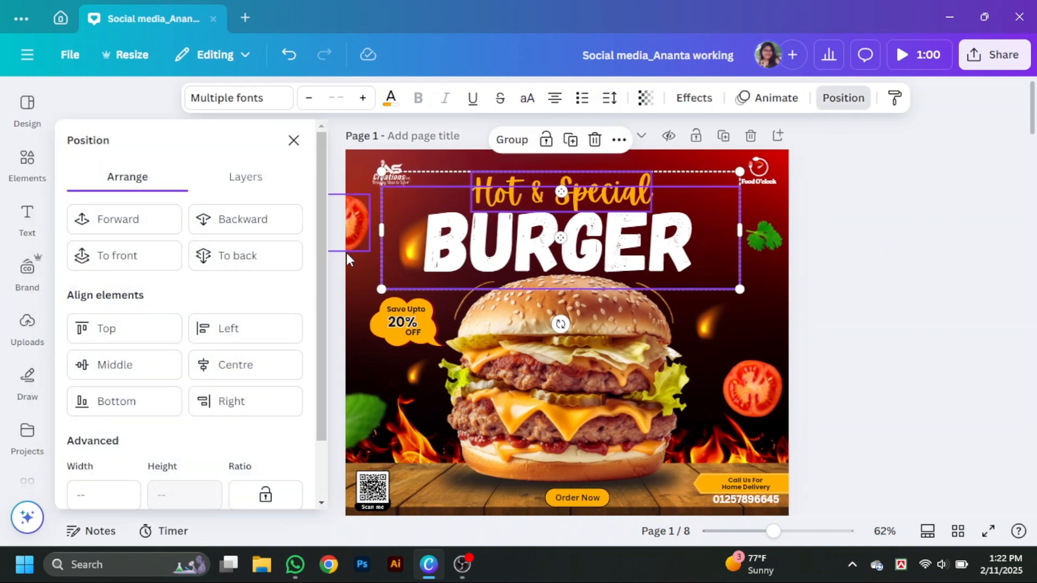
left_click(227, 367)
left_click(910, 273)
left_click(988, 531)
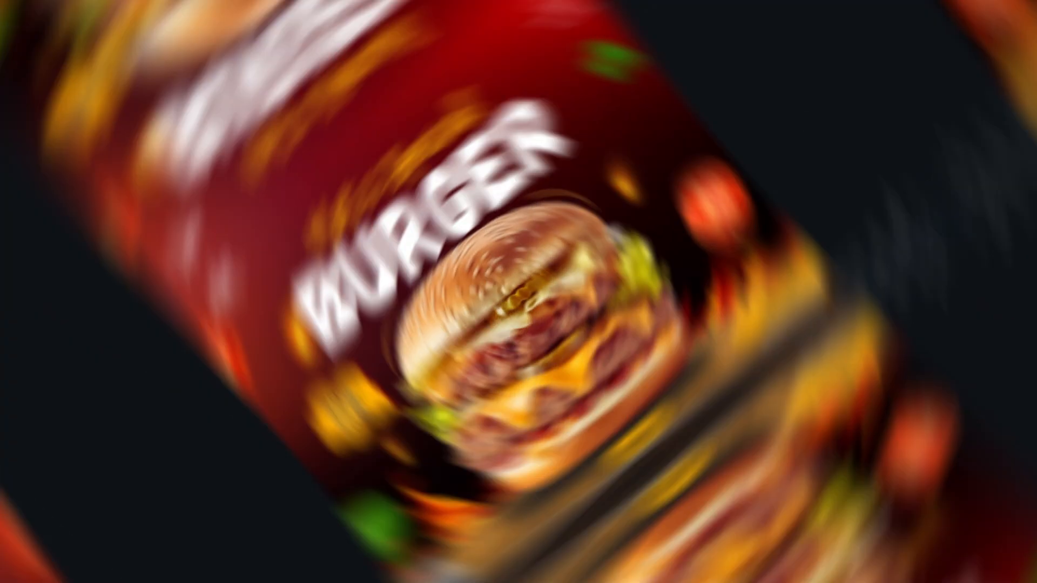